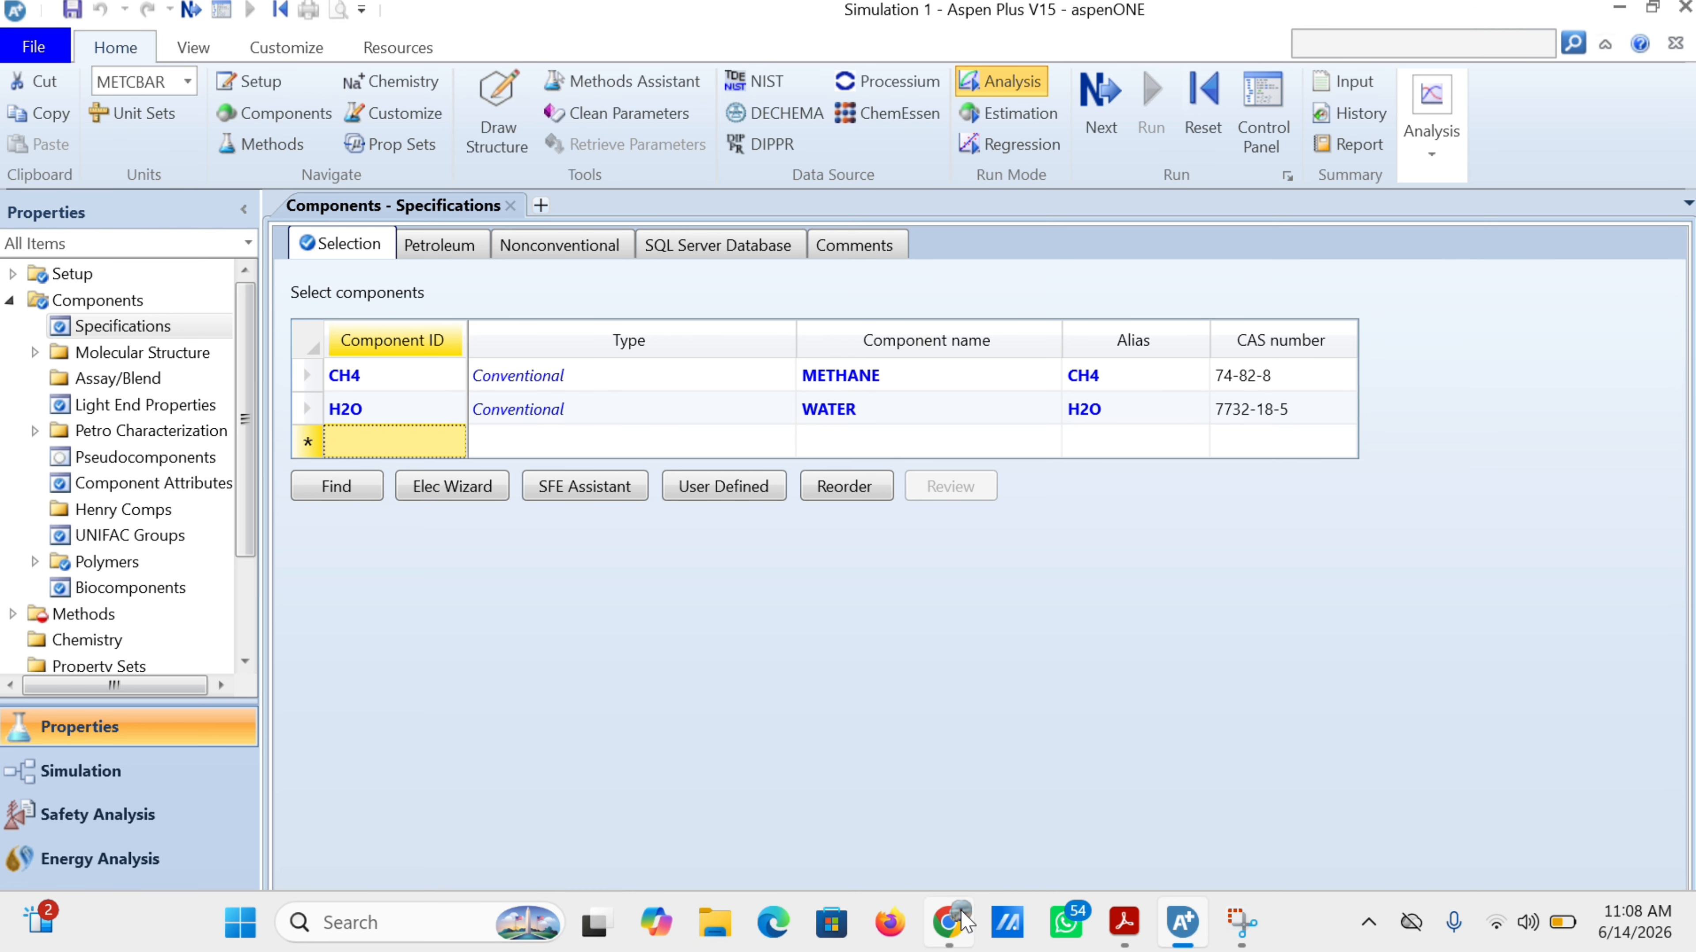
# Step: Add H2, CO and CO2 to the component list below CH4 and H2O
pyautogui.write('H2')
pyautogui.press('Return')
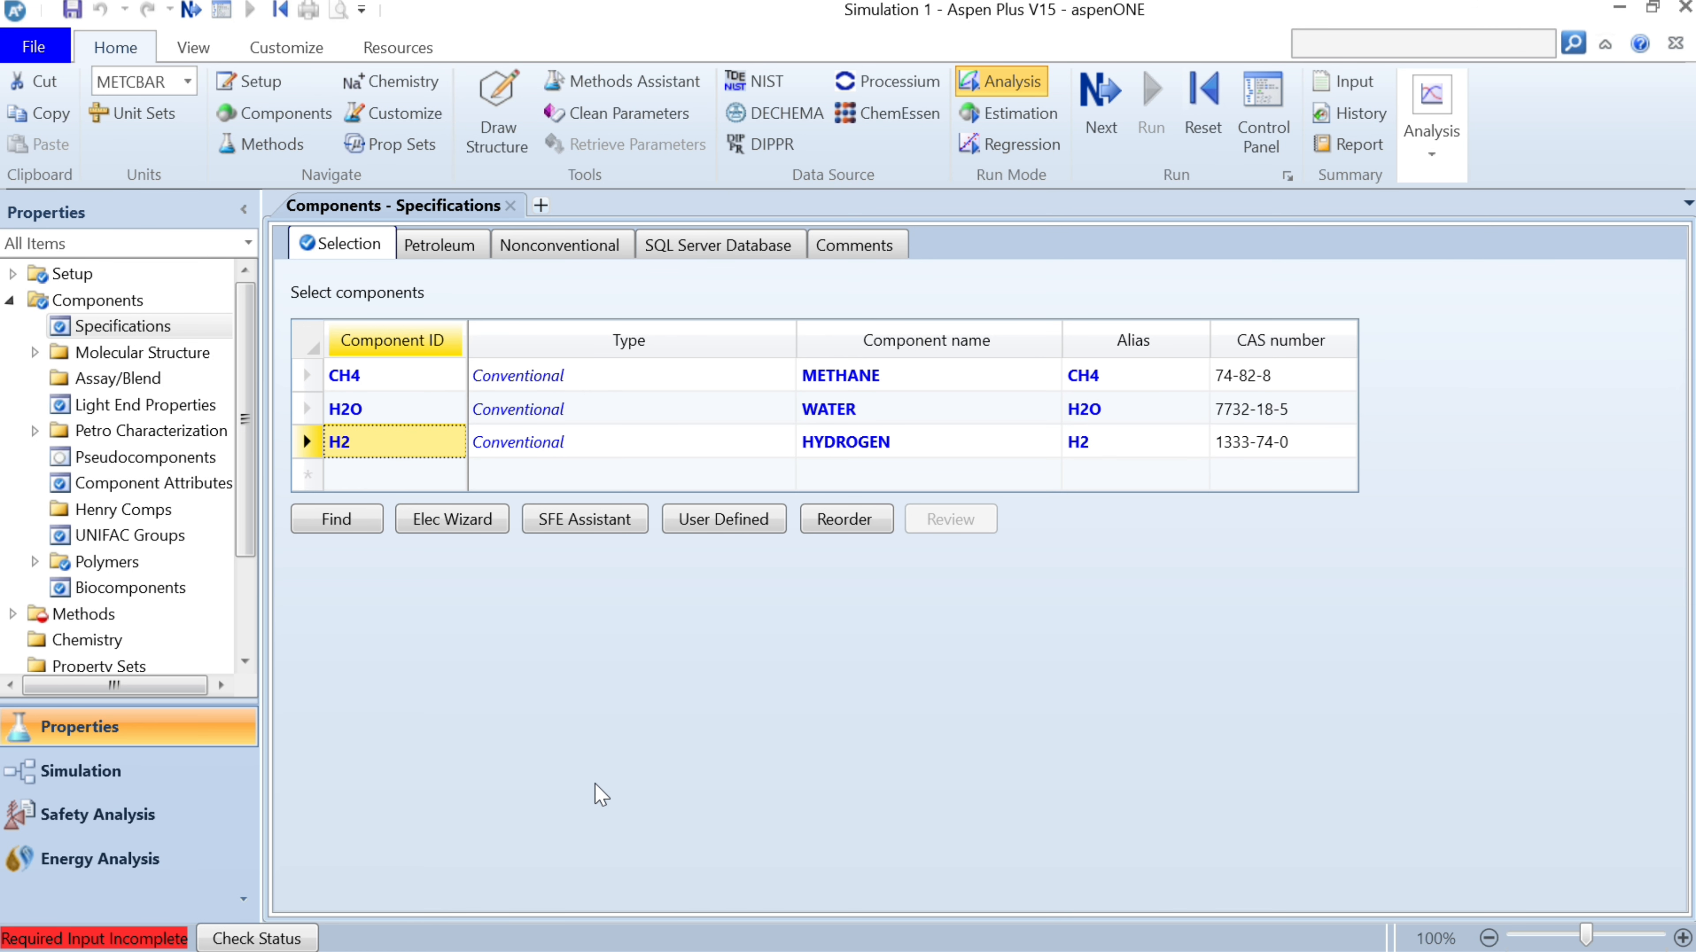
pyautogui.write('CO')
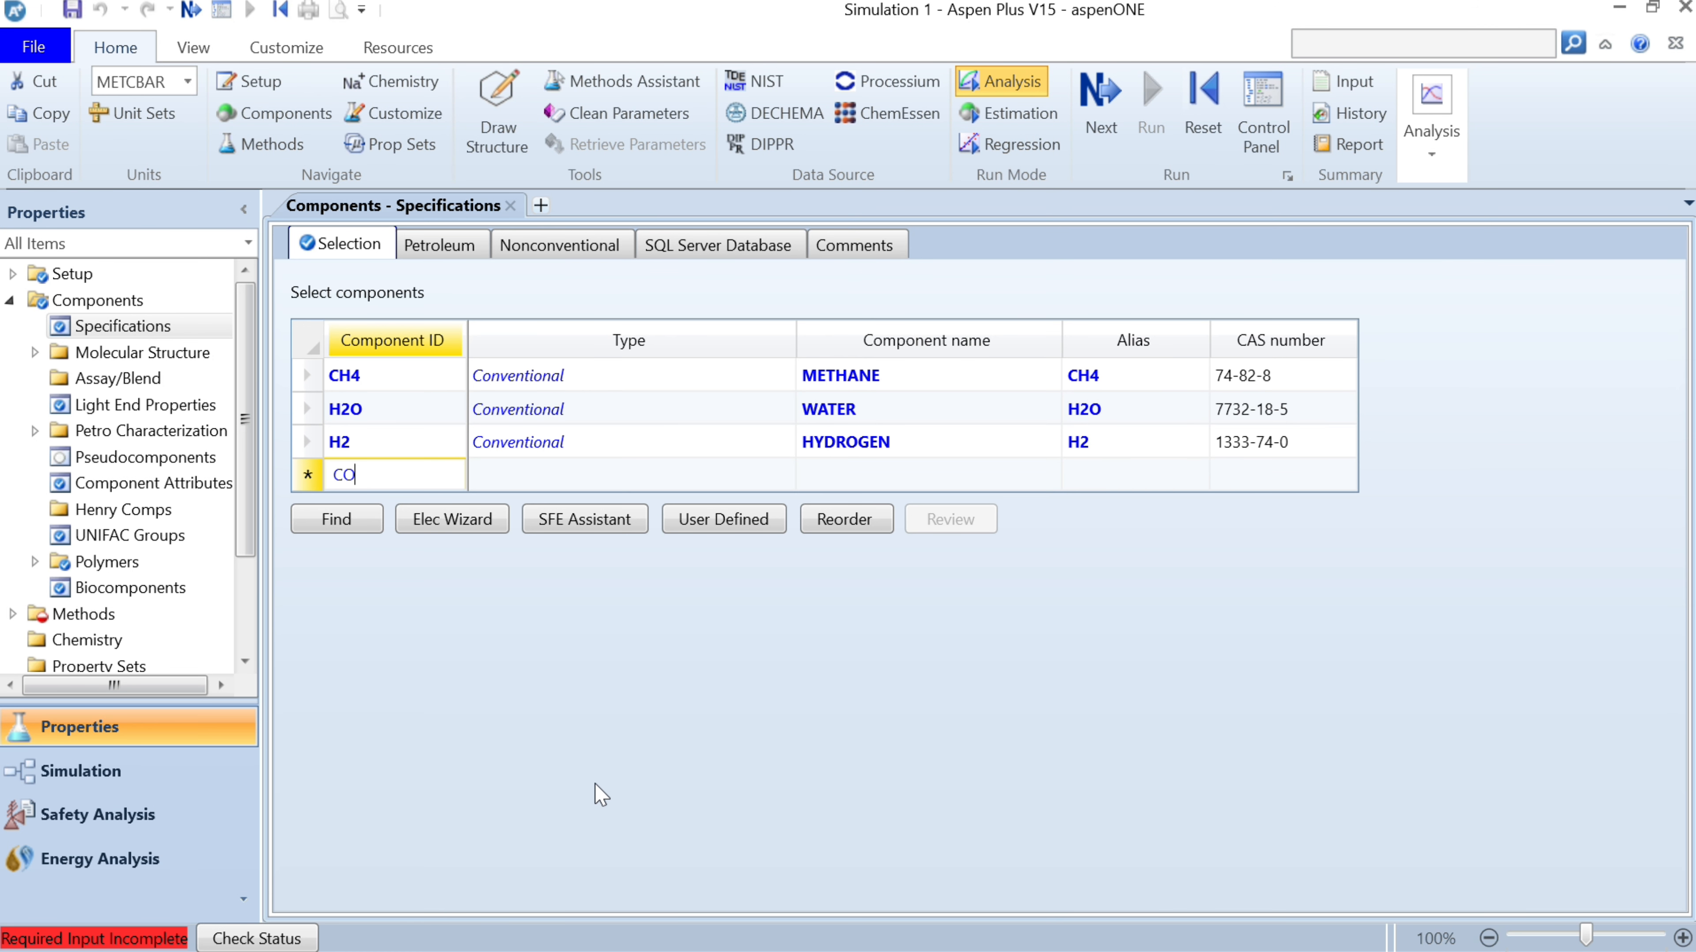
pyautogui.press('Return')
pyautogui.write('CO2')
pyautogui.press('Return')
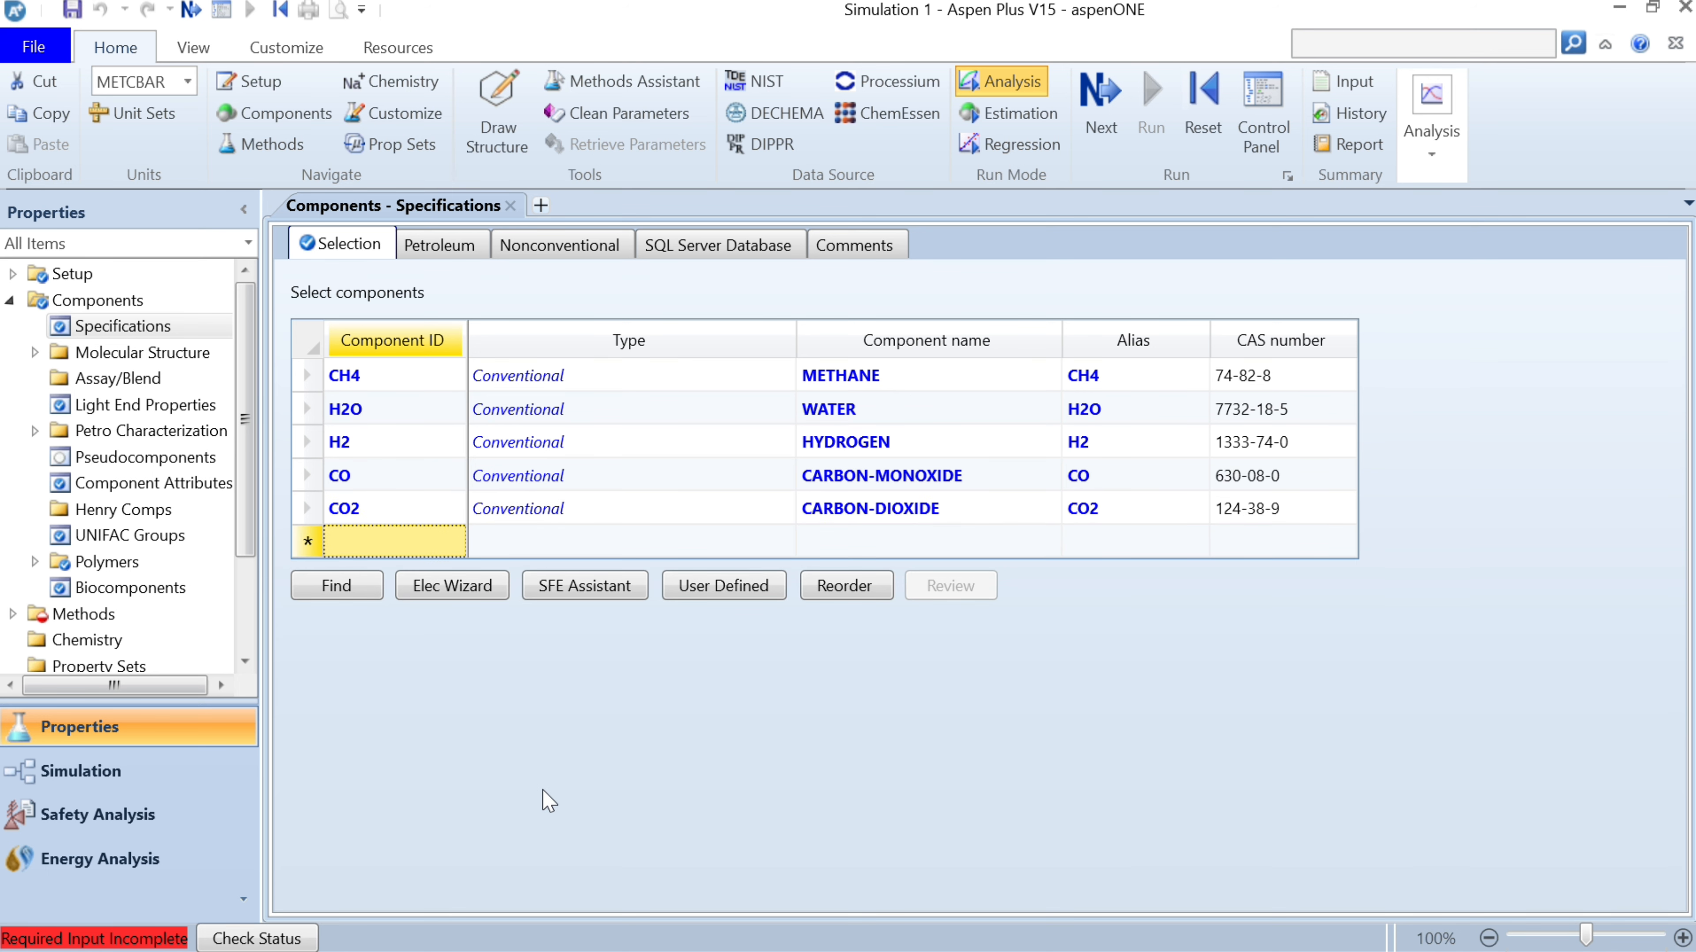
# Step: Set the global property method to PENG-ROB in the Methods specification
pyautogui.click(140, 611)
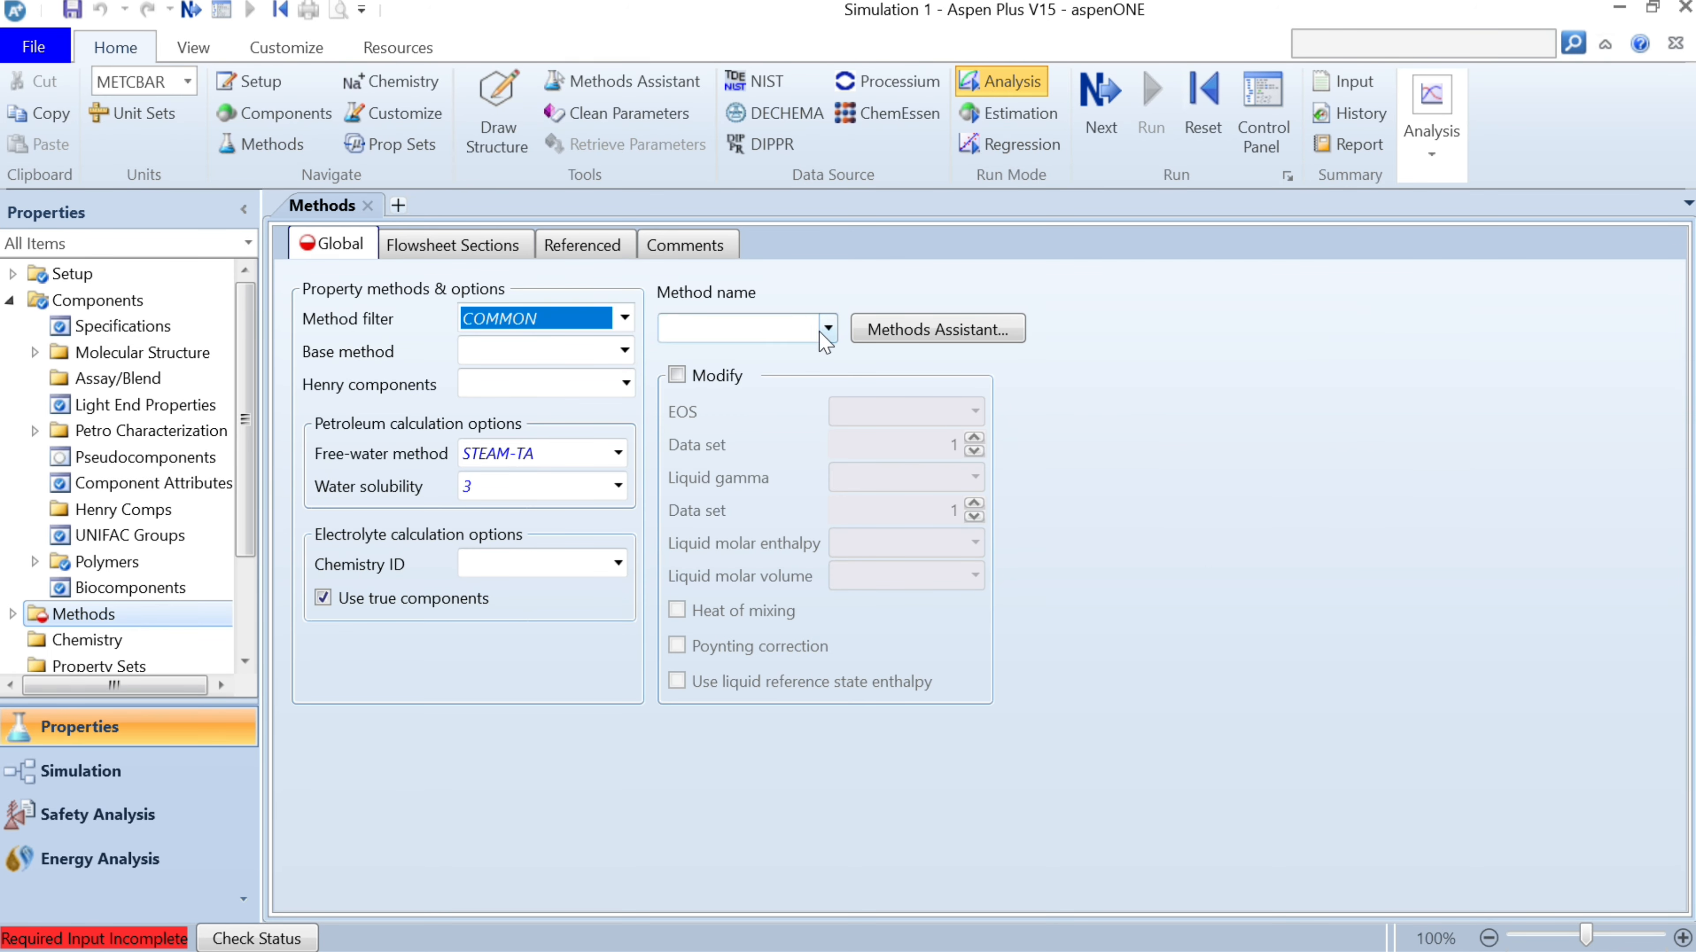
pyautogui.click(827, 327)
pyautogui.moveTo(825, 395); pyautogui.dragTo(832, 528)
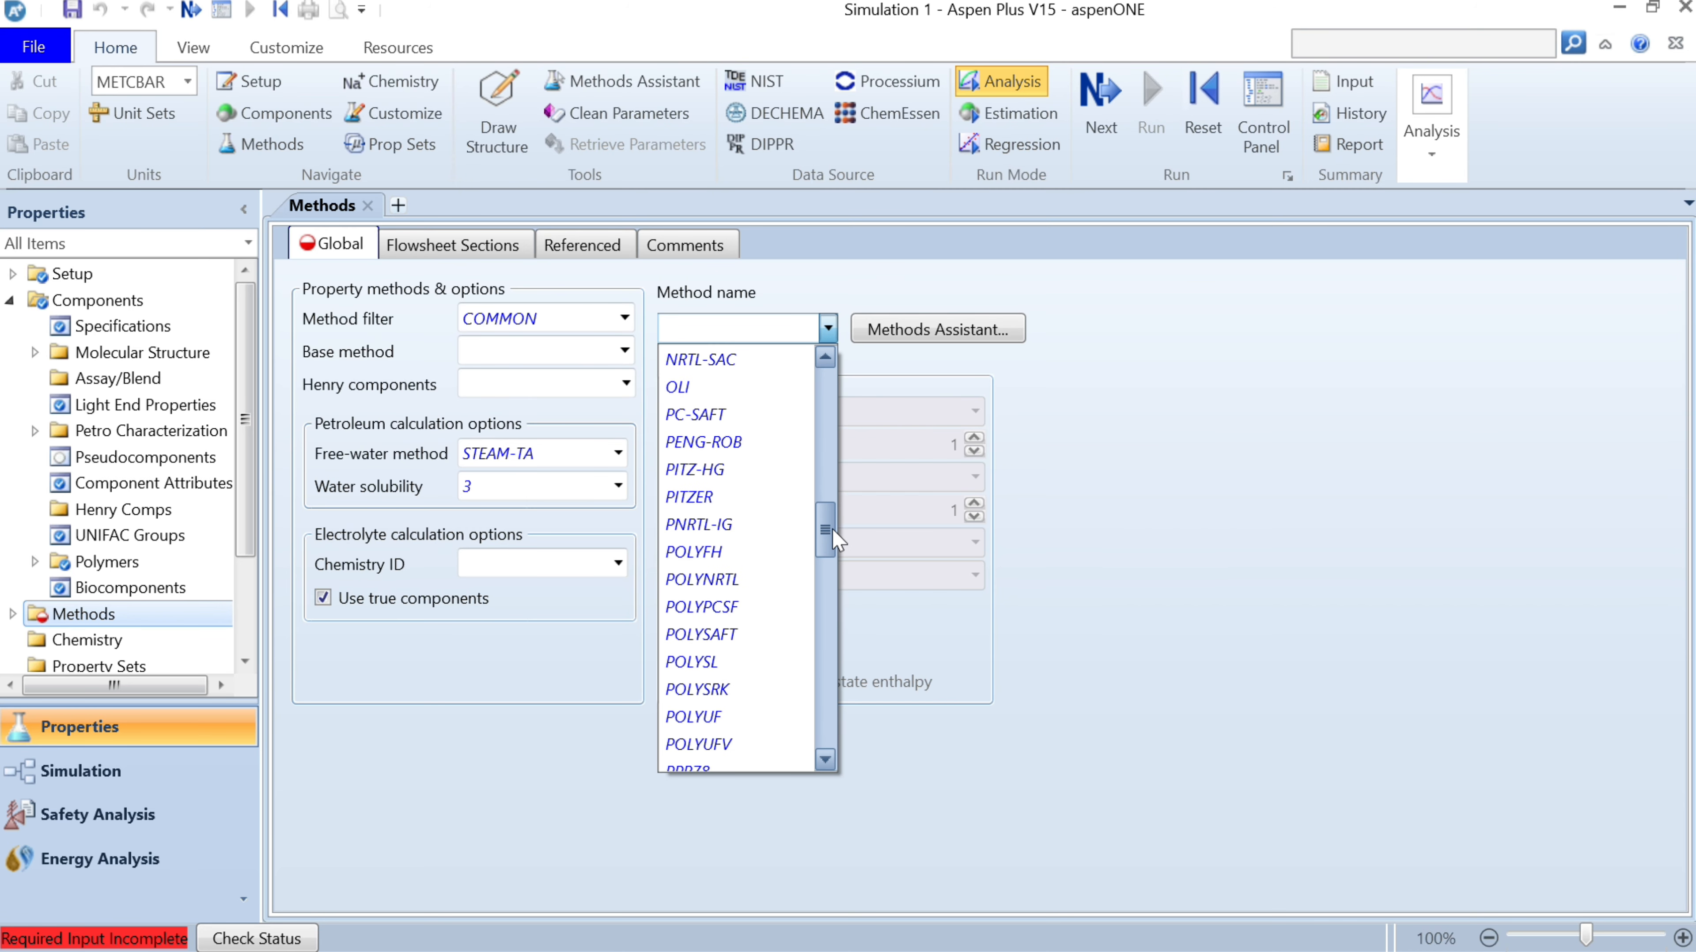
pyautogui.click(734, 470)
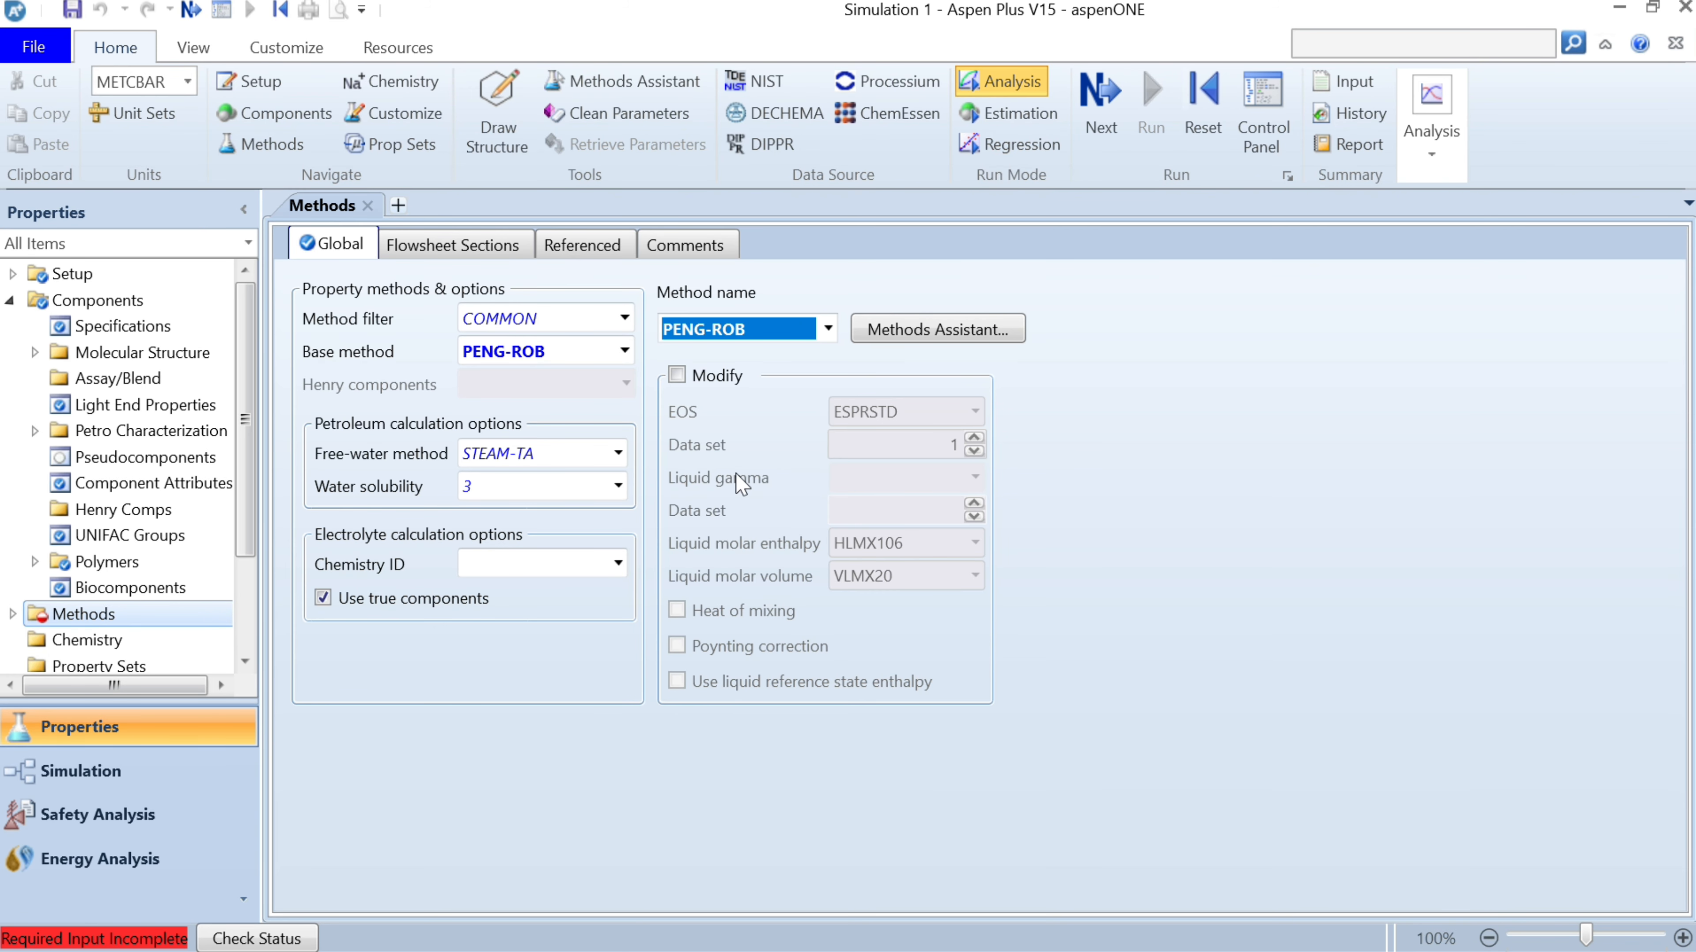
# Step: Run the property setup with the PRKBV binary interaction parameters and switch to the simulation environment
pyautogui.click(1102, 123)
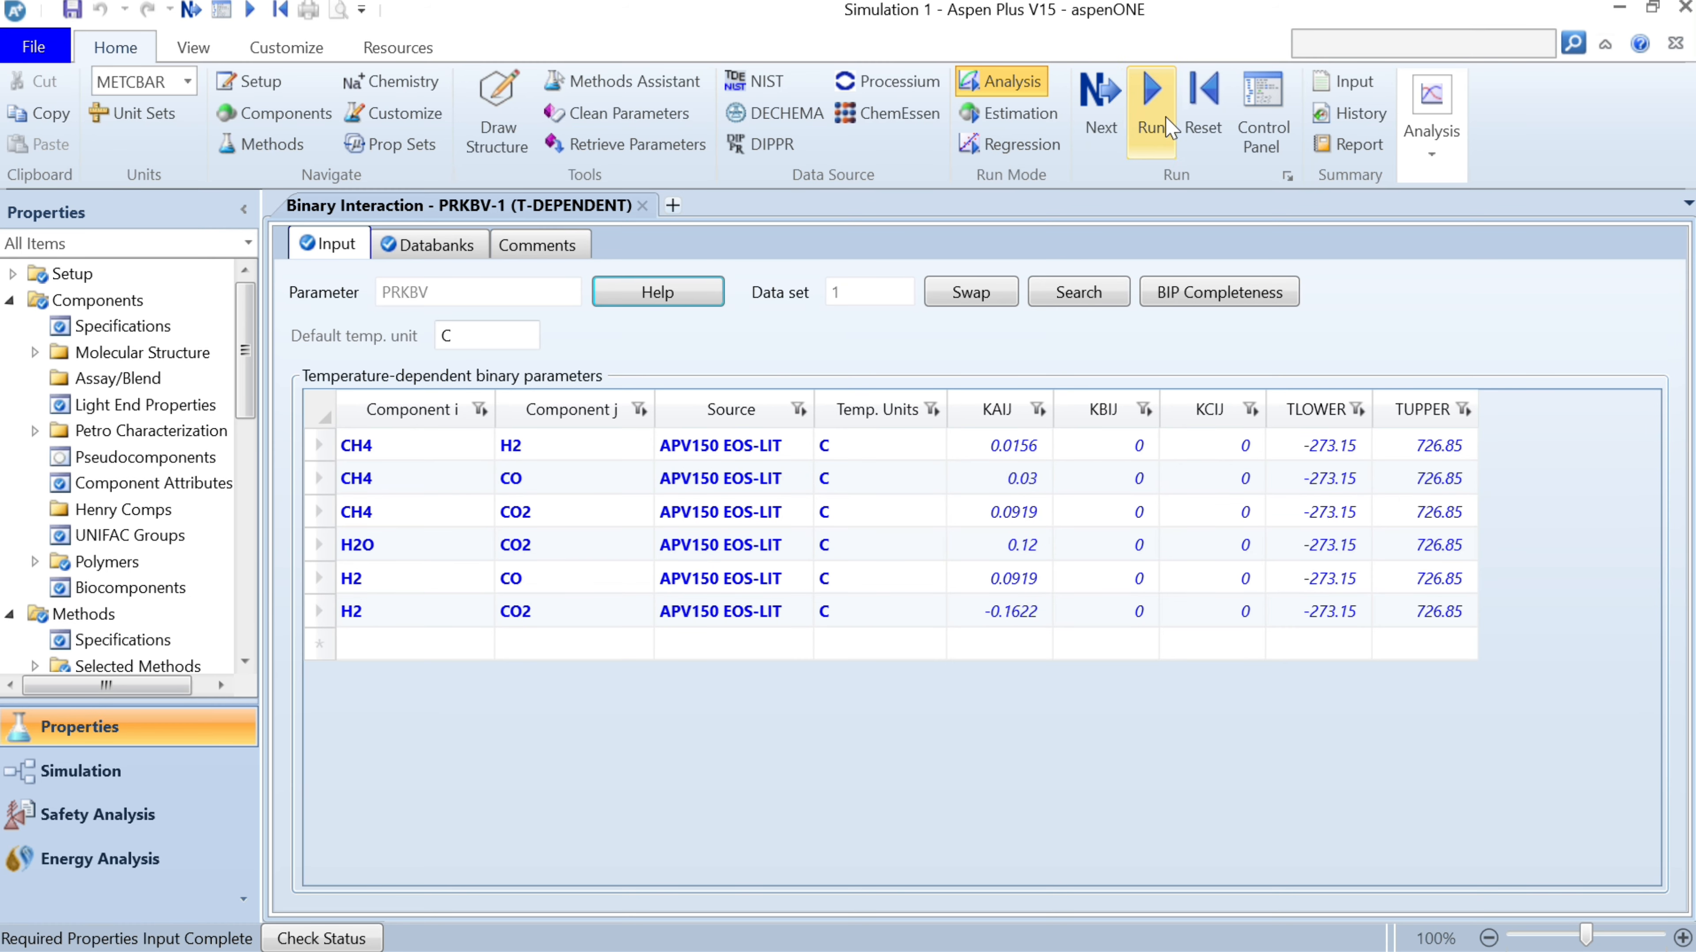
pyautogui.click(1165, 118)
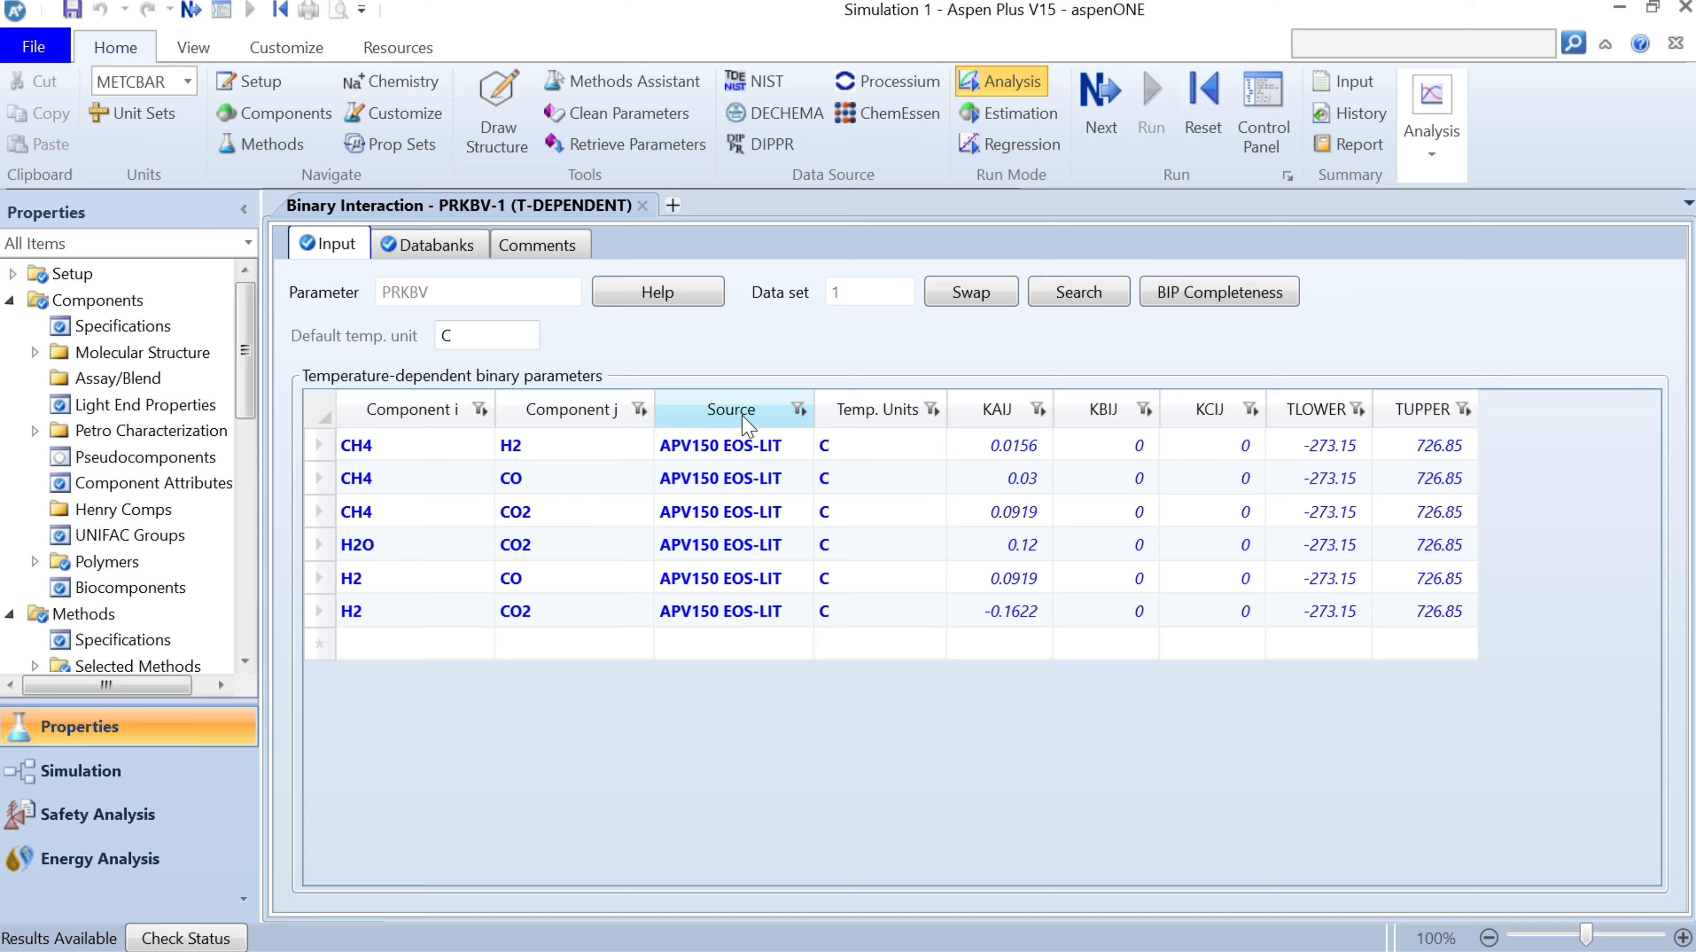
pyautogui.click(132, 780)
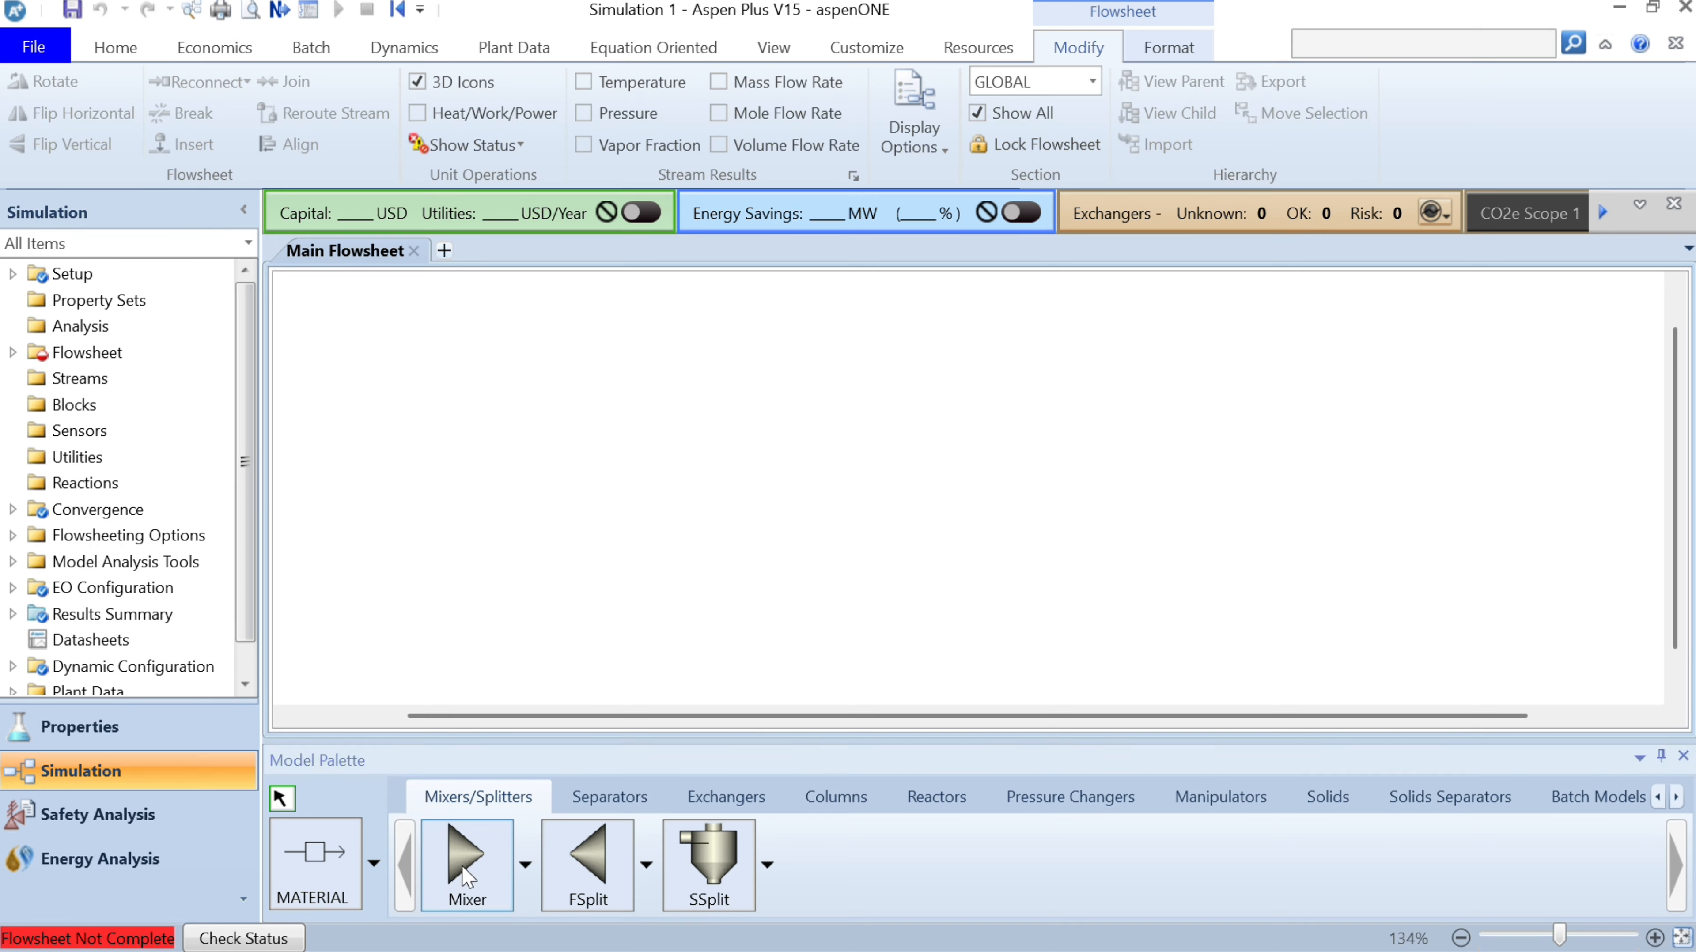
# Step: Place a Mixer block on the empty flowsheet and name it MIXER
pyautogui.click(467, 873)
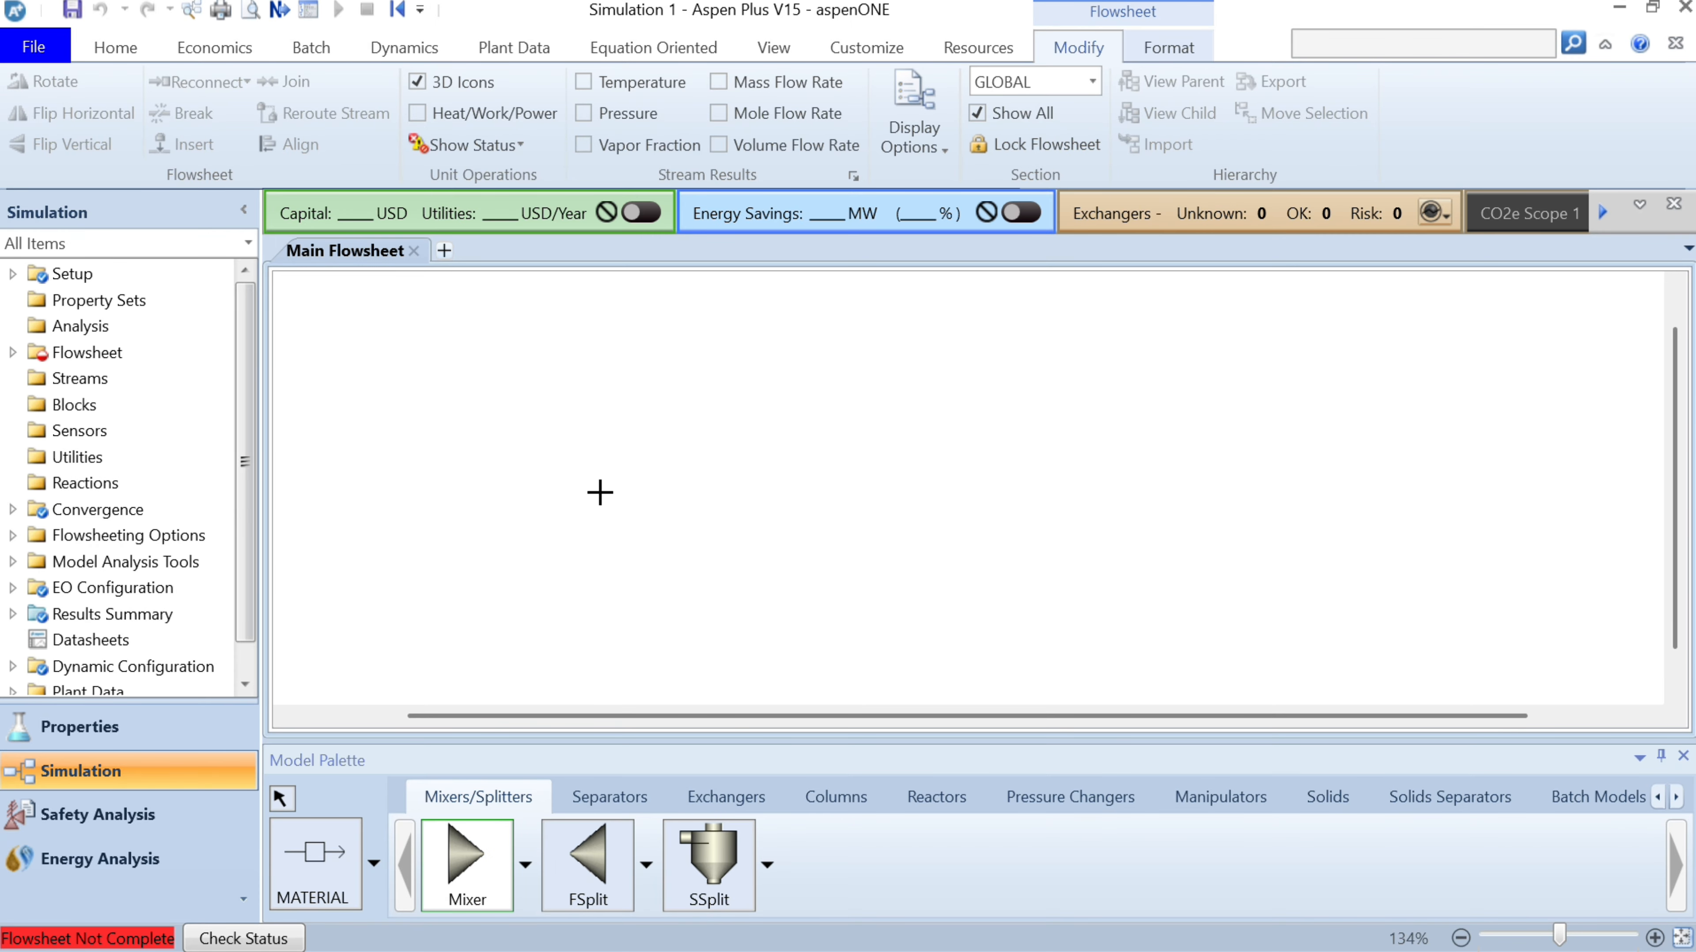
pyautogui.click(584, 451)
pyautogui.press('BackSpace')
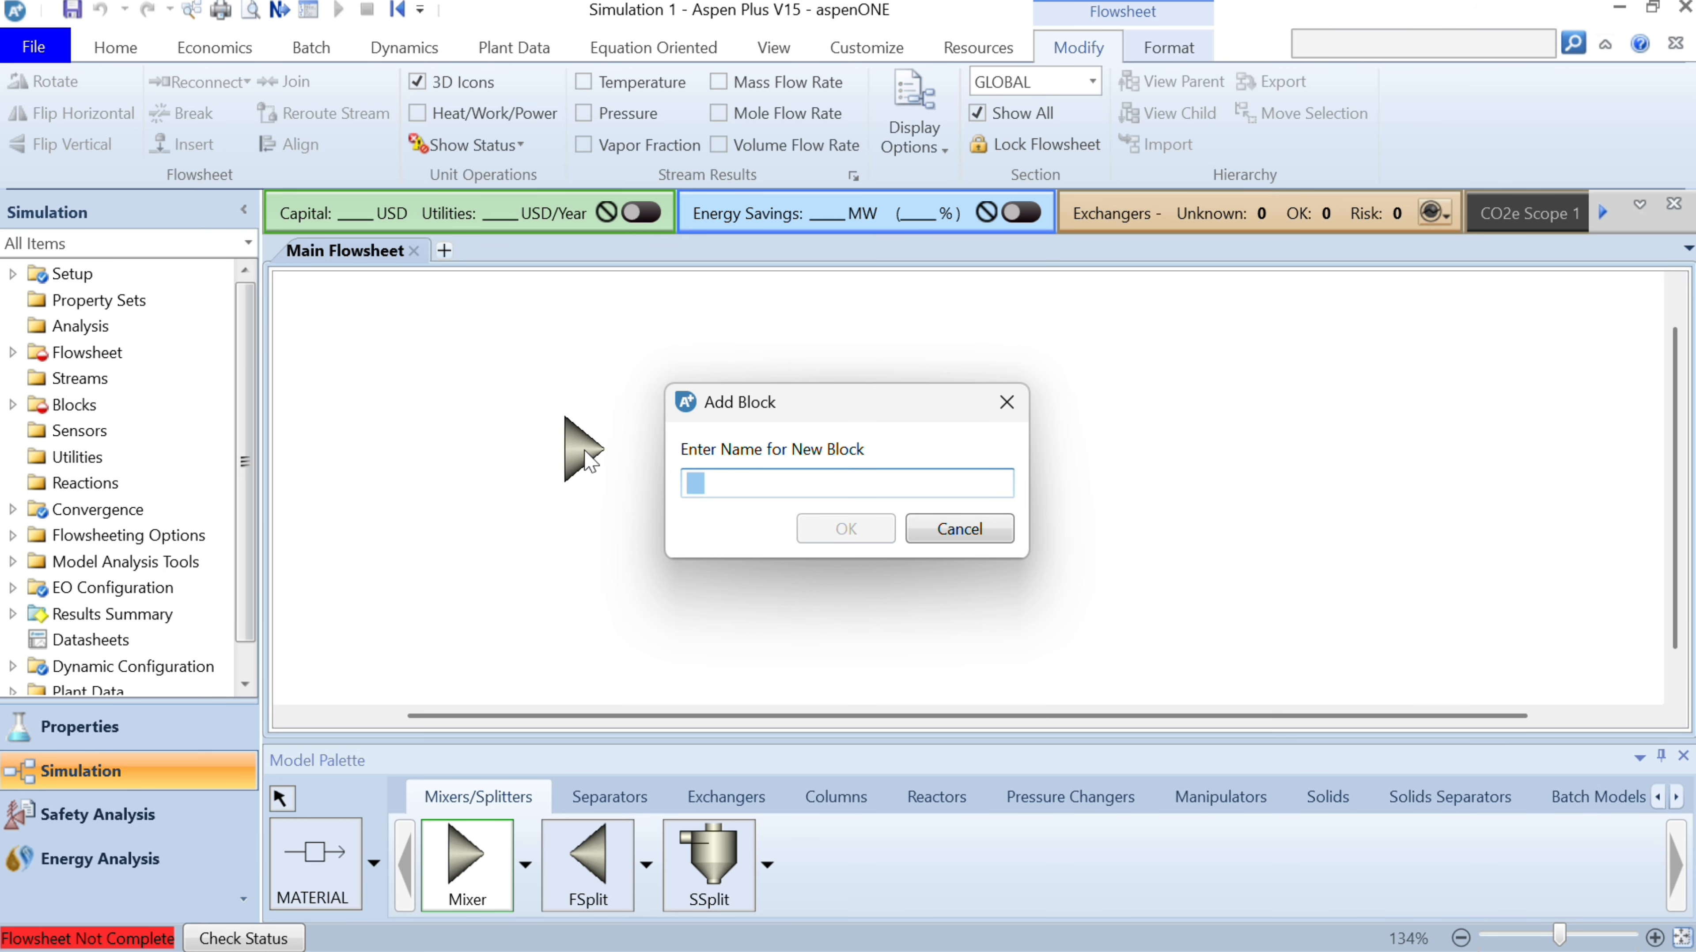
pyautogui.write('MIXER')
pyautogui.press('Return')
# Step: Place an REquil reactor beside the mixer, on its outlet side, and name it RQ
pyautogui.click(936, 797)
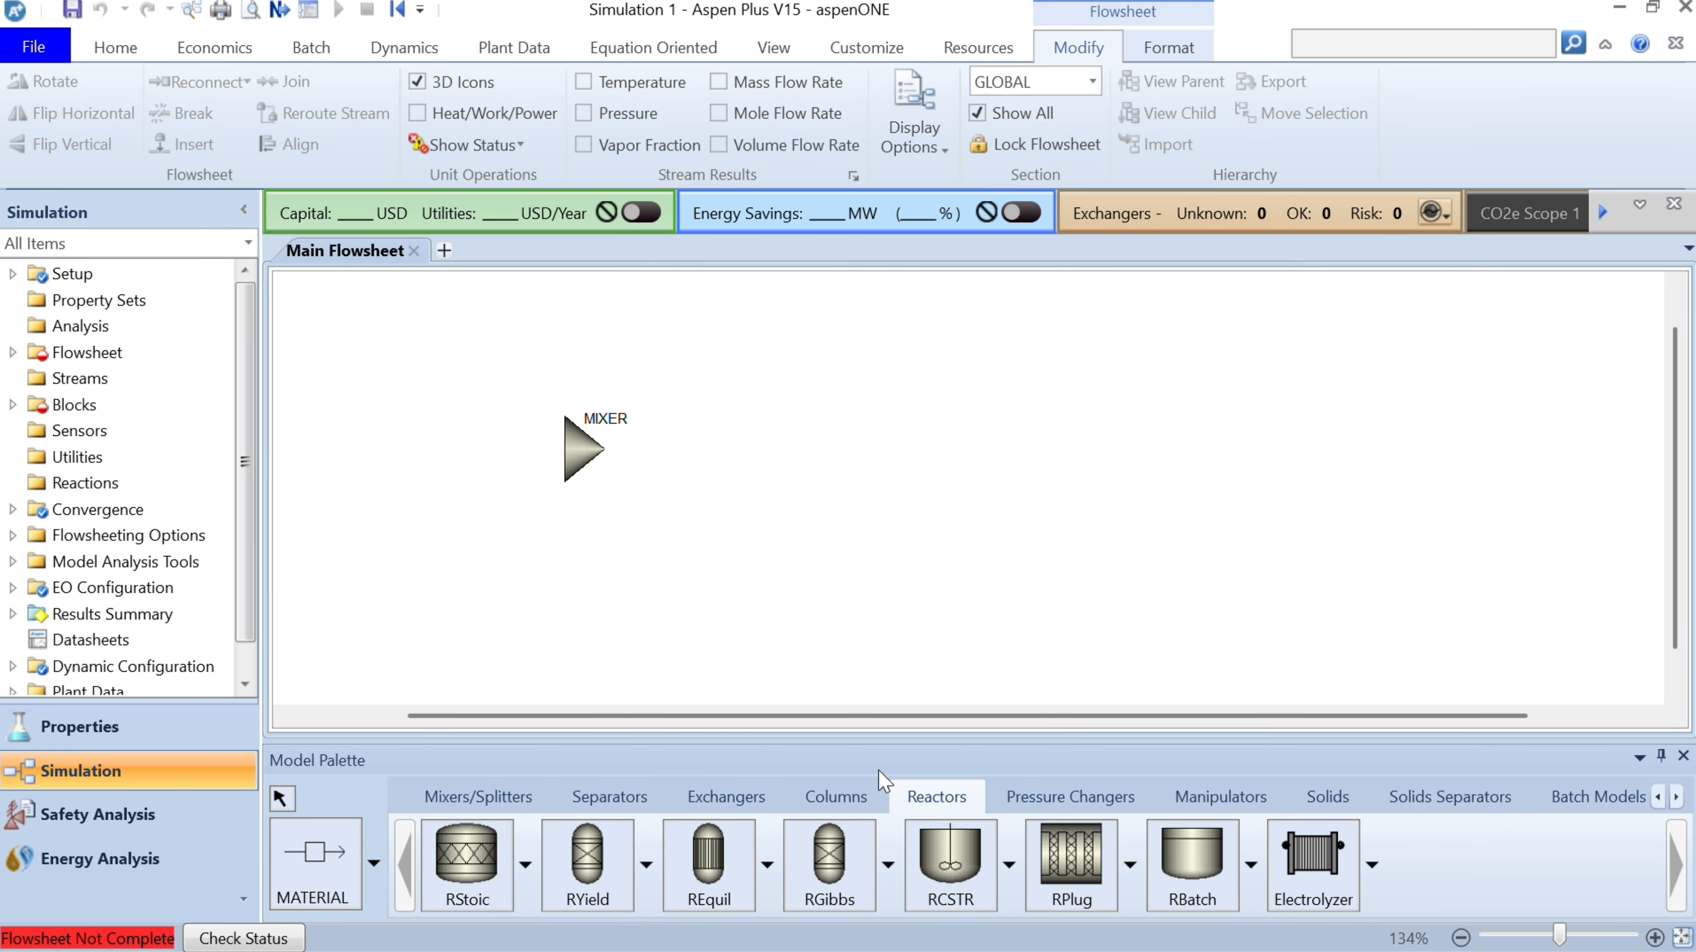
pyautogui.click(696, 879)
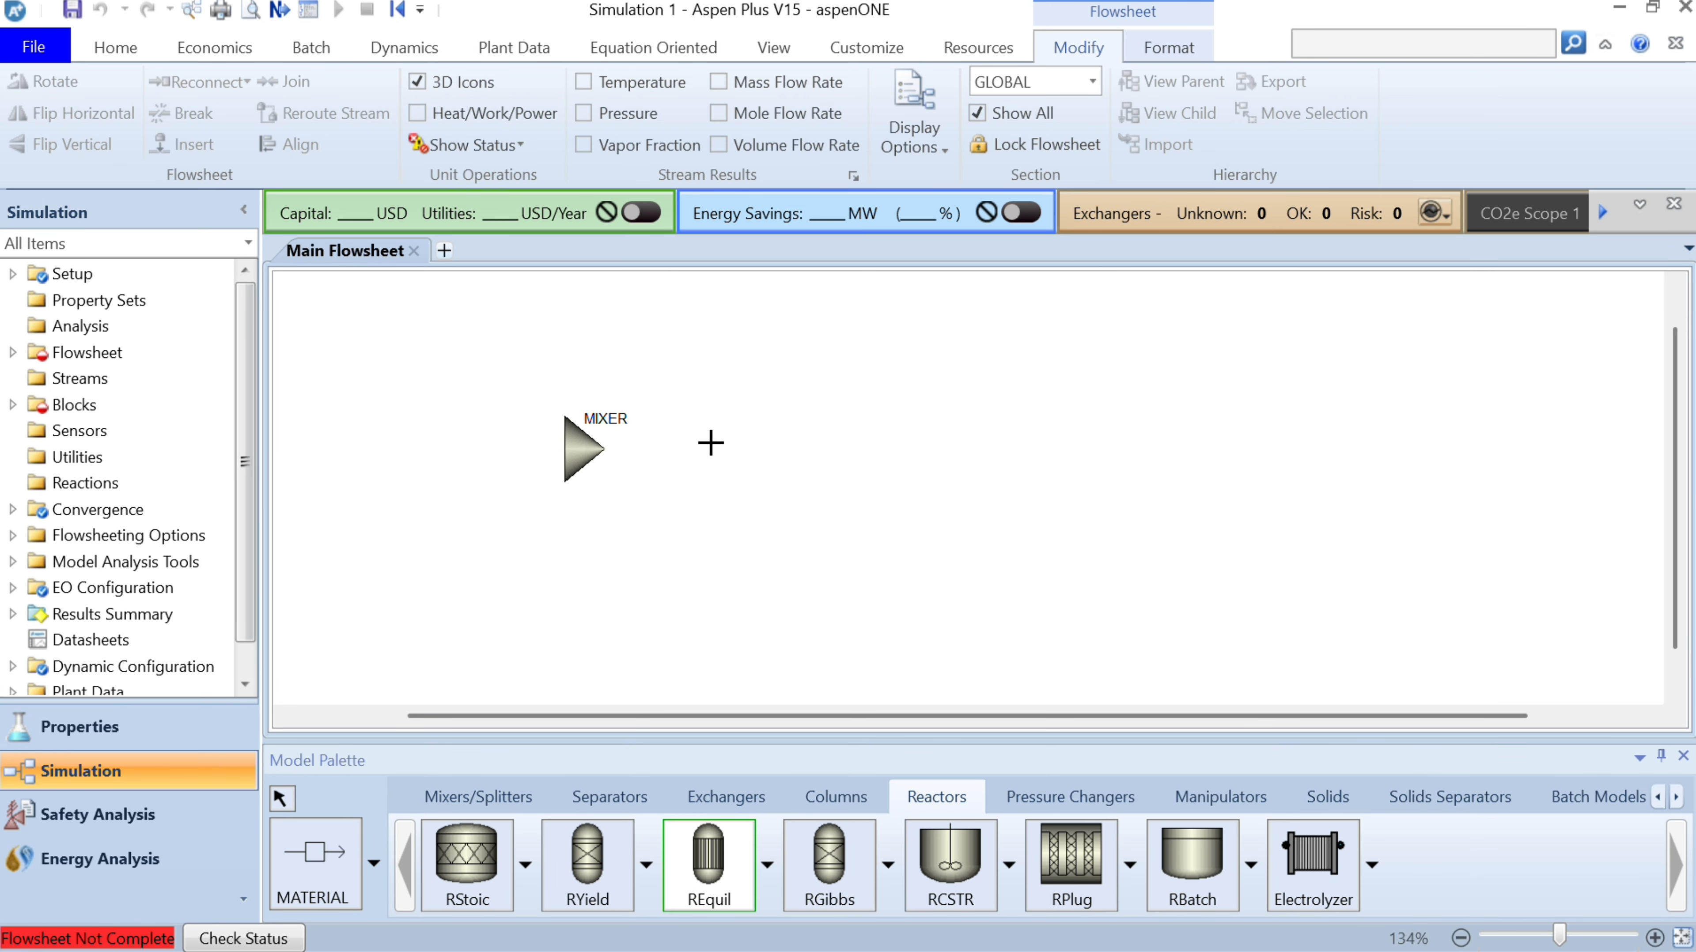
pyautogui.click(710, 441)
pyautogui.press('BackSpace')
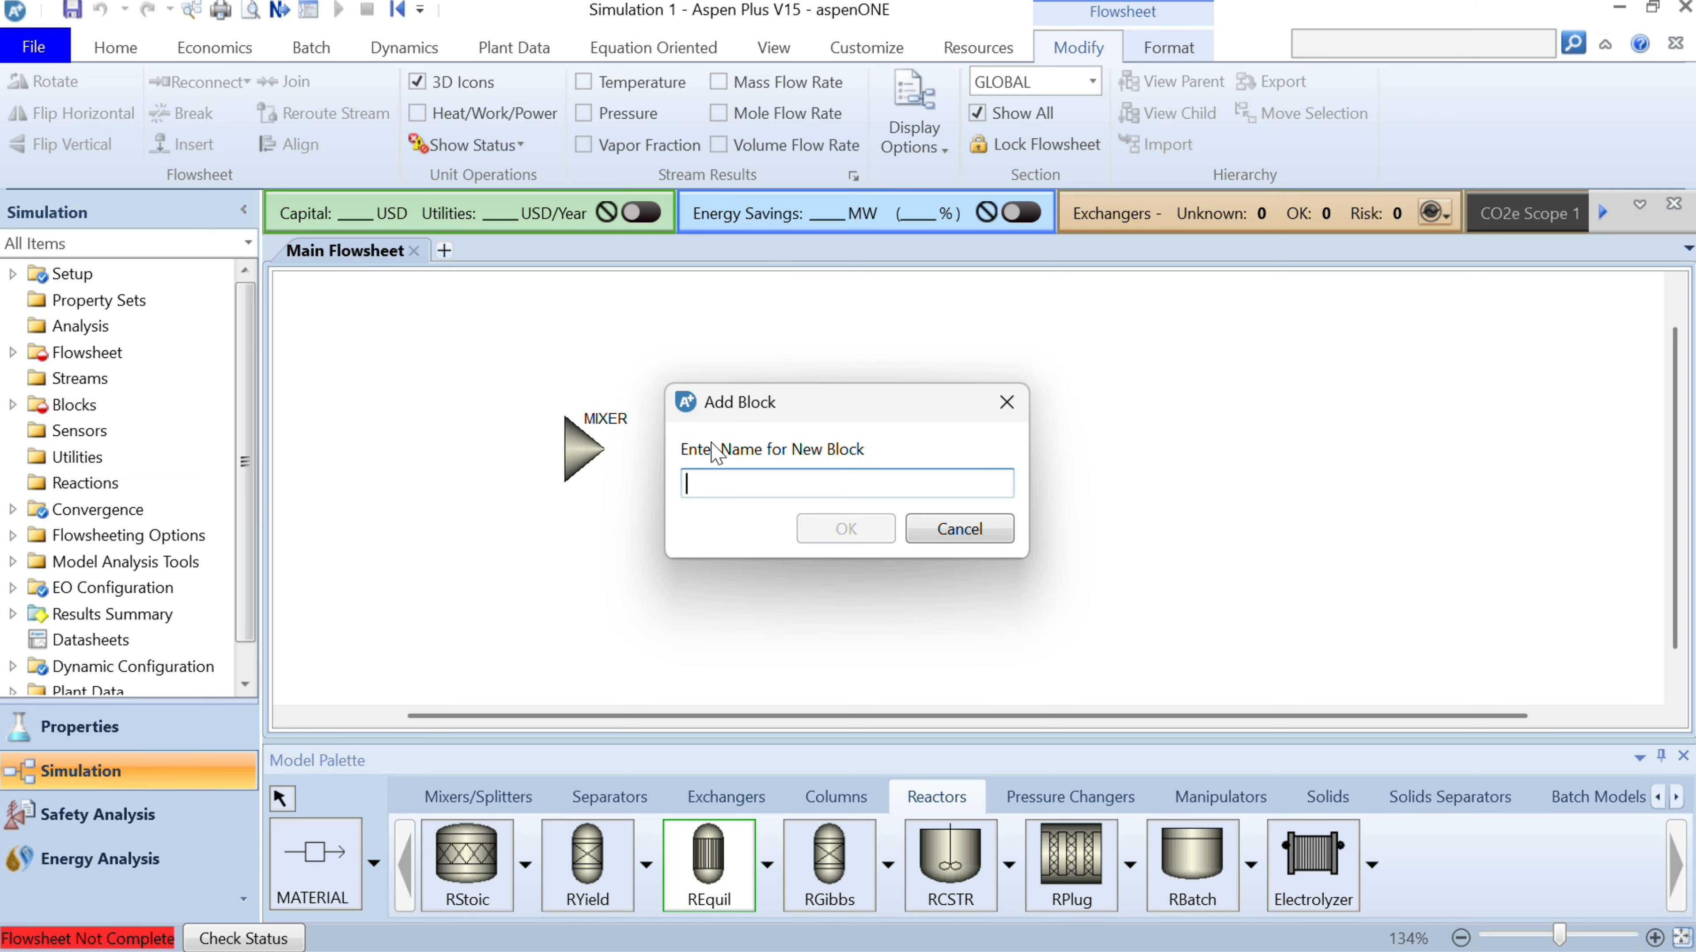
pyautogui.write('RQ')
pyautogui.press('Return')
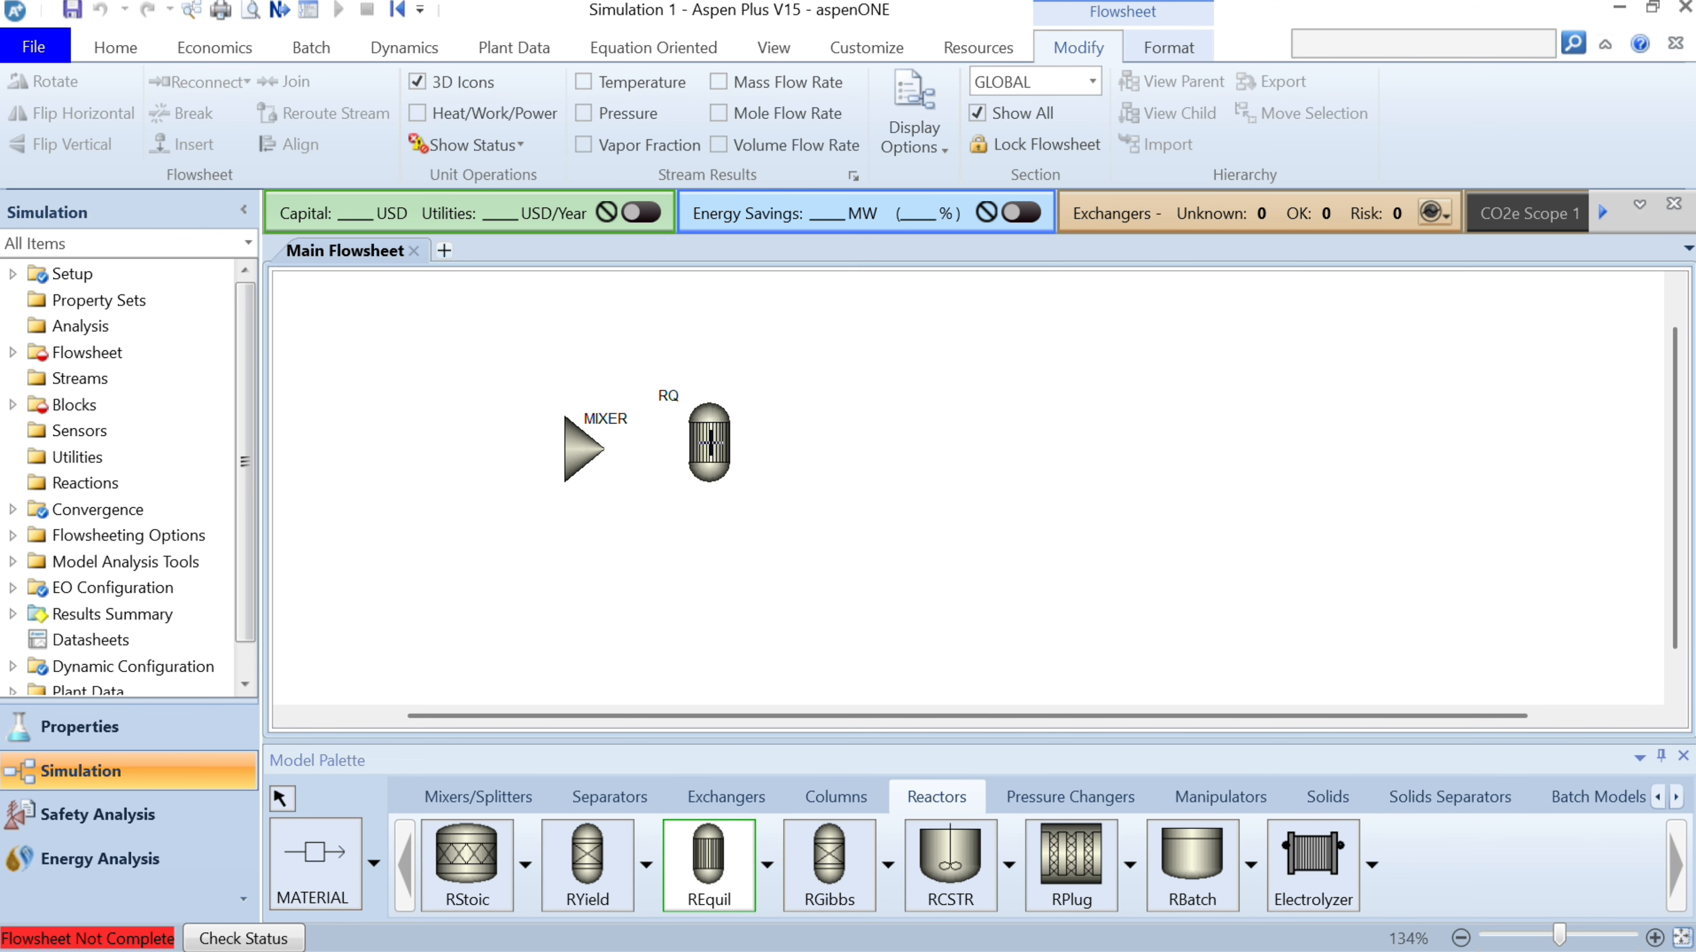
# Step: Draw a material feed stream into the mixer and name it AIR
pyautogui.click(315, 860)
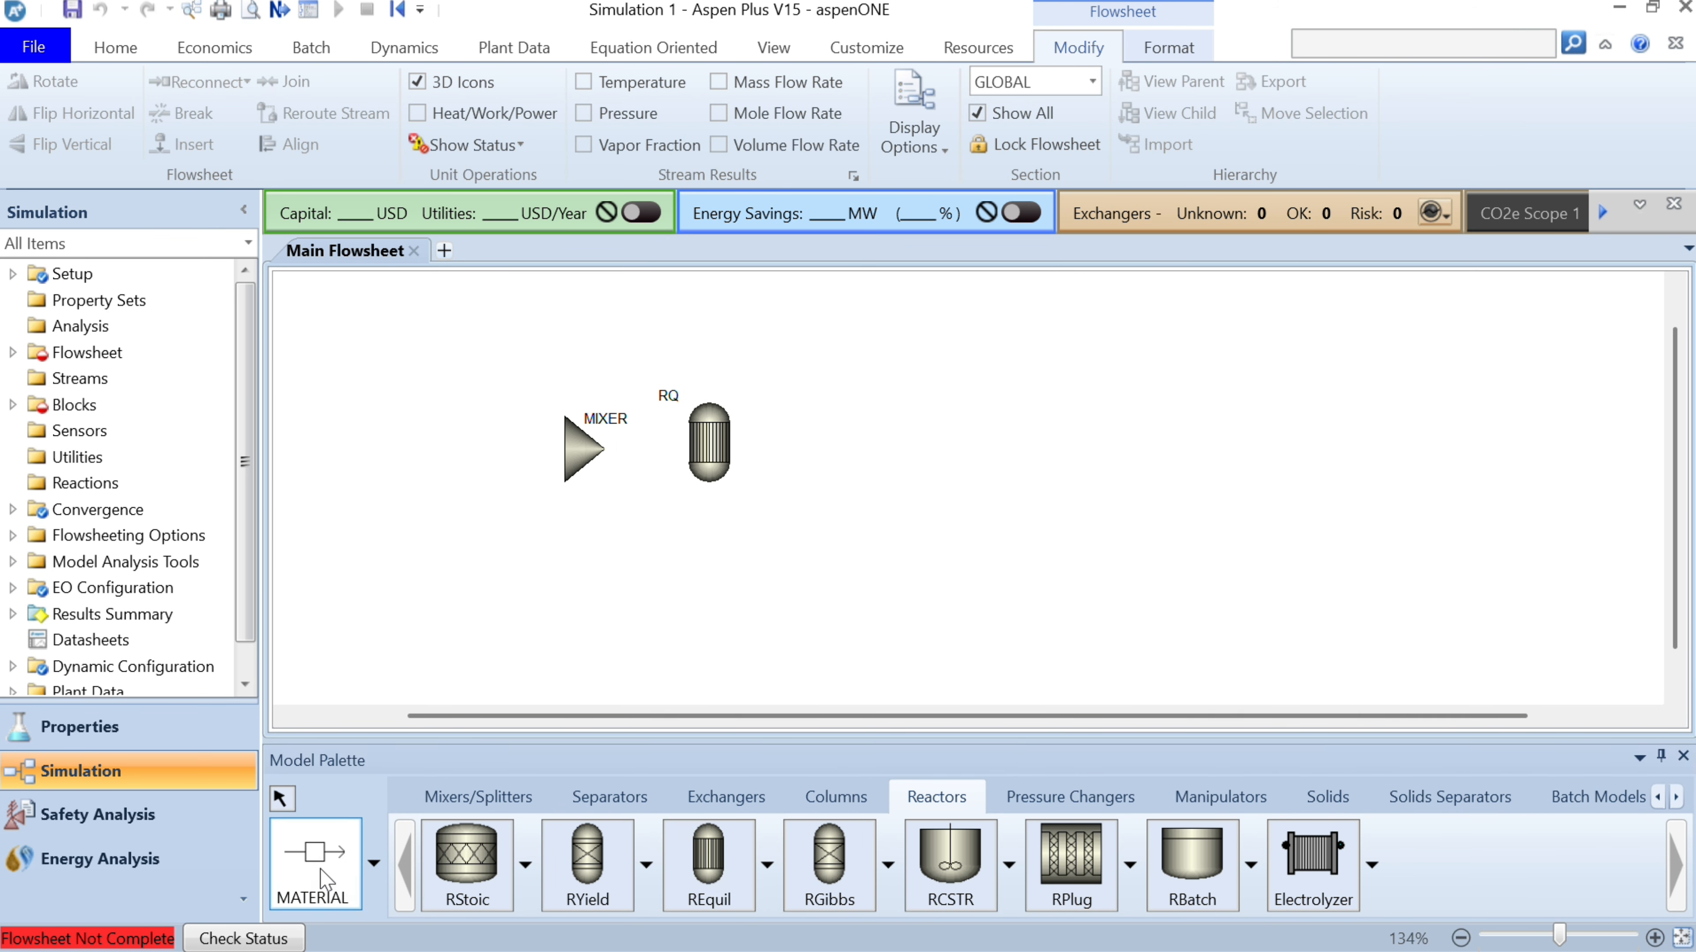
pyautogui.click(560, 448)
pyautogui.click(496, 454)
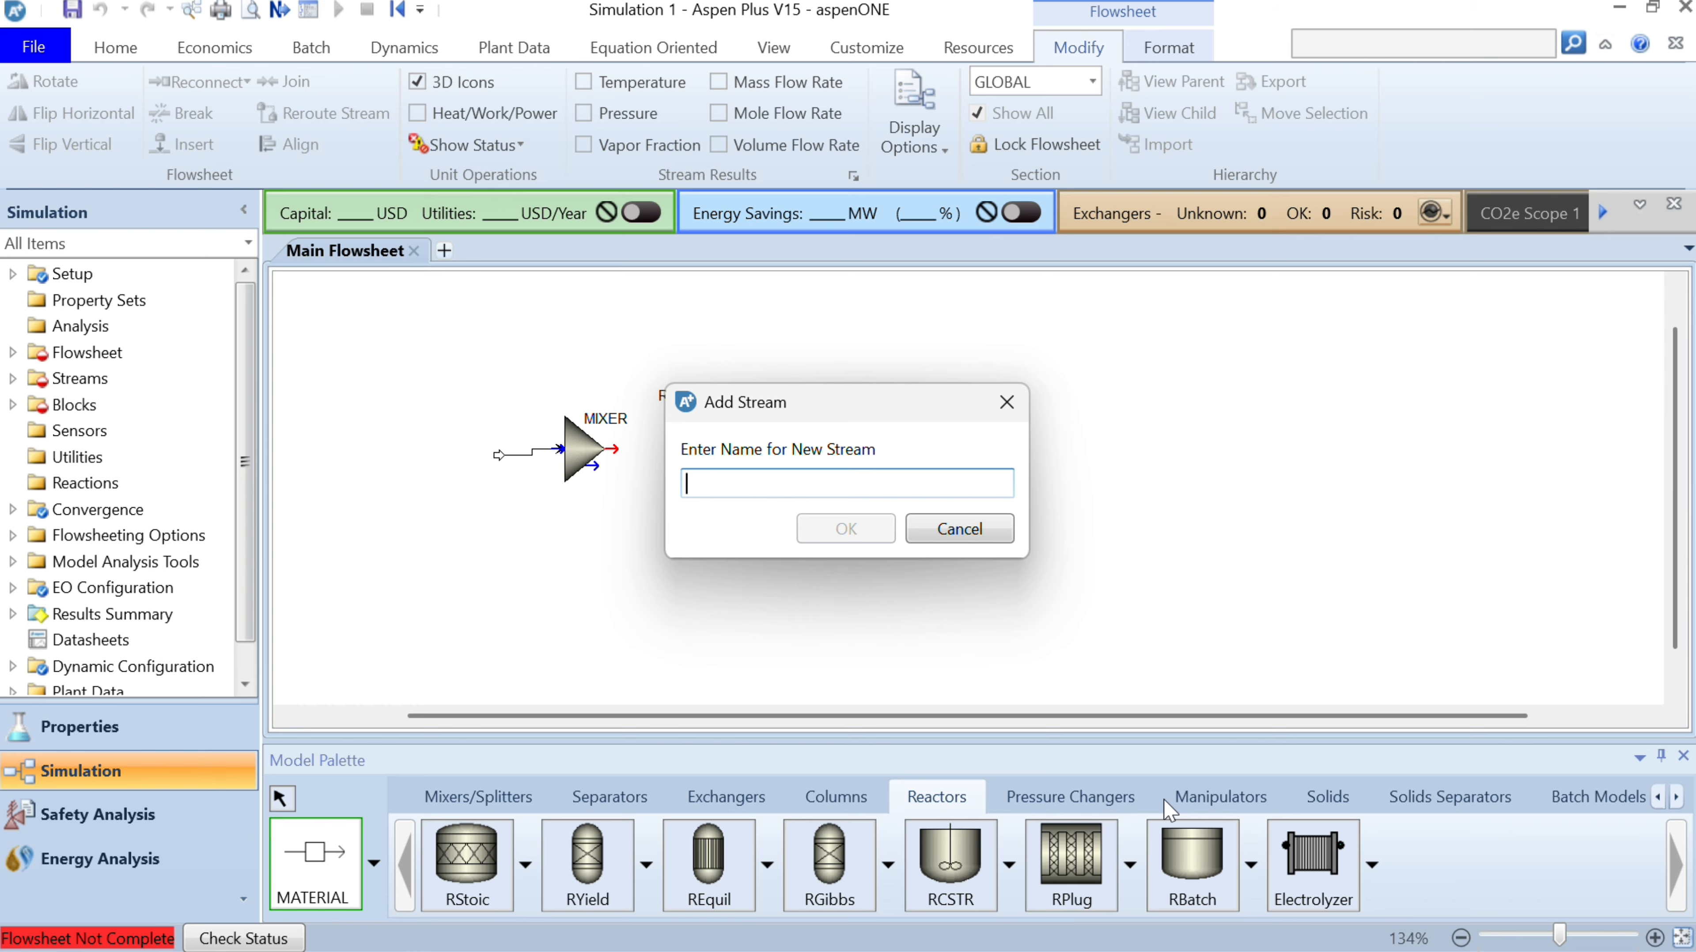
pyautogui.write('AIR')
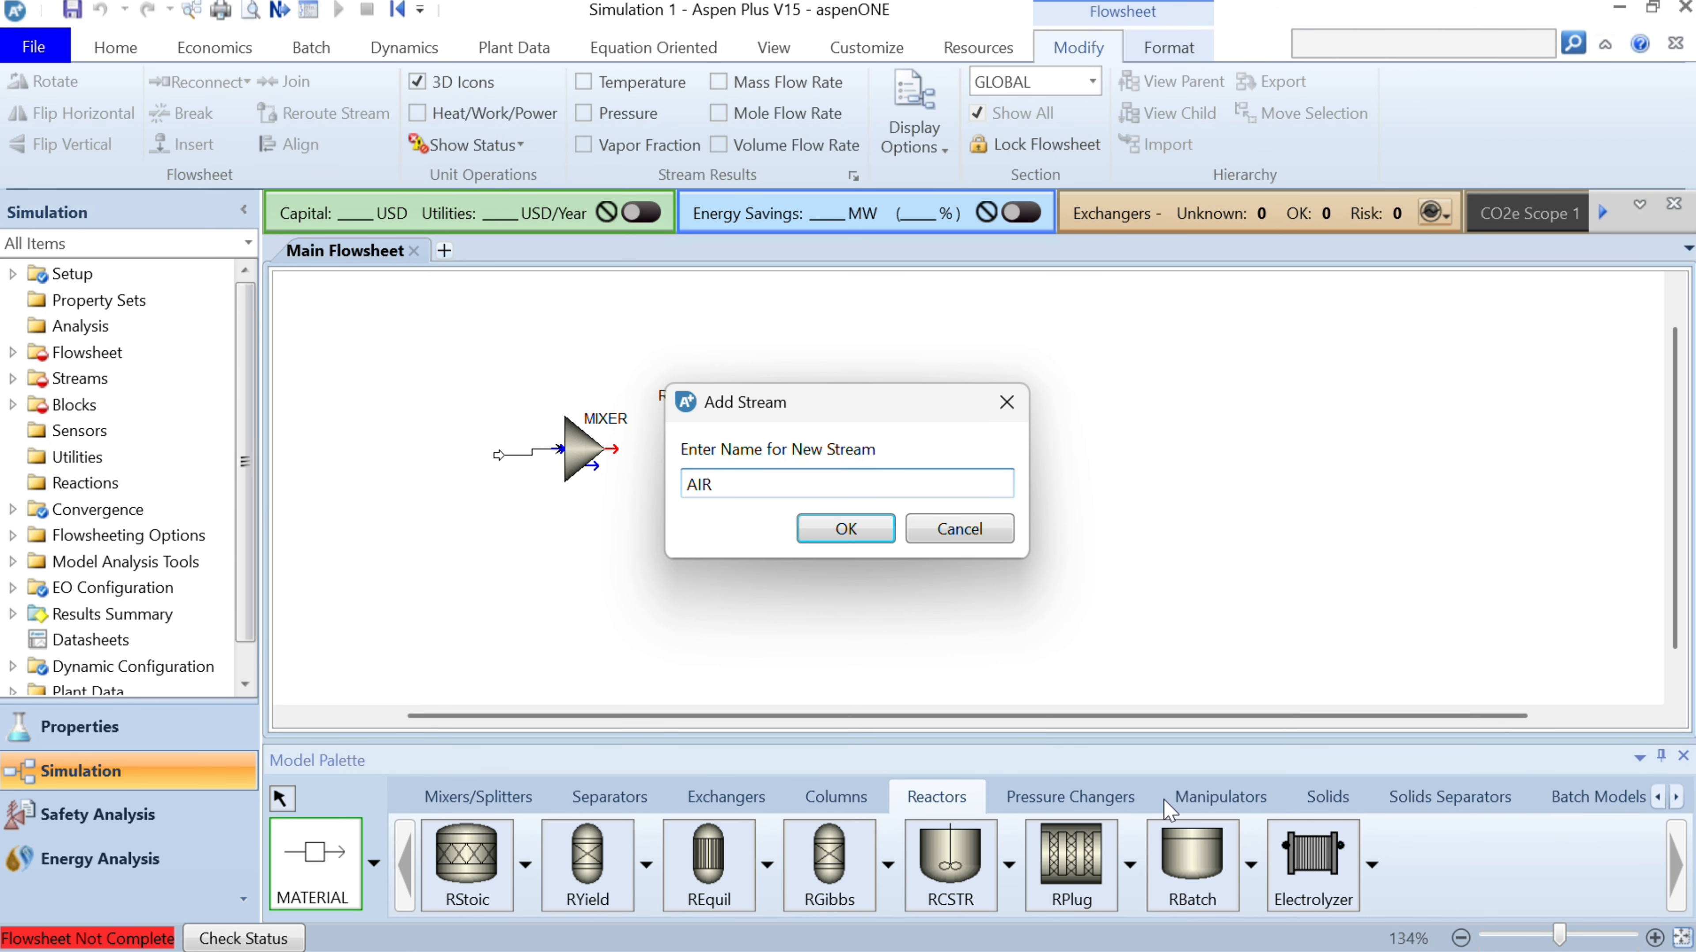
pyautogui.press('Return')
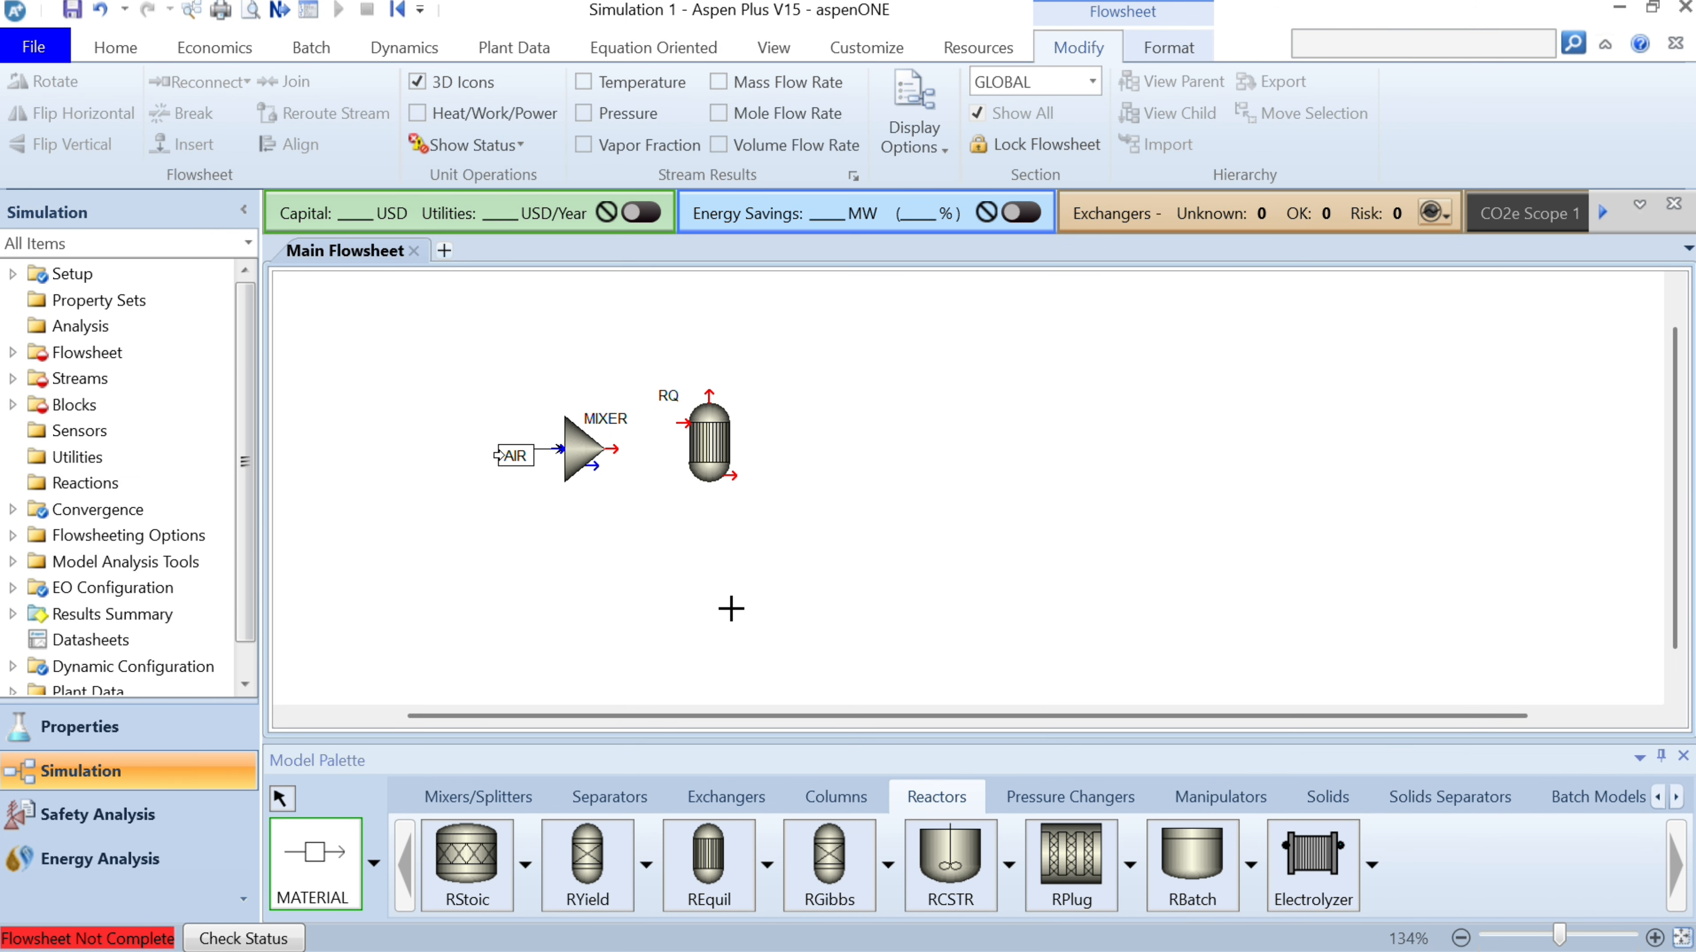
# Step: Add a second material feed stream to the mixer, starting below AIR, and name it METANA
pyautogui.click(554, 447)
pyautogui.click(496, 565)
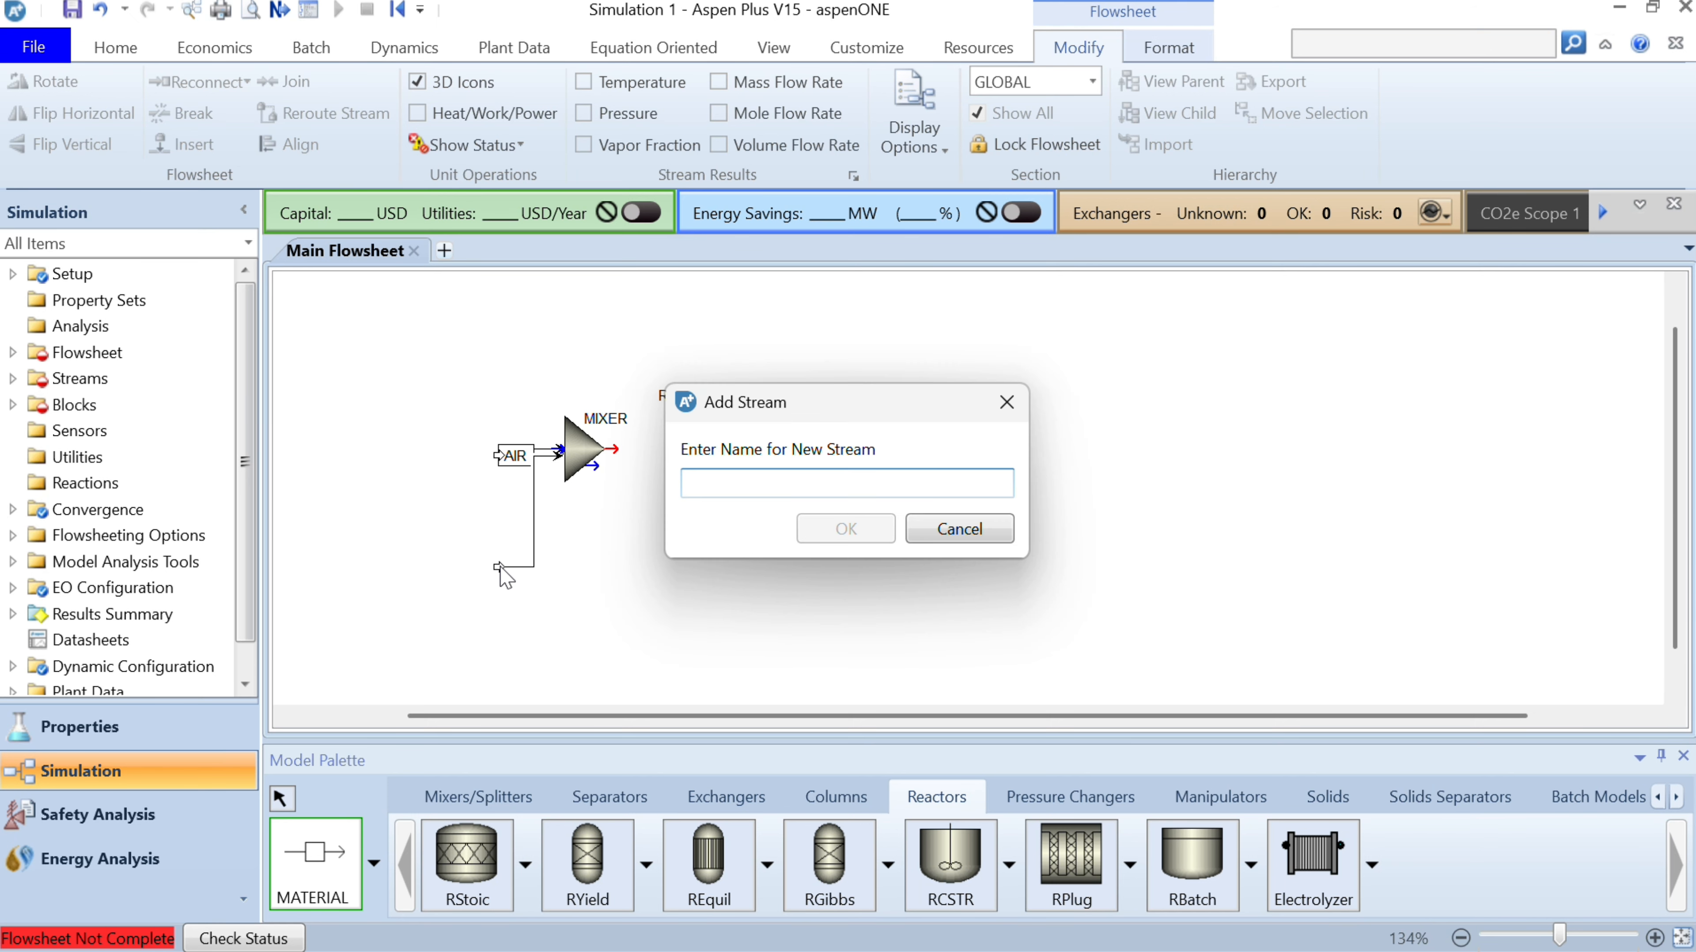
pyautogui.write('METANA')
pyautogui.press('Return')
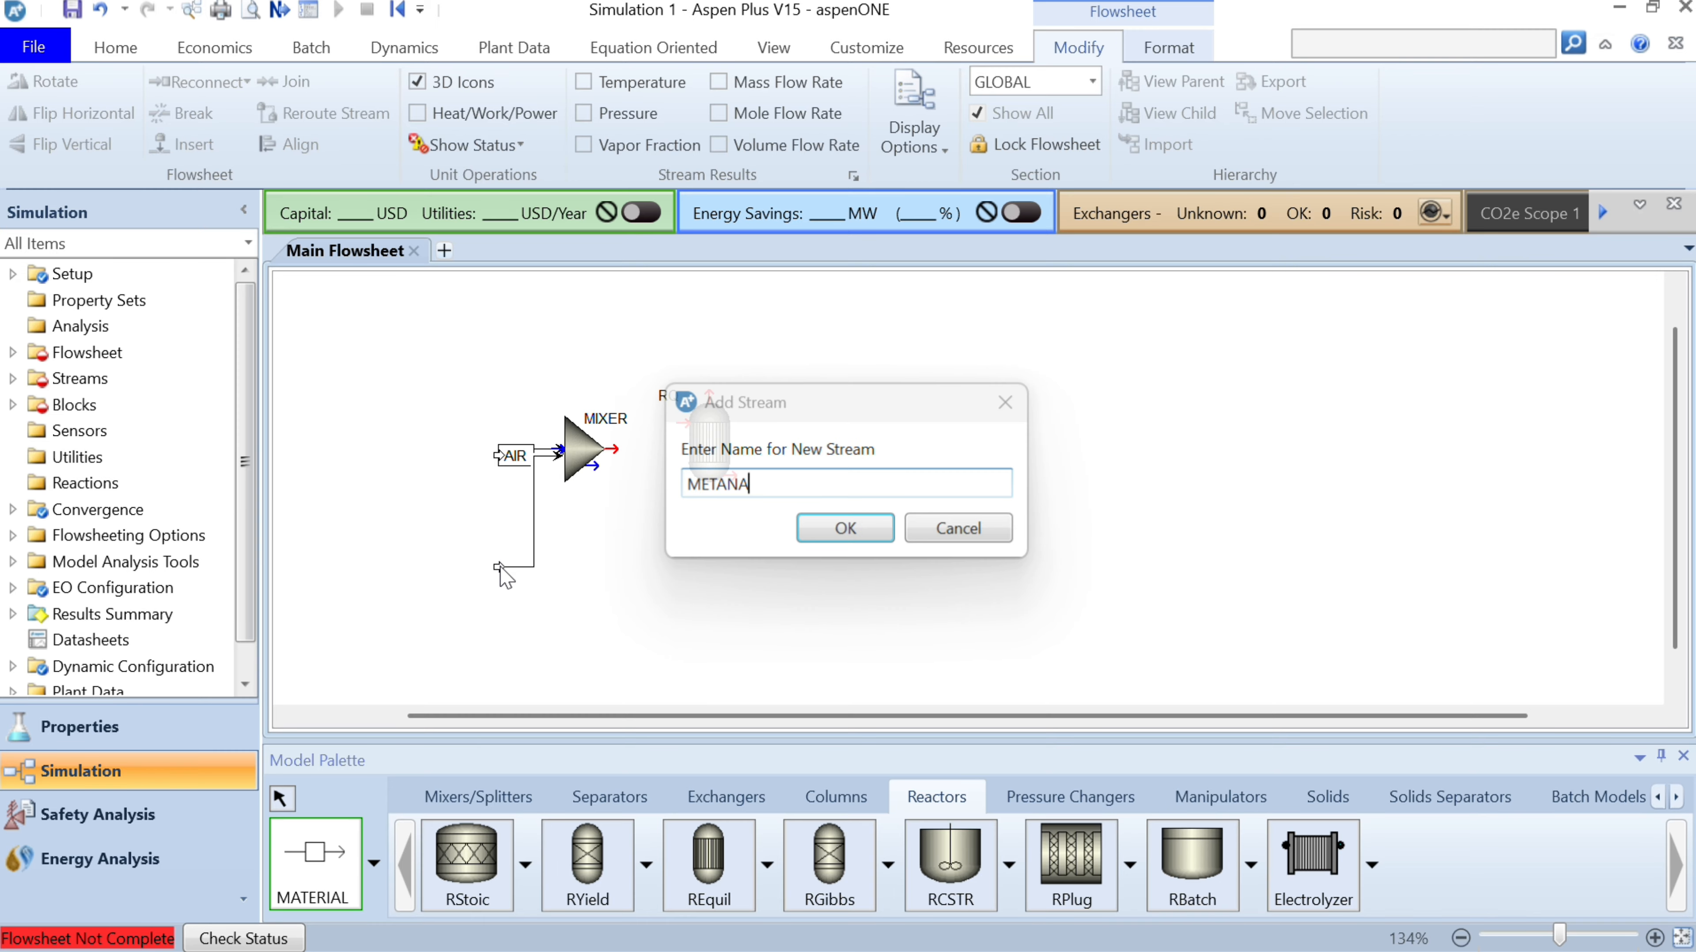
# Step: Connect the mixer outlet to the RQ reactor inlet with a material stream named RLIQUID
pyautogui.click(613, 449)
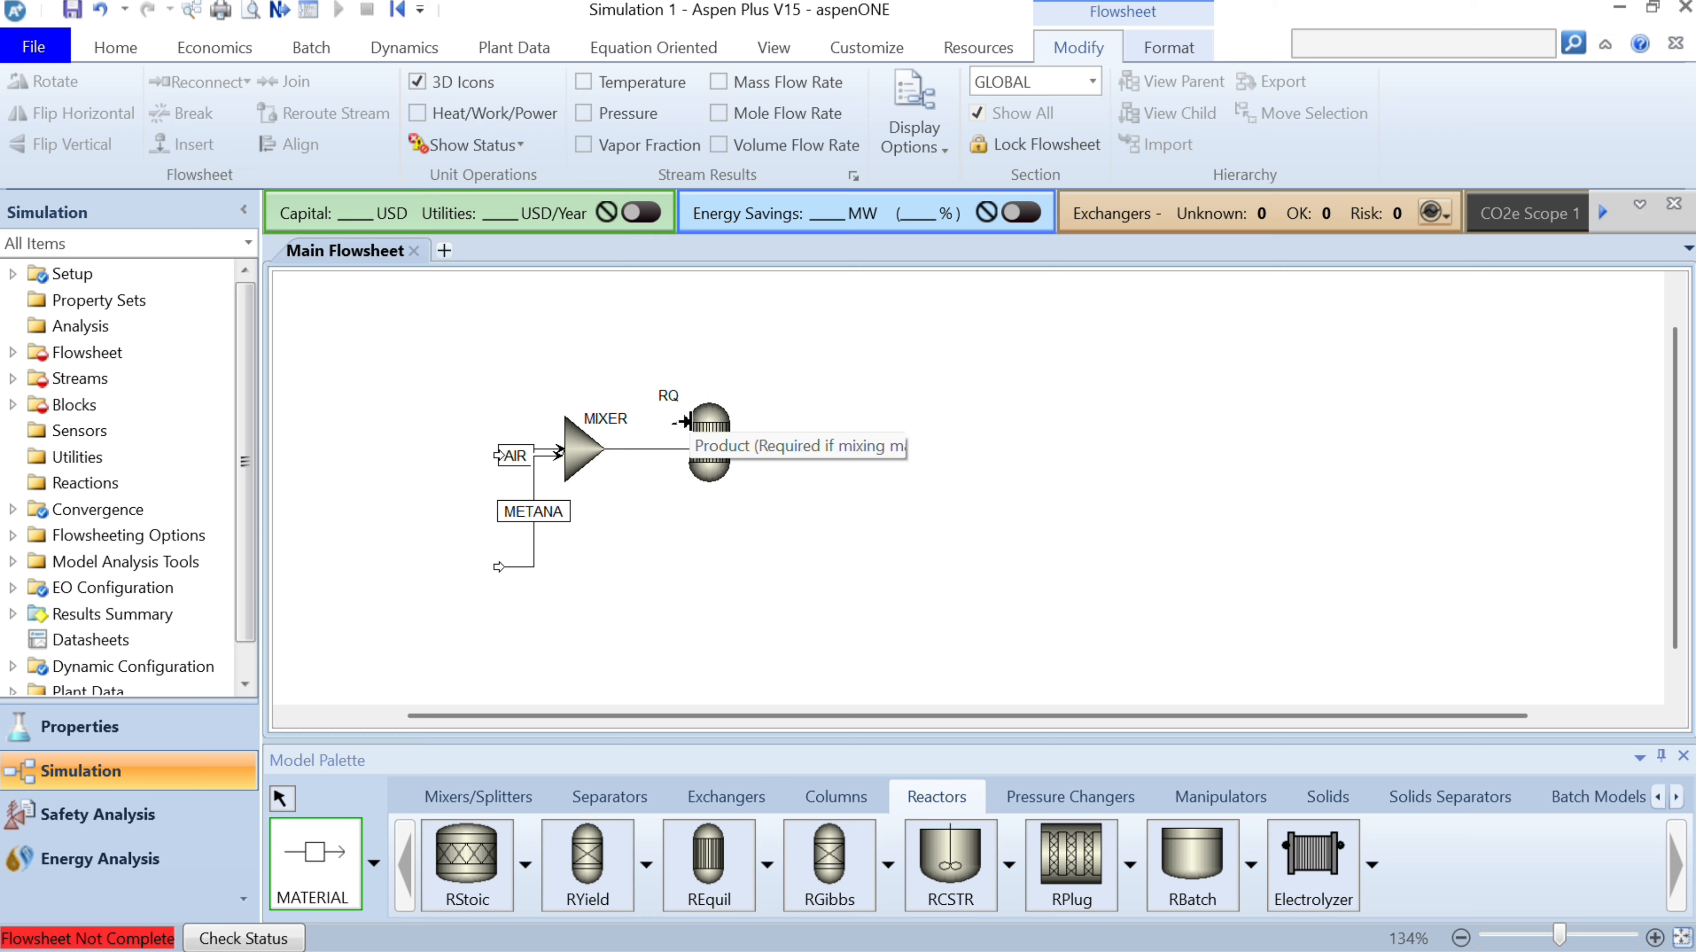
pyautogui.click(685, 423)
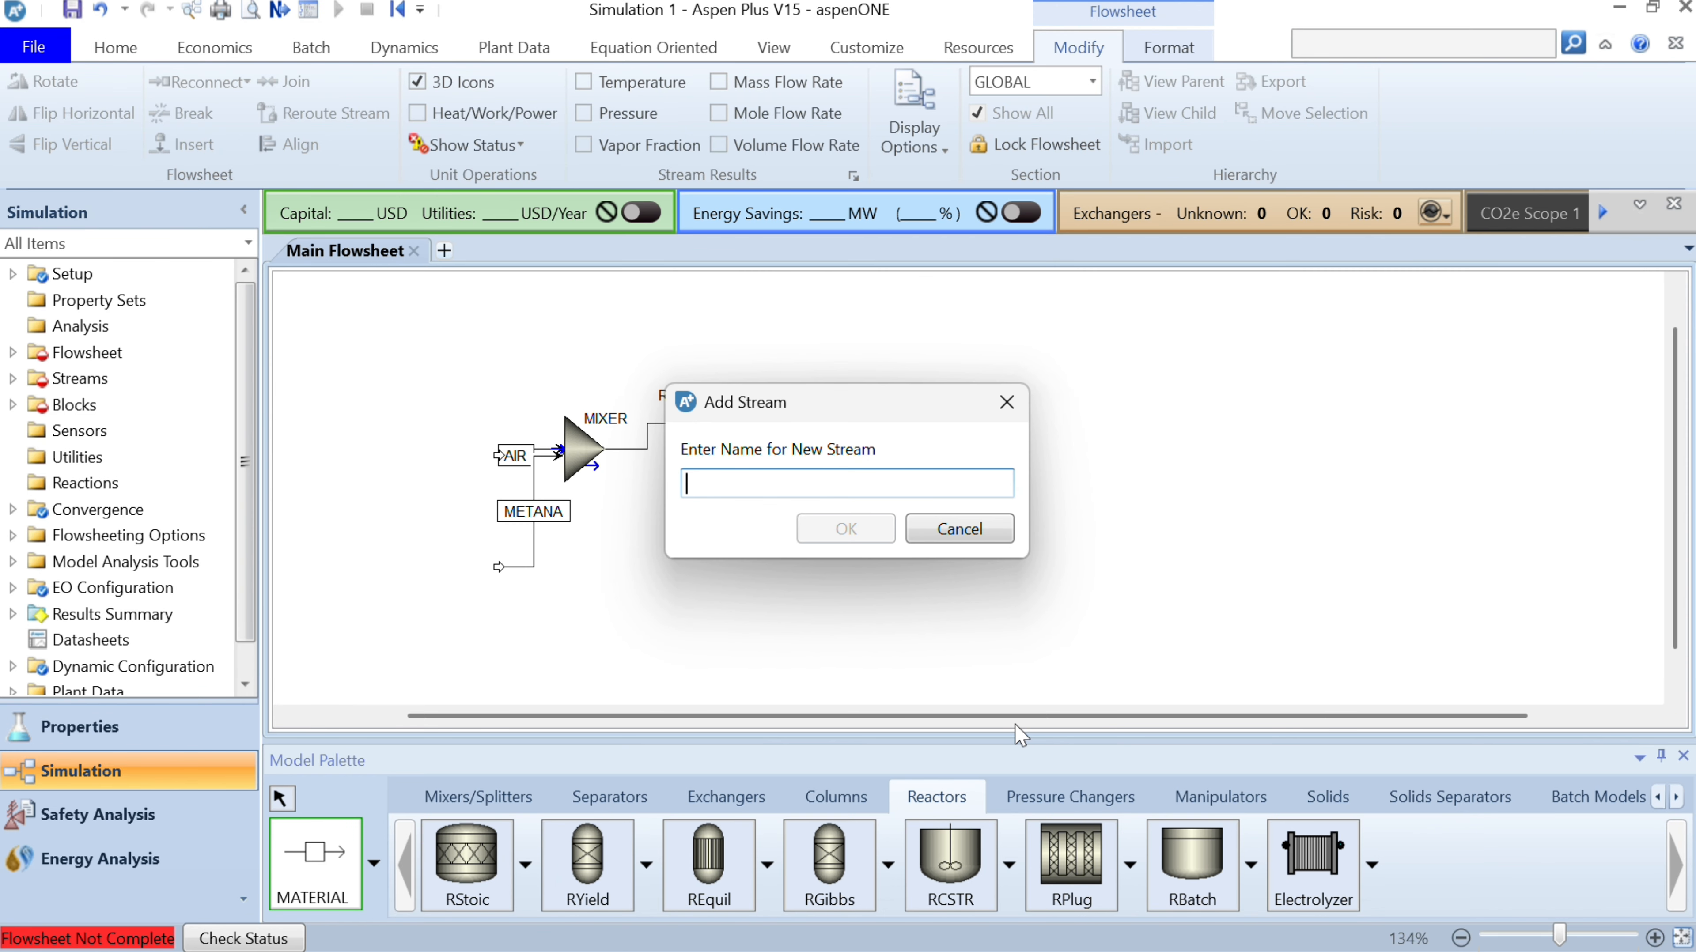
pyautogui.write('R')
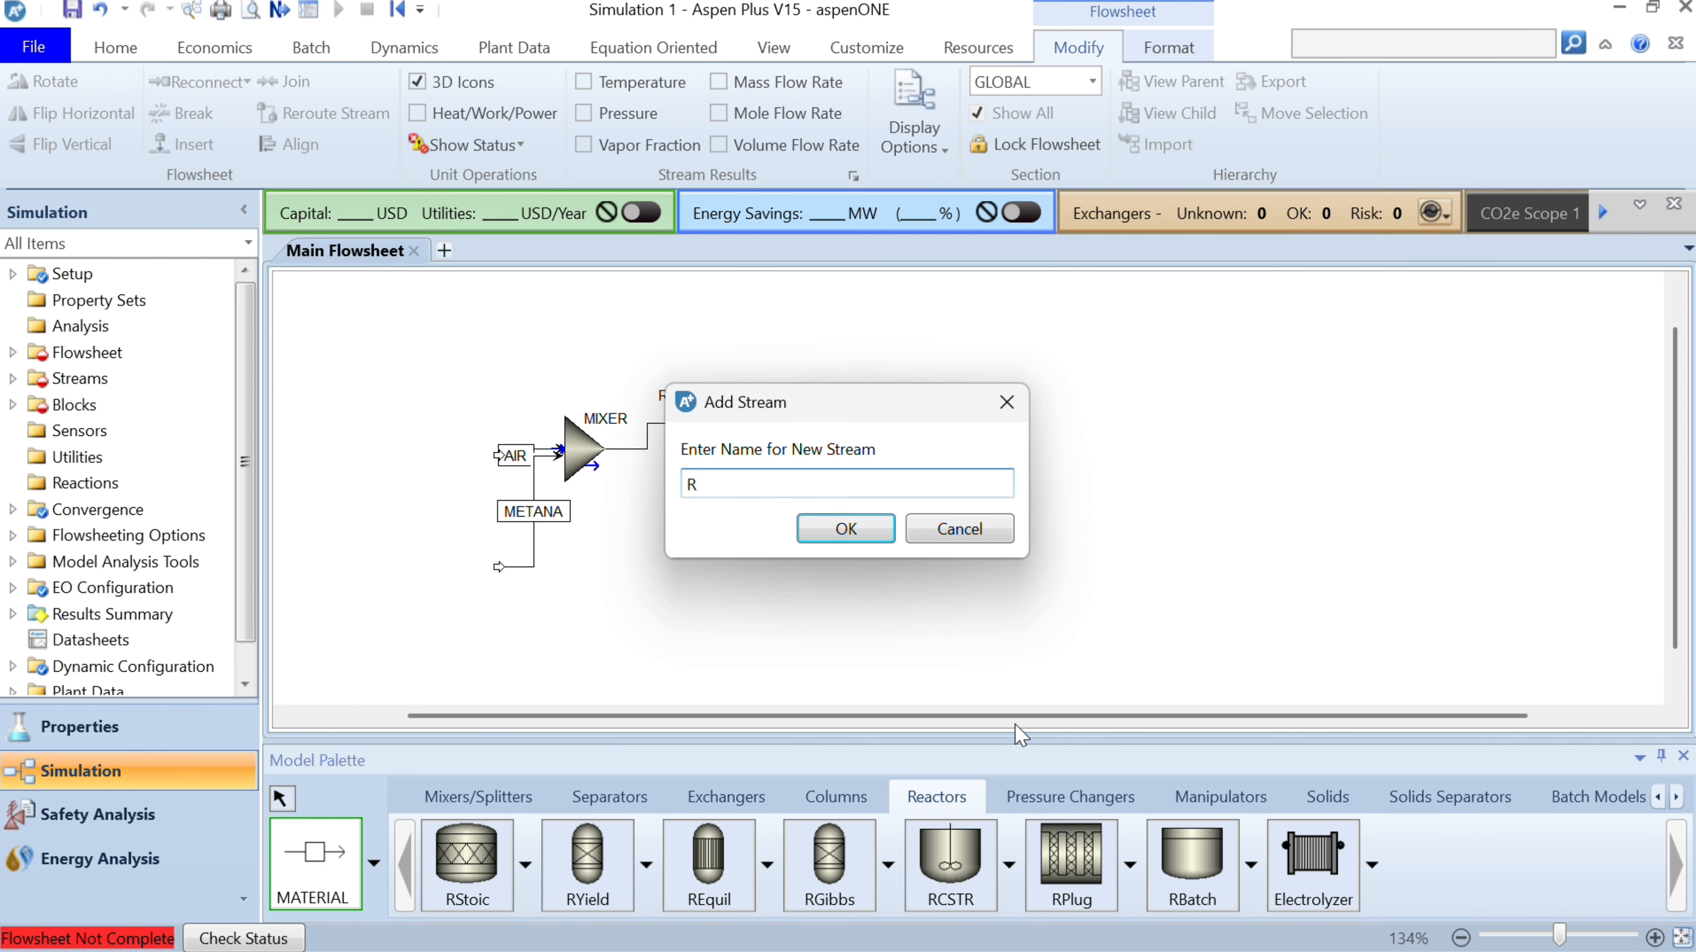
pyautogui.write('LIQUID')
pyautogui.press('Return')
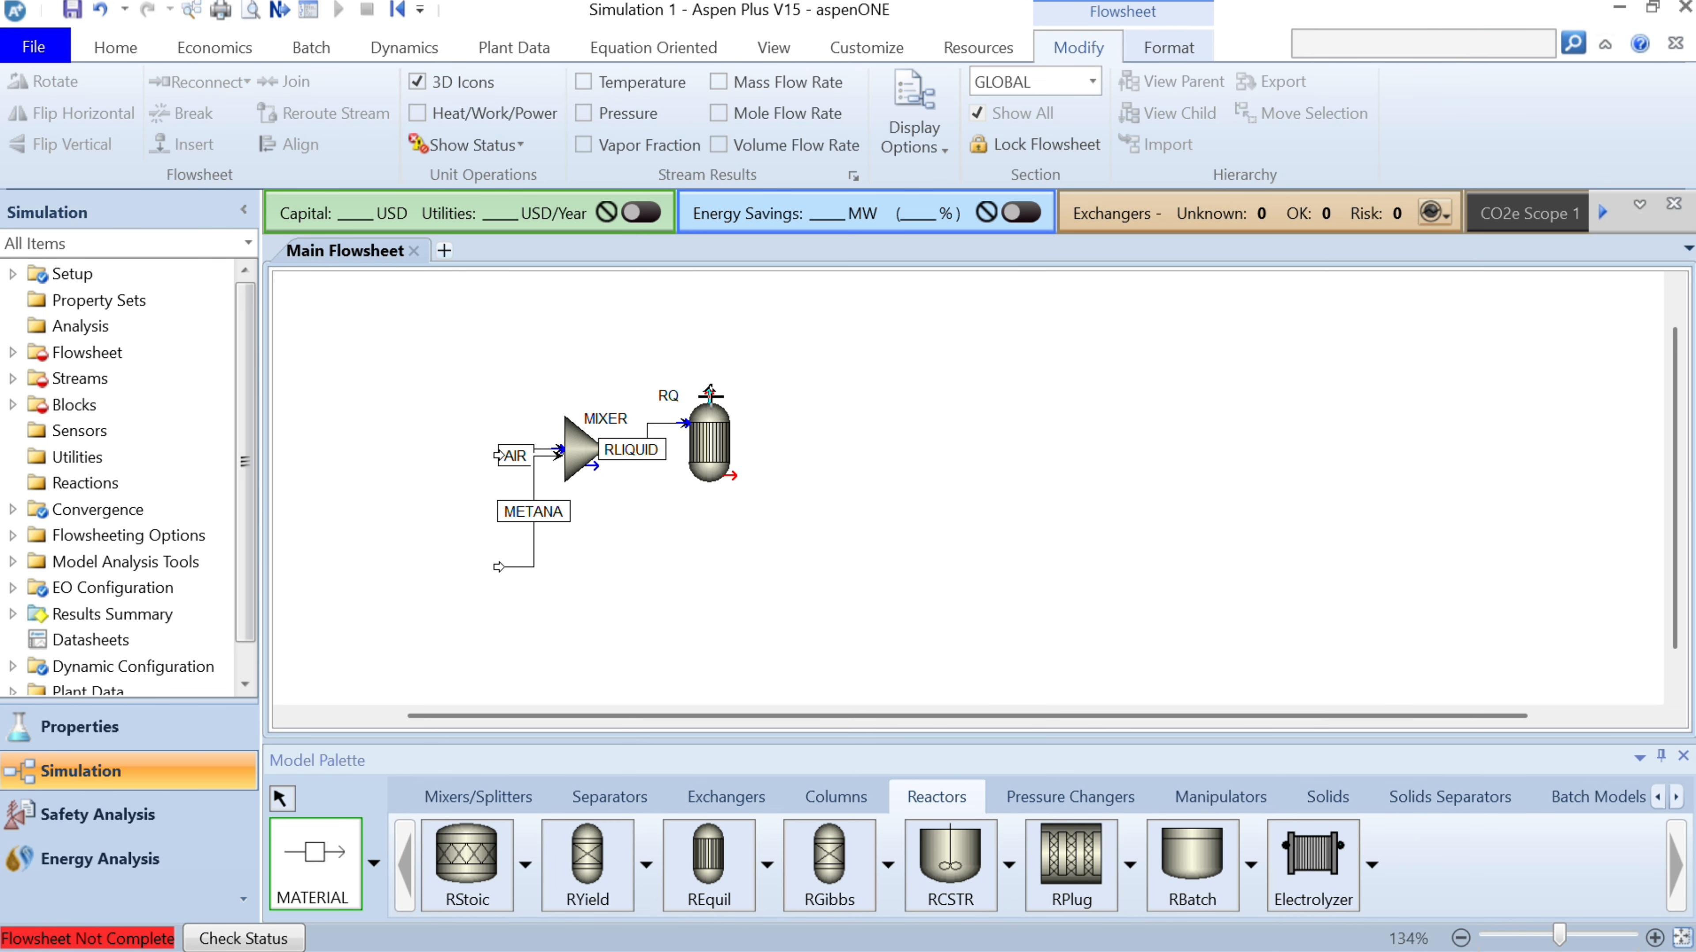
# Step: Draw a product stream from the upper outlet of the RQ reactor and name it RTOP
pyautogui.click(710, 393)
pyautogui.click(784, 373)
pyautogui.write('RT')
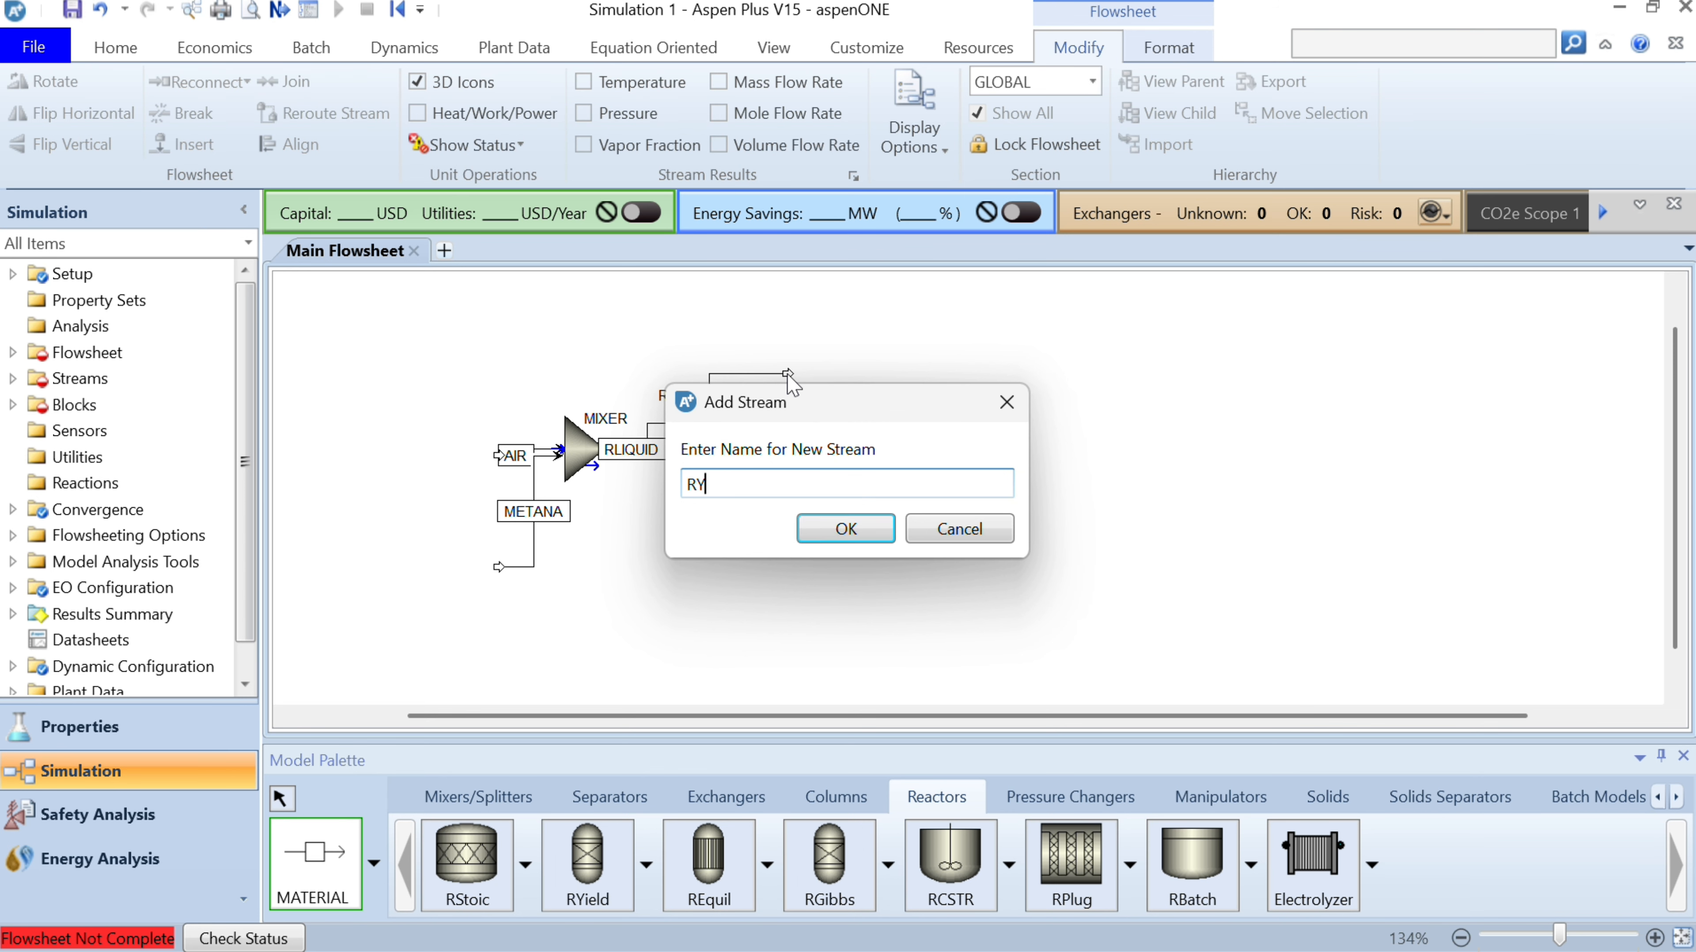
pyautogui.write('OP')
pyautogui.press('Return')
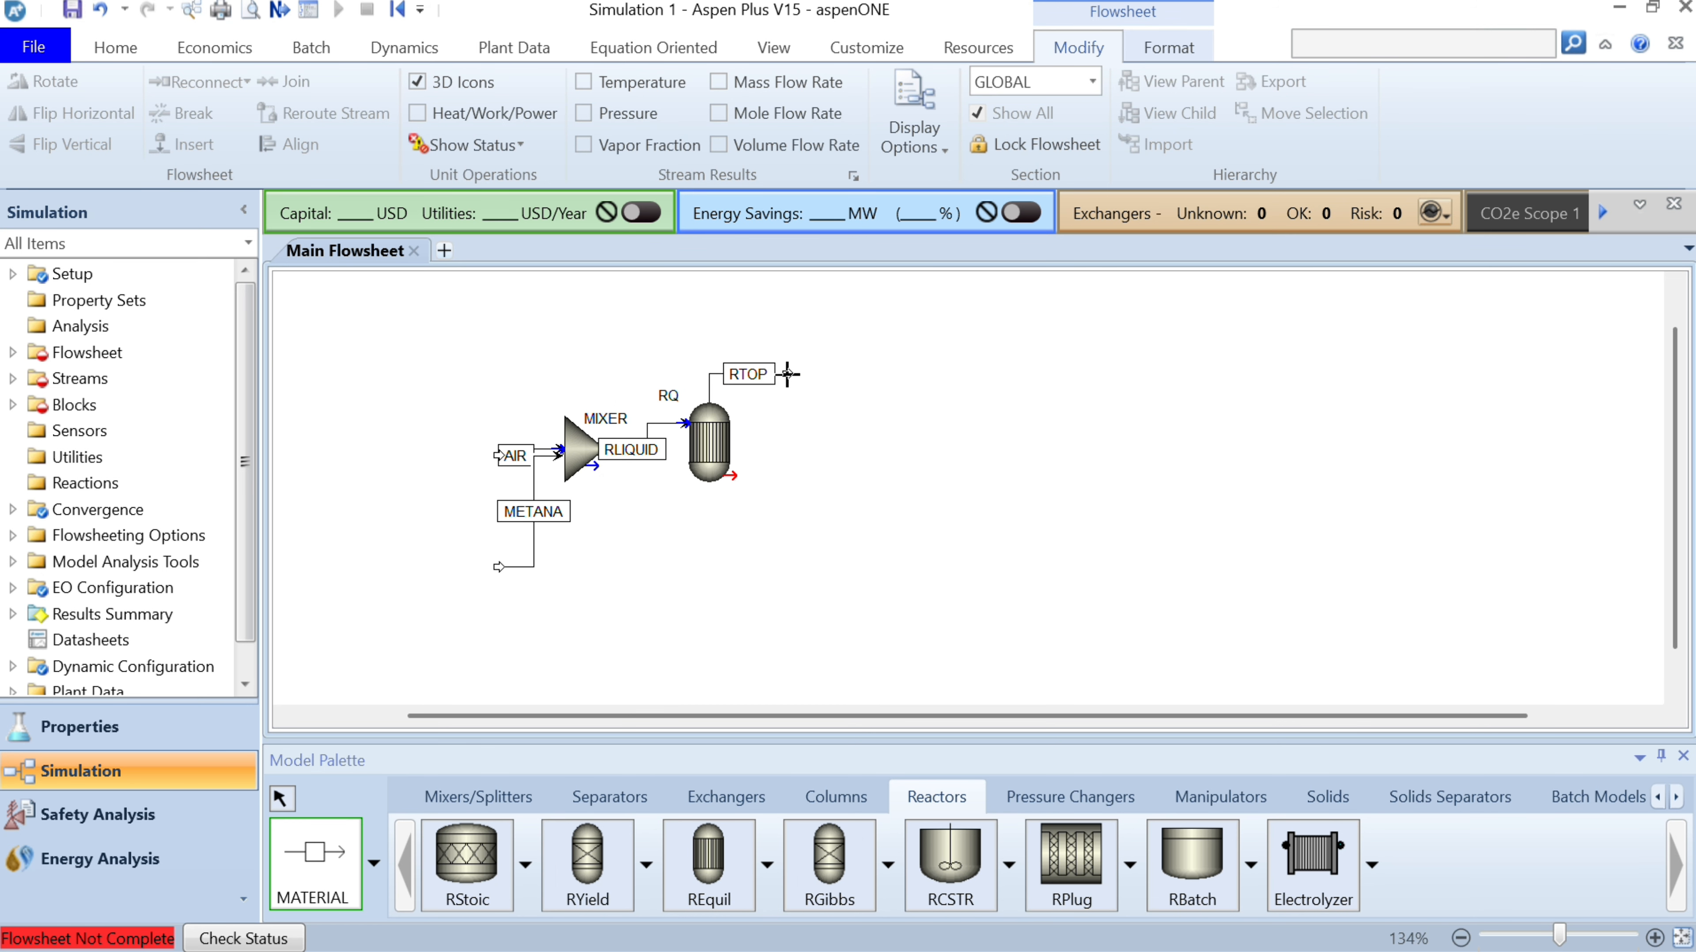
# Step: Draw a product stream from the lower outlet of the RQ reactor, name it RBOT, and finish stream drawing
pyautogui.click(732, 475)
pyautogui.click(809, 477)
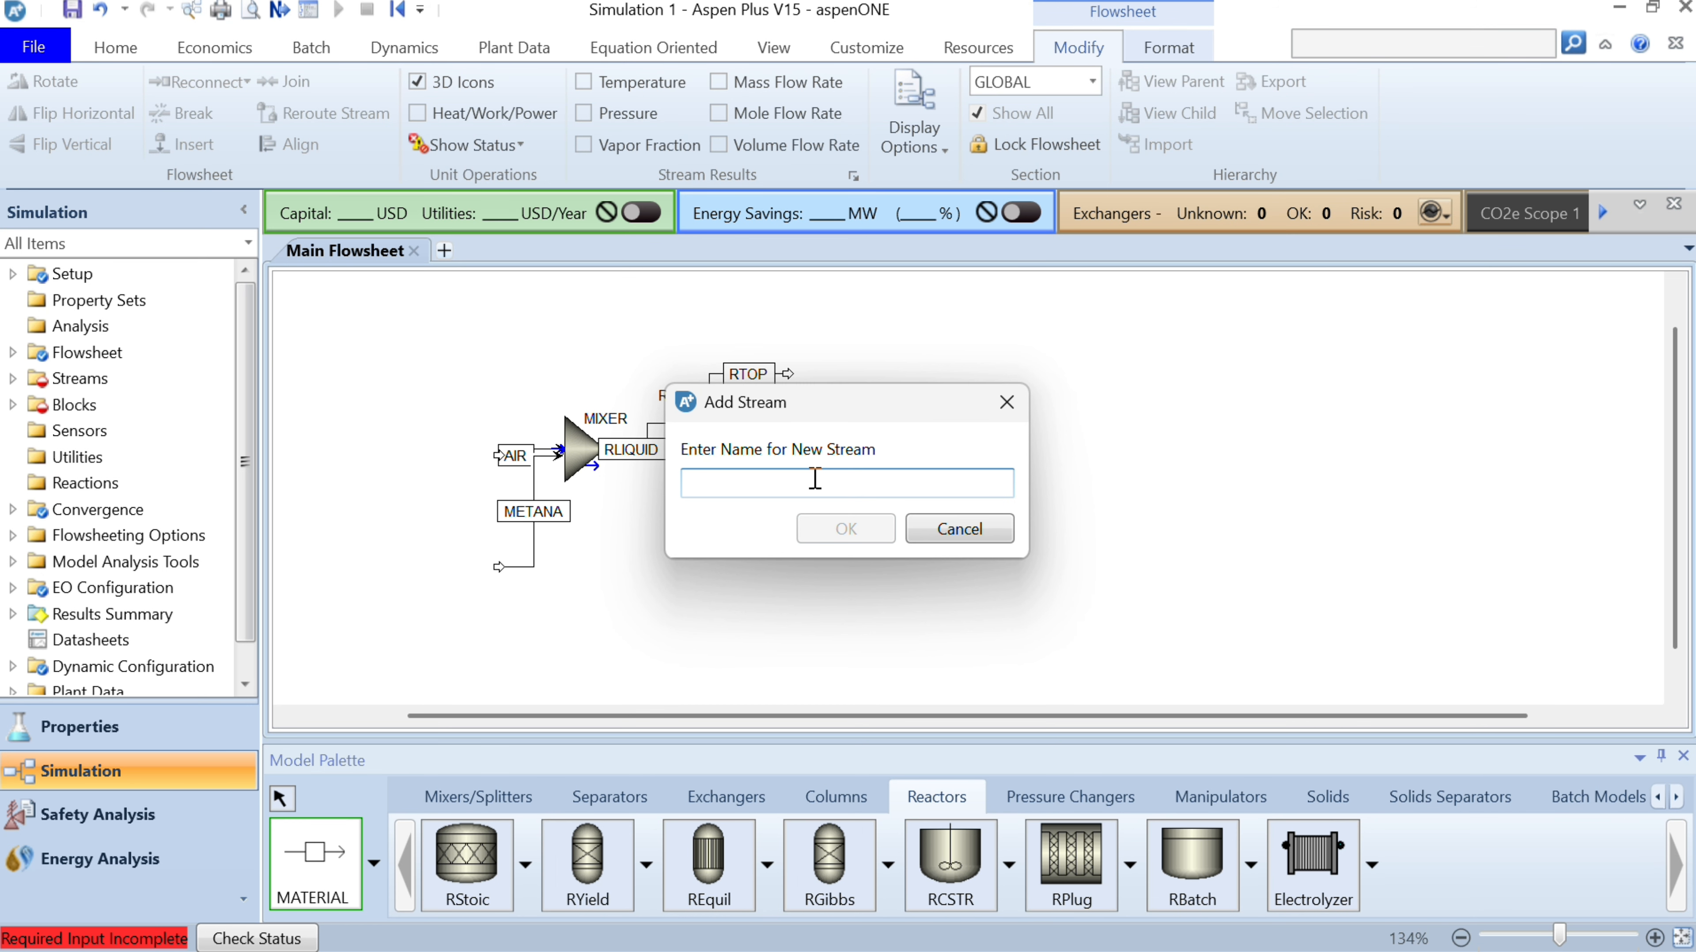
pyautogui.write('RBOT')
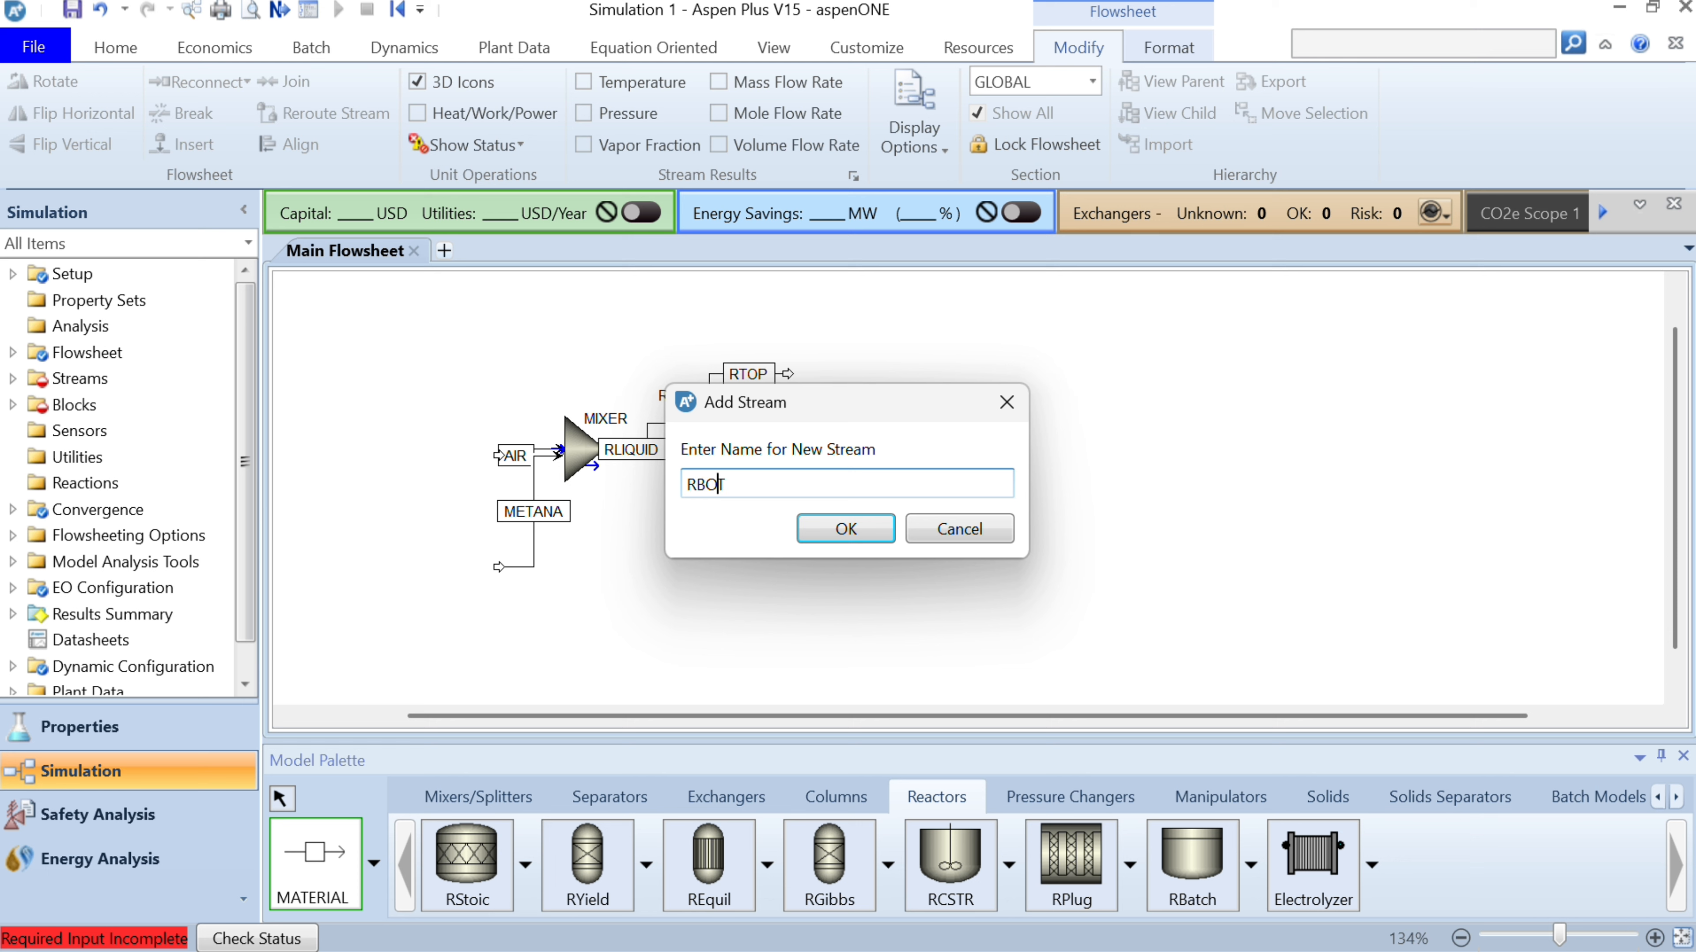
pyautogui.press('Return')
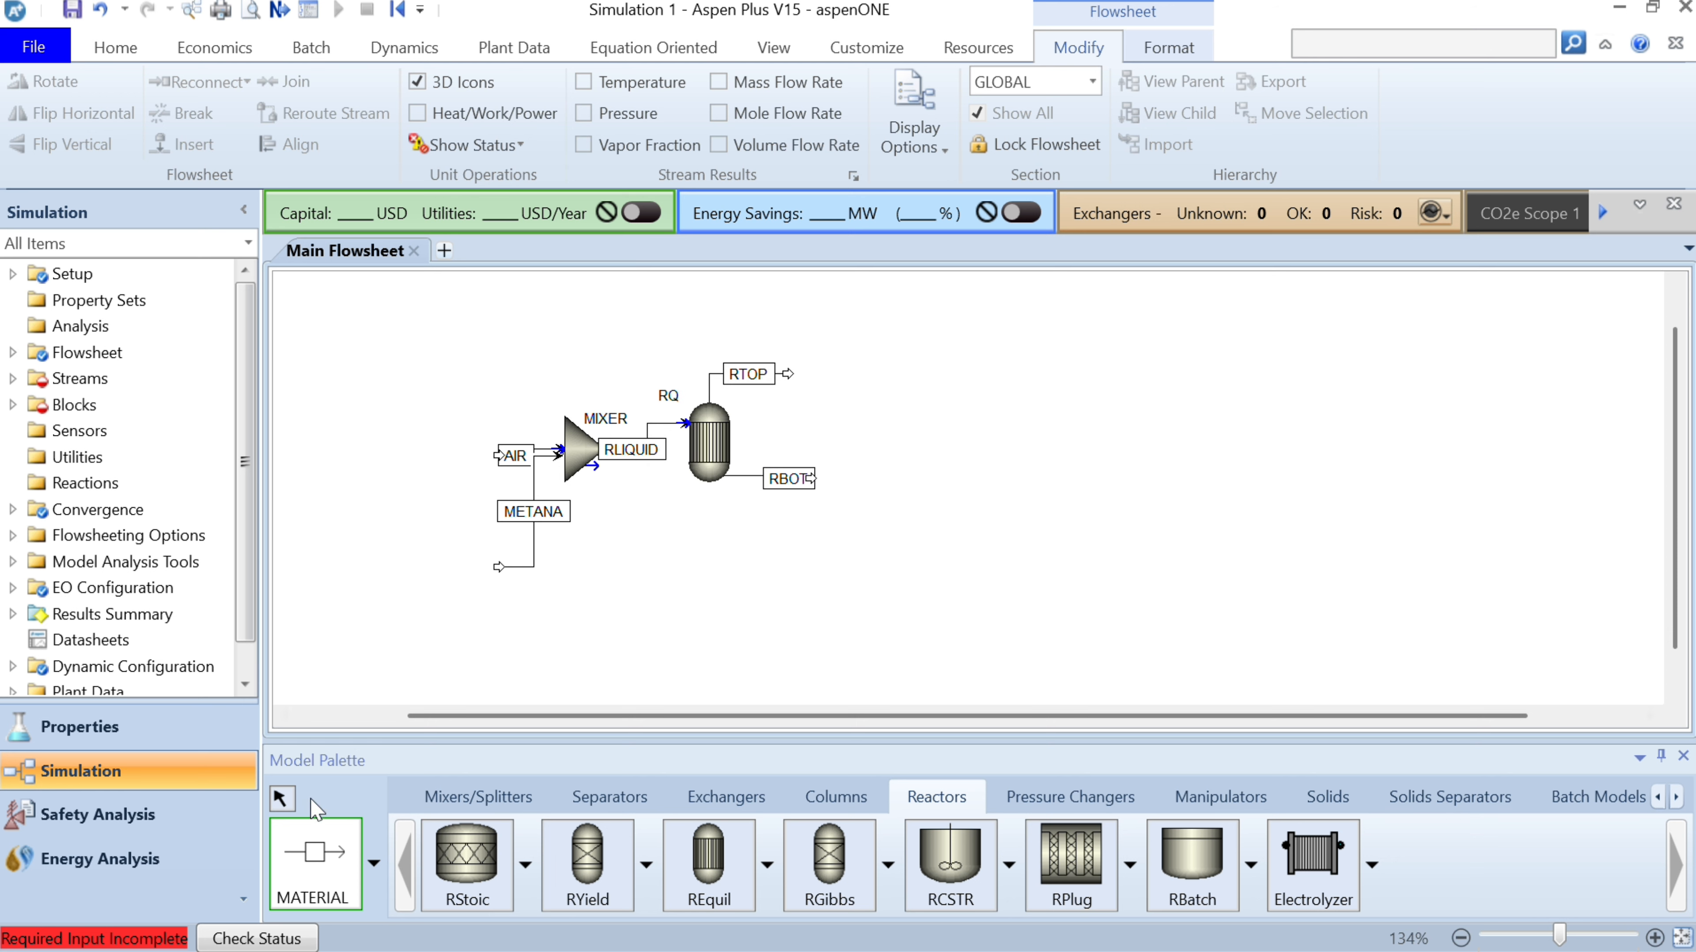
pyautogui.click(282, 798)
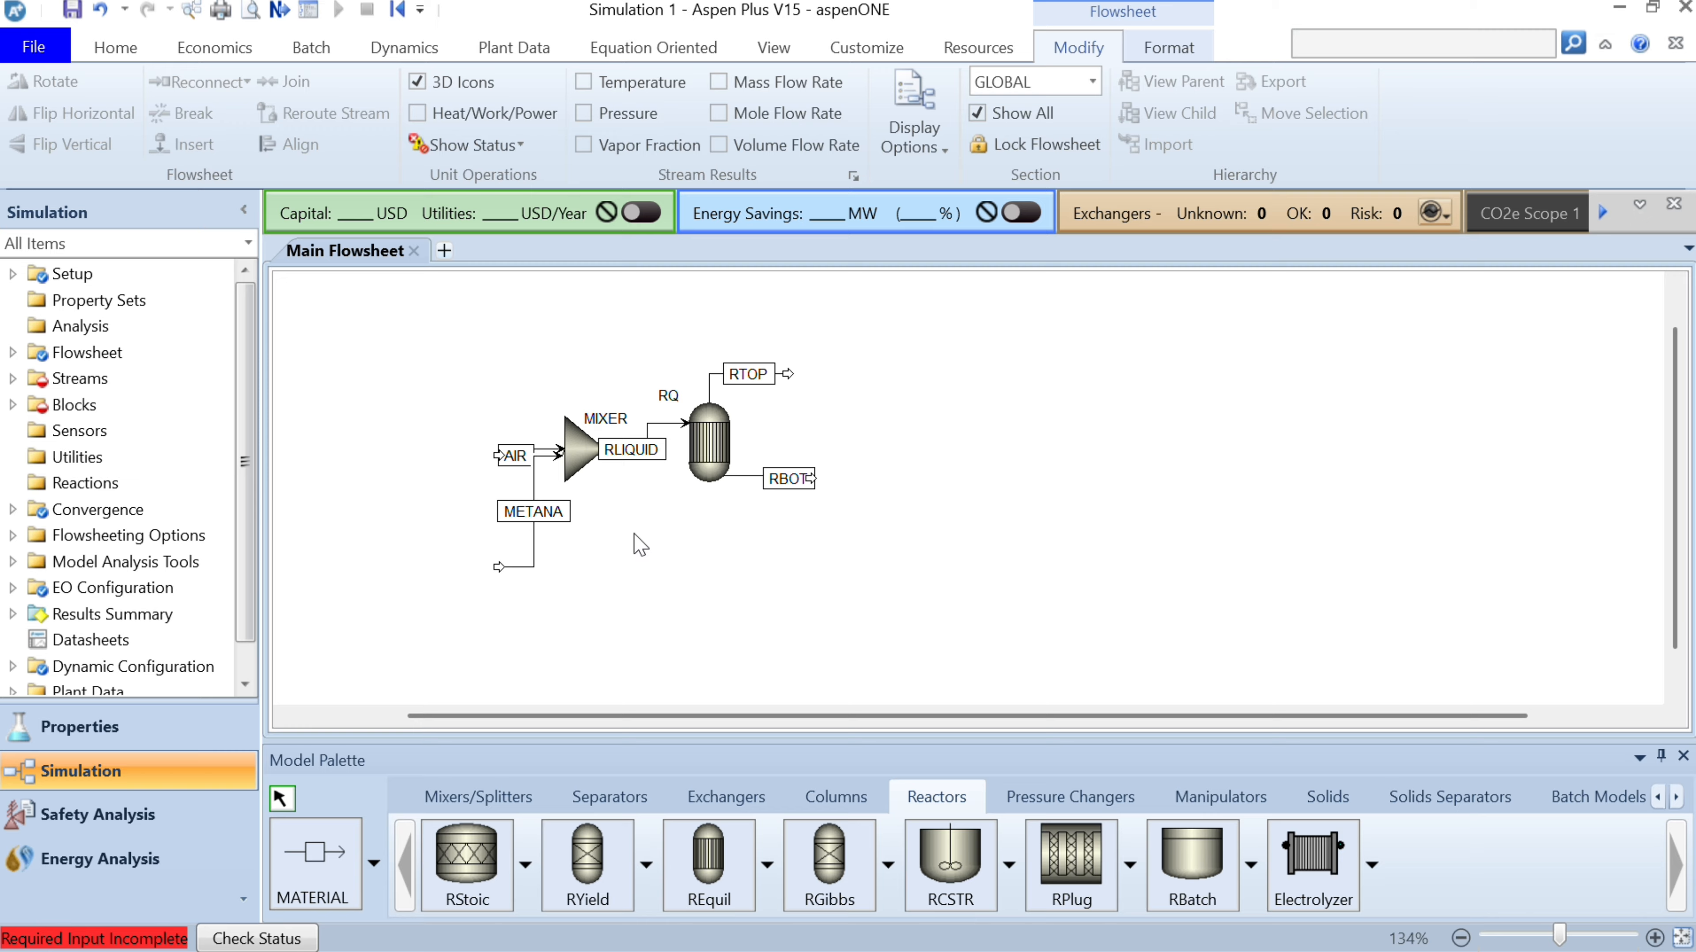
pyautogui.rightClick(536, 491)
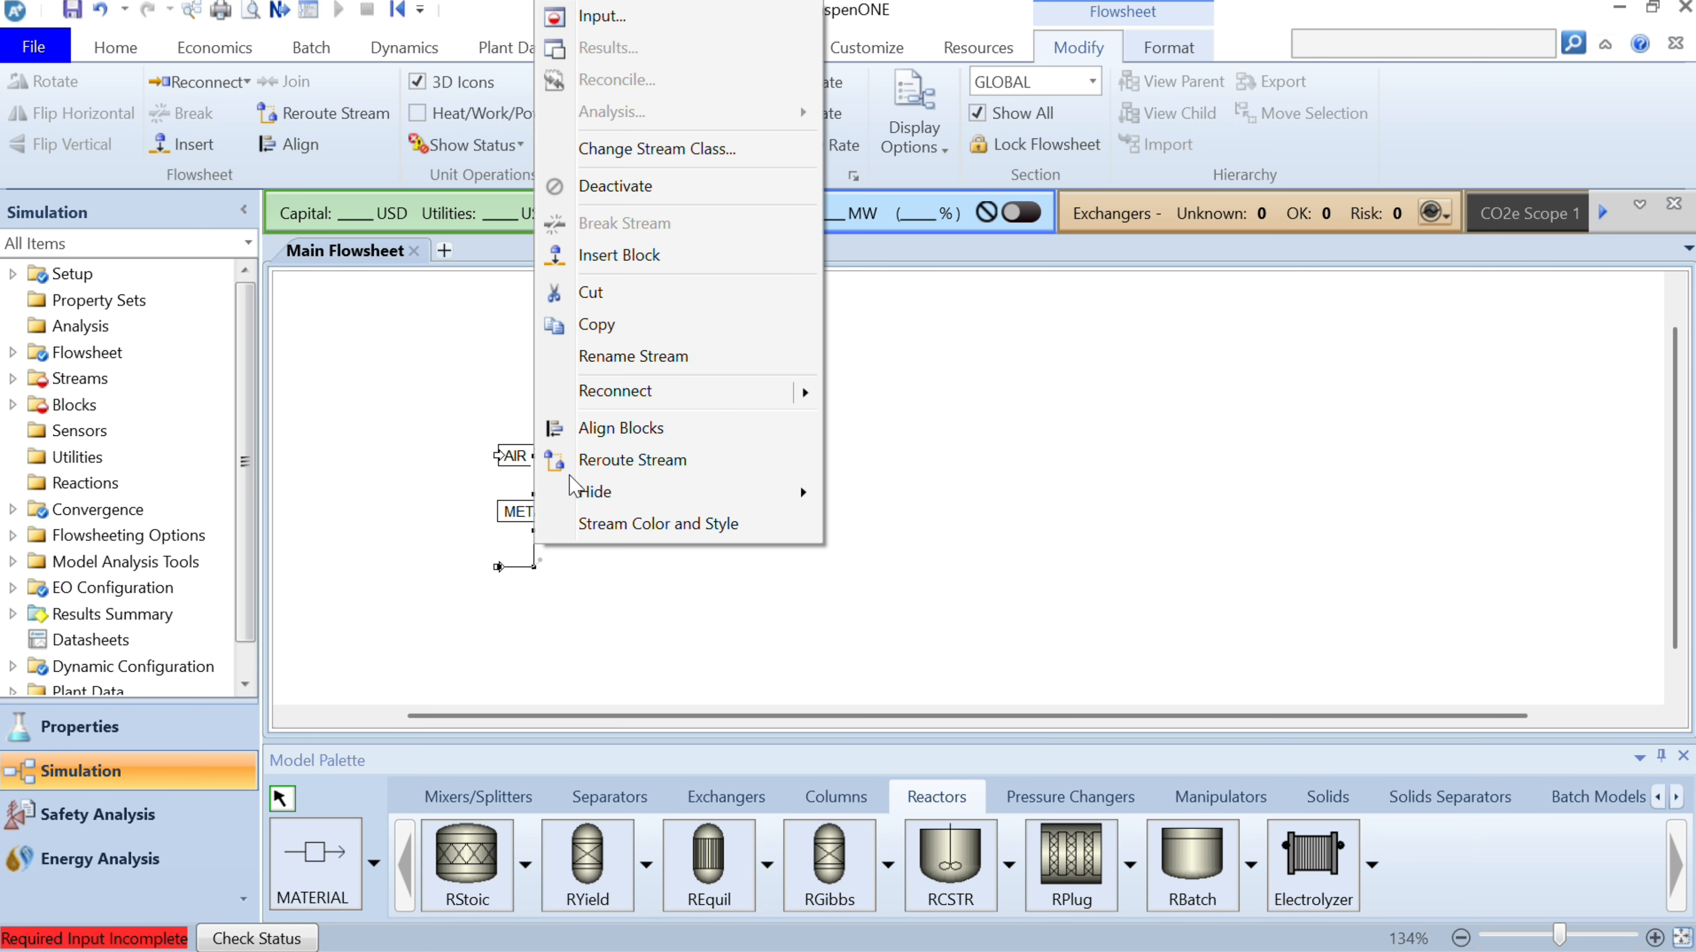
pyautogui.click(865, 404)
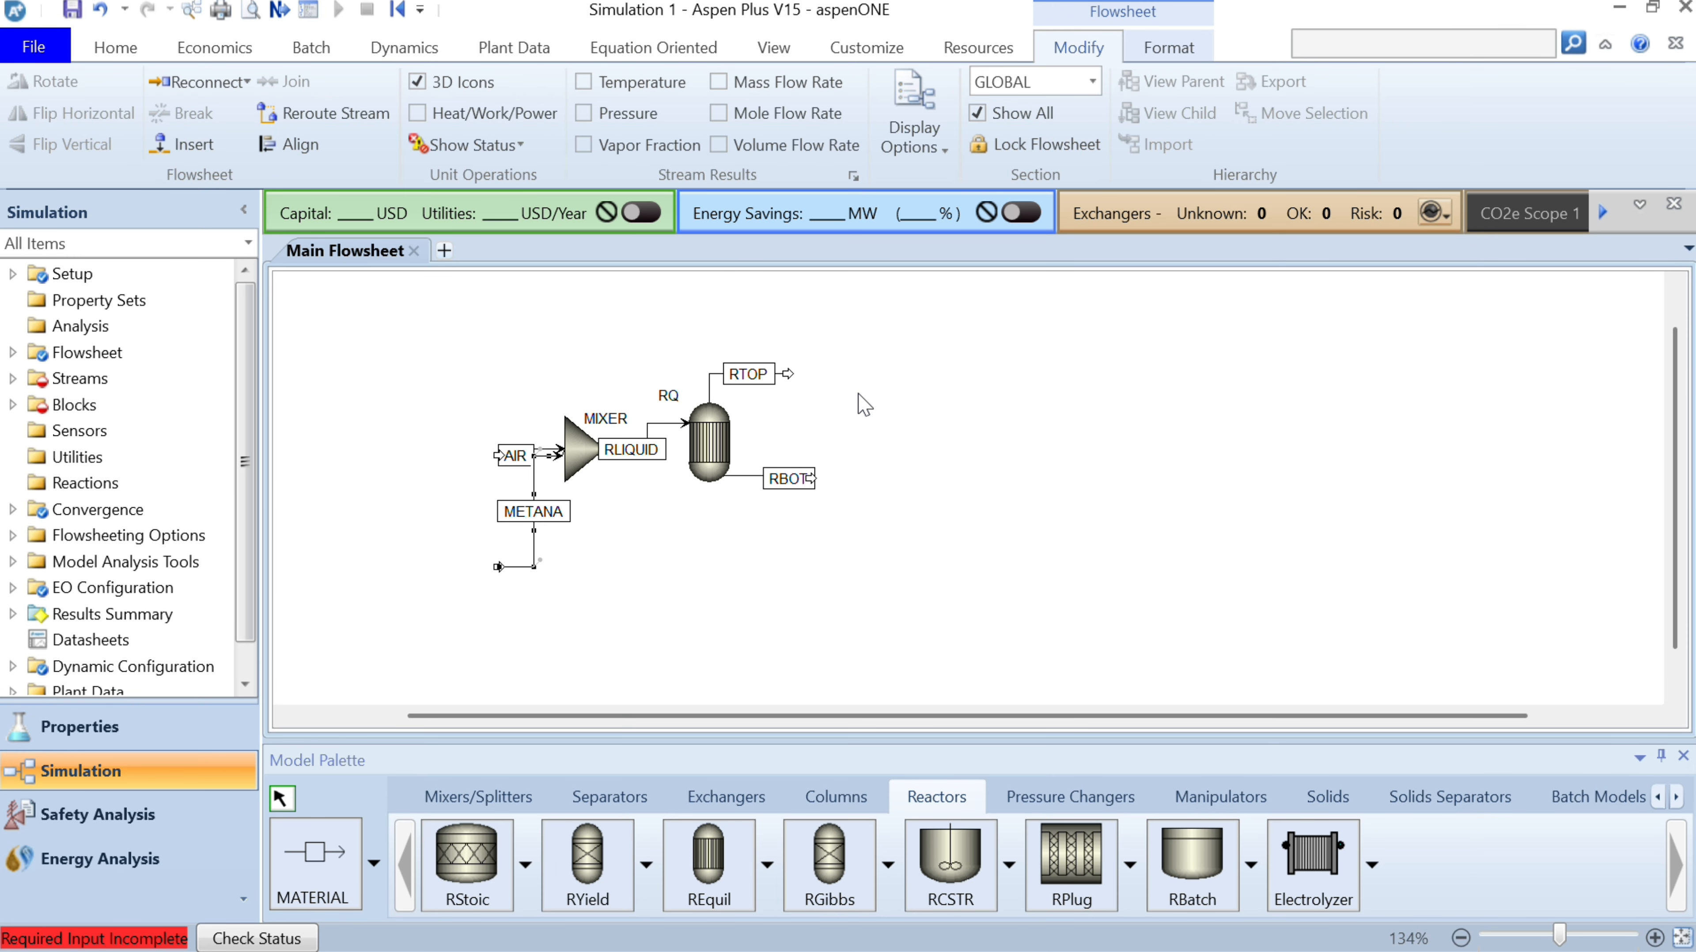
pyautogui.click(564, 451)
pyautogui.click(657, 570)
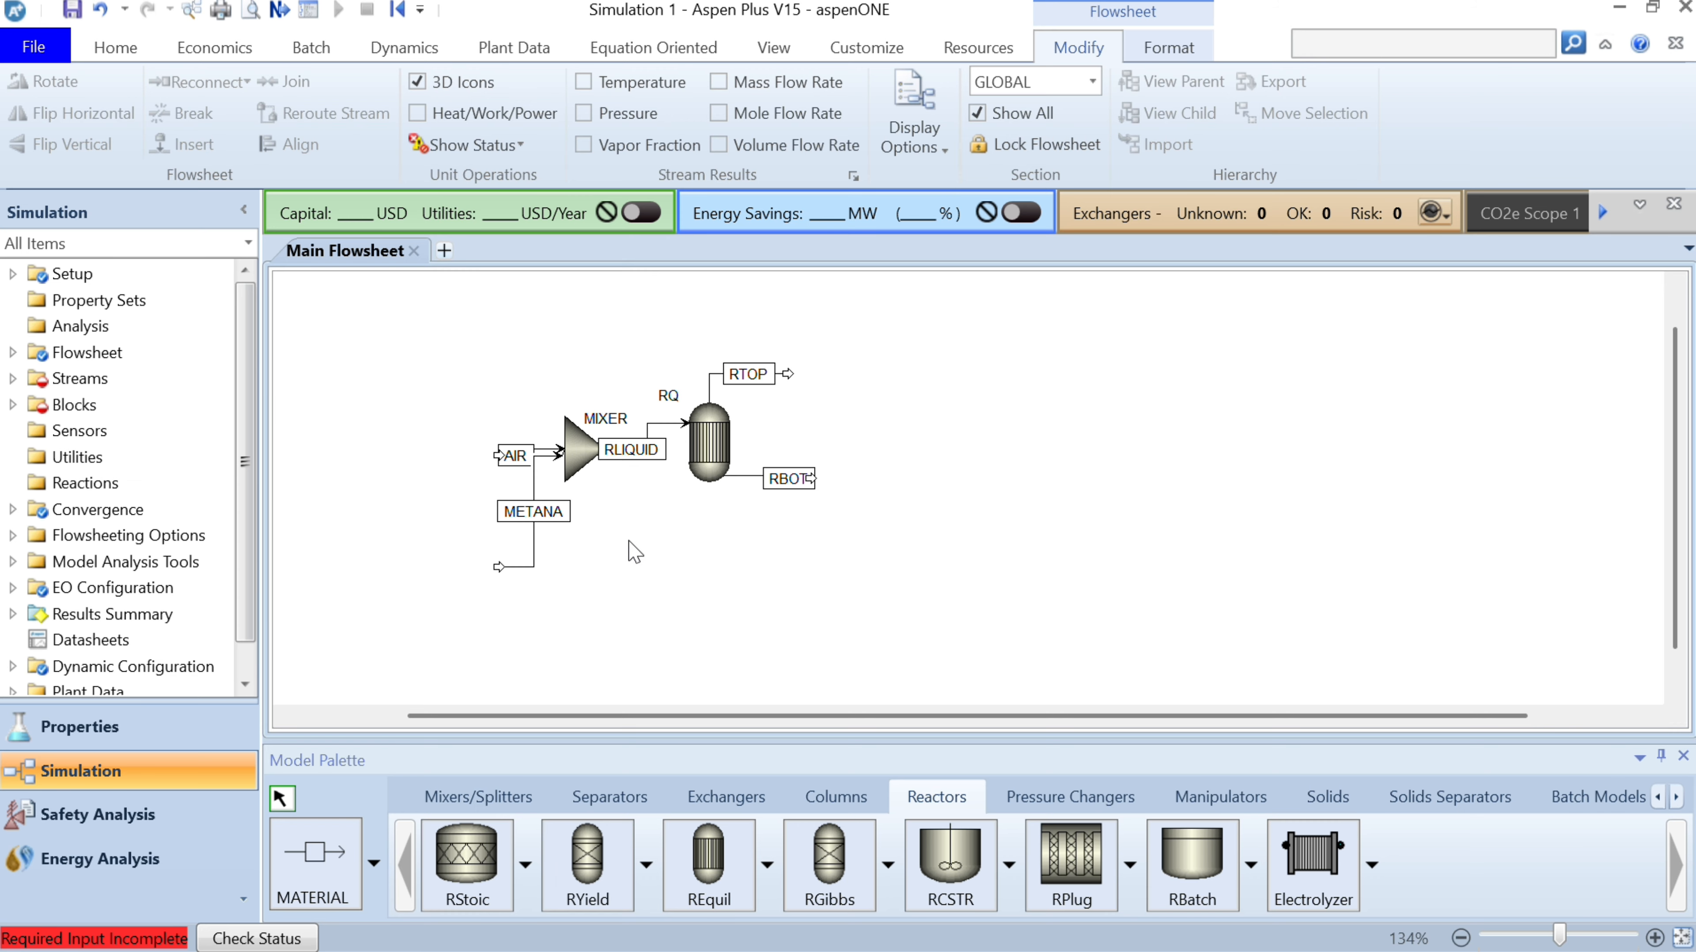
# Step: Reroute the AIR stream line so it loops above its label, farther away from the mixer inlet
pyautogui.moveTo(542, 451); pyautogui.dragTo(490, 409)
pyautogui.click(604, 569)
pyautogui.moveTo(538, 433); pyautogui.dragTo(464, 433)
pyautogui.click(615, 556)
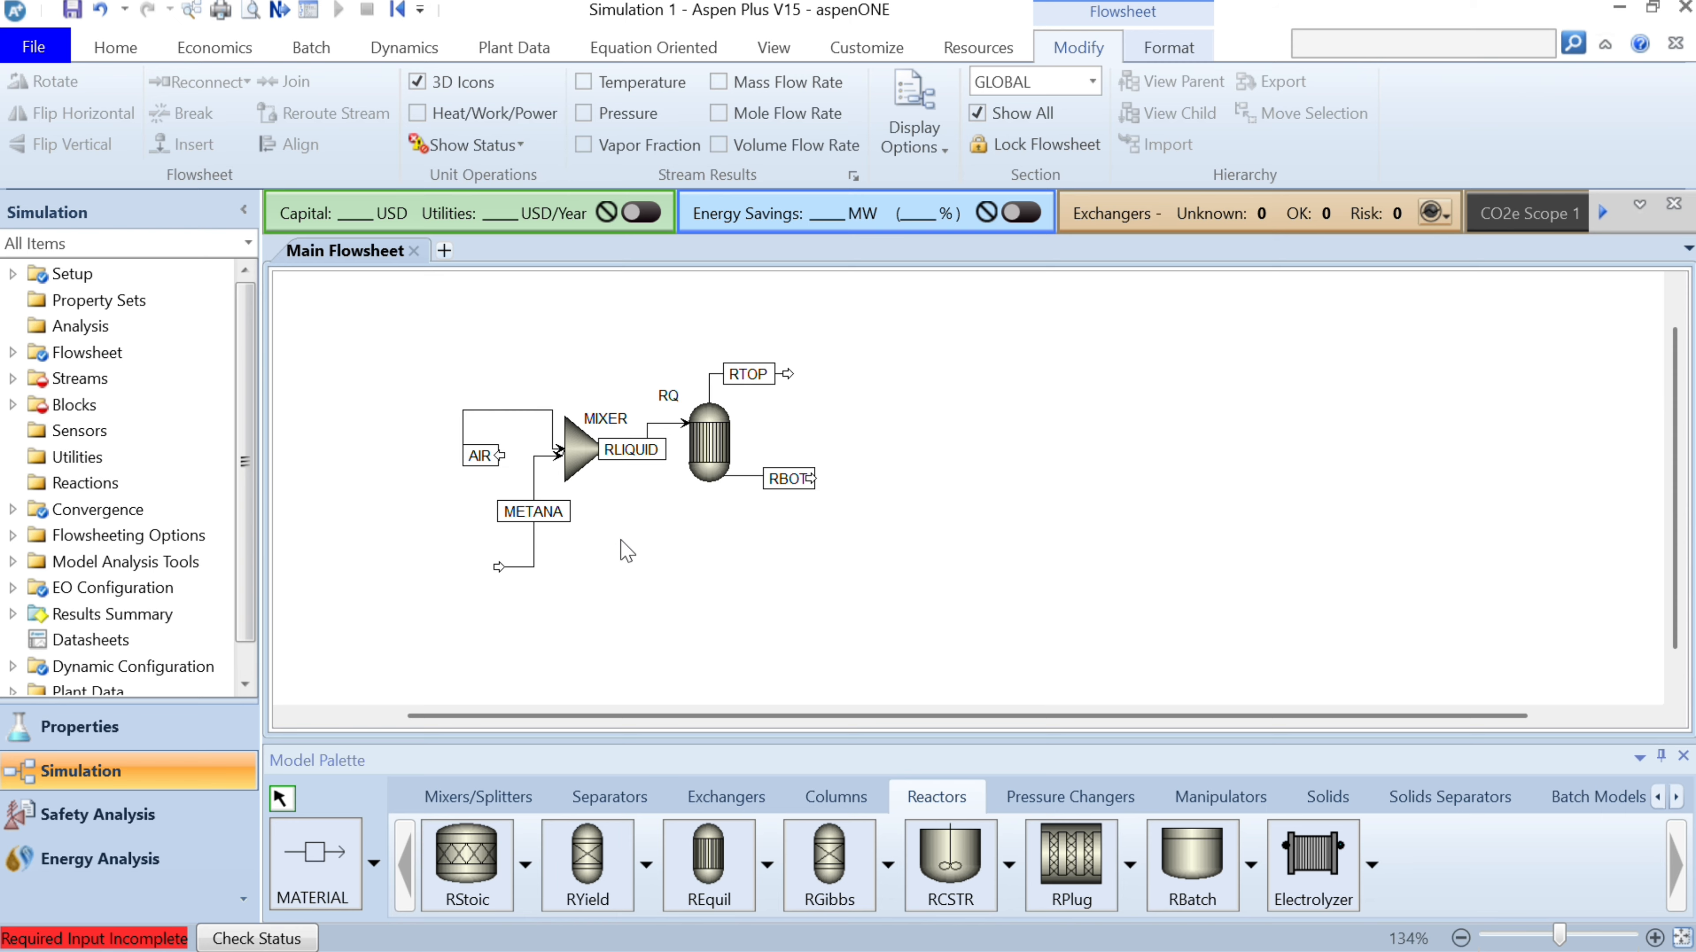
# Step: Move the AIR stream label farther away from the mixer so its line runs straight into the mixer inlet
pyautogui.click(487, 464)
pyautogui.click(481, 459)
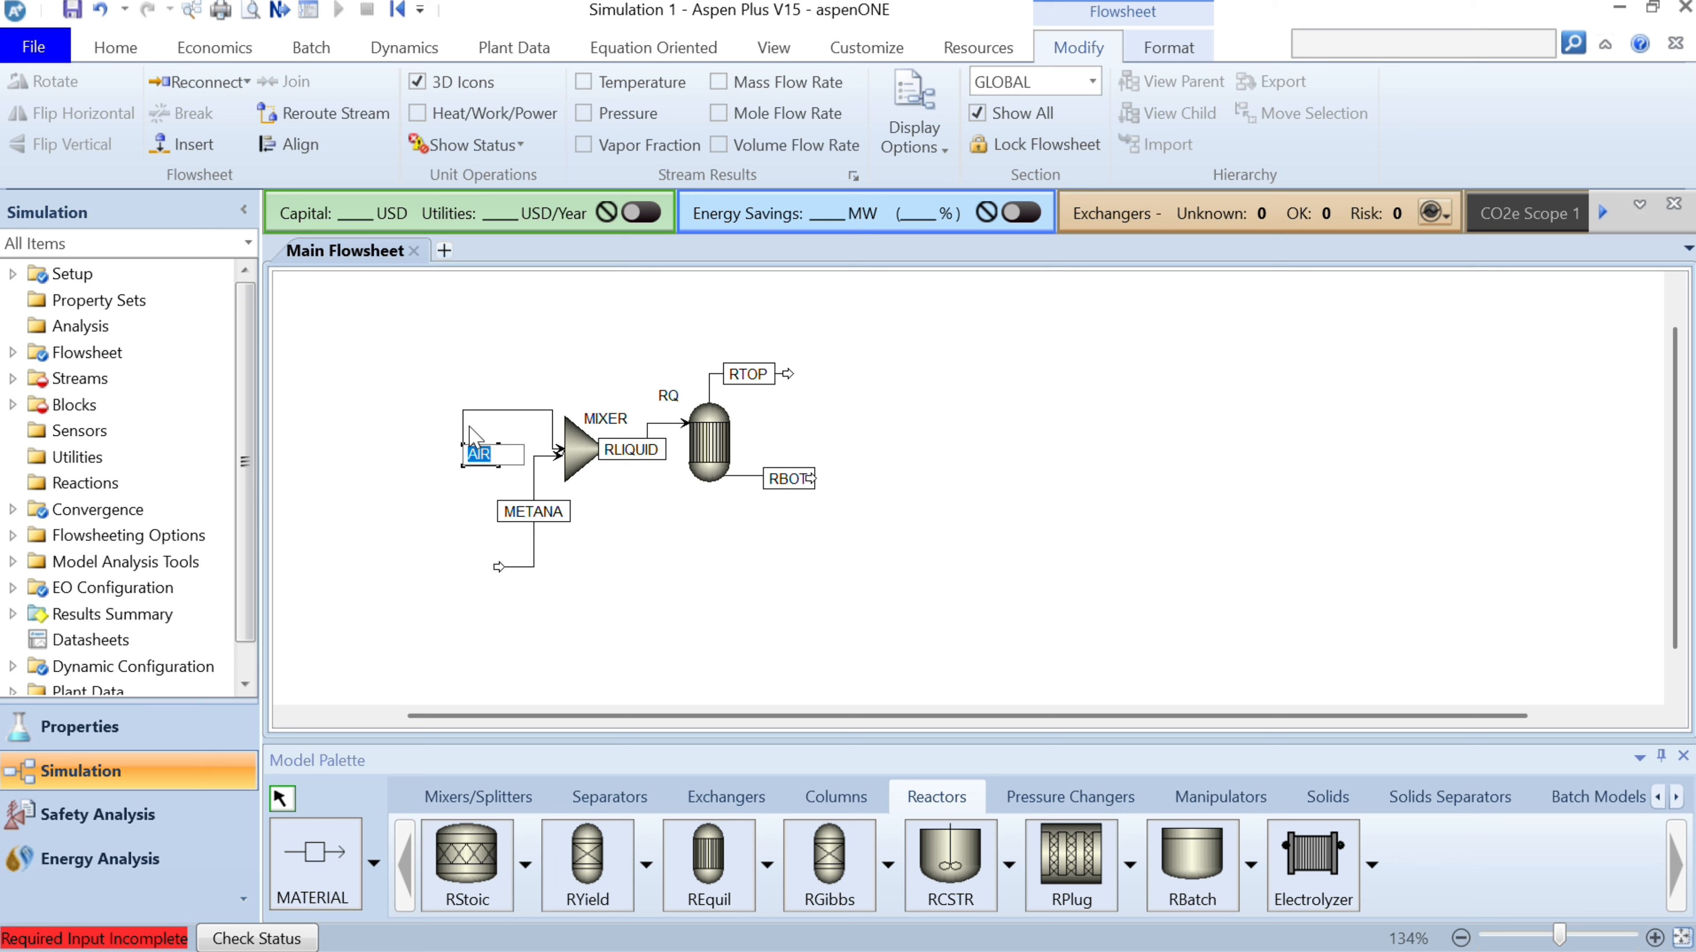
pyautogui.click(440, 488)
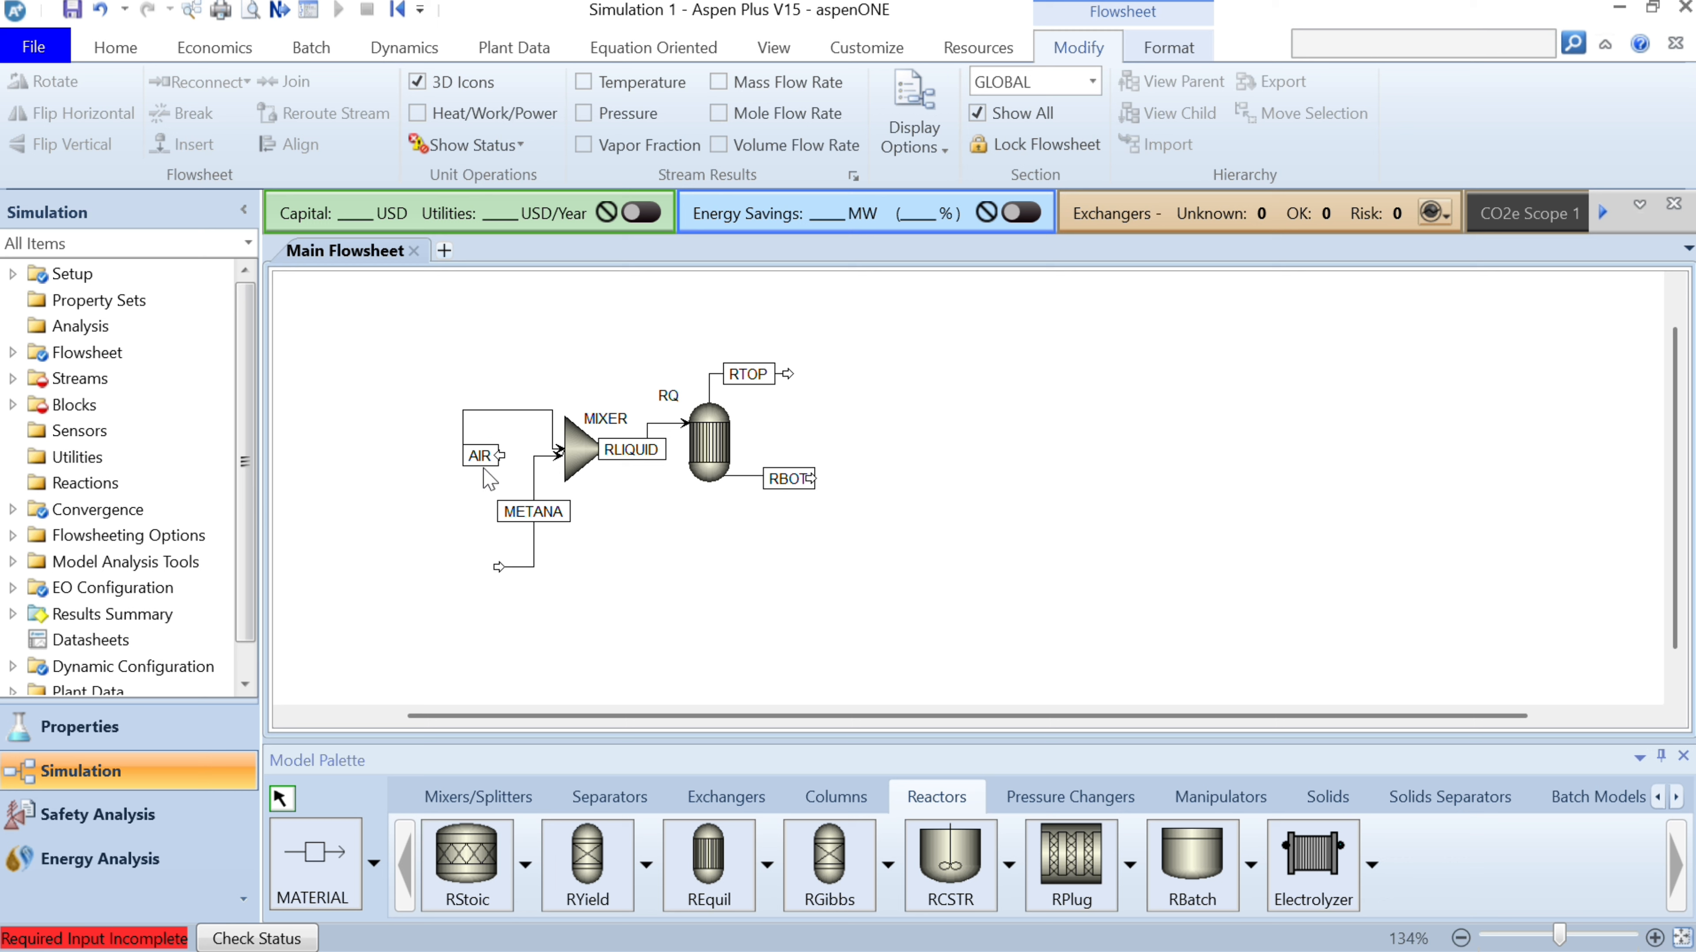
pyautogui.moveTo(482, 470); pyautogui.dragTo(439, 433)
pyautogui.click(578, 477)
pyautogui.click(659, 543)
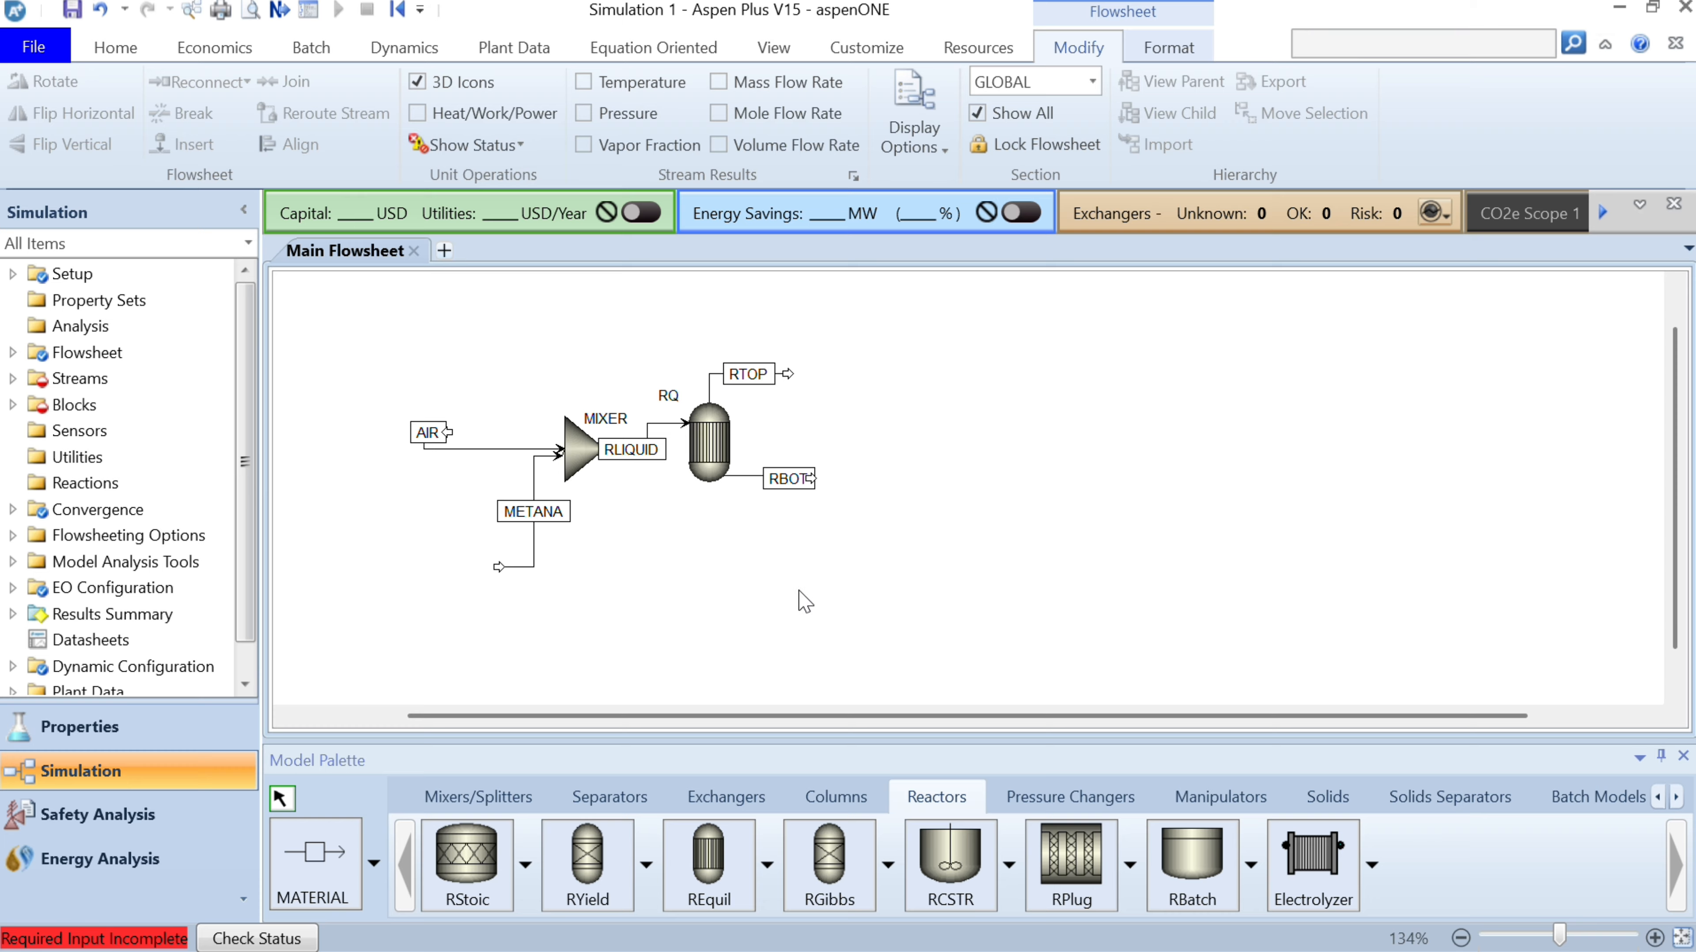
# Step: Open the AIR stream specifications and set its temperature to 25 C and pressure to 1 bar
pyautogui.click(473, 448)
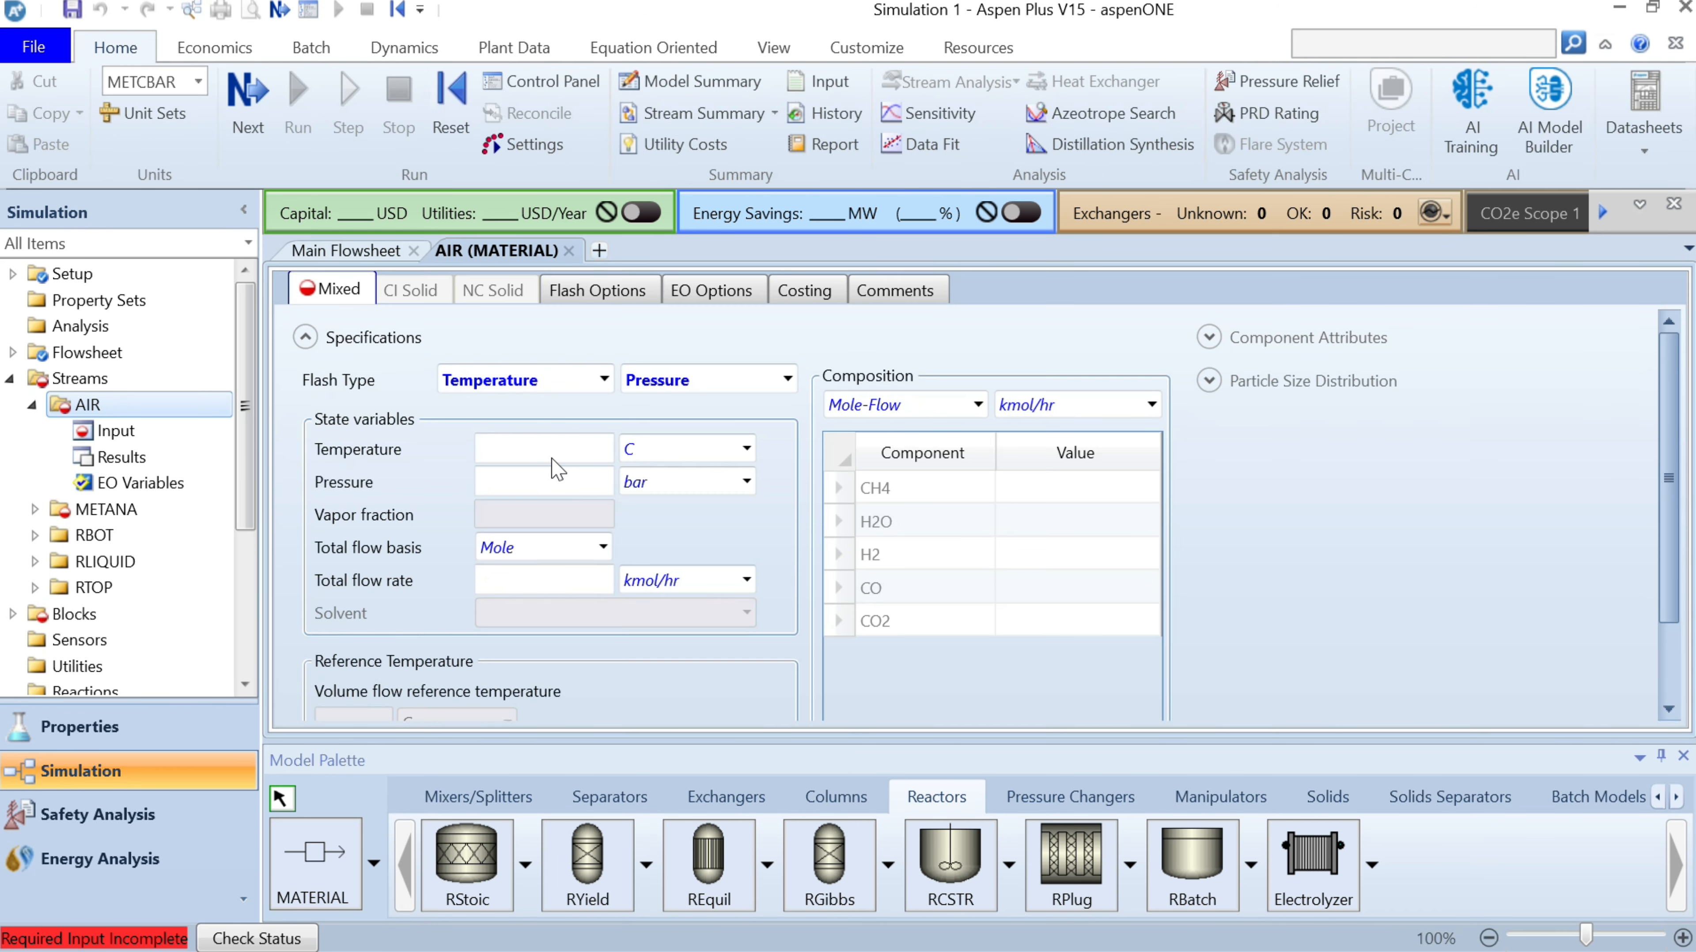
pyautogui.click(554, 457)
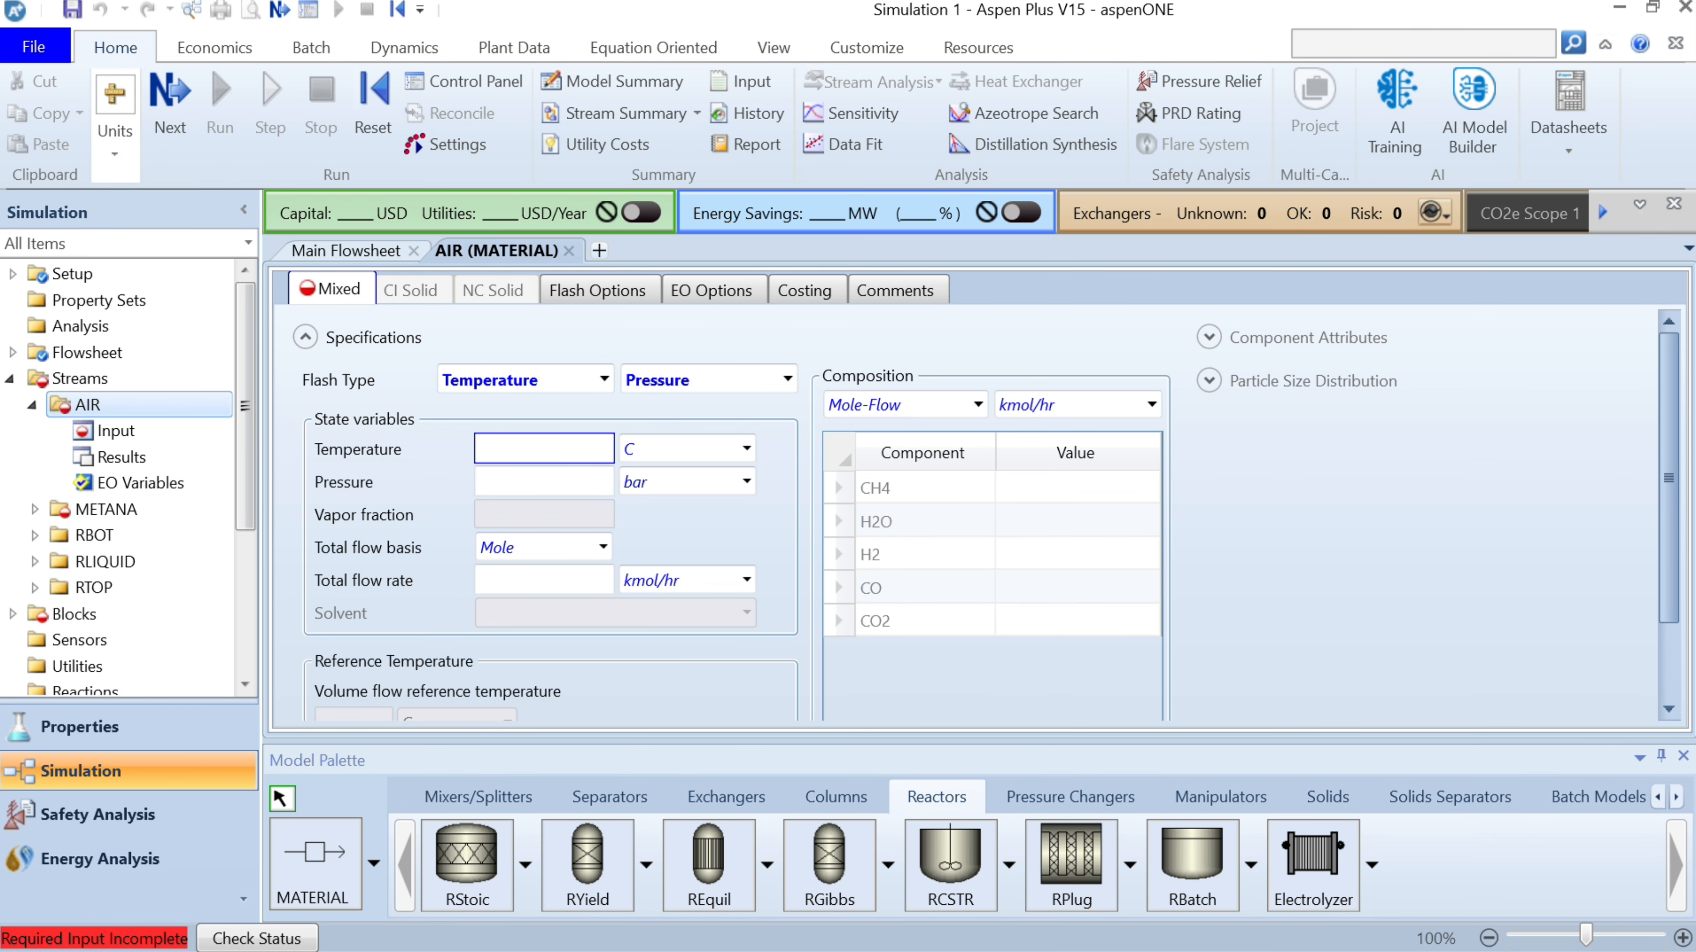
pyautogui.write('25')
pyautogui.click(567, 484)
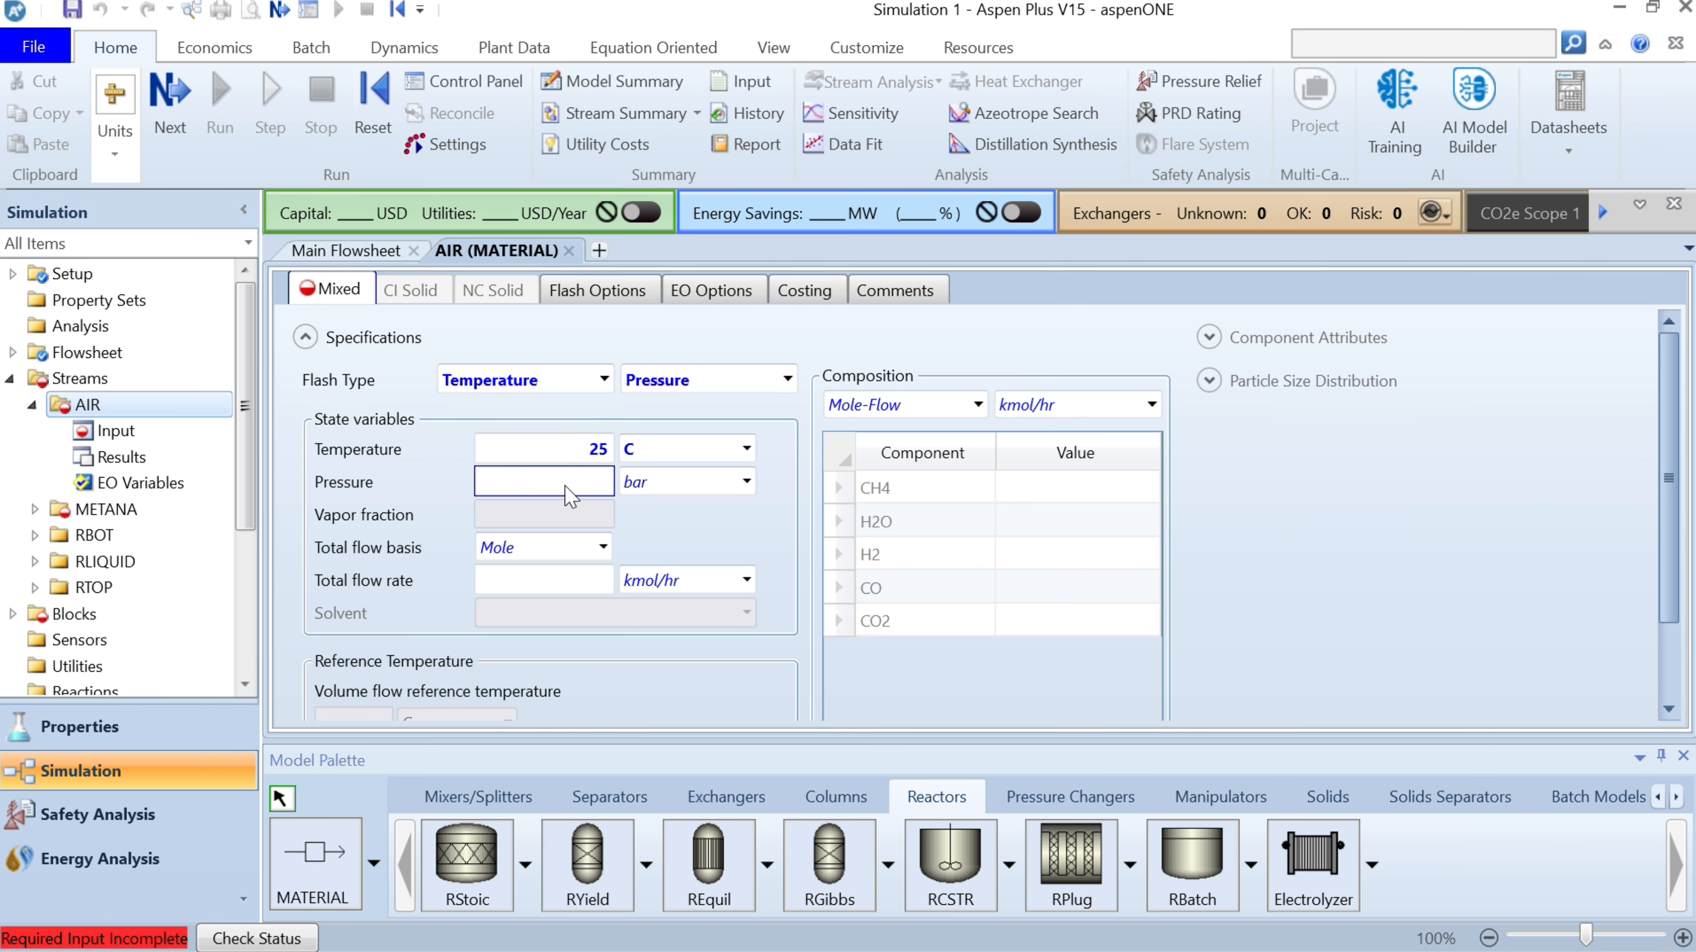
pyautogui.write('1')
# Step: Set the AIR stream's total flow basis to Volume and its total flow rate to 0.035 l/min
pyautogui.click(601, 551)
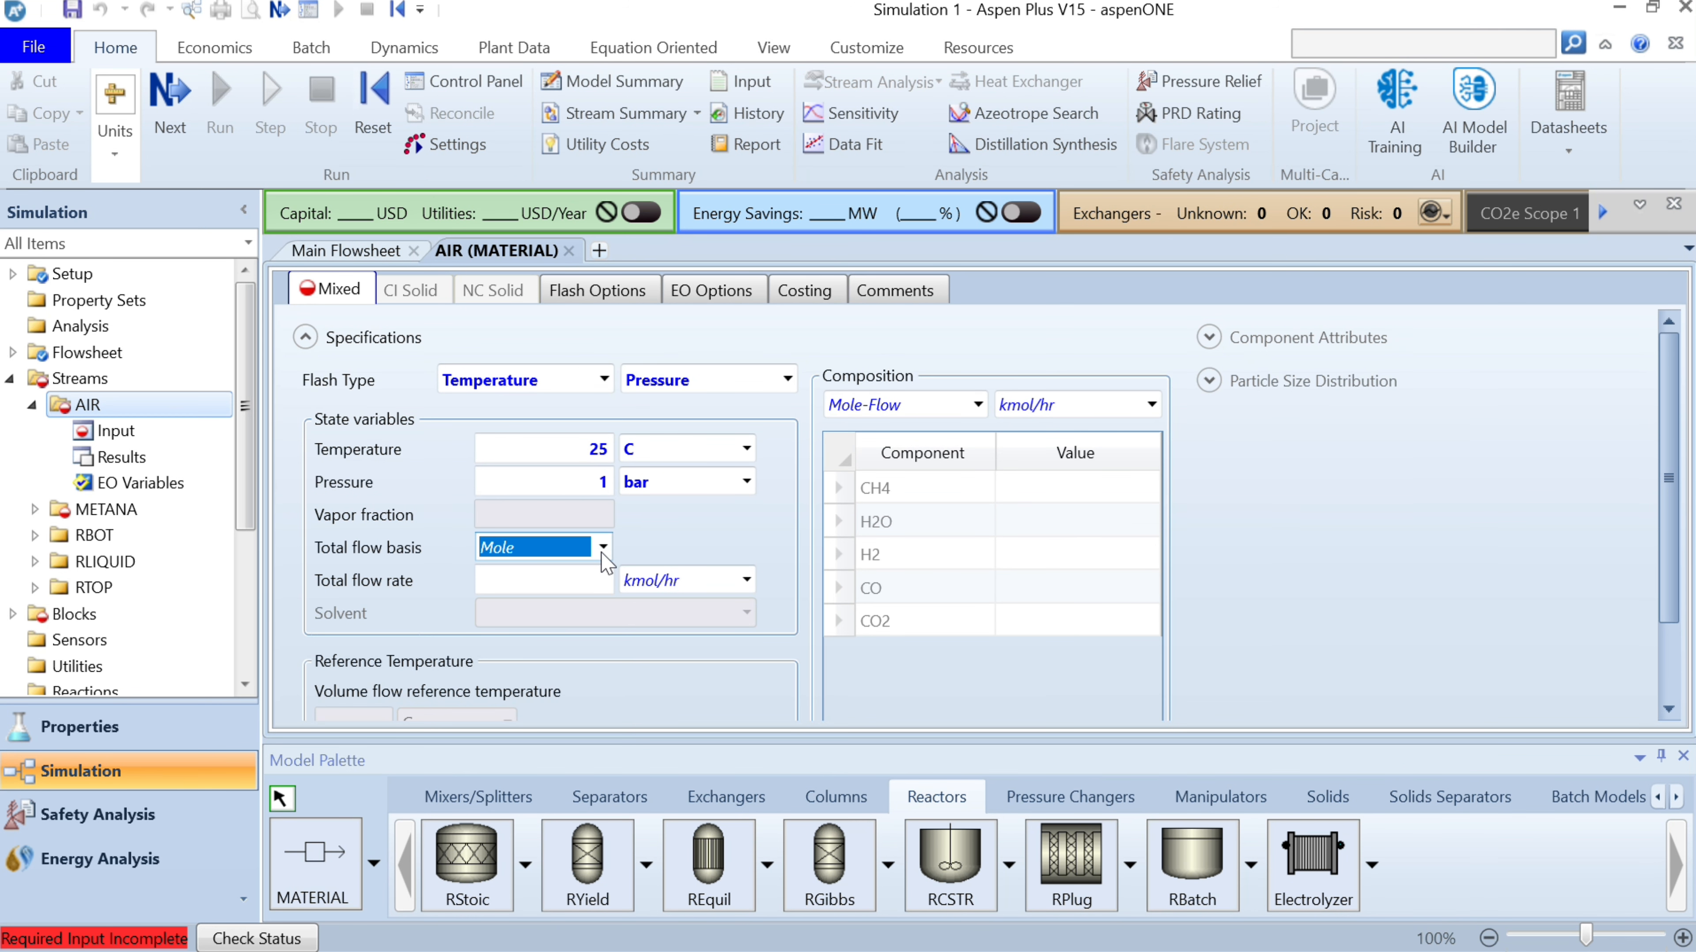
pyautogui.click(602, 552)
pyautogui.click(585, 574)
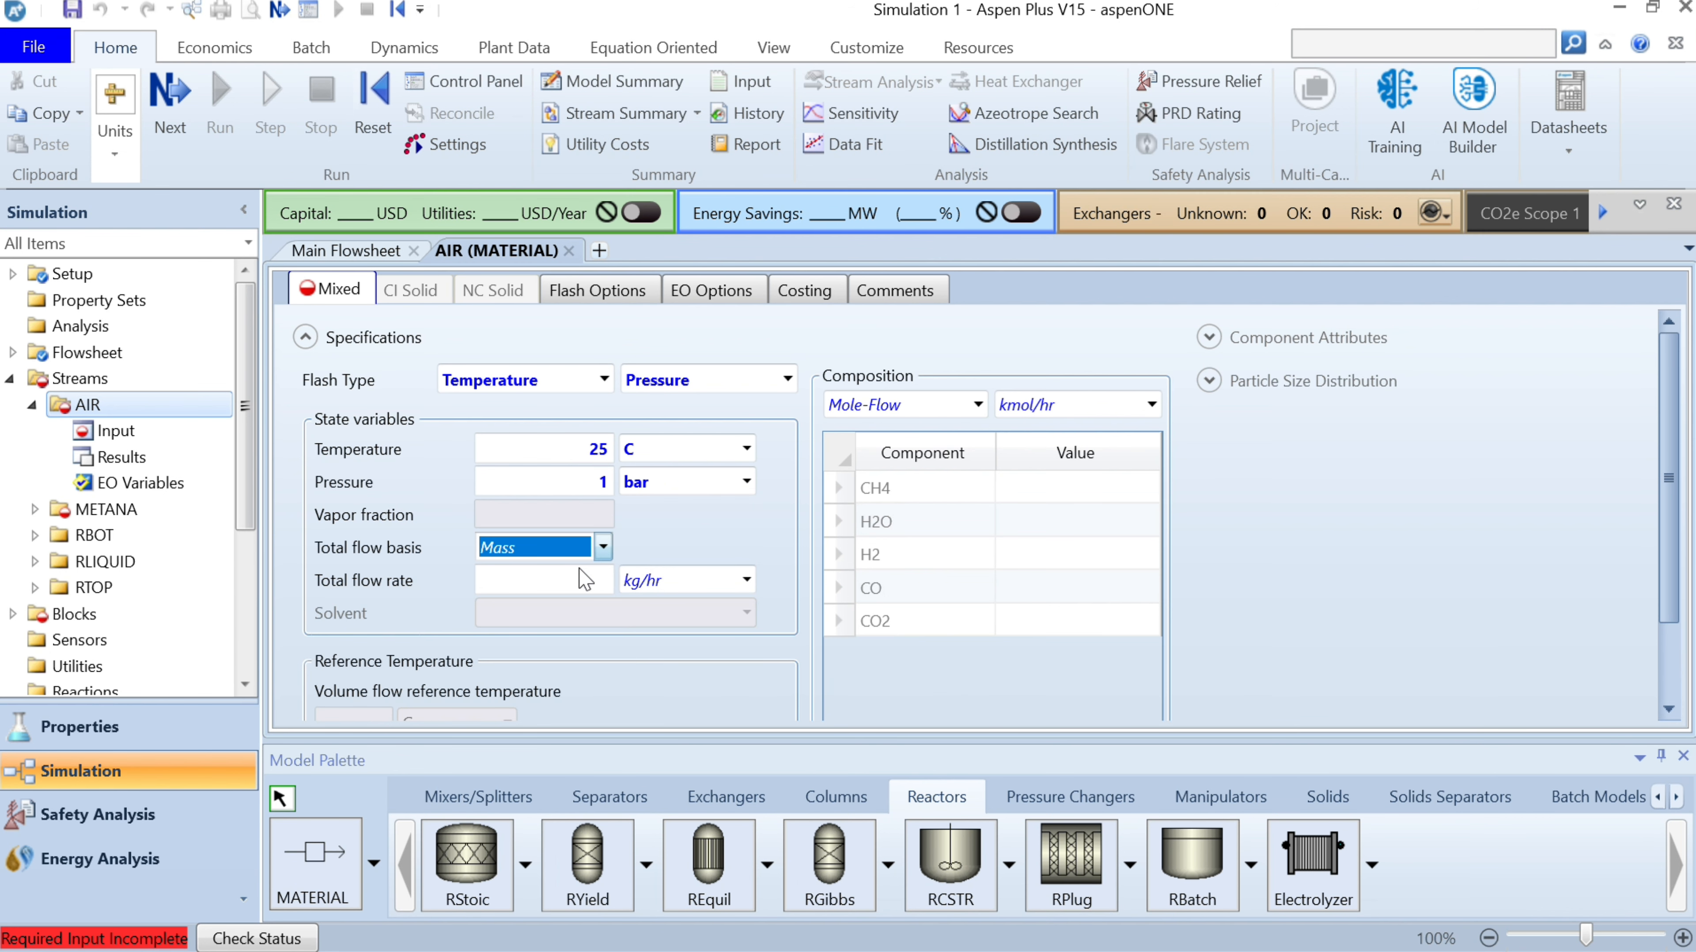
pyautogui.click(602, 547)
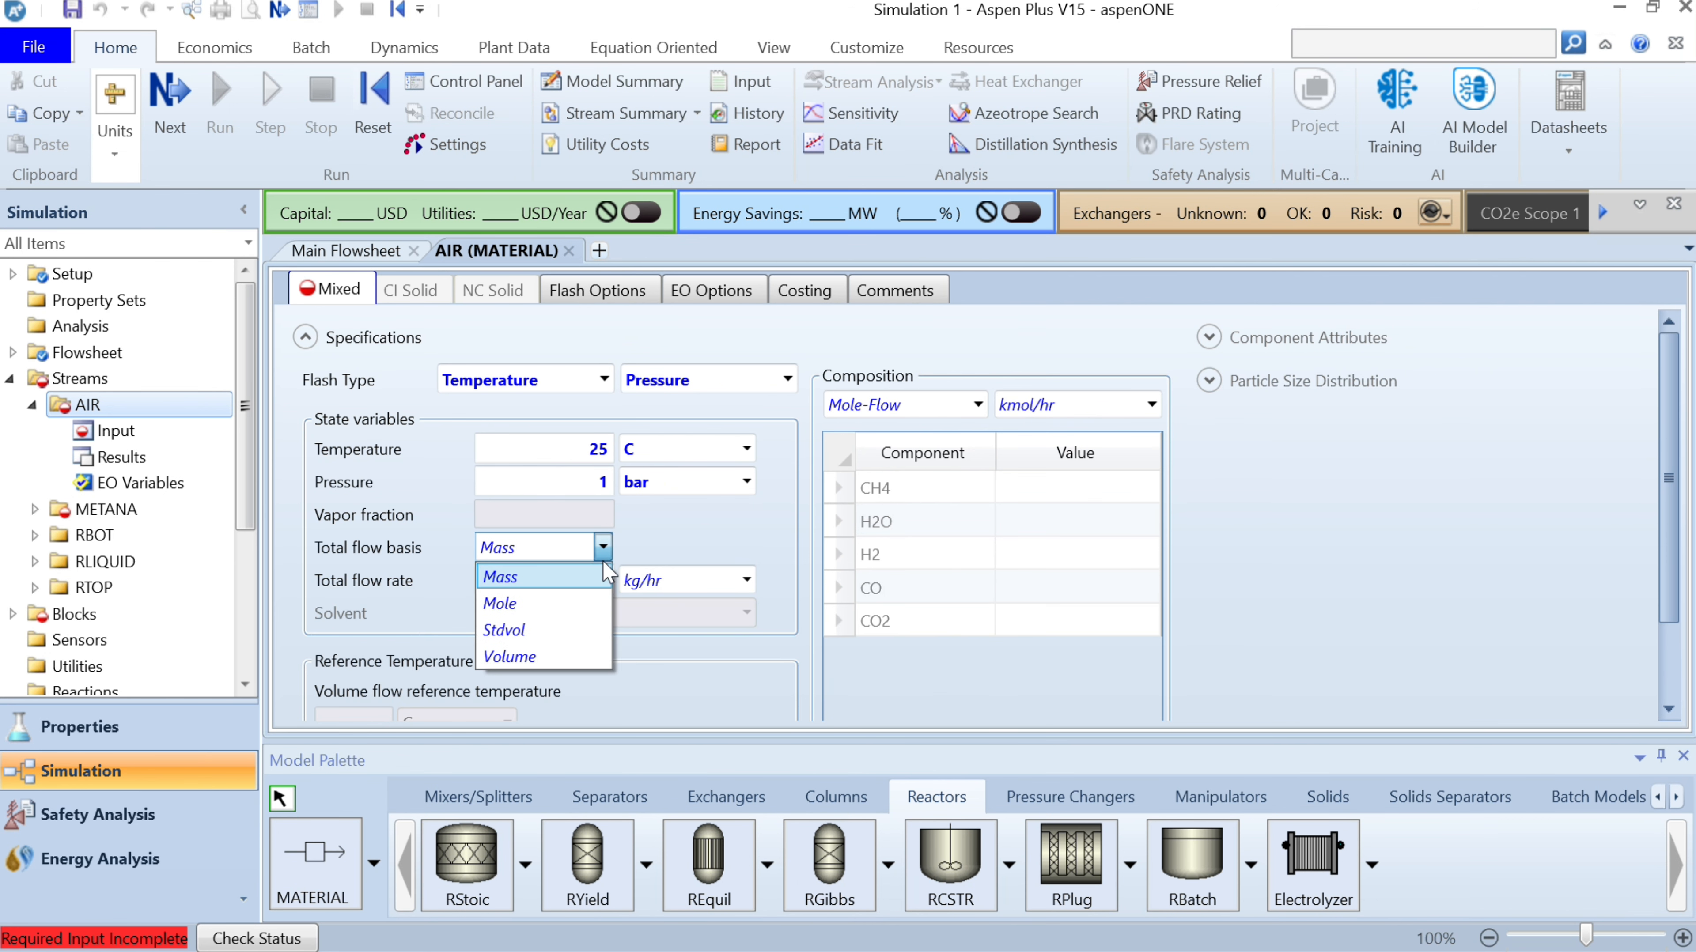
pyautogui.click(552, 658)
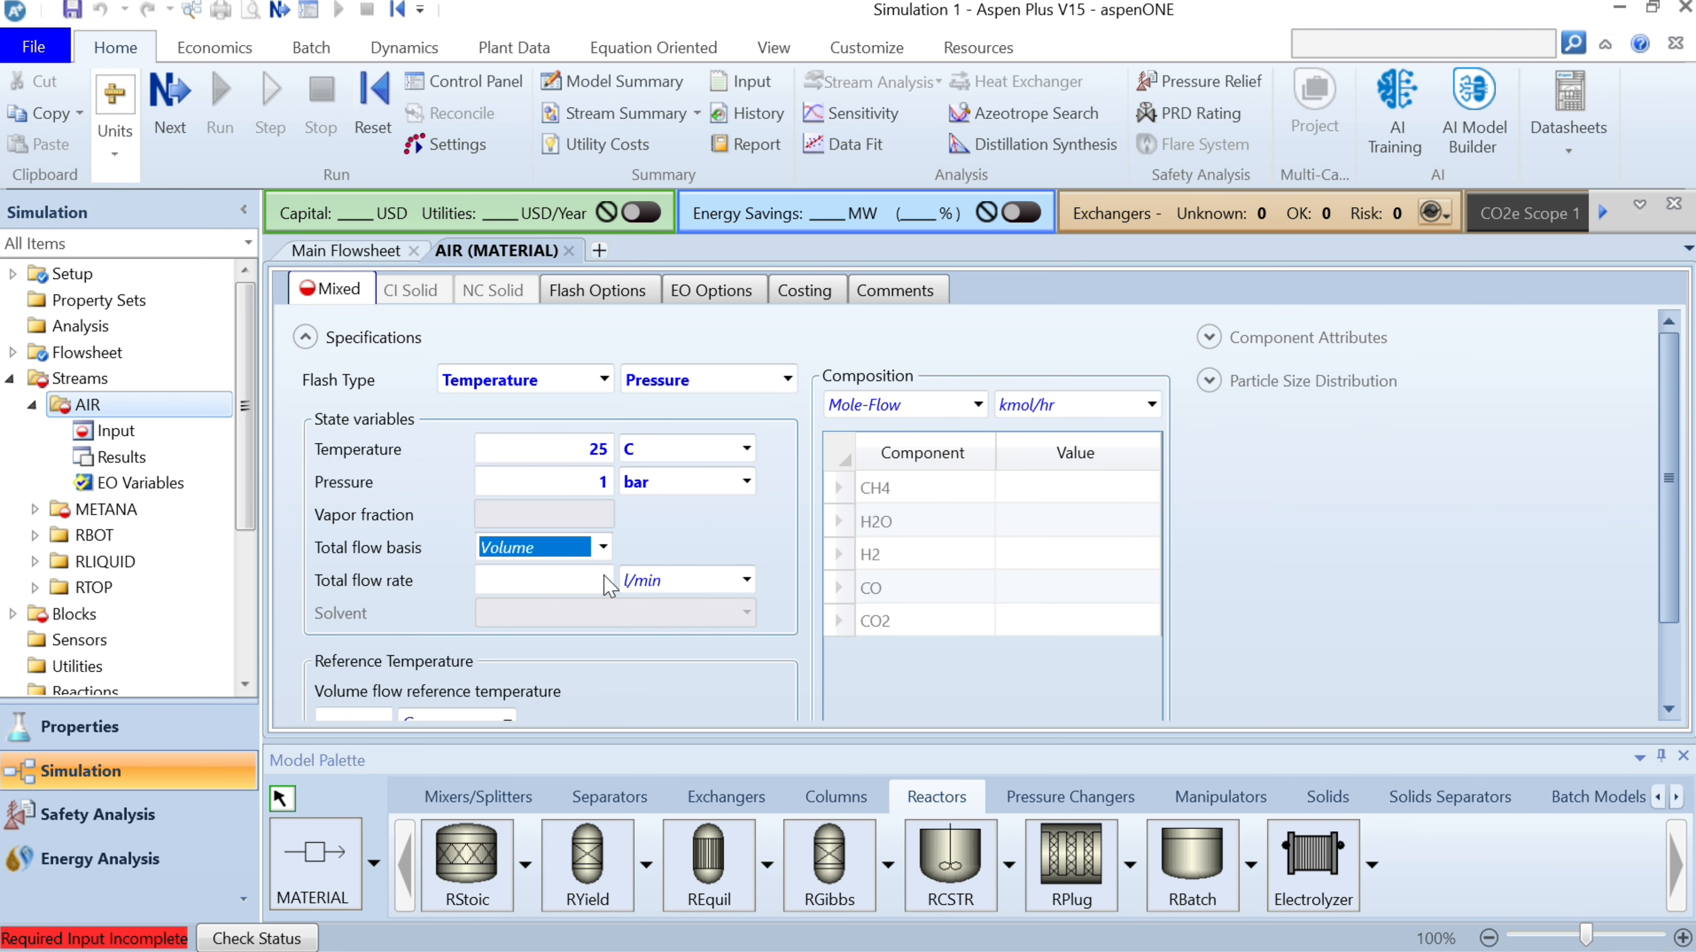
pyautogui.click(572, 590)
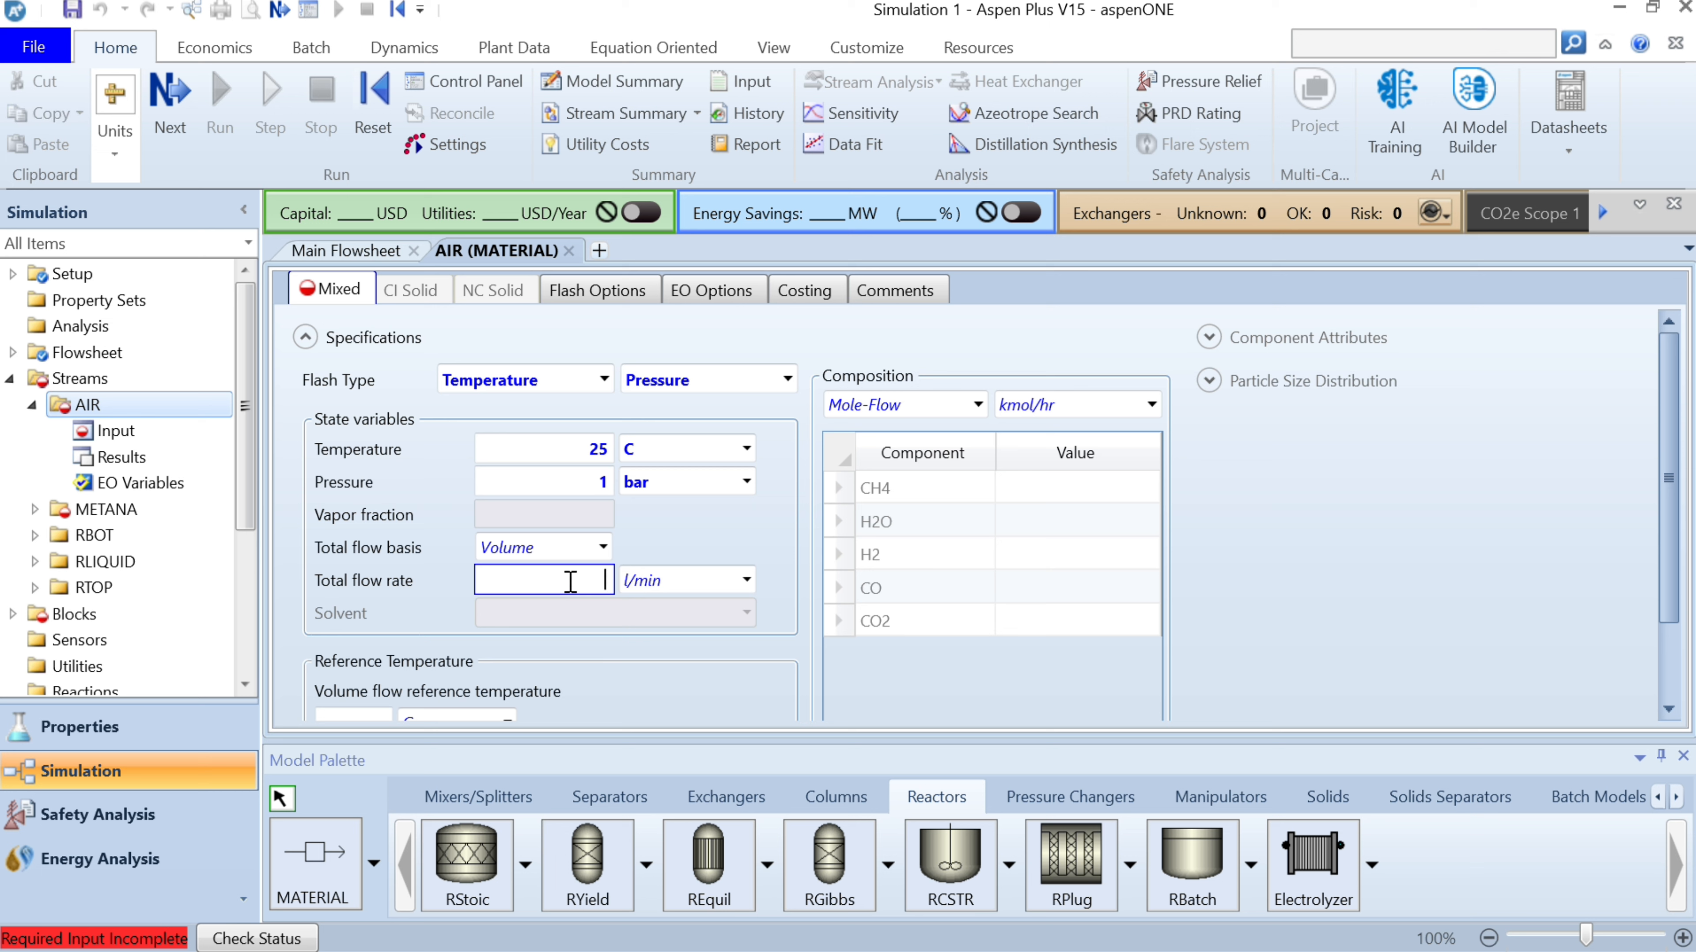
pyautogui.write('0.')
pyautogui.moveTo(1182, 934)
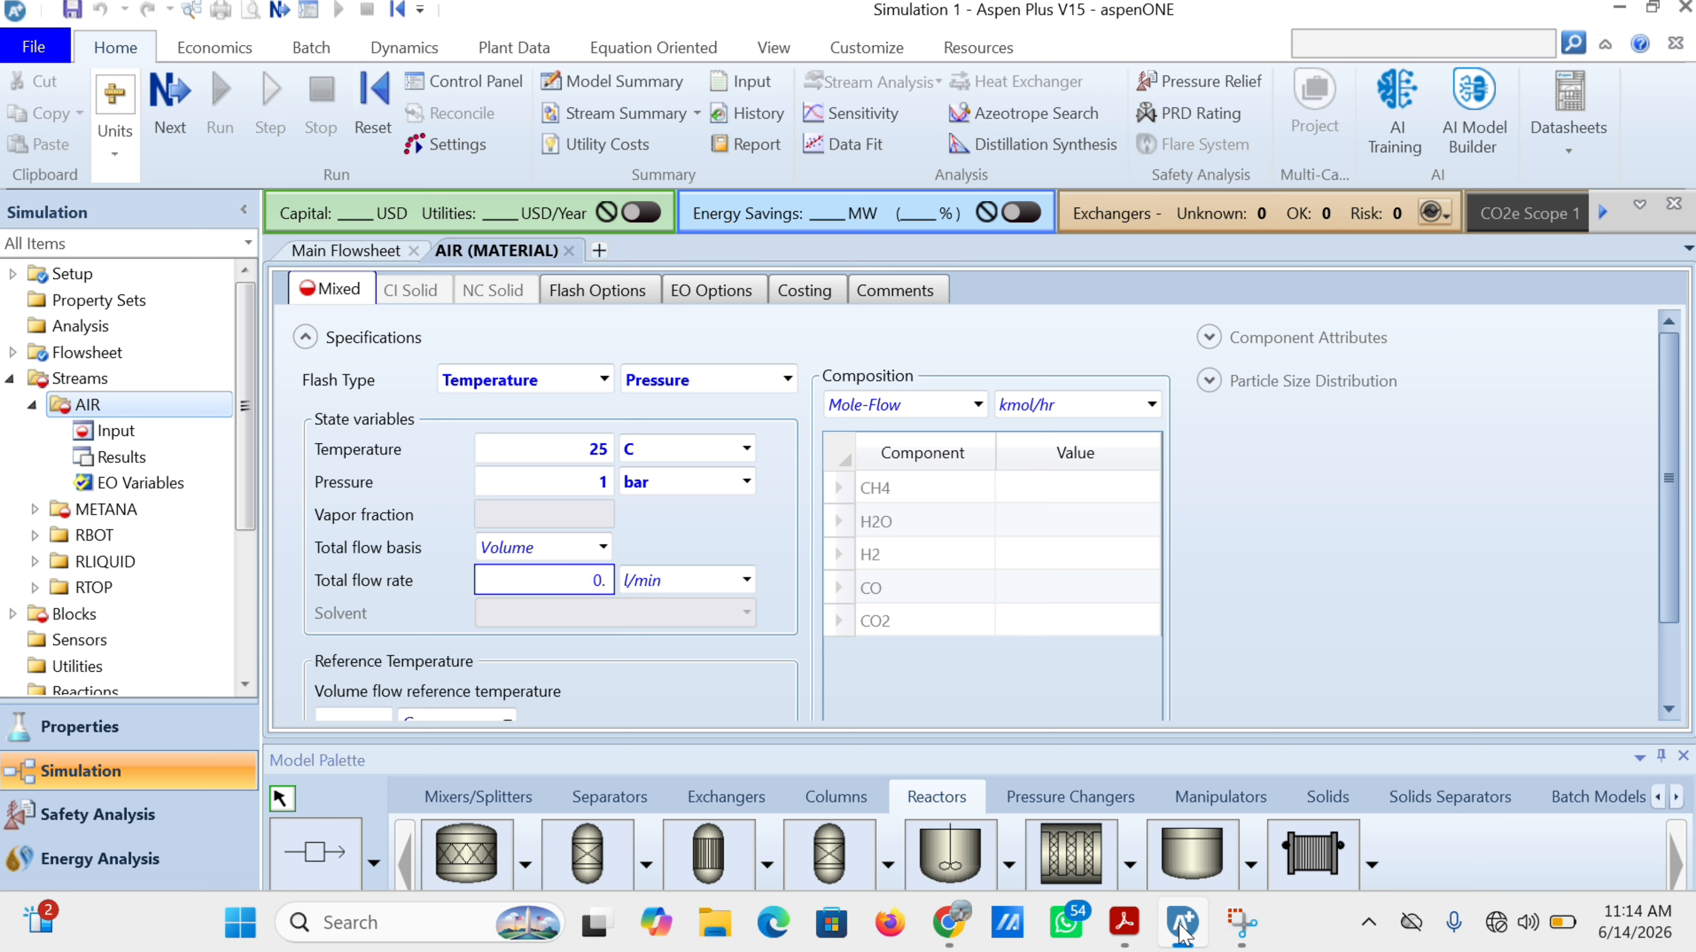
pyautogui.write('035')
pyautogui.press('Return')
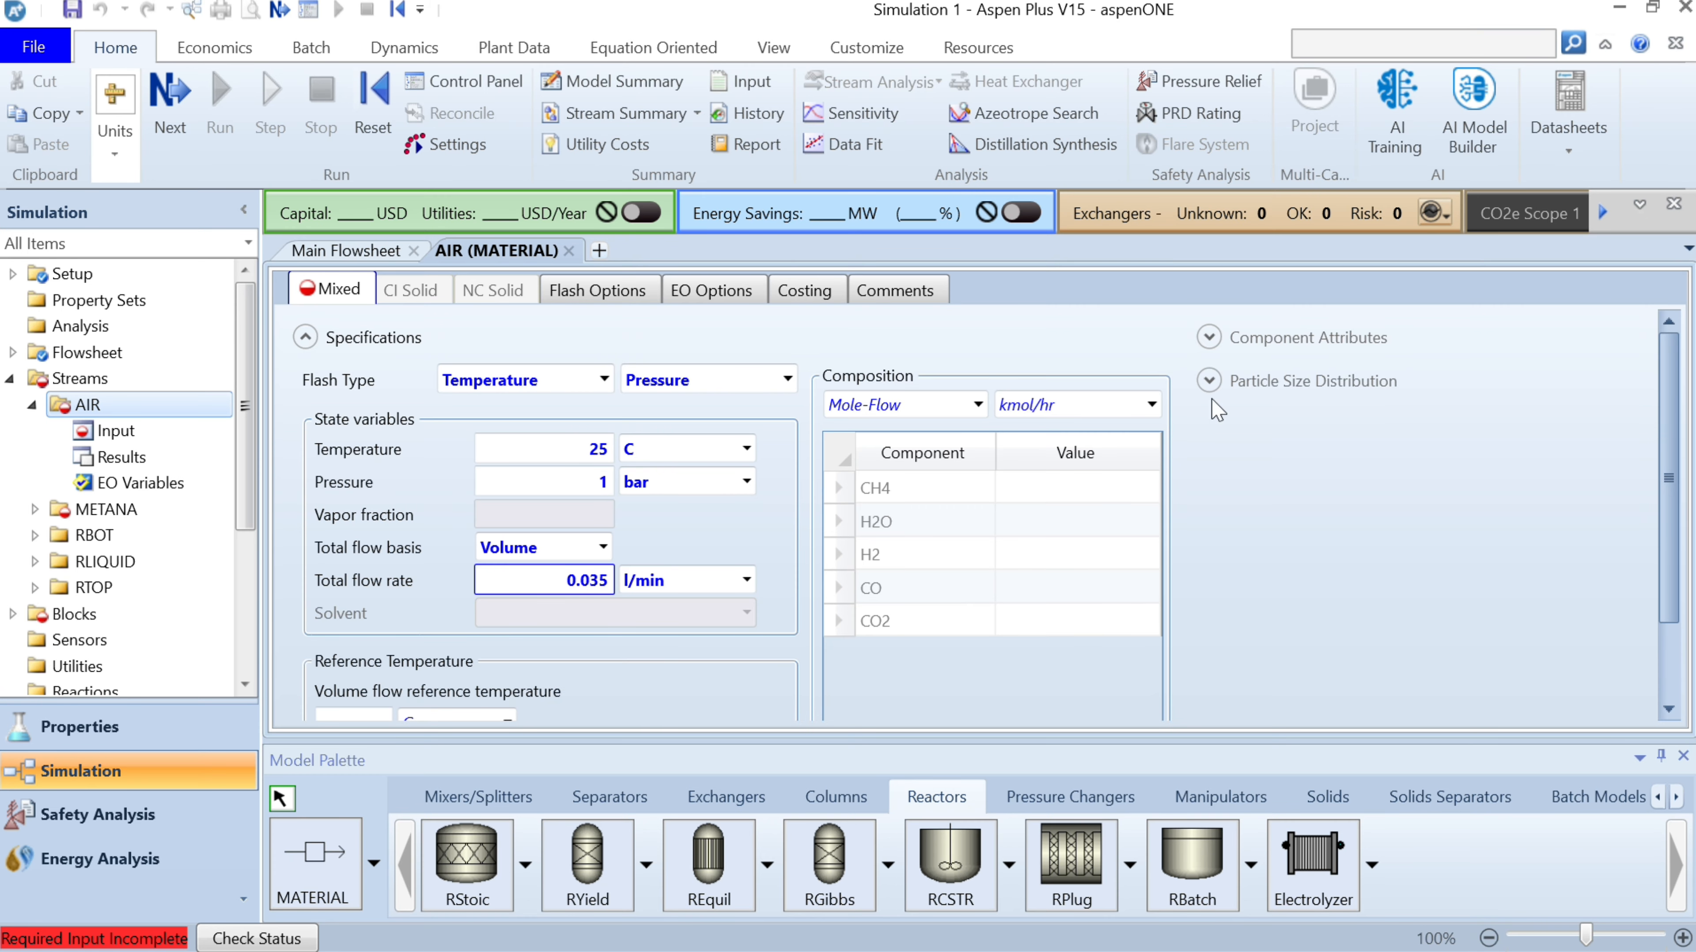
# Step: Specify the AIR composition as Mole-Frac with CH4 0.0002, H2O 0.1777, H2 0.1606, CO 0.6256 and CO2 0.0359
pyautogui.click(998, 406)
pyautogui.click(978, 404)
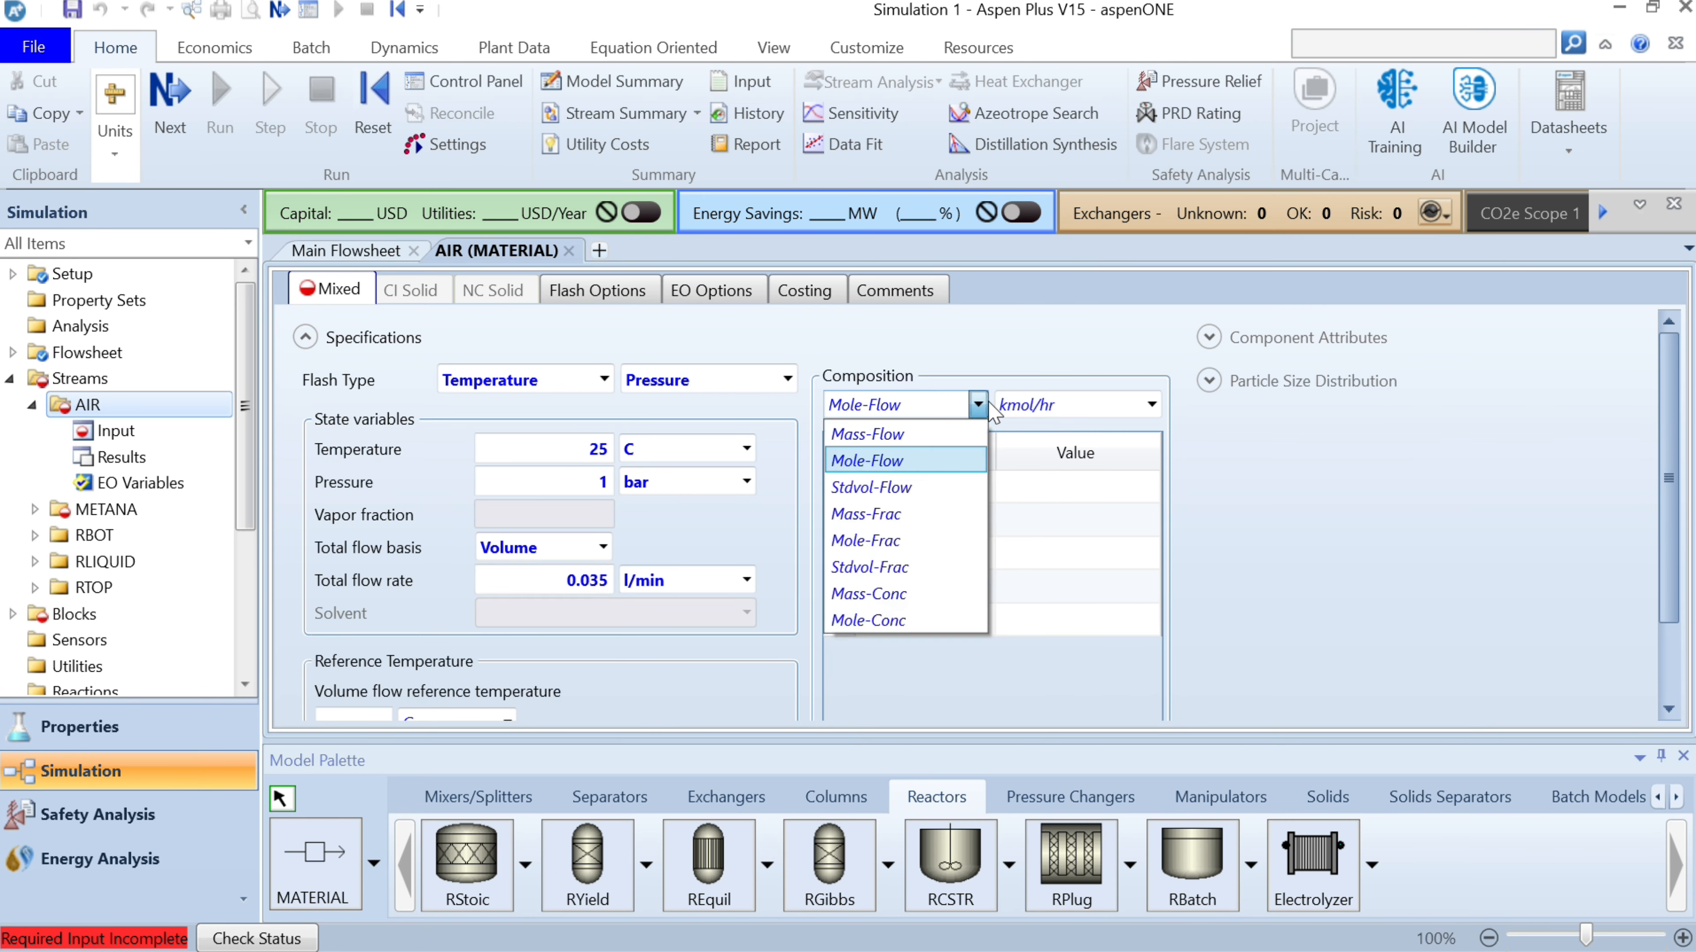
pyautogui.click(887, 535)
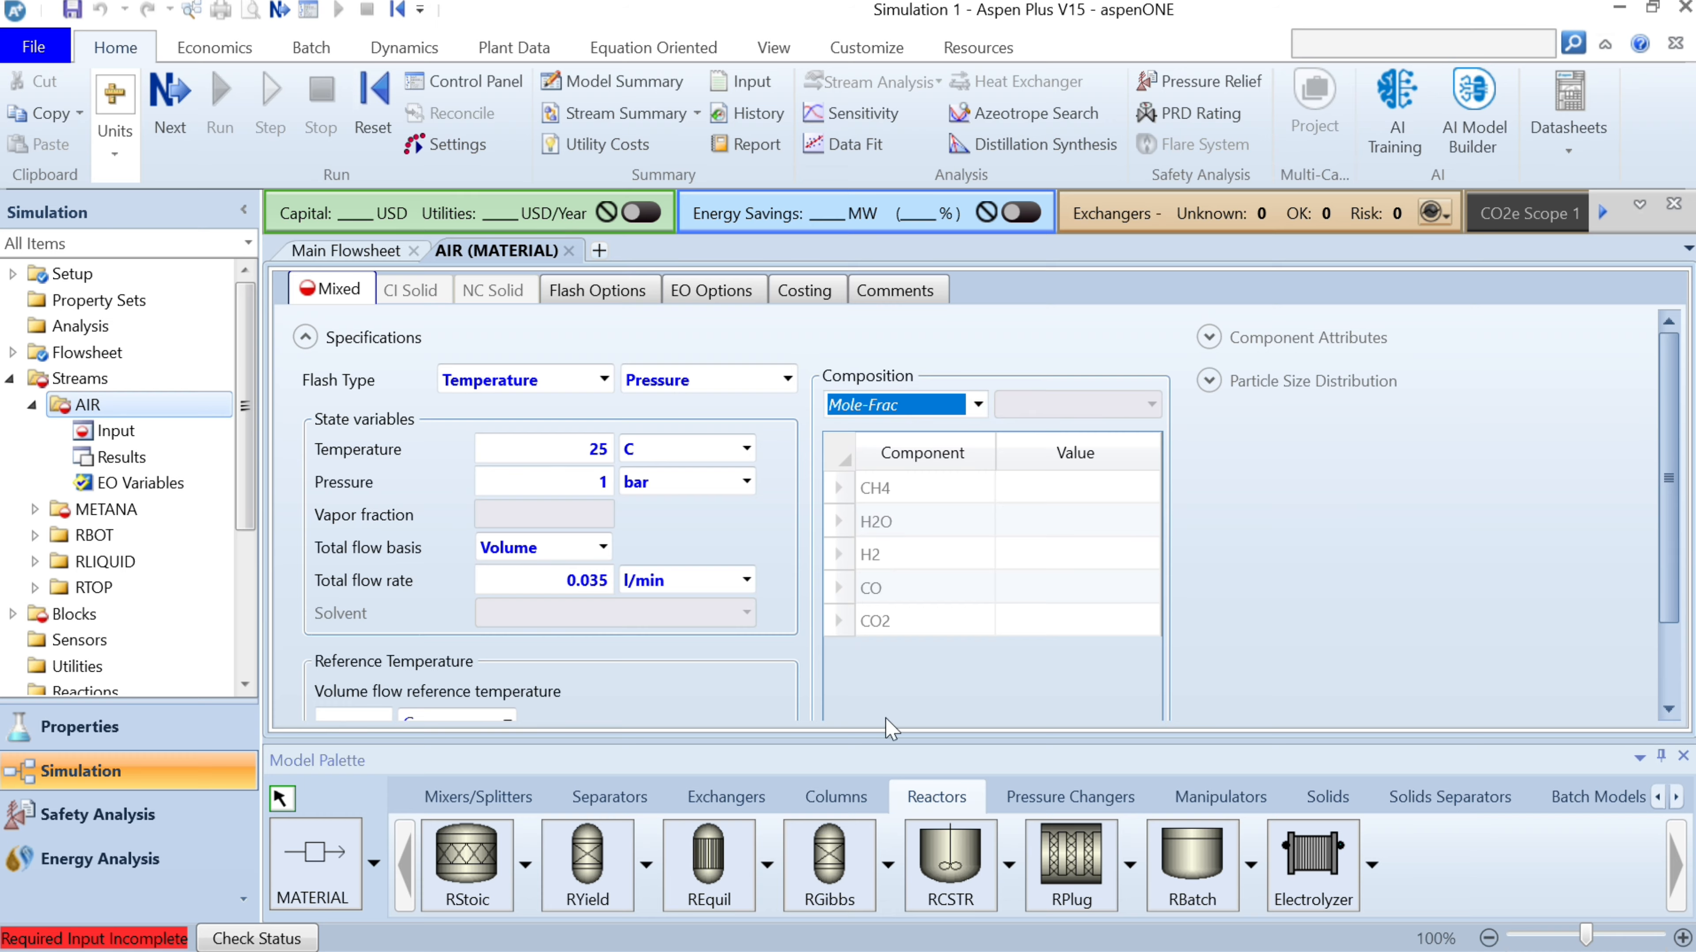
pyautogui.click(1069, 501)
pyautogui.write('0.0002')
pyautogui.press('Return')
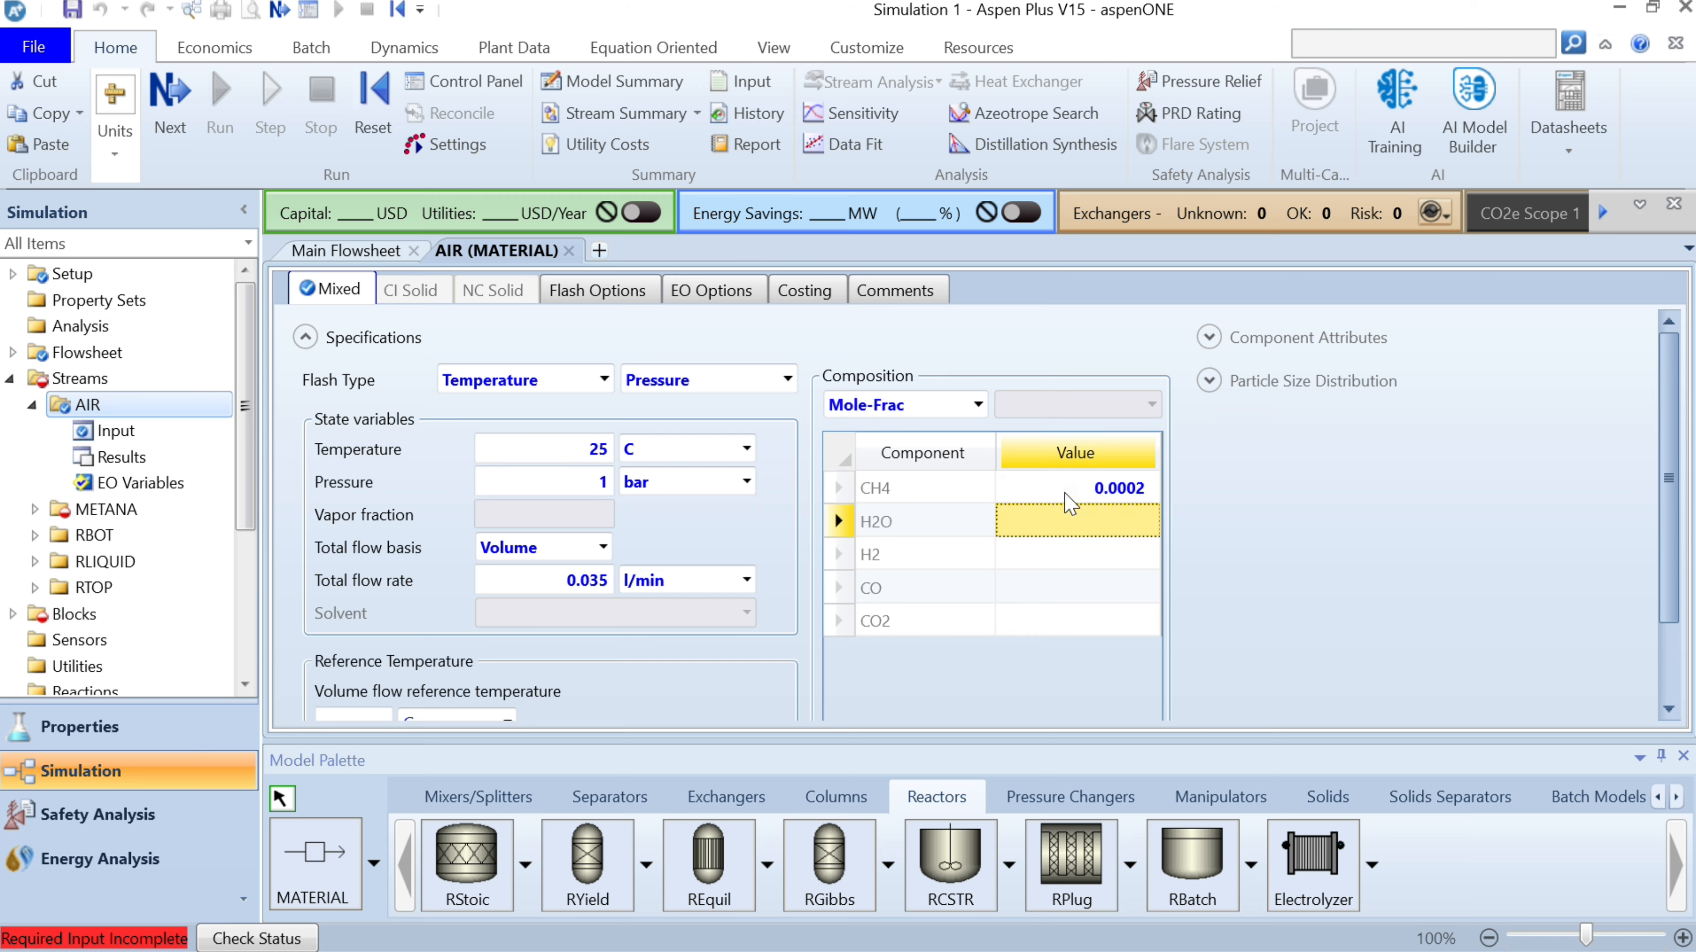
pyautogui.write('0.1777')
pyautogui.press('Return')
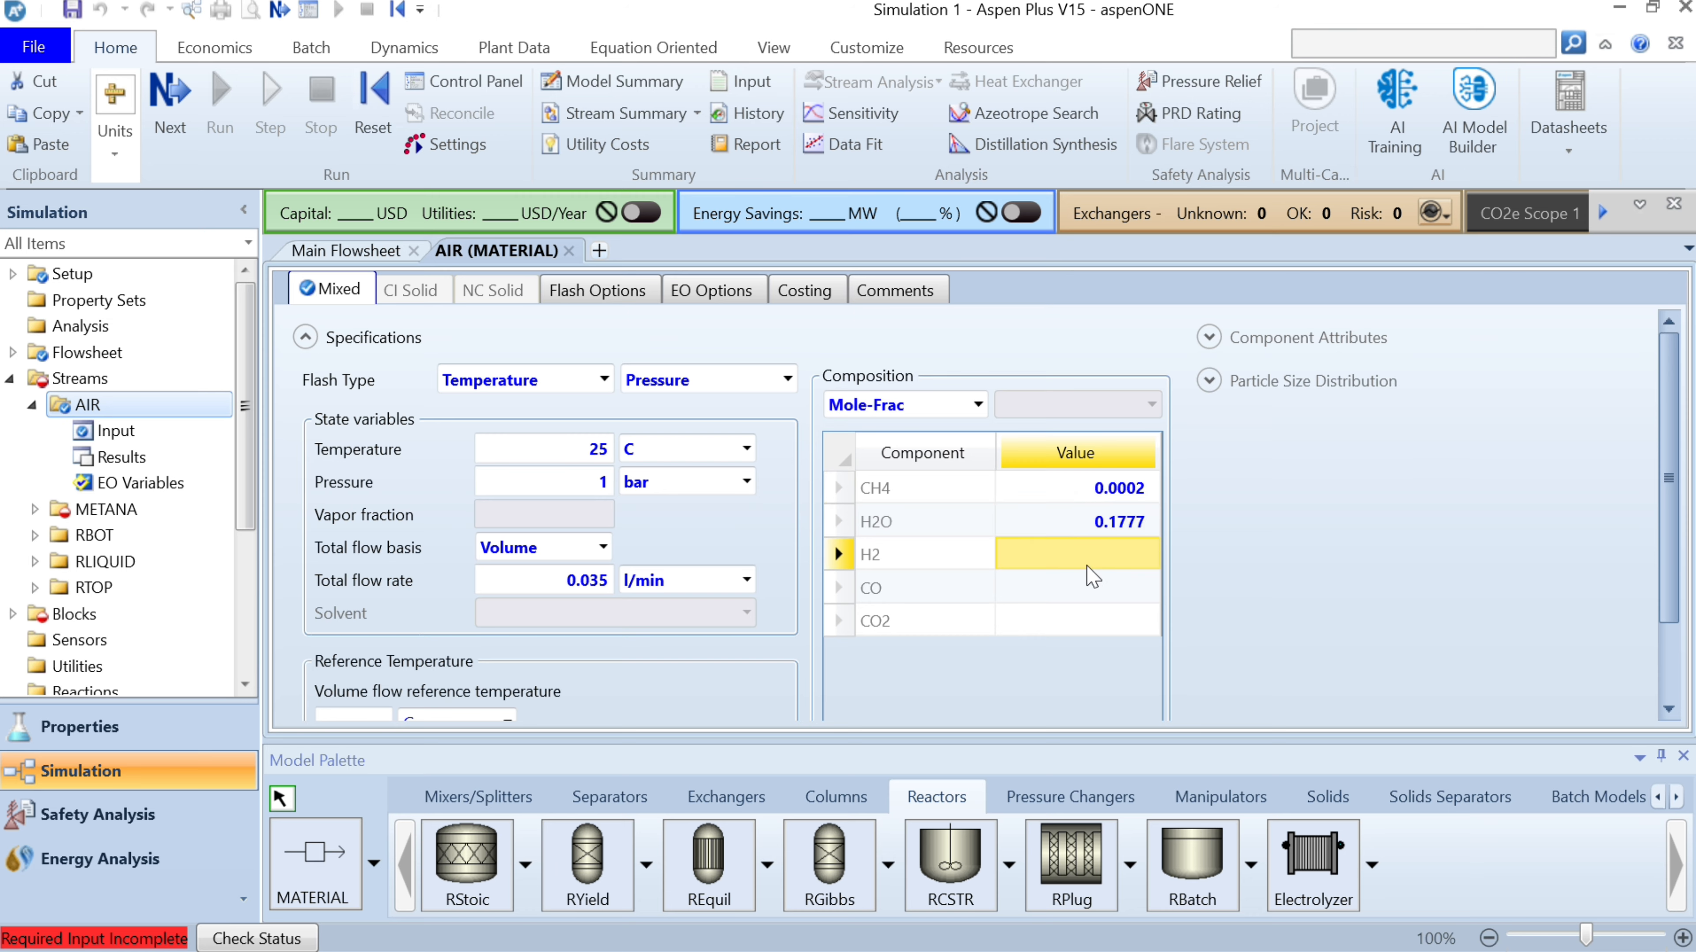
pyautogui.write('0.1606')
pyautogui.press('Return')
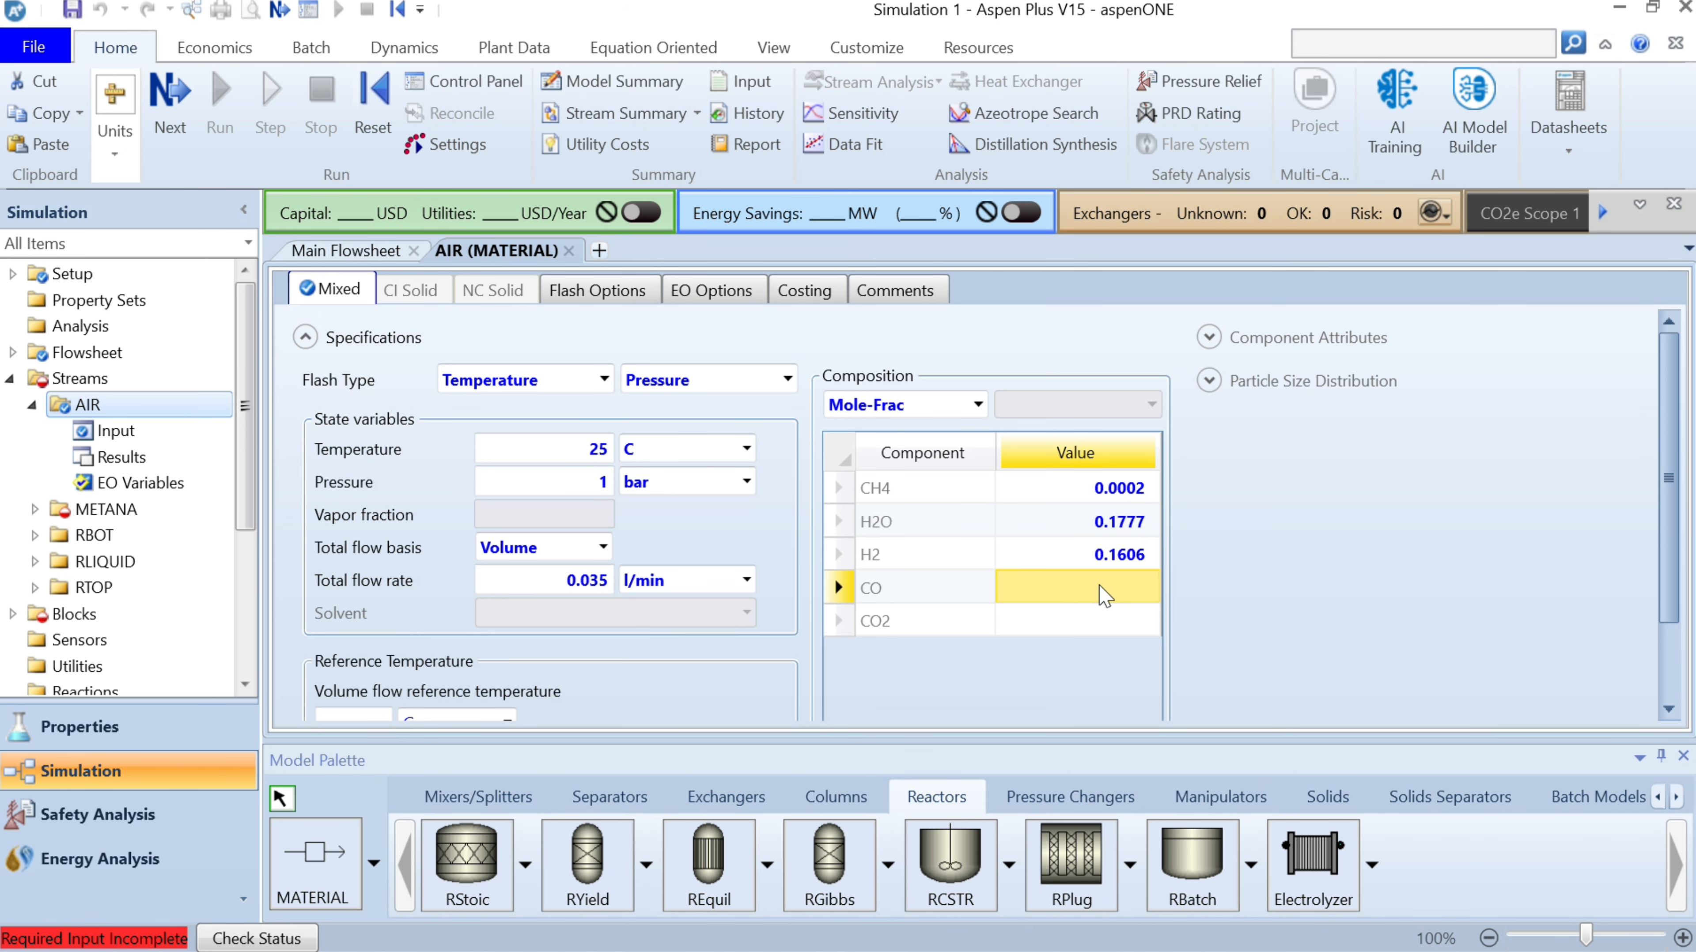
pyautogui.write('0.6256')
pyautogui.press('Return')
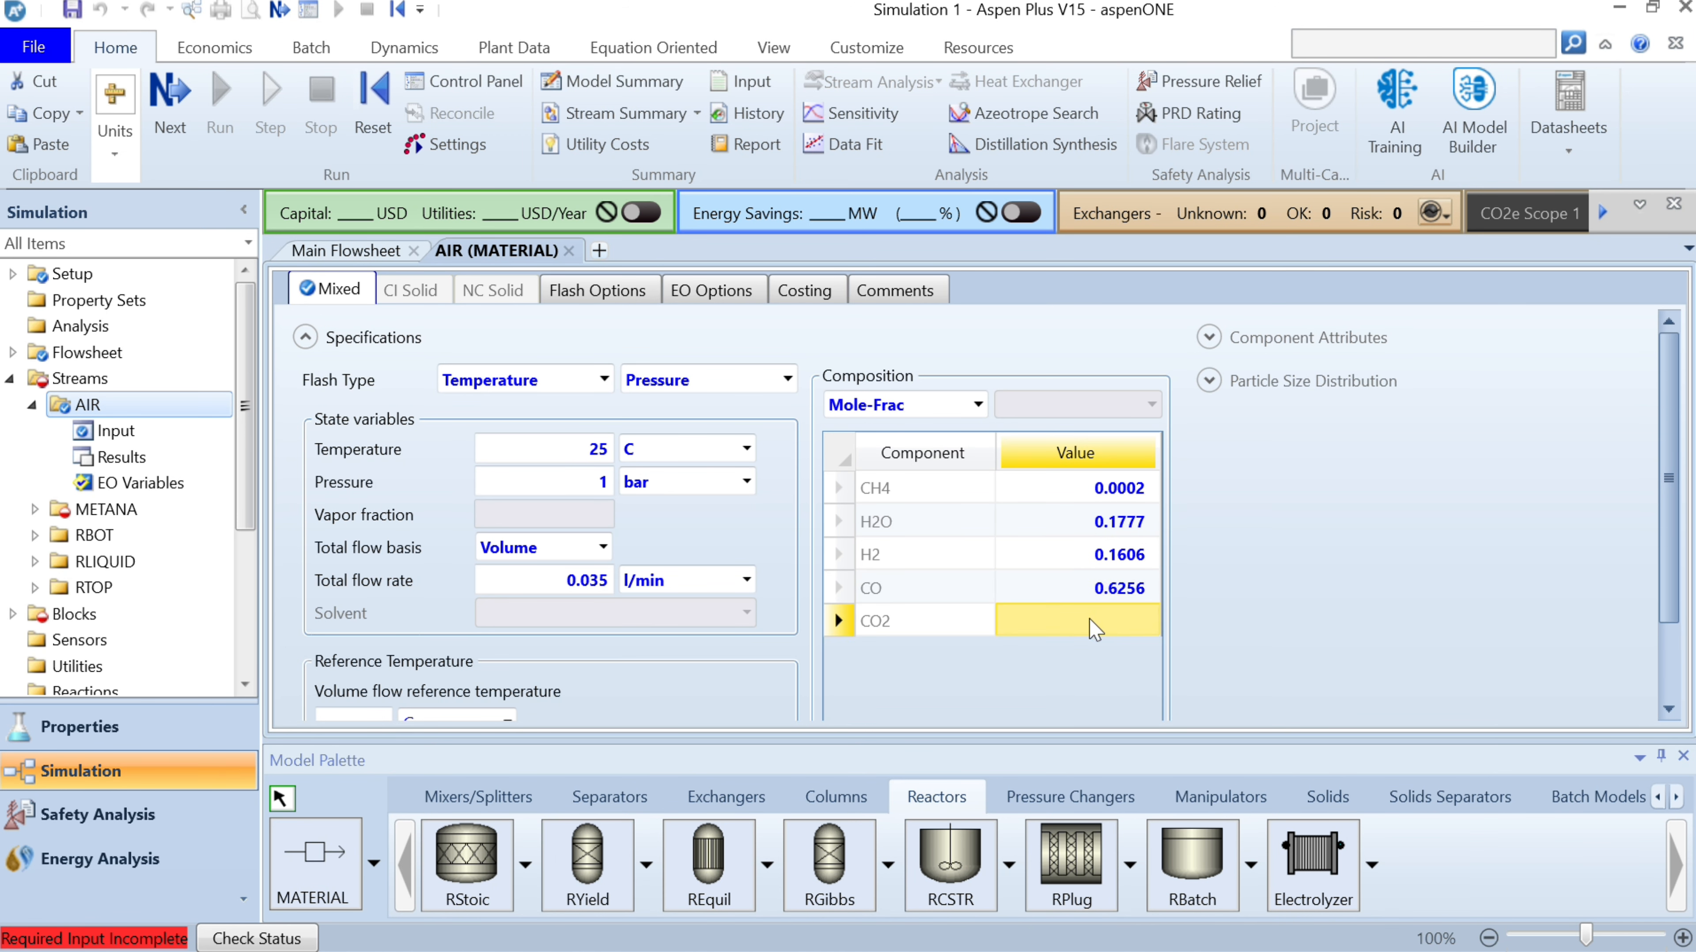
pyautogui.write('0.0359')
pyautogui.press('Return')
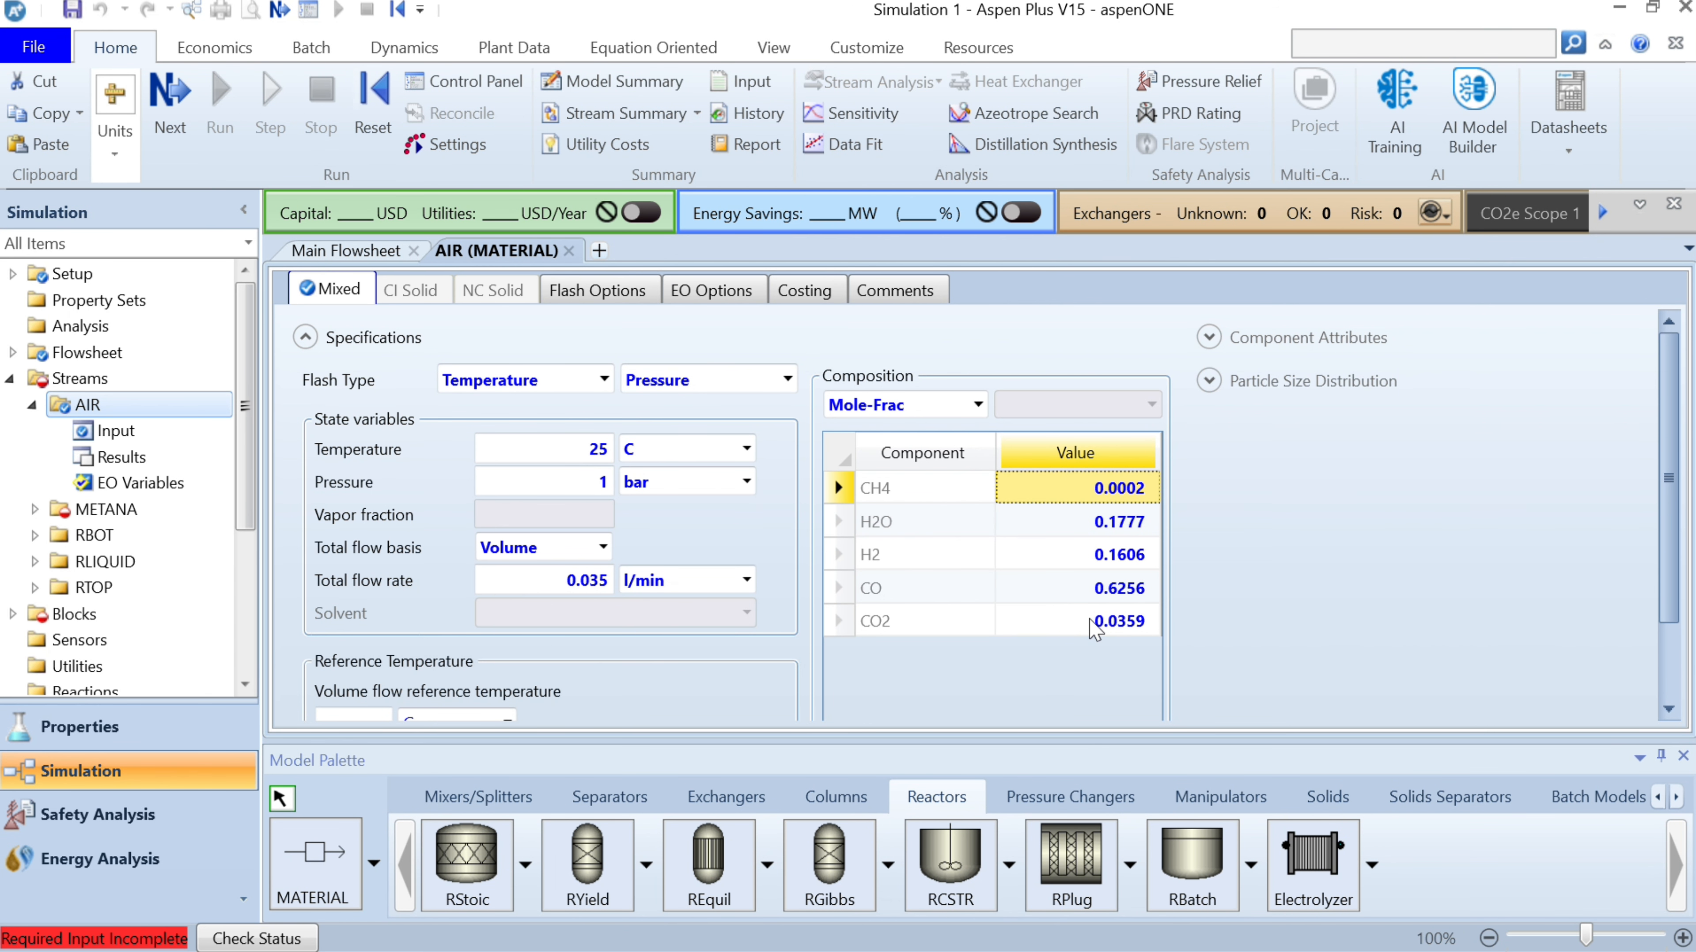
# Step: Open the METANA stream specifications from the flowsheet, set the temperature to -165 C and enter 0.0359 for CO2
pyautogui.click(360, 251)
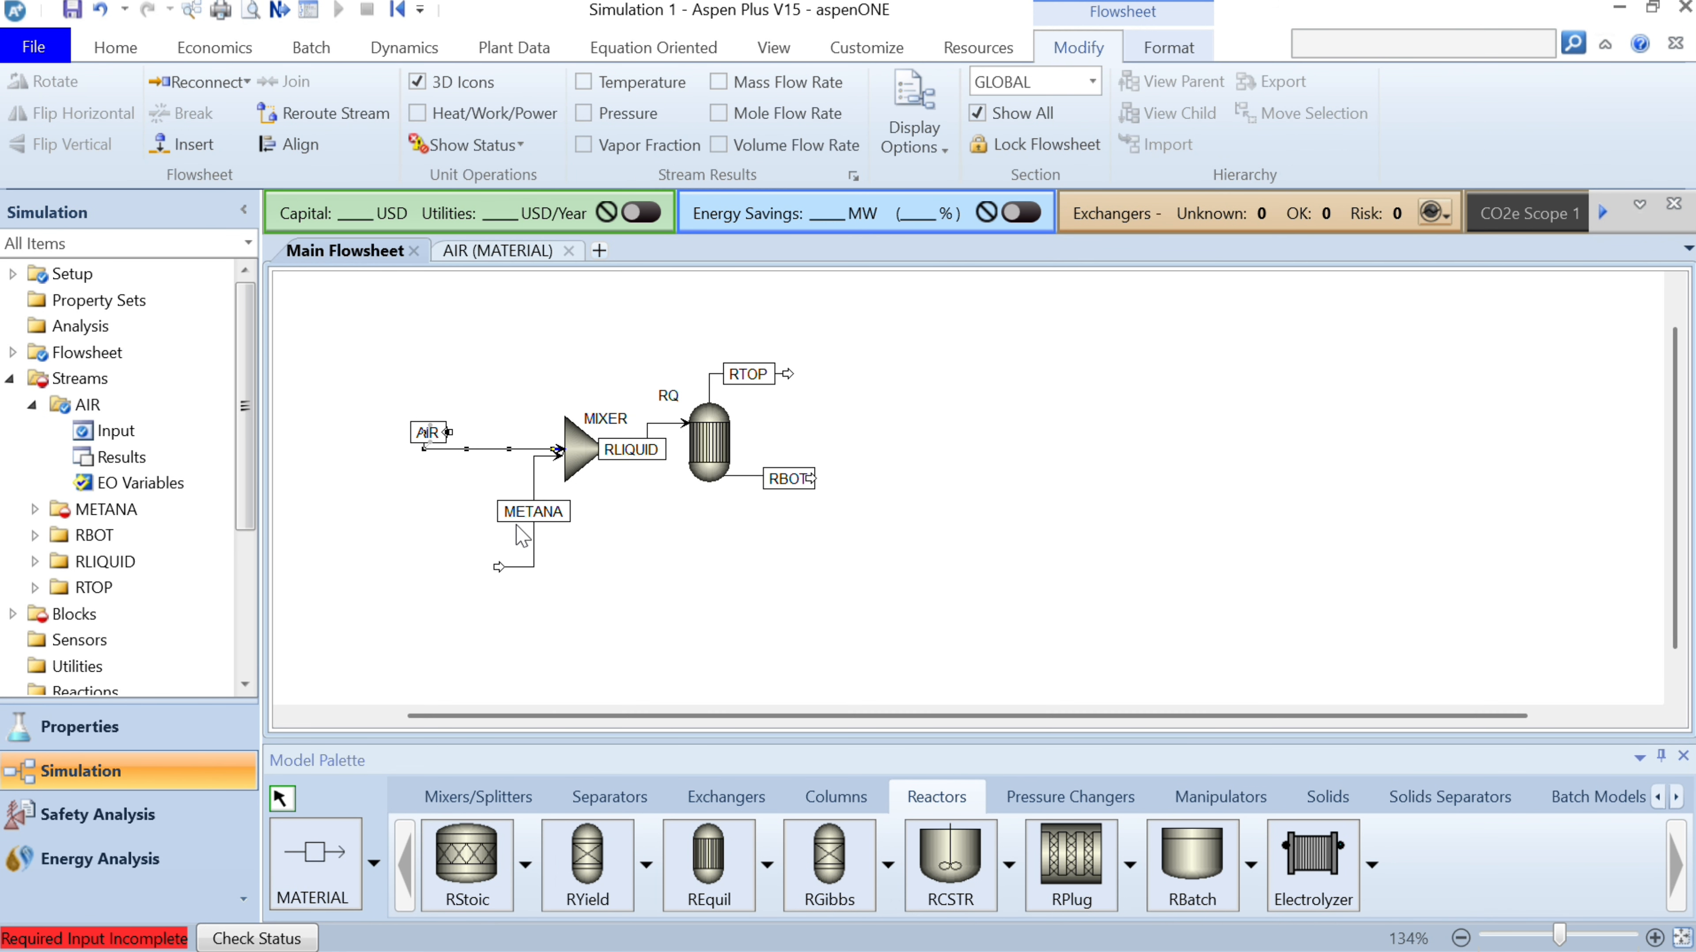
pyautogui.doubleClick(537, 551)
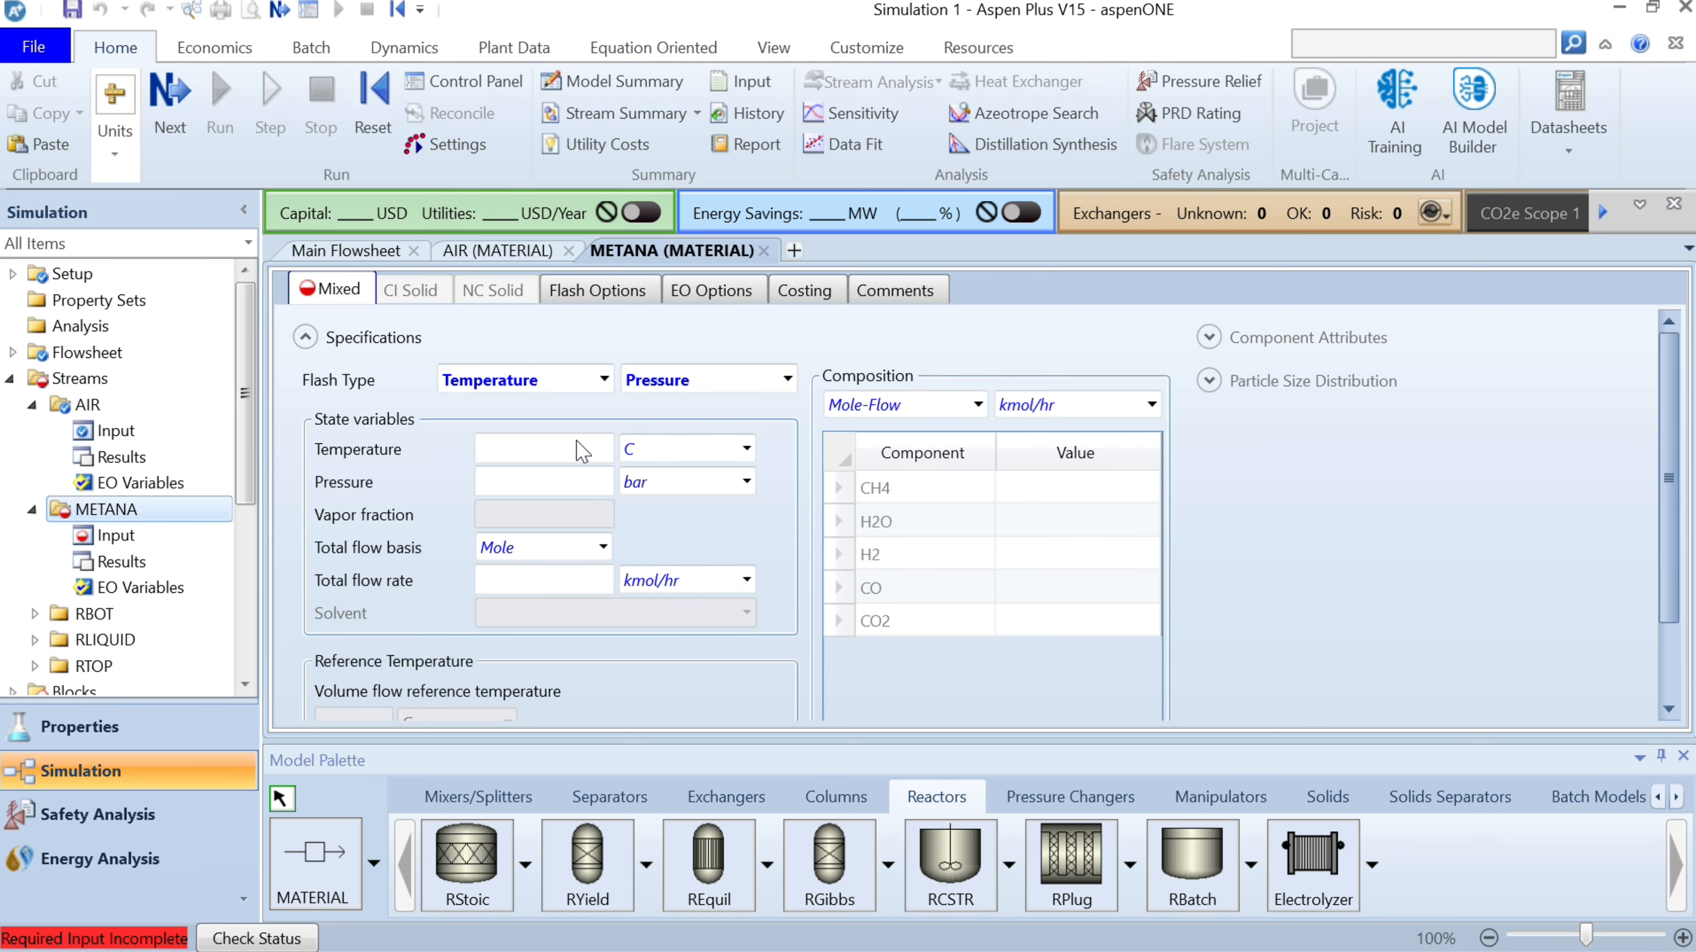
pyautogui.click(577, 445)
pyautogui.write('-165')
pyautogui.click(1049, 631)
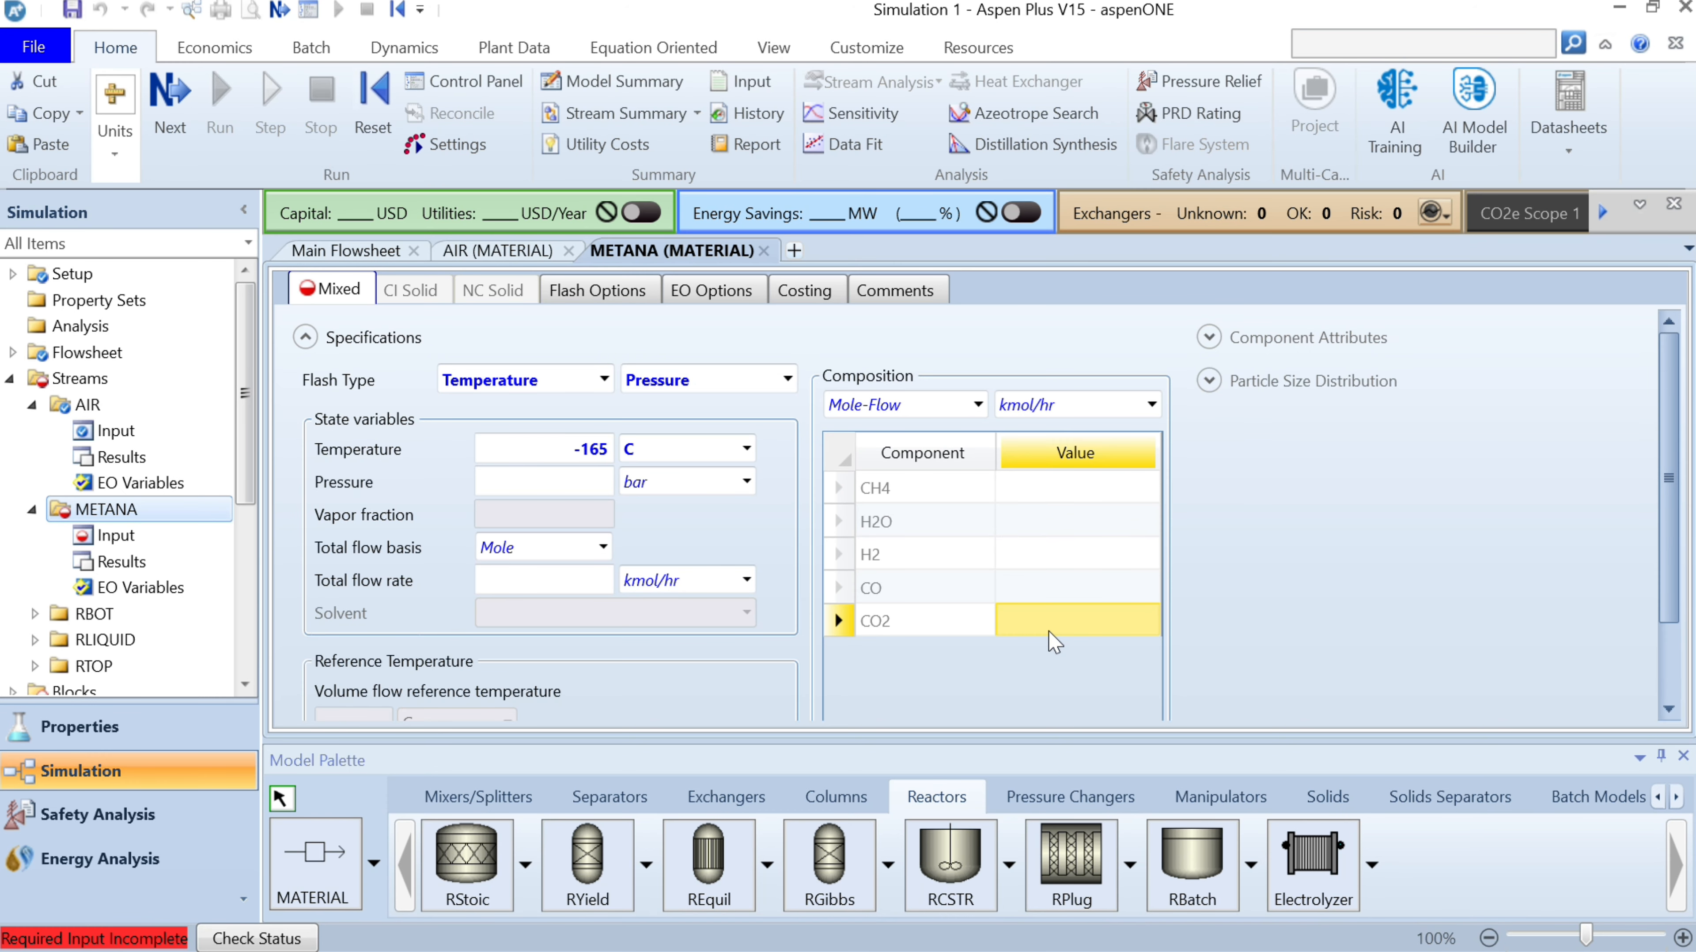
pyautogui.write('0.0359')
# Step: Correct the METANA stream's temperature to -163 C and set its pressure to 1 bar
pyautogui.click(602, 453)
pyautogui.click(602, 449)
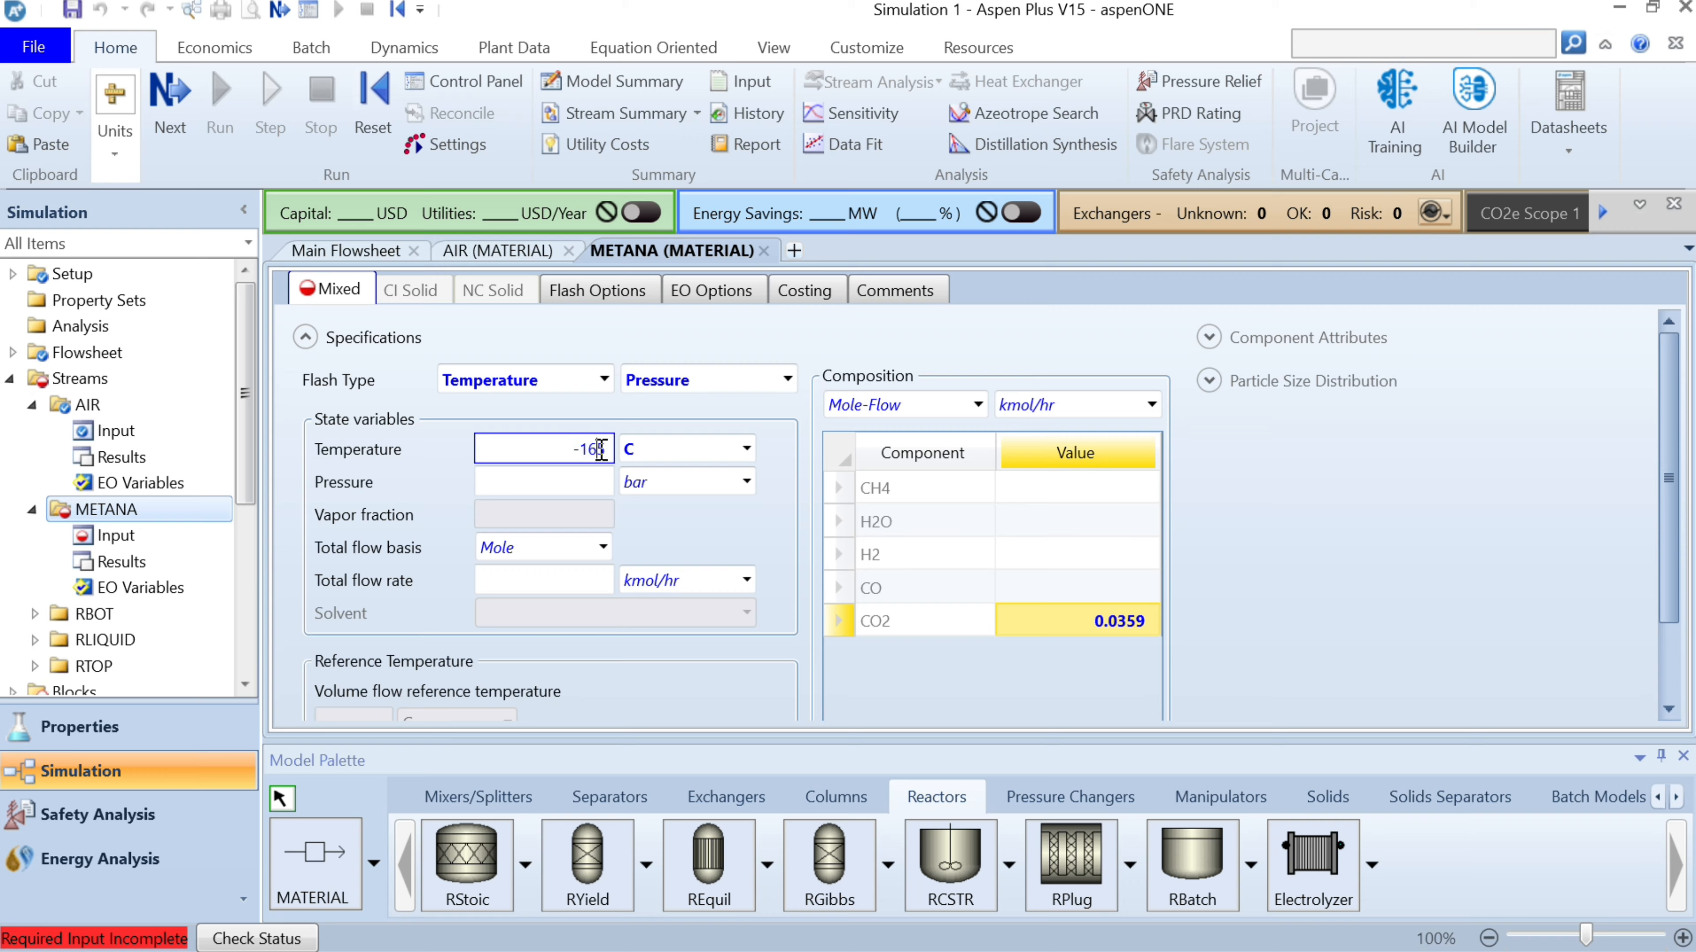
pyautogui.press('BackSpace')
pyautogui.write('3')
pyautogui.click(591, 482)
pyautogui.write('1')
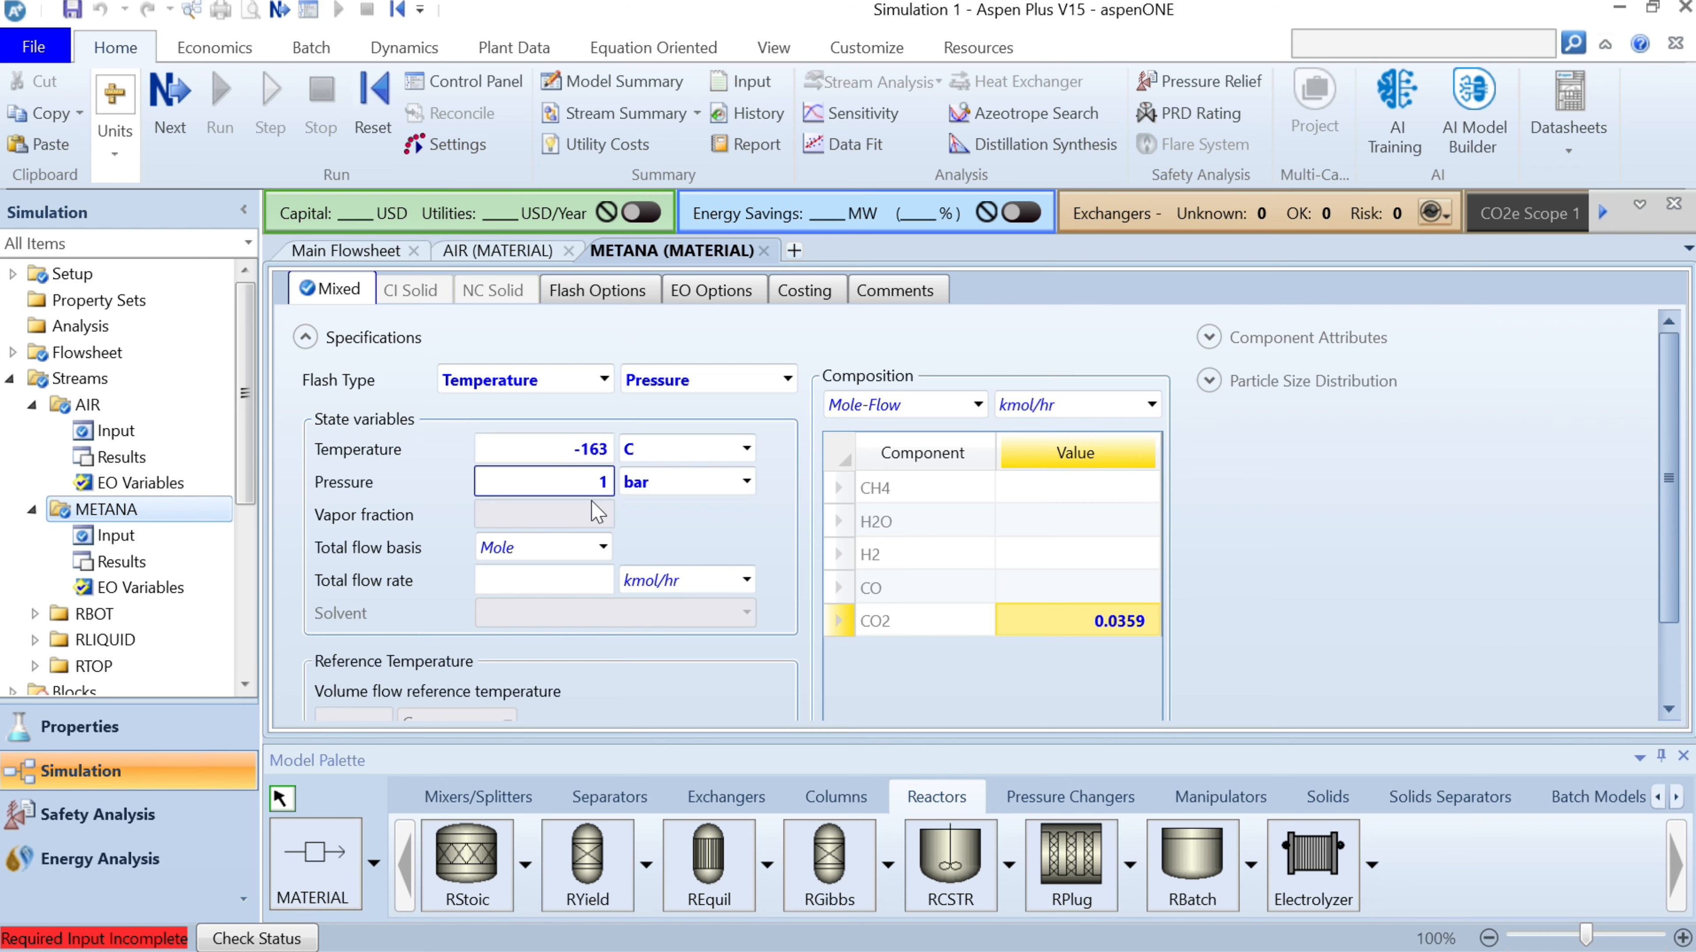
pyautogui.press('Tab')
# Step: Set the METANA stream's total flow basis to Volume and its total flow rate to 0.035 l/min
pyautogui.click(603, 547)
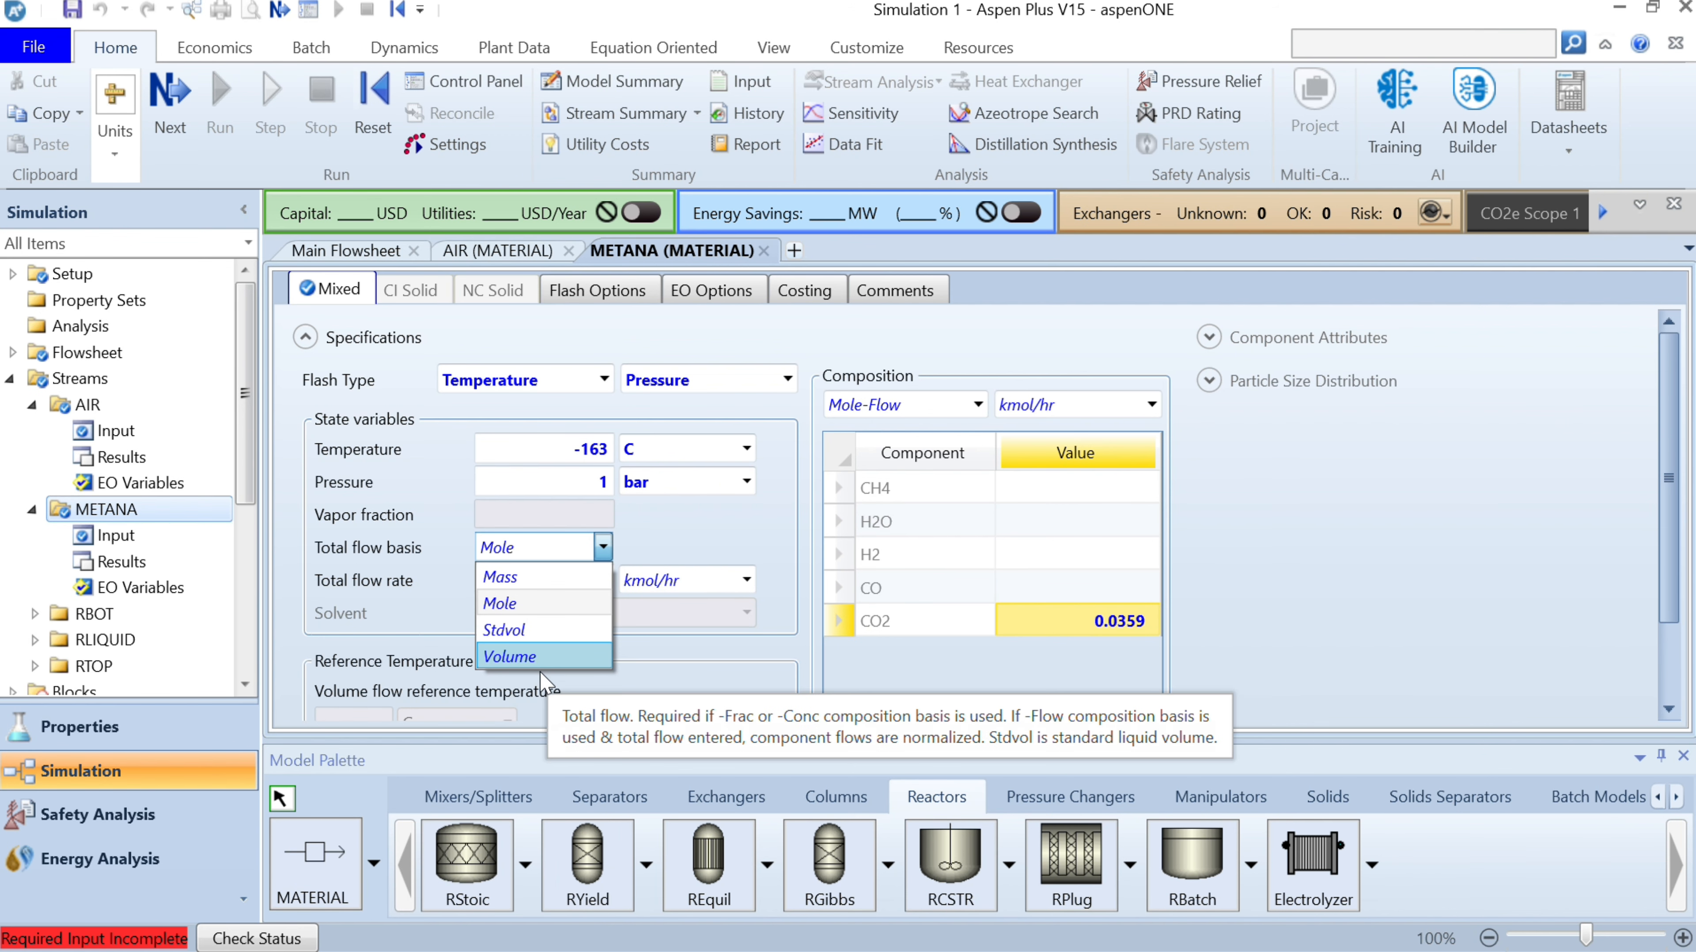
pyautogui.click(542, 657)
pyautogui.click(555, 580)
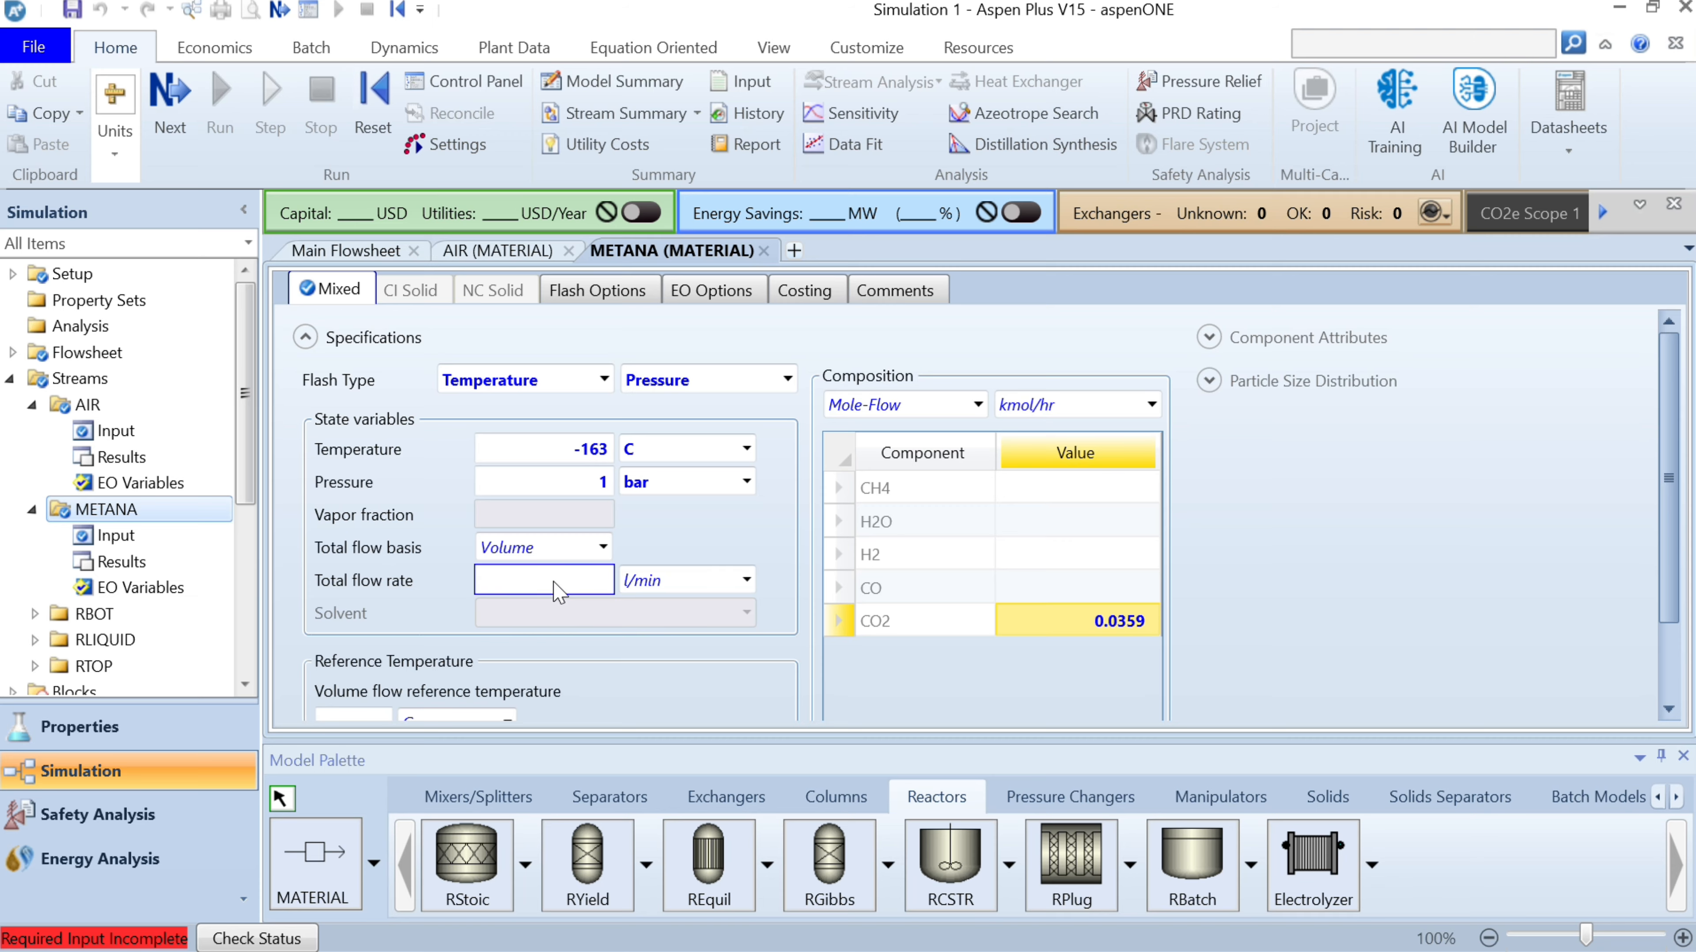
pyautogui.write('0.035')
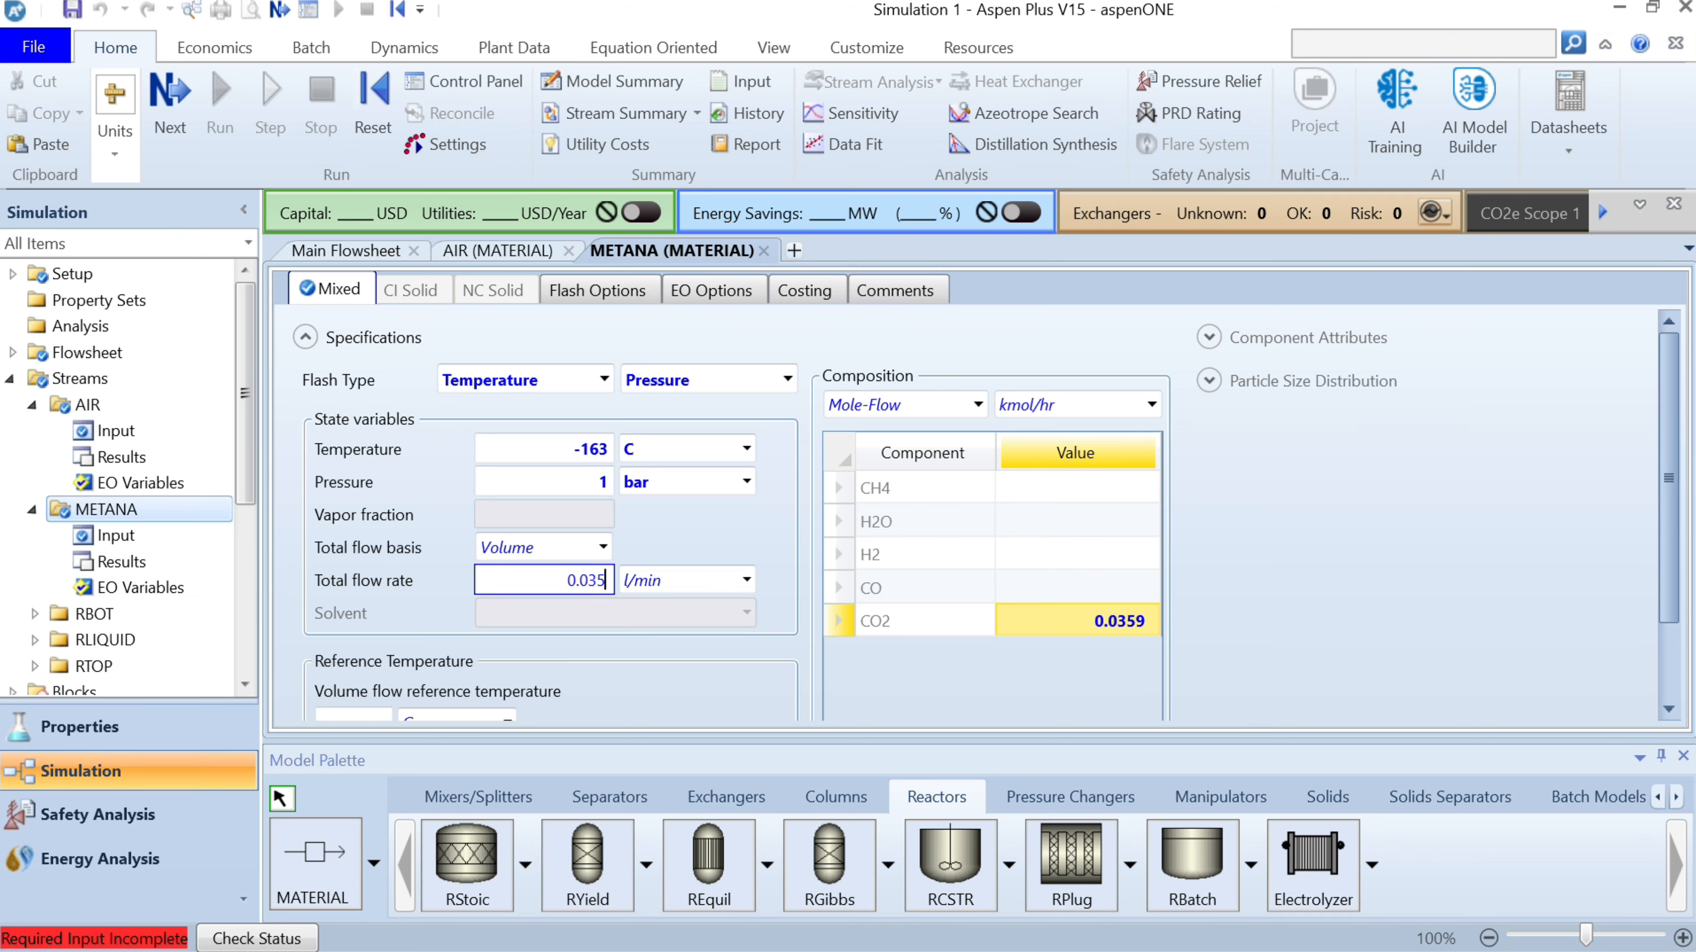
pyautogui.press('Return')
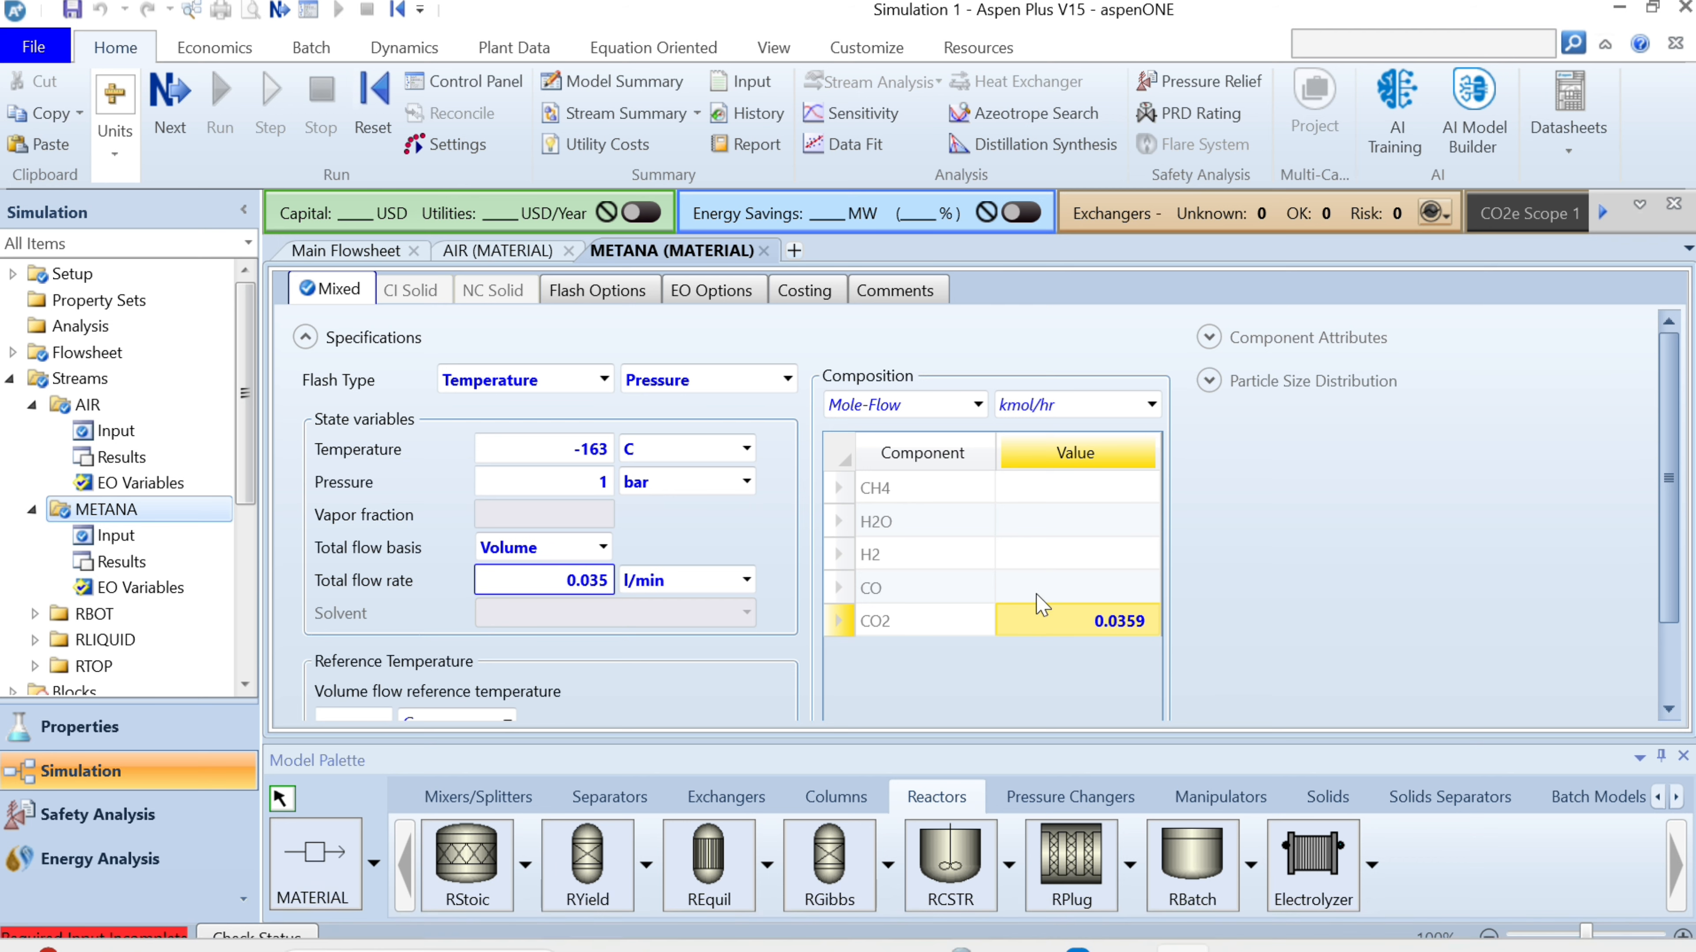
# Step: Fill in the remaining METANA composition values on the Mole-Flow basis: CO 0.6256, H2O 0.1777, H2 0.1606 and CH4 0.0002
pyautogui.click(1027, 586)
pyautogui.write('0.6256')
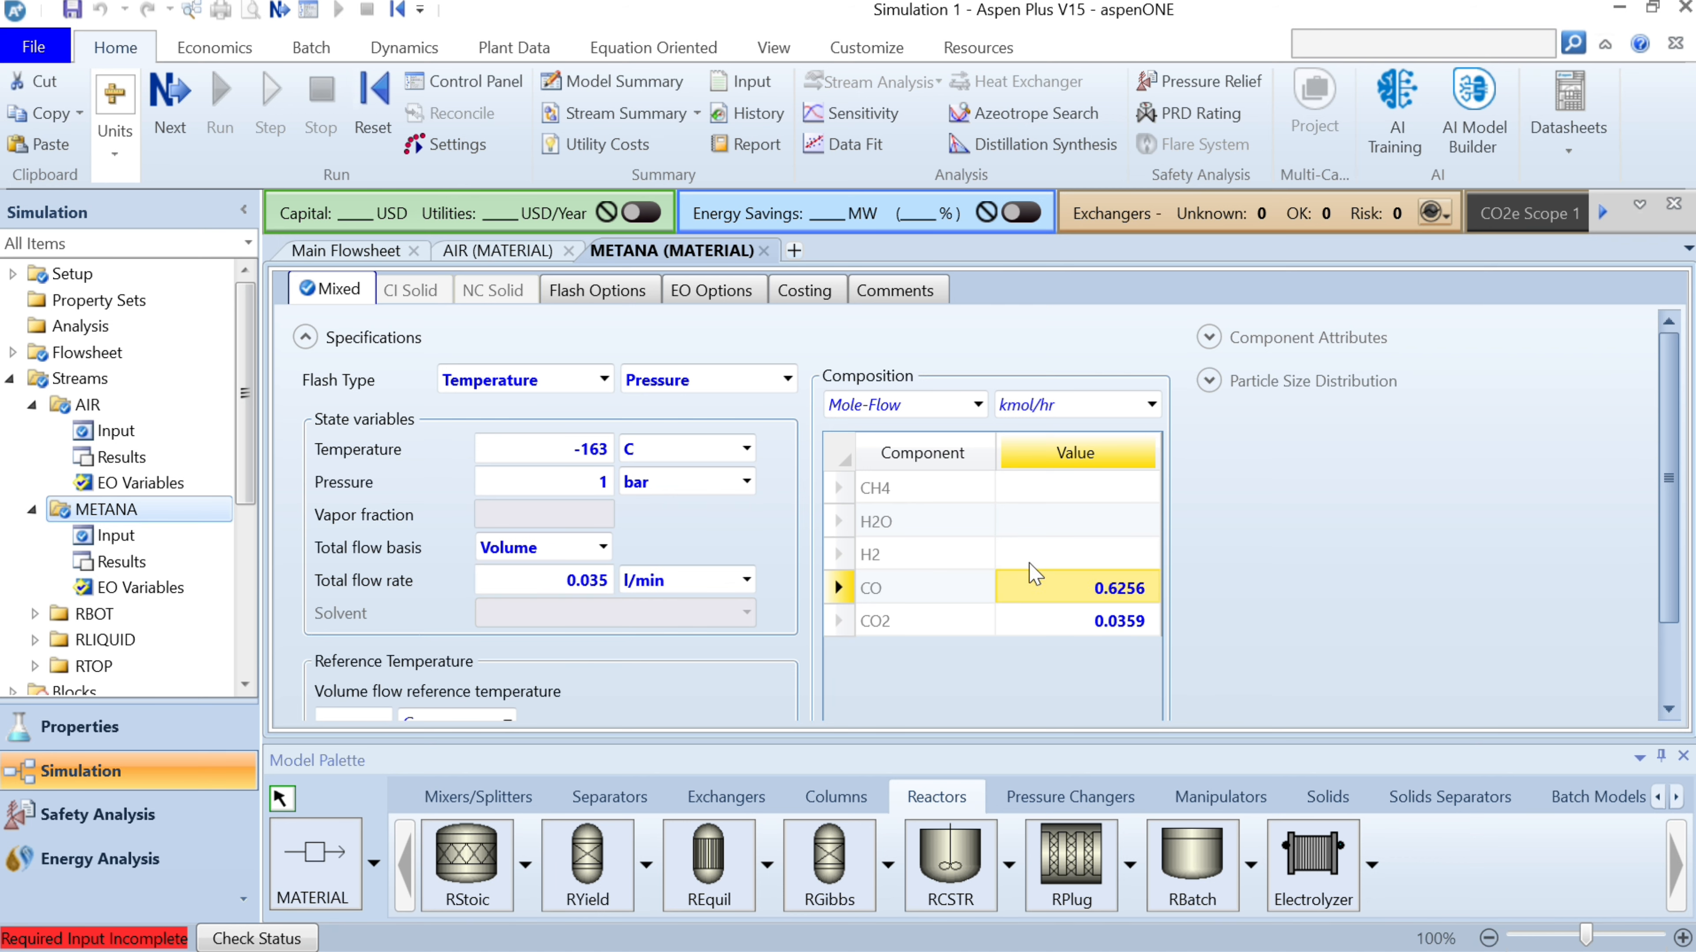
pyautogui.click(1089, 555)
pyautogui.click(1070, 523)
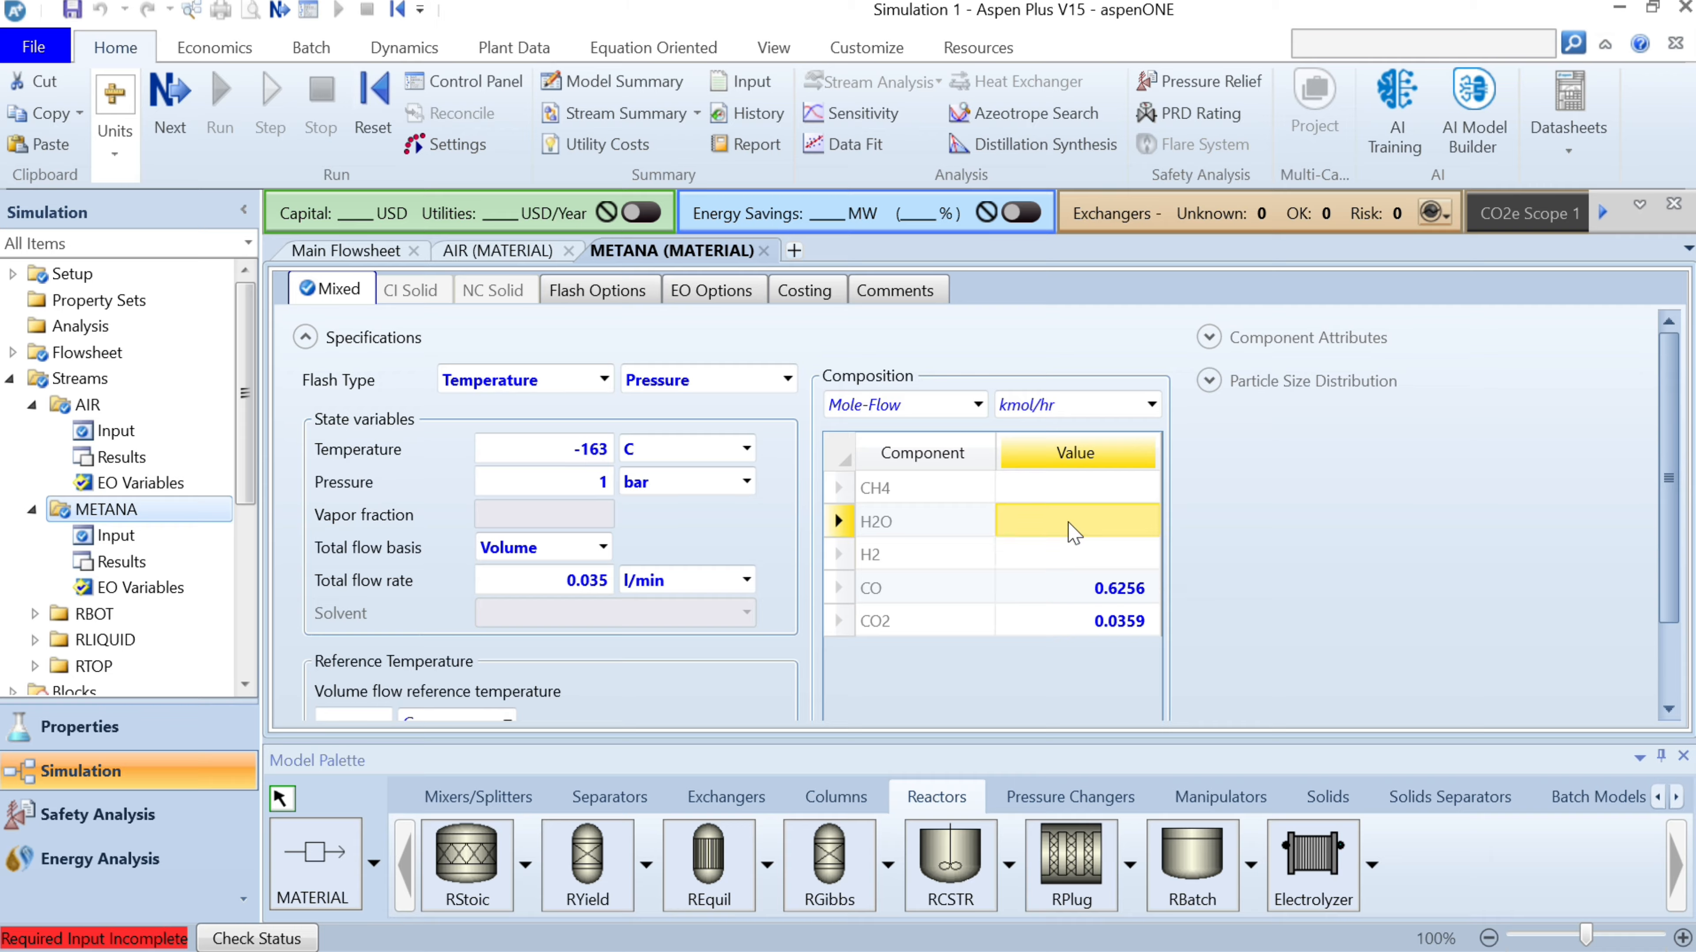
pyautogui.write('0.1777')
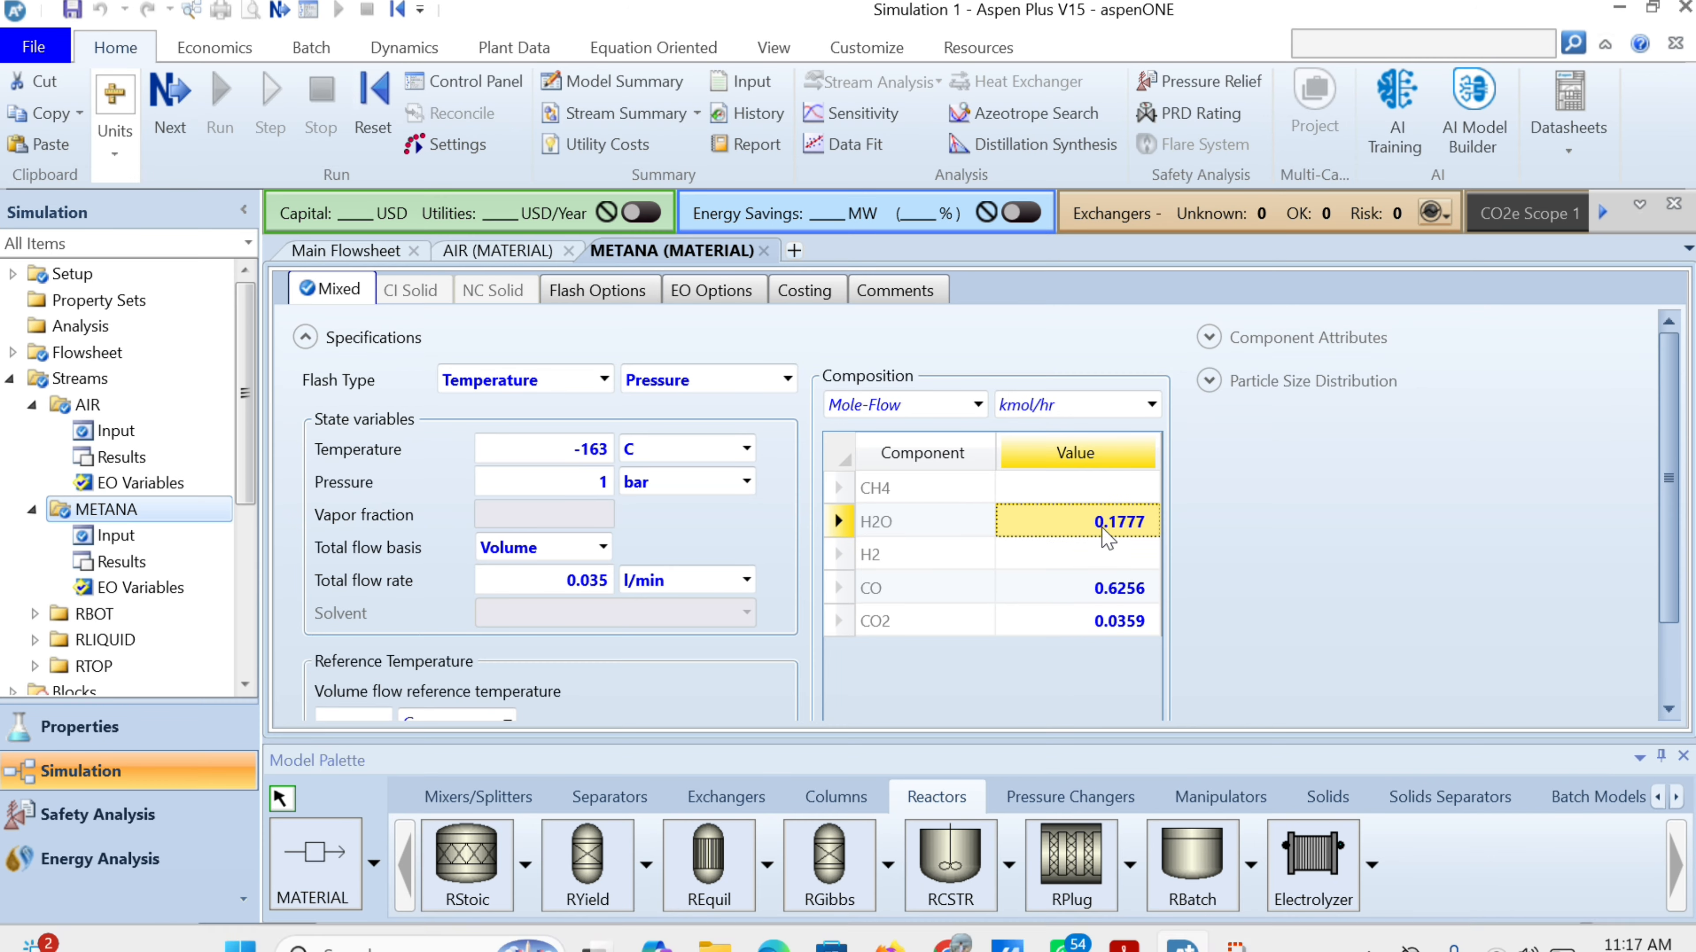
pyautogui.click(1094, 555)
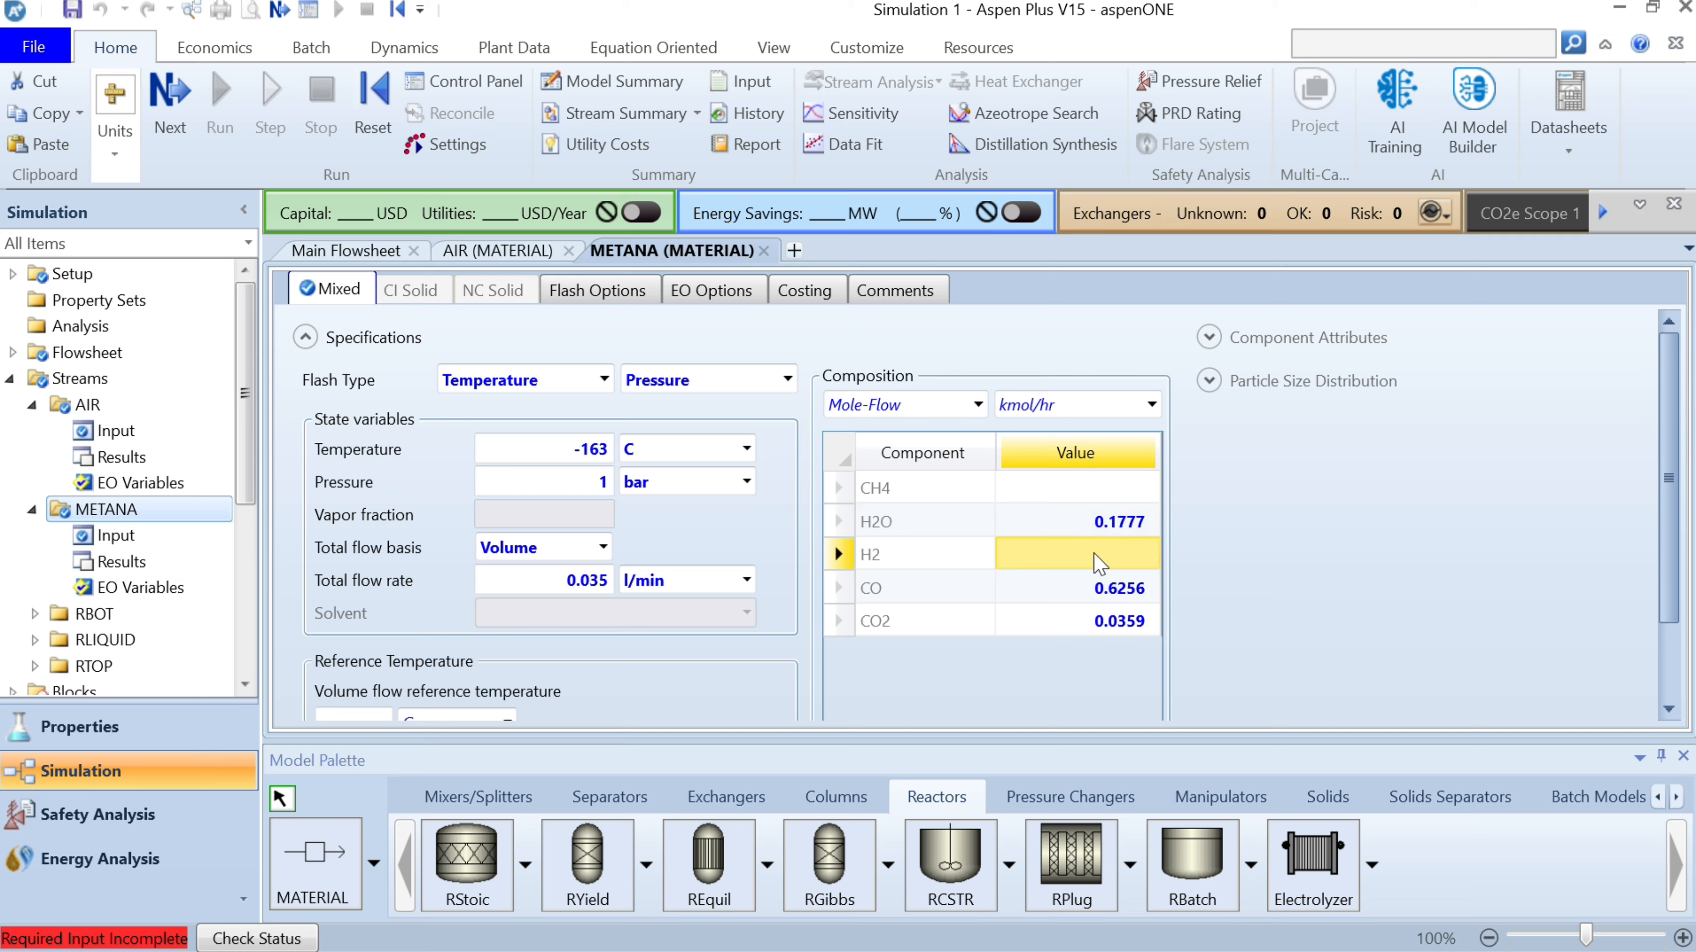
pyautogui.write('0.1606')
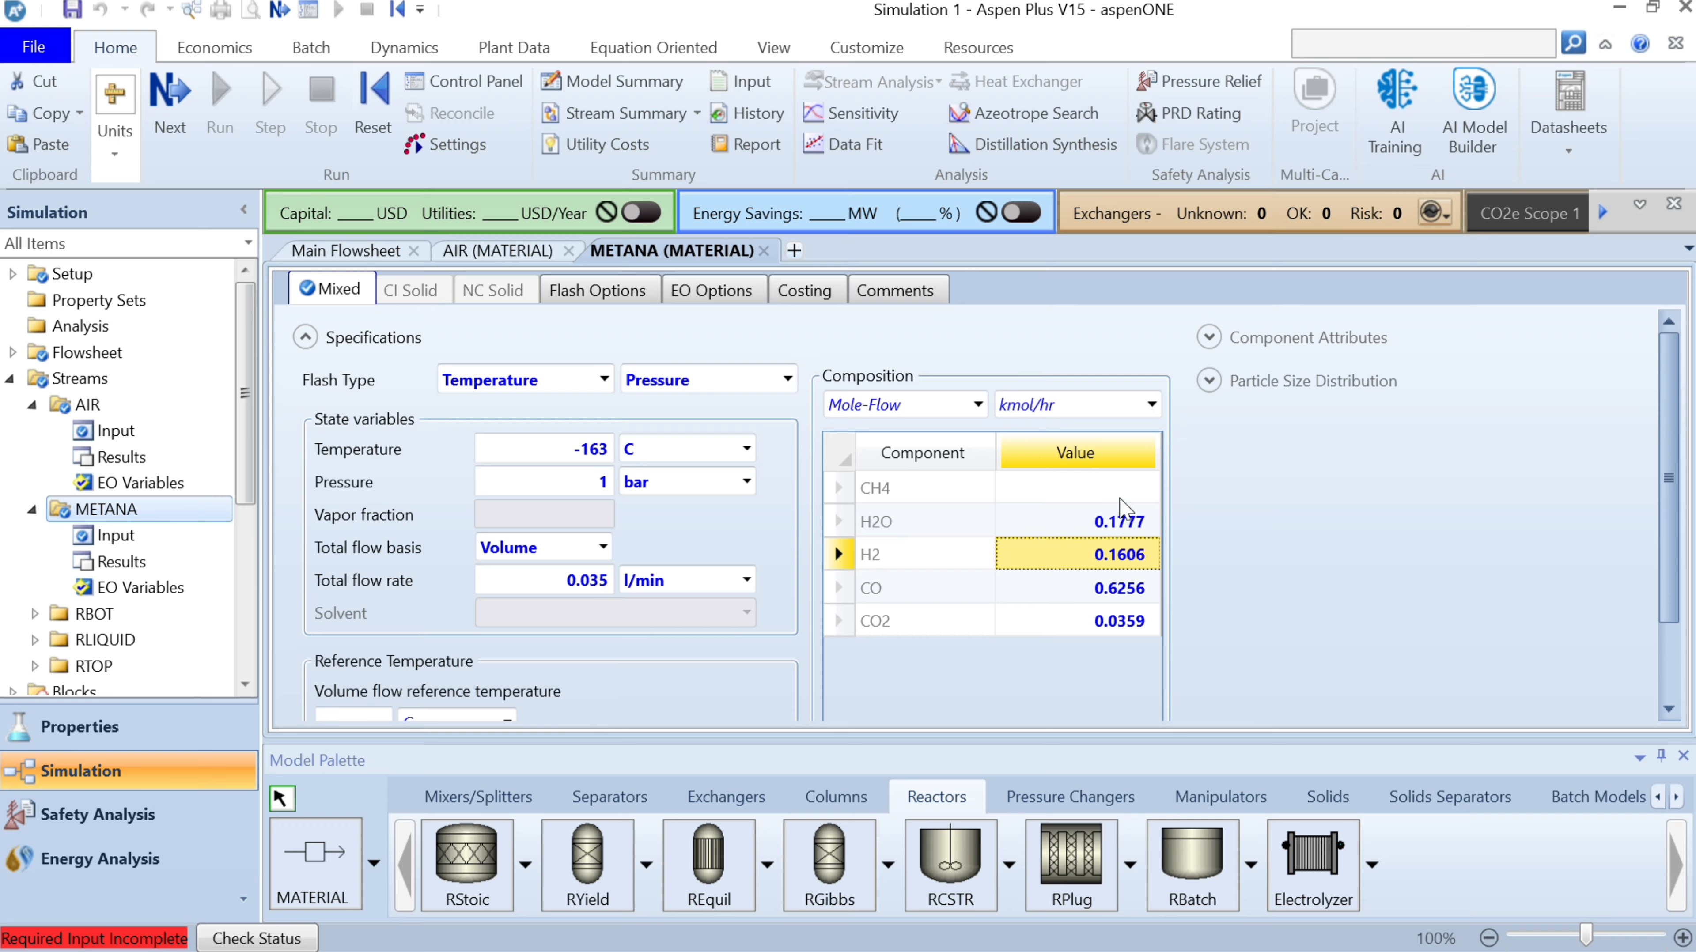
pyautogui.click(1120, 500)
pyautogui.write('0.0002')
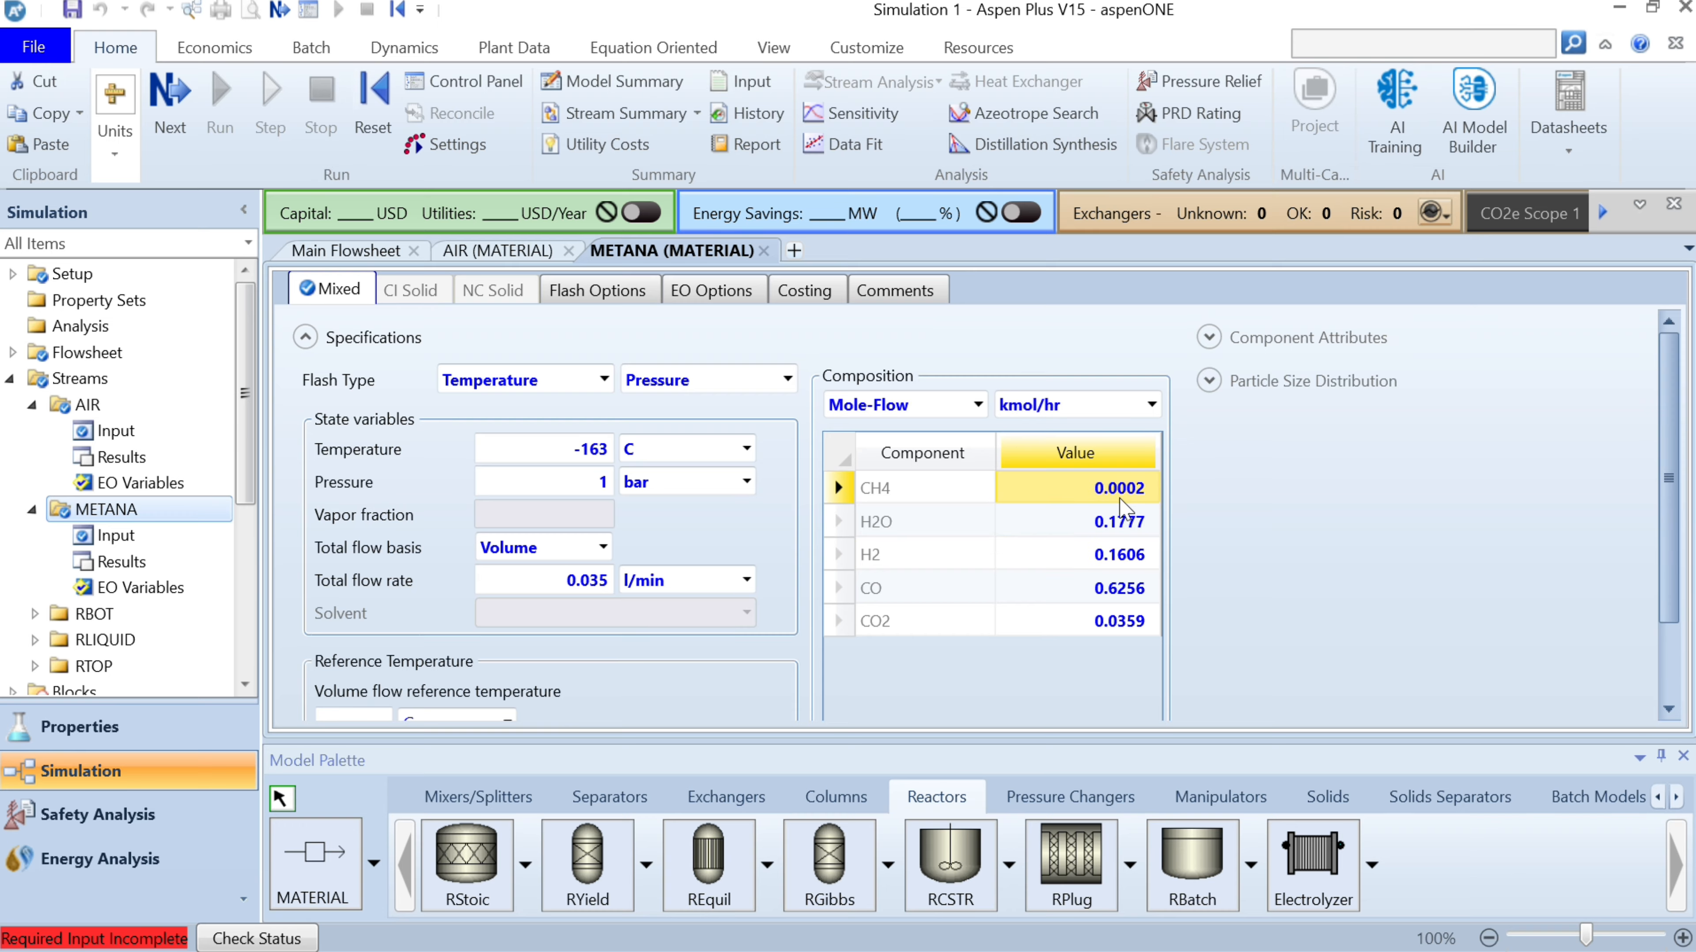
# Step: Change the METANA stream's composition basis to Mole-Frac and return to the main flowsheet
pyautogui.click(978, 405)
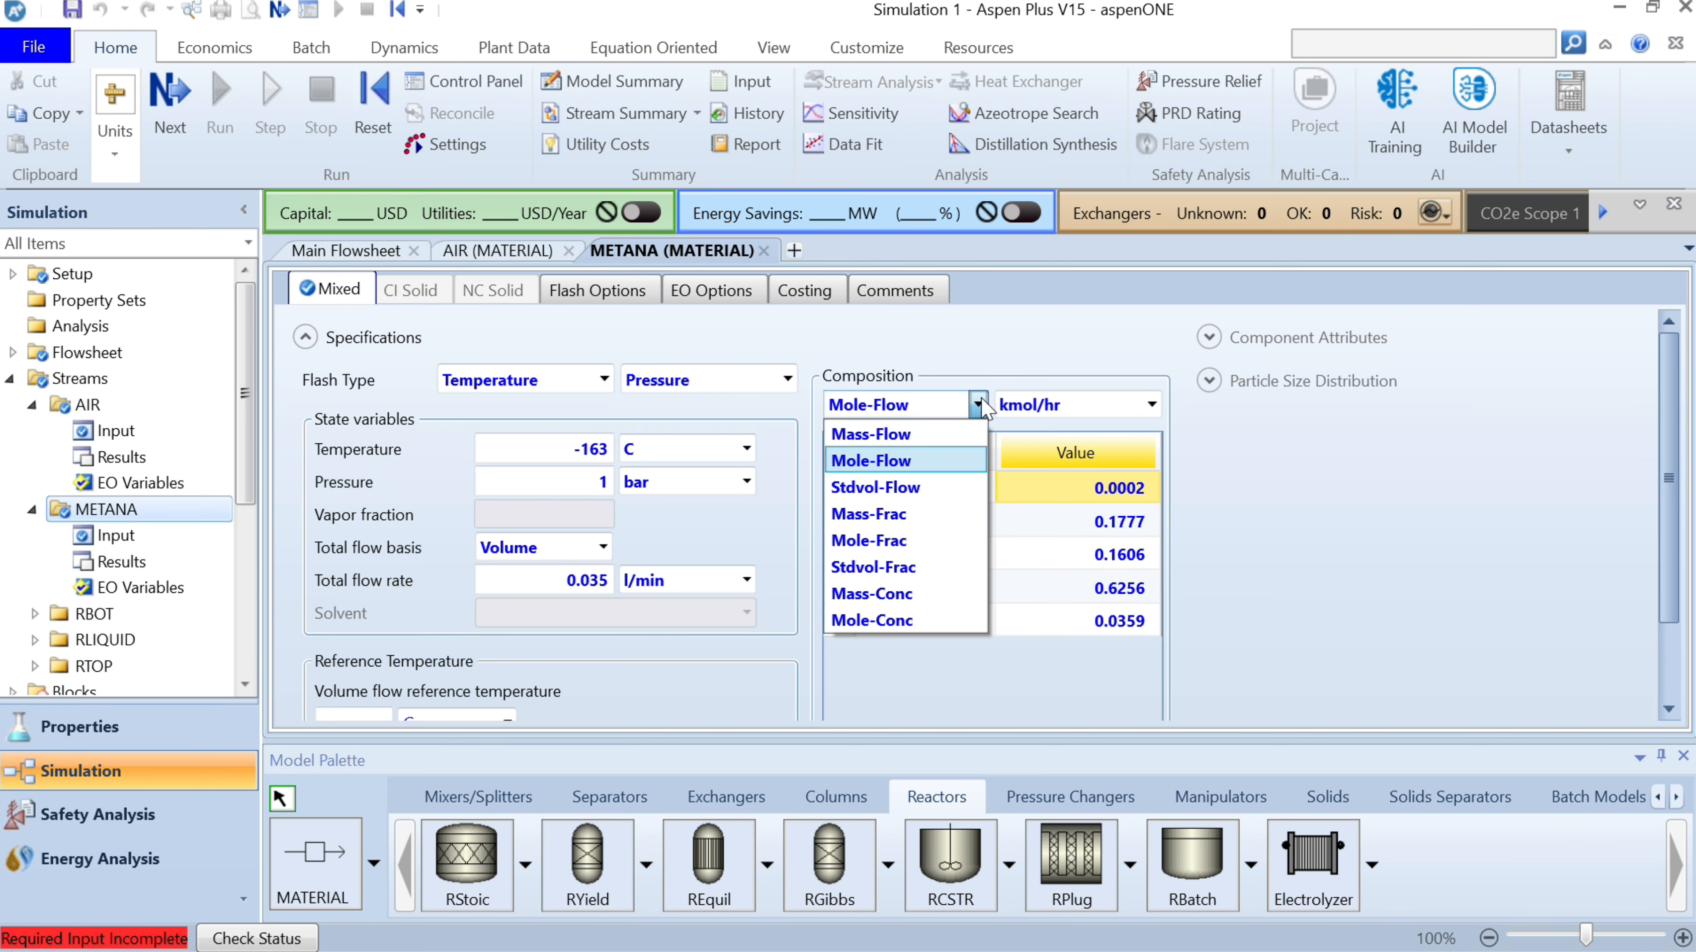
pyautogui.click(890, 540)
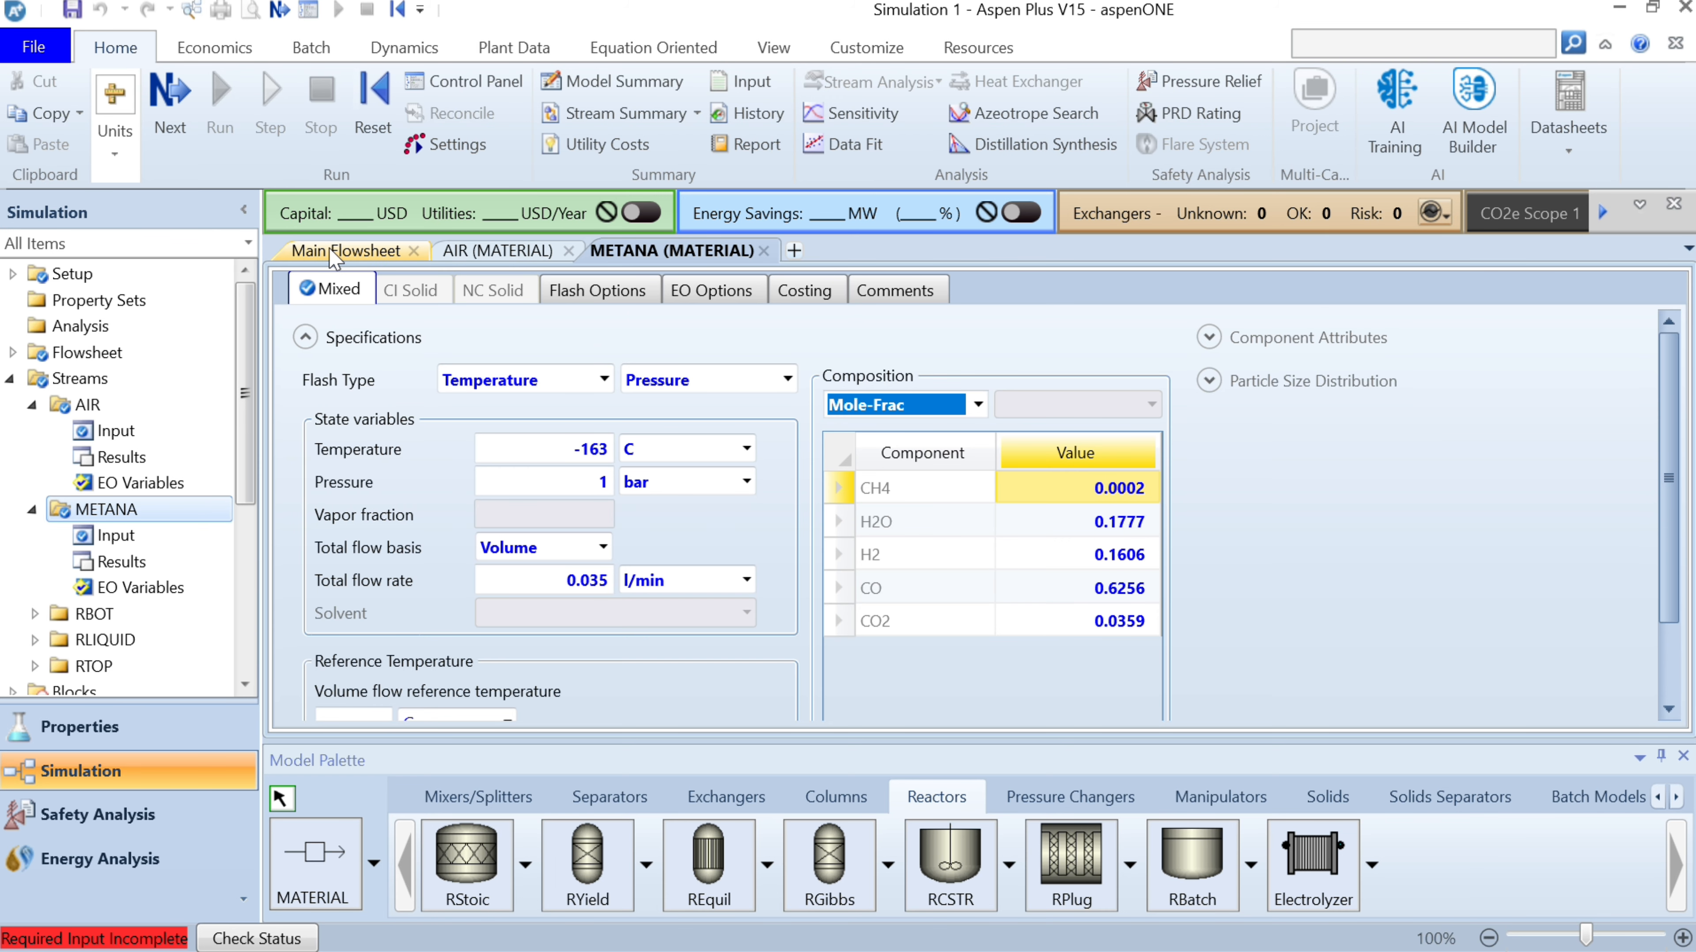
pyautogui.click(380, 252)
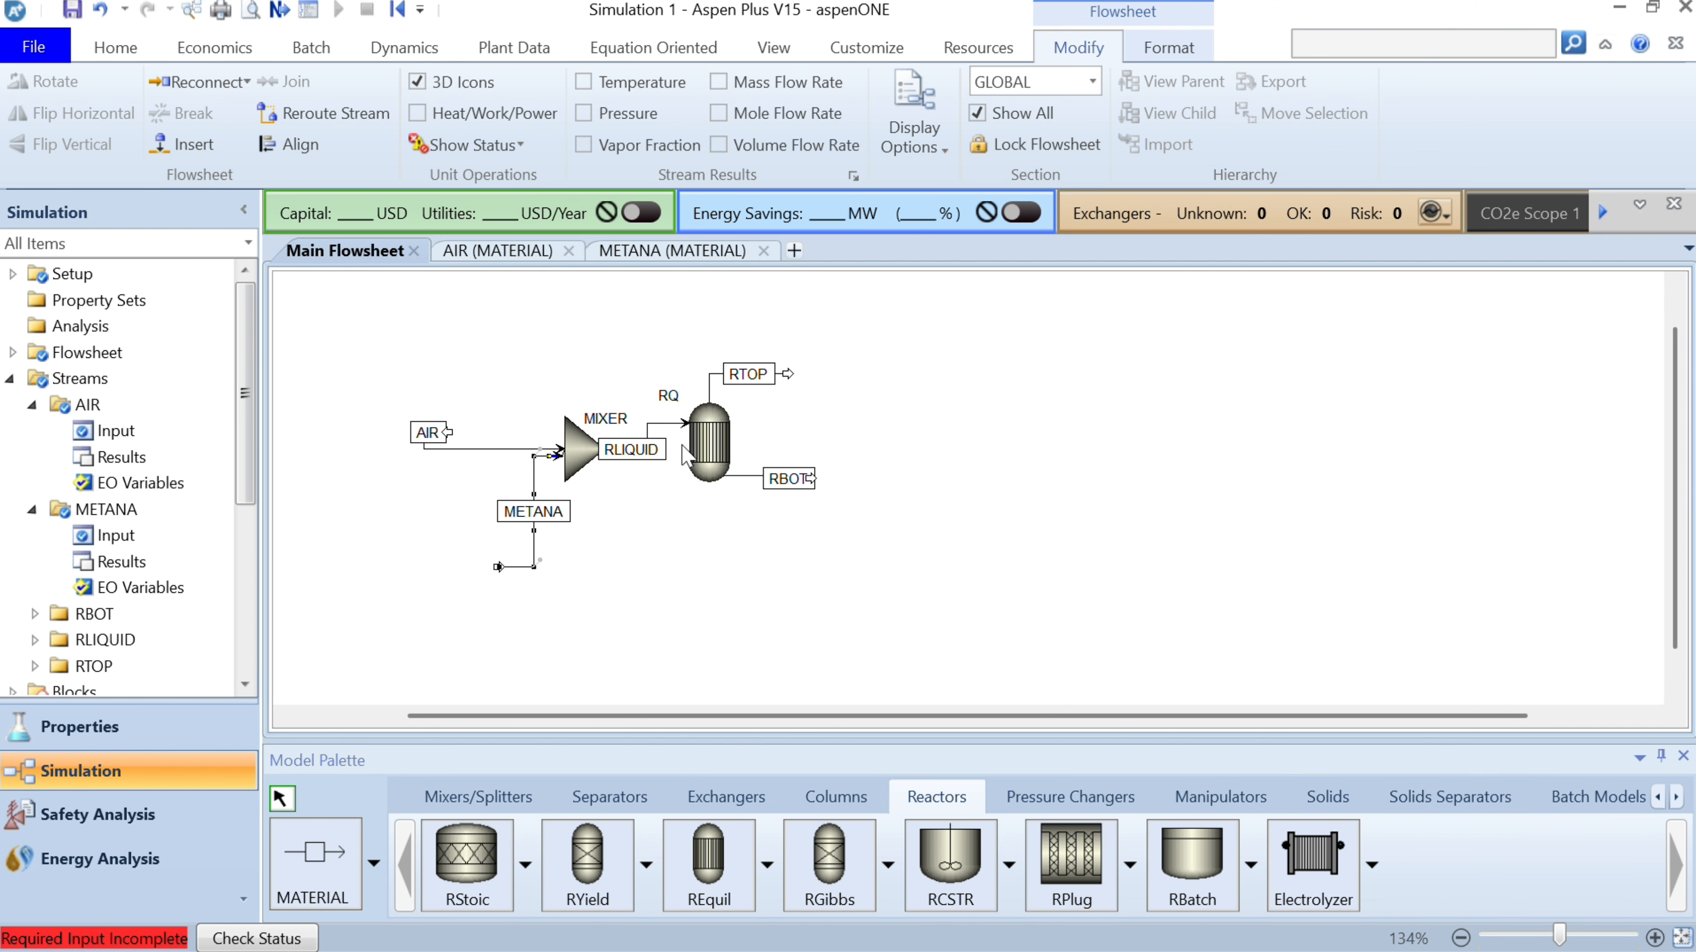
# Step: Open the RQ reactor's specifications from the flowsheet and set its temperature to 900 C and pressure to 1 bar
pyautogui.click(711, 440)
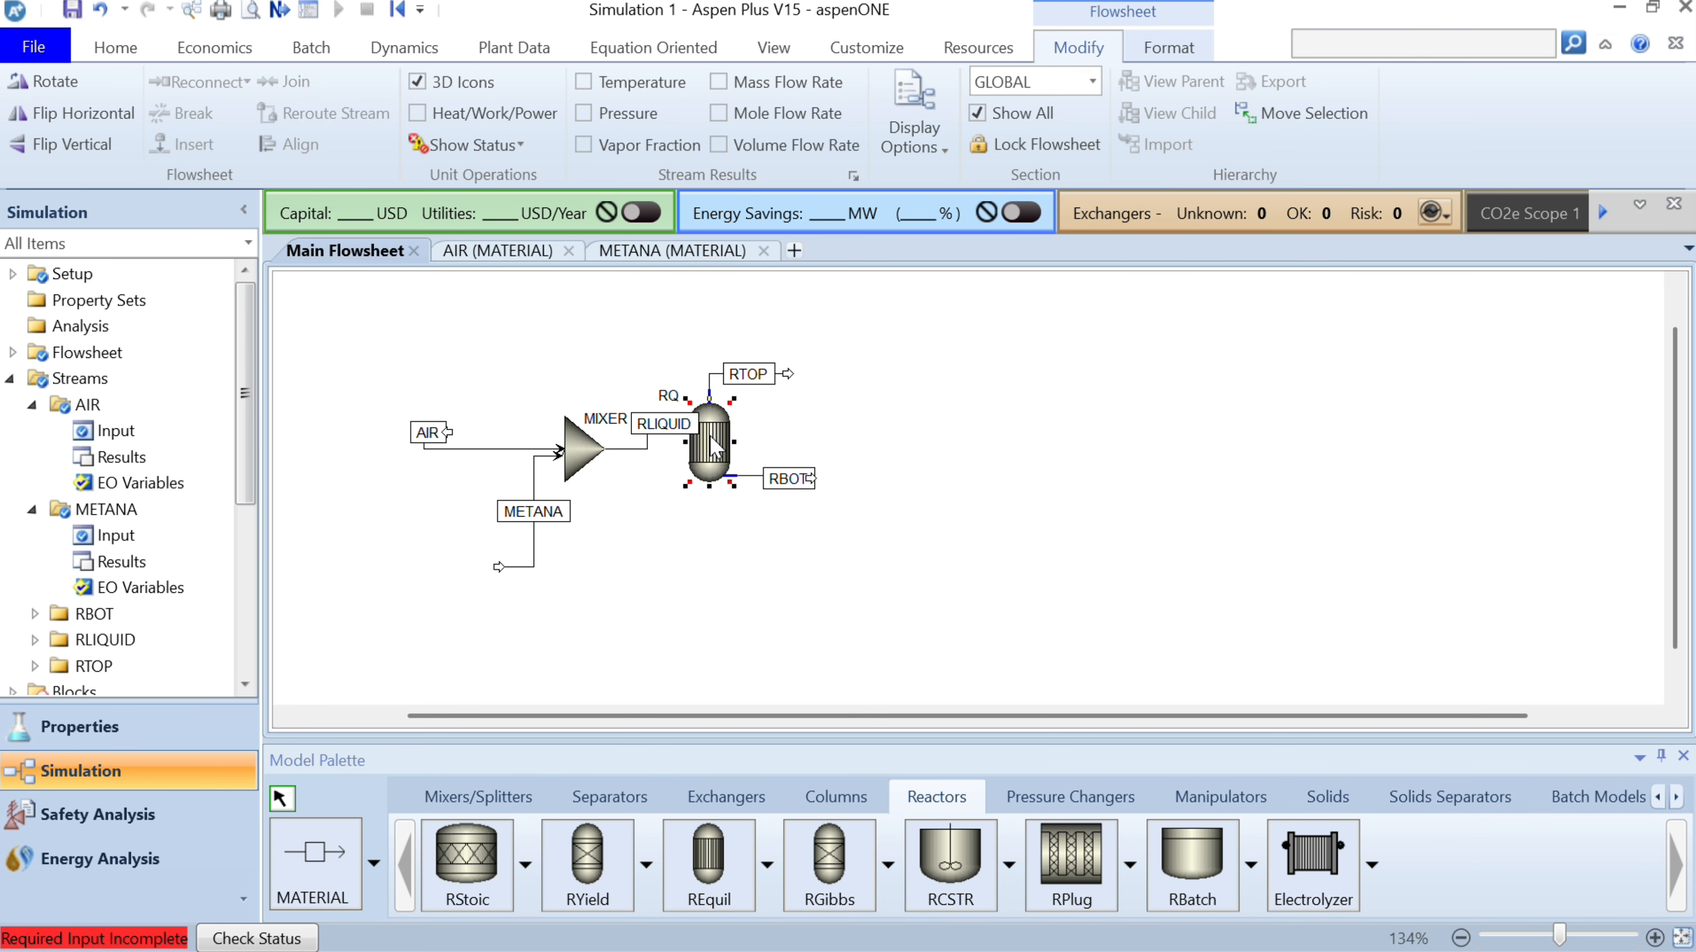
pyautogui.doubleClick(711, 437)
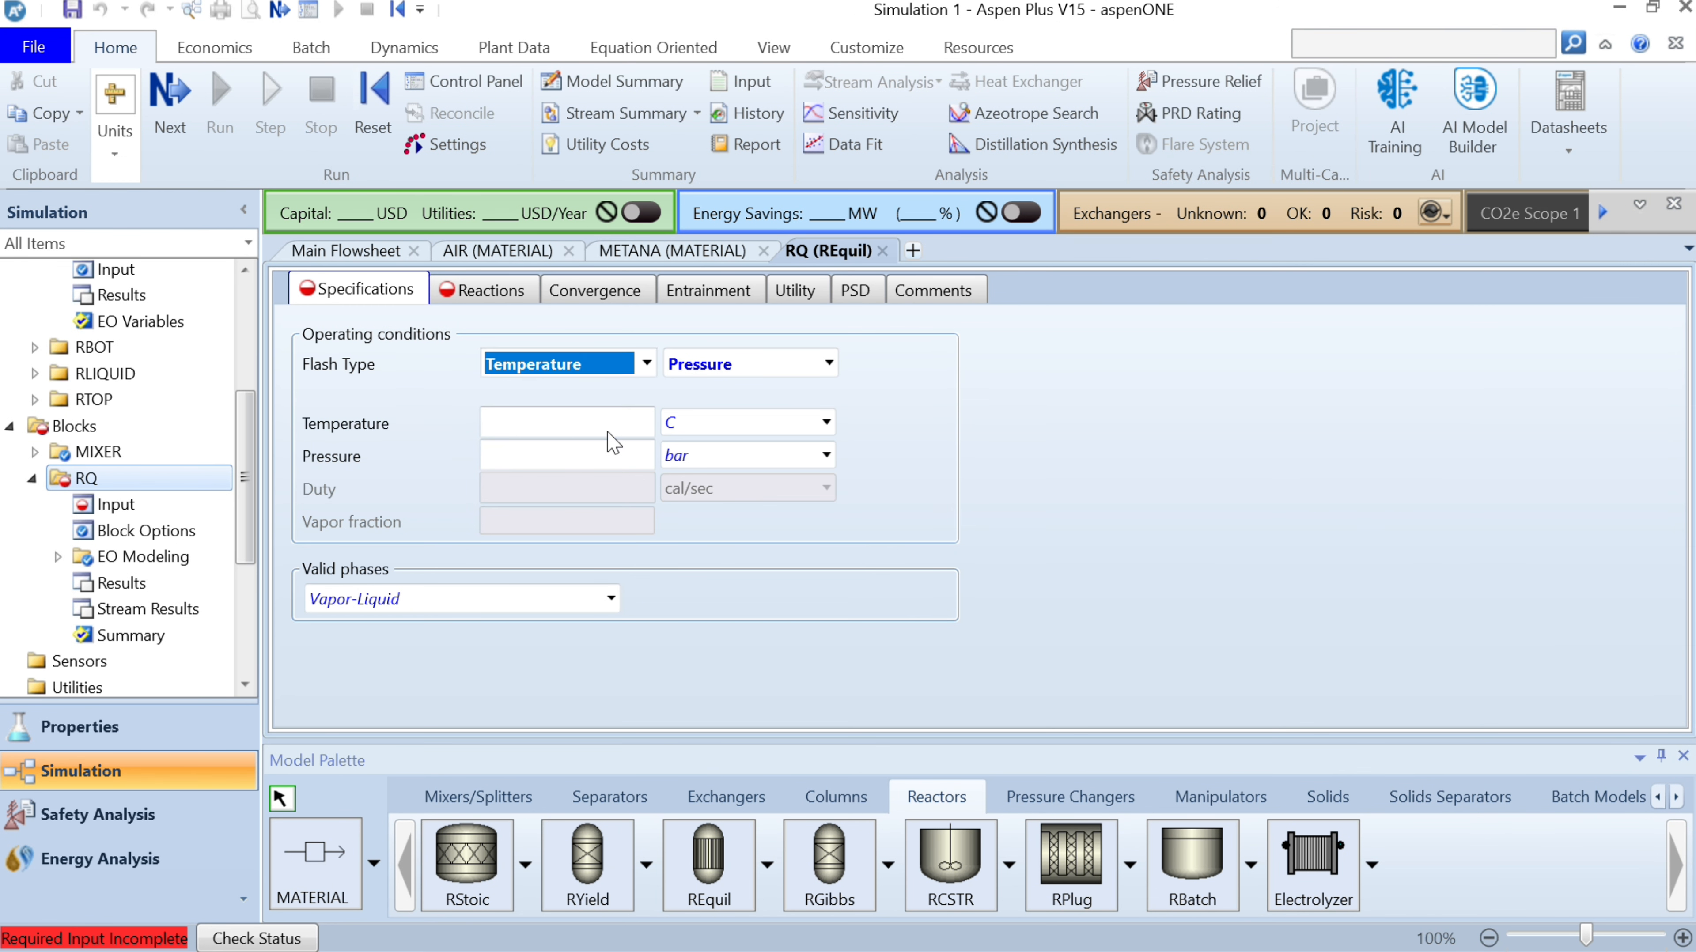
pyautogui.click(610, 431)
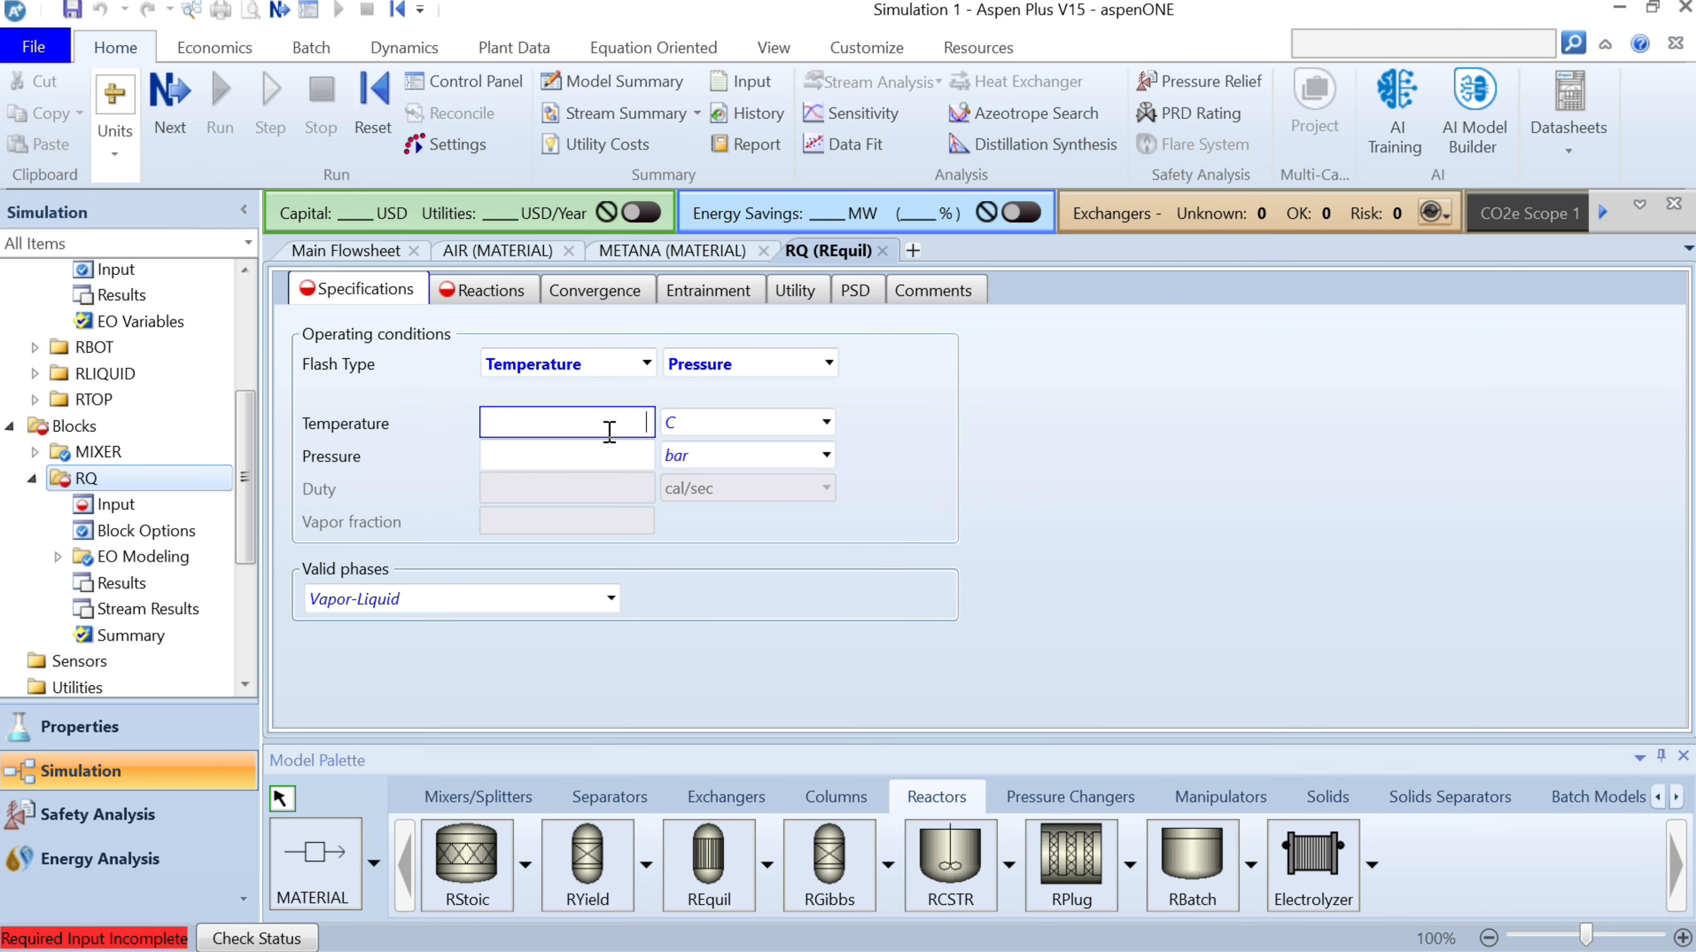
pyautogui.write('900')
pyautogui.click(620, 449)
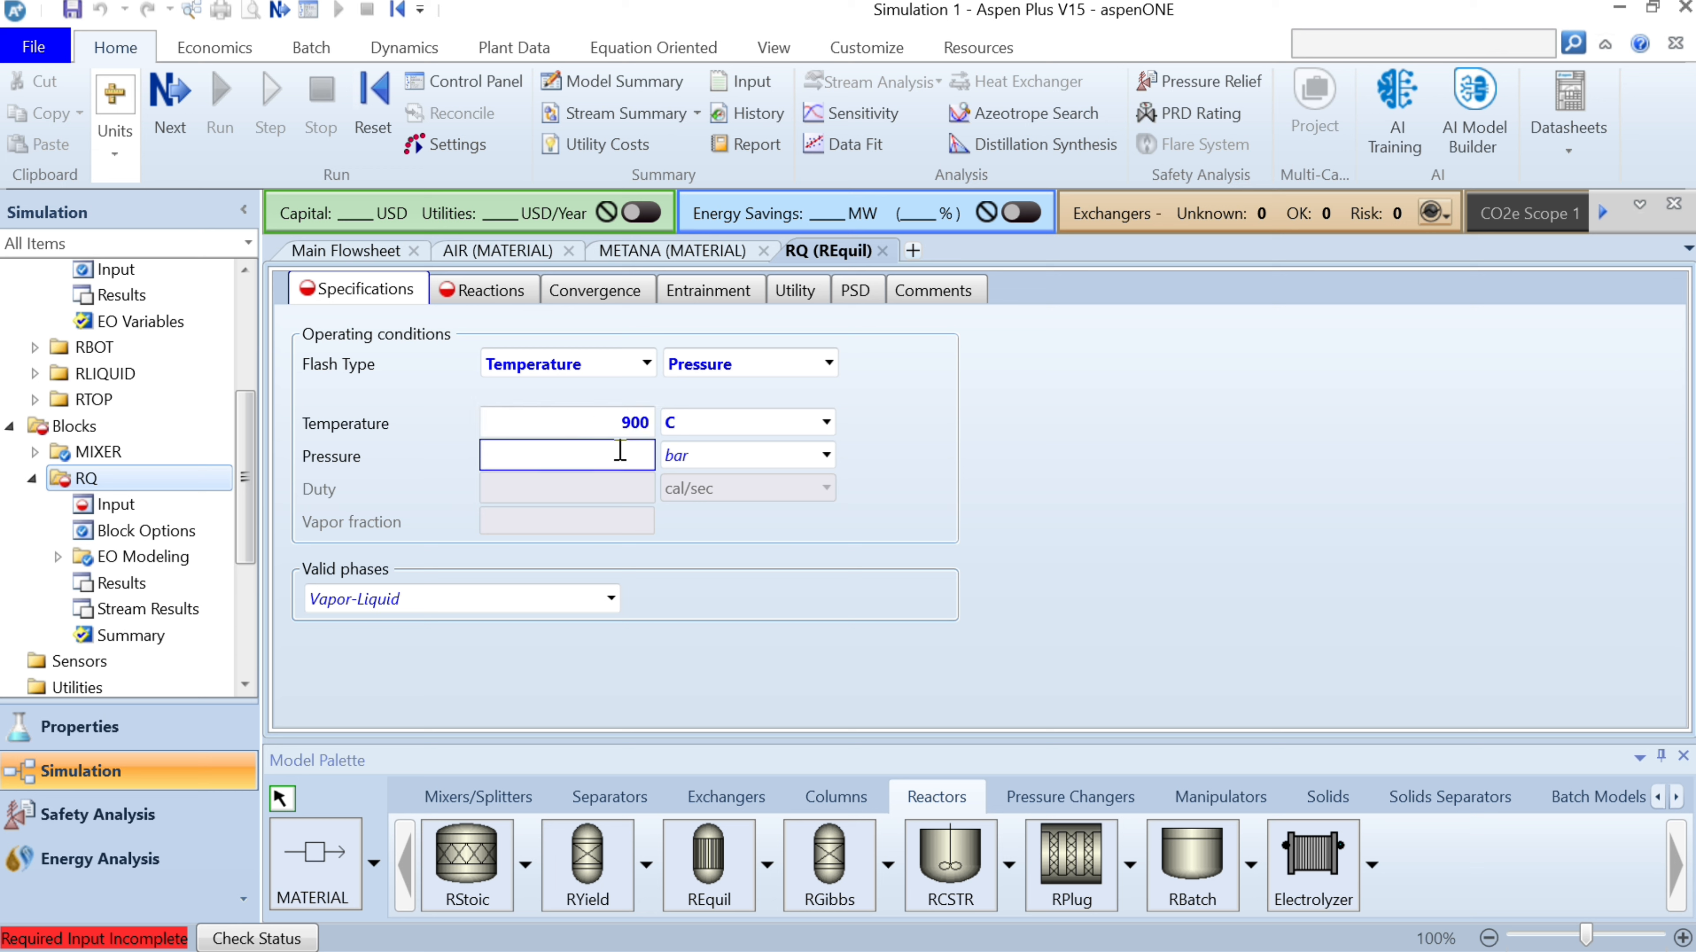
pyautogui.write('1')
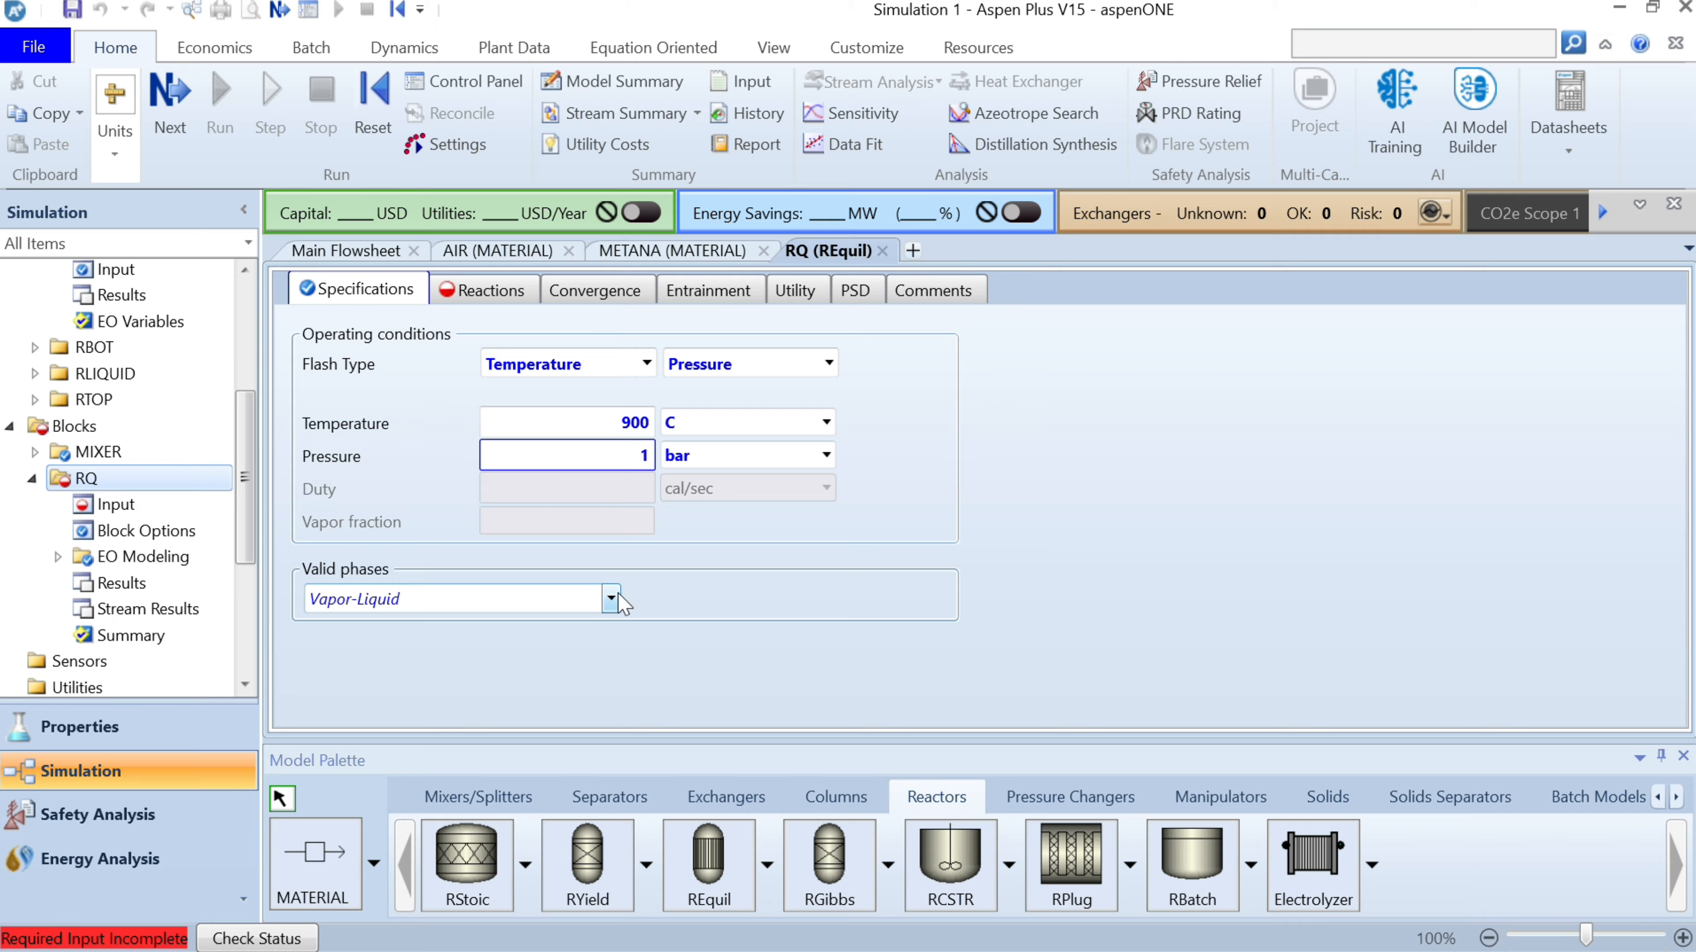
# Step: Create reaction 1 for the RQ reactor and add CH4 and H2O as its reactants
pyautogui.click(505, 300)
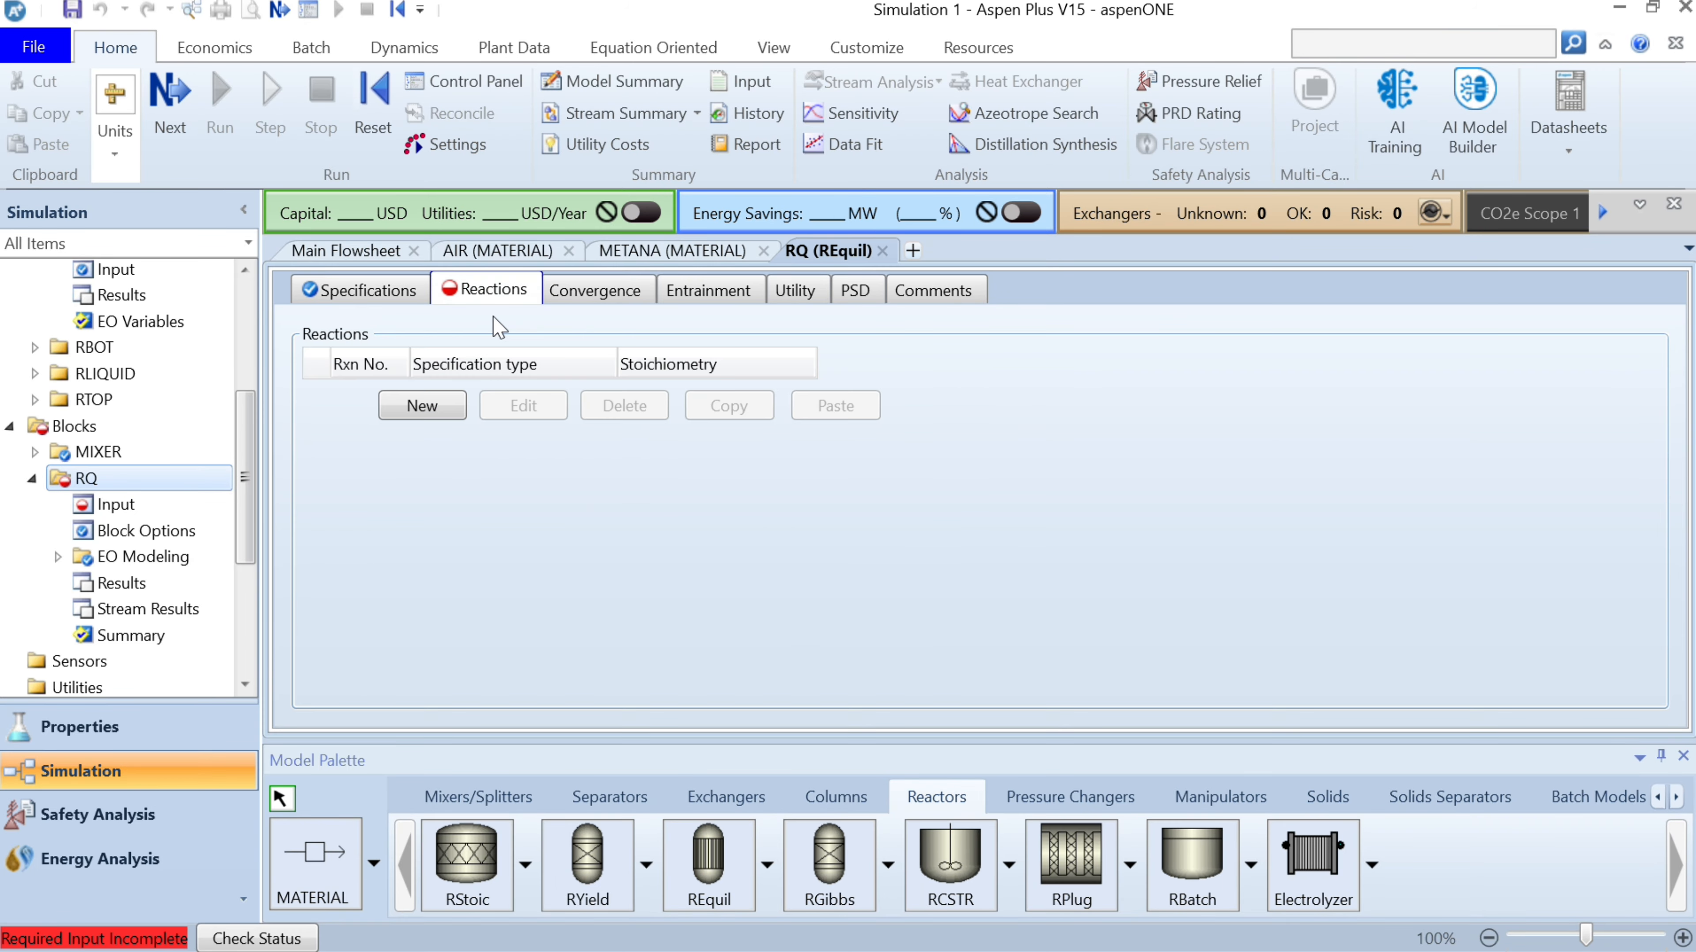
pyautogui.click(422, 406)
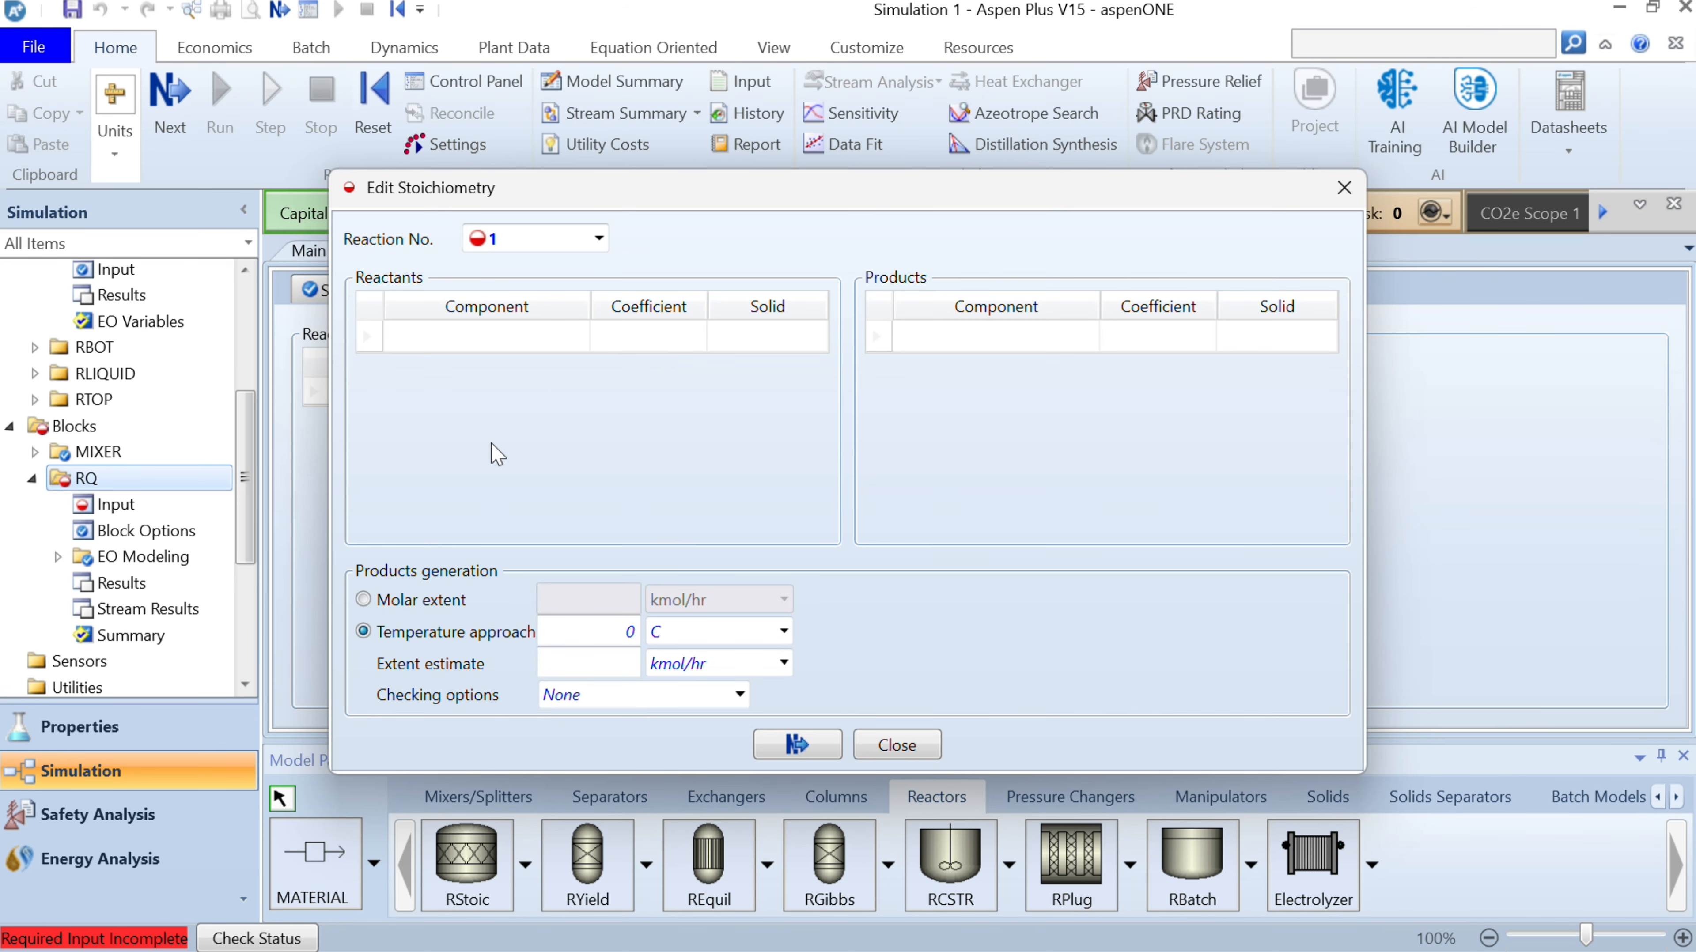
pyautogui.click(556, 353)
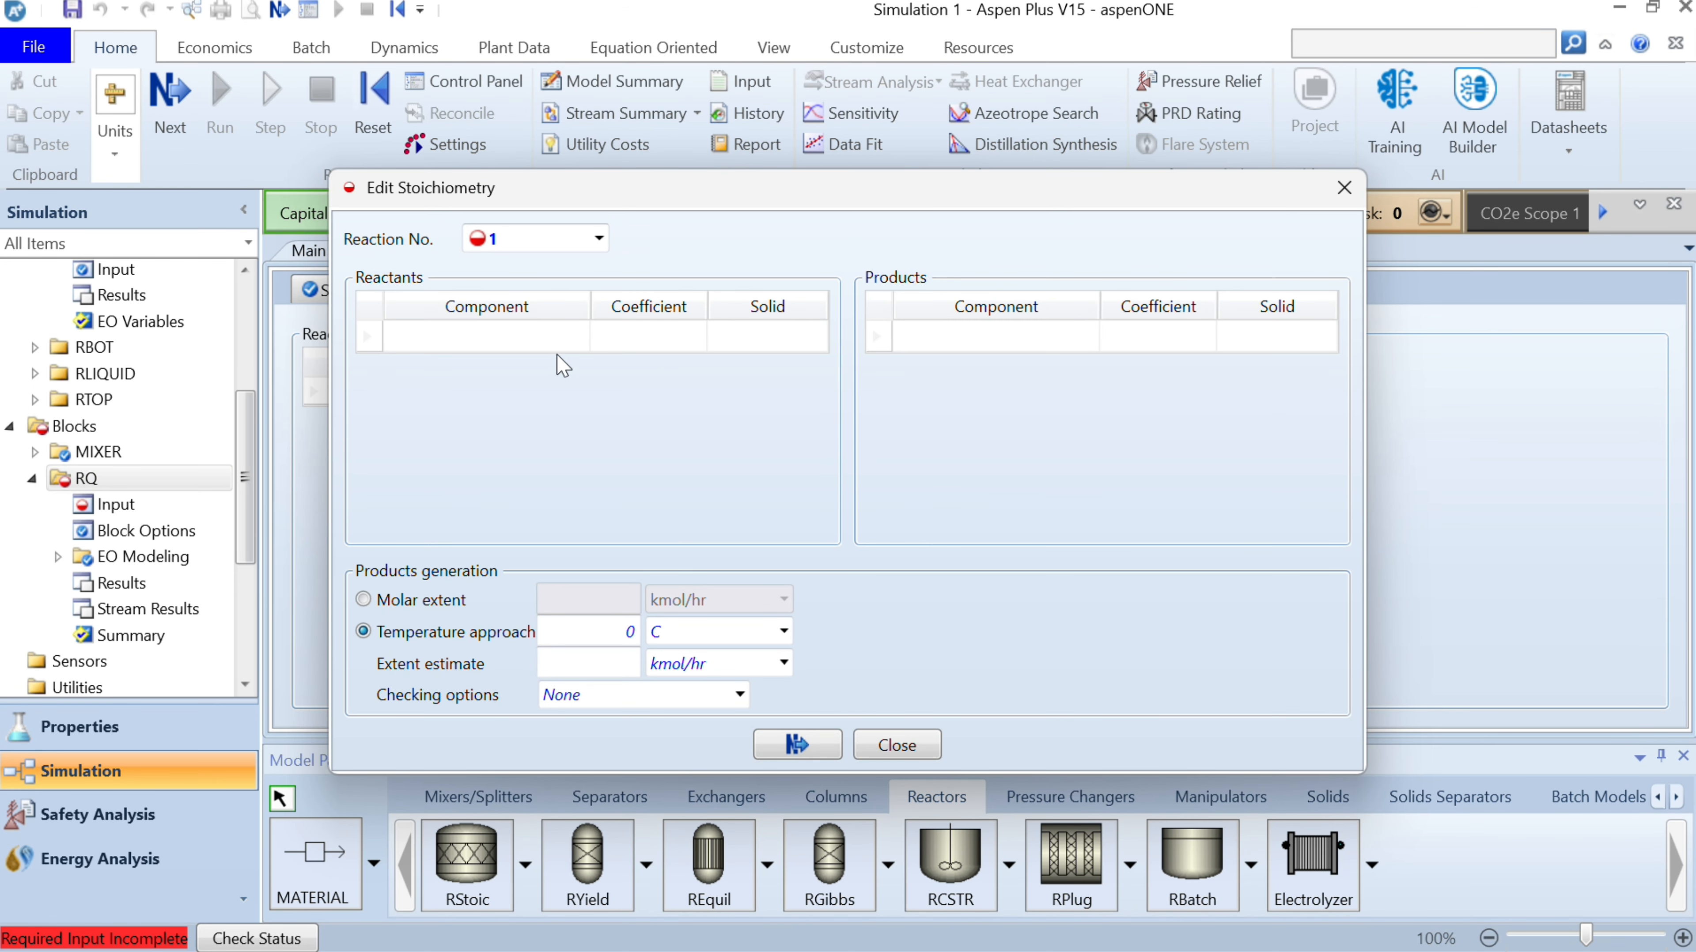
pyautogui.click(537, 336)
pyautogui.click(579, 336)
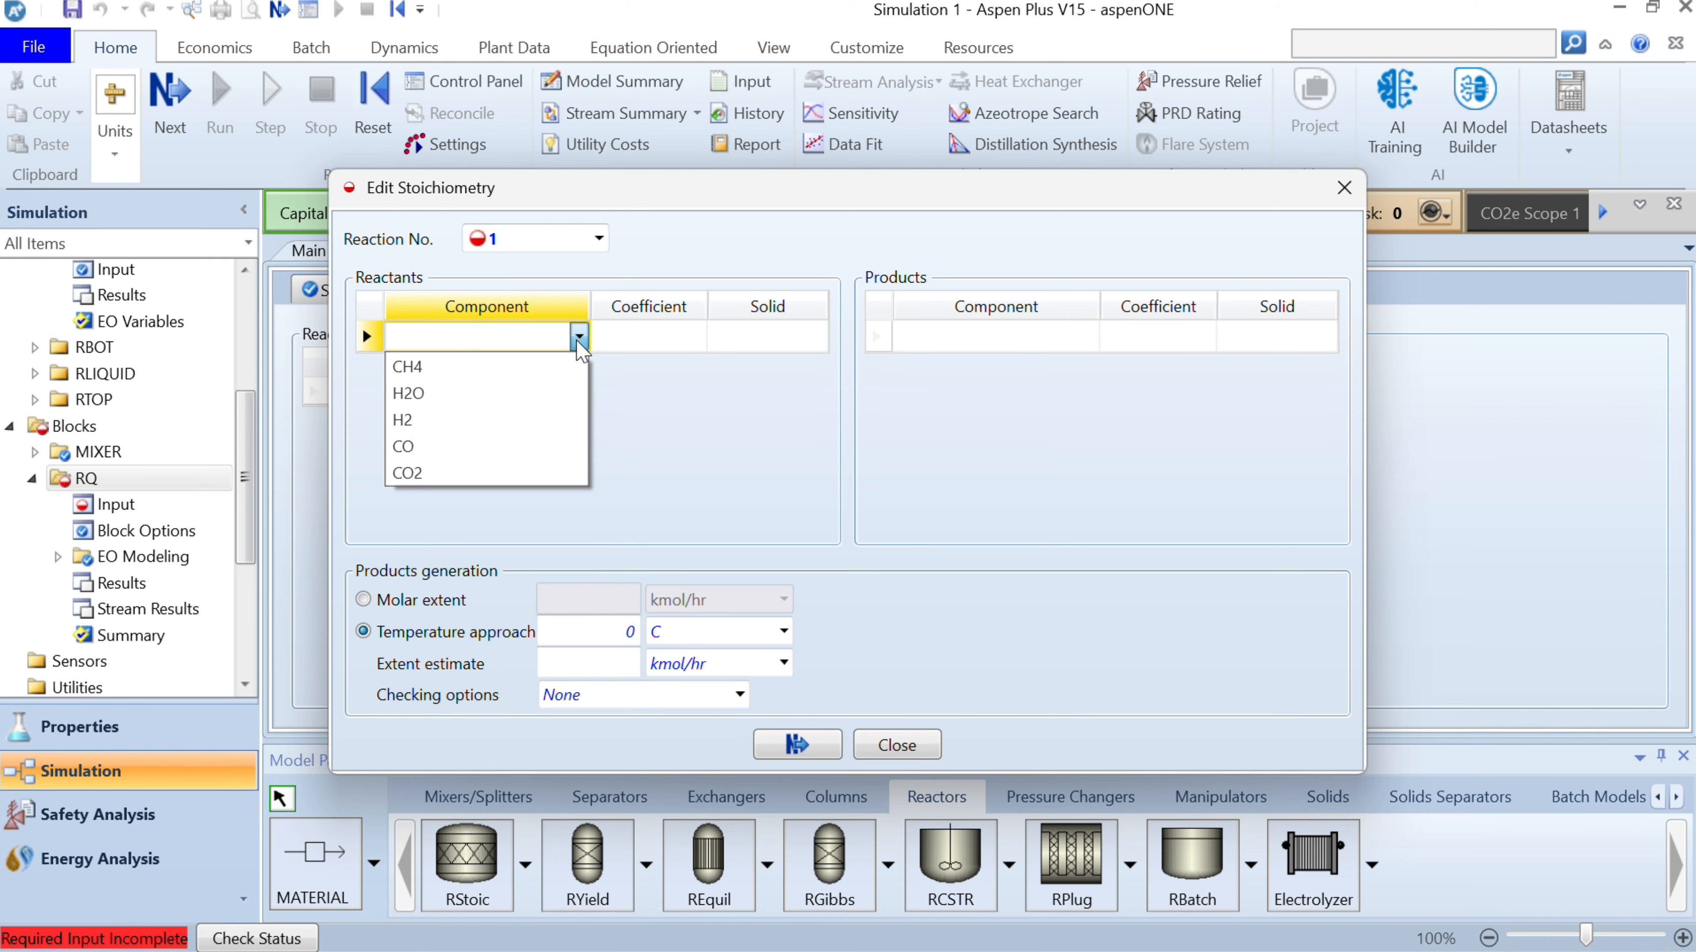
pyautogui.click(527, 378)
pyautogui.click(574, 369)
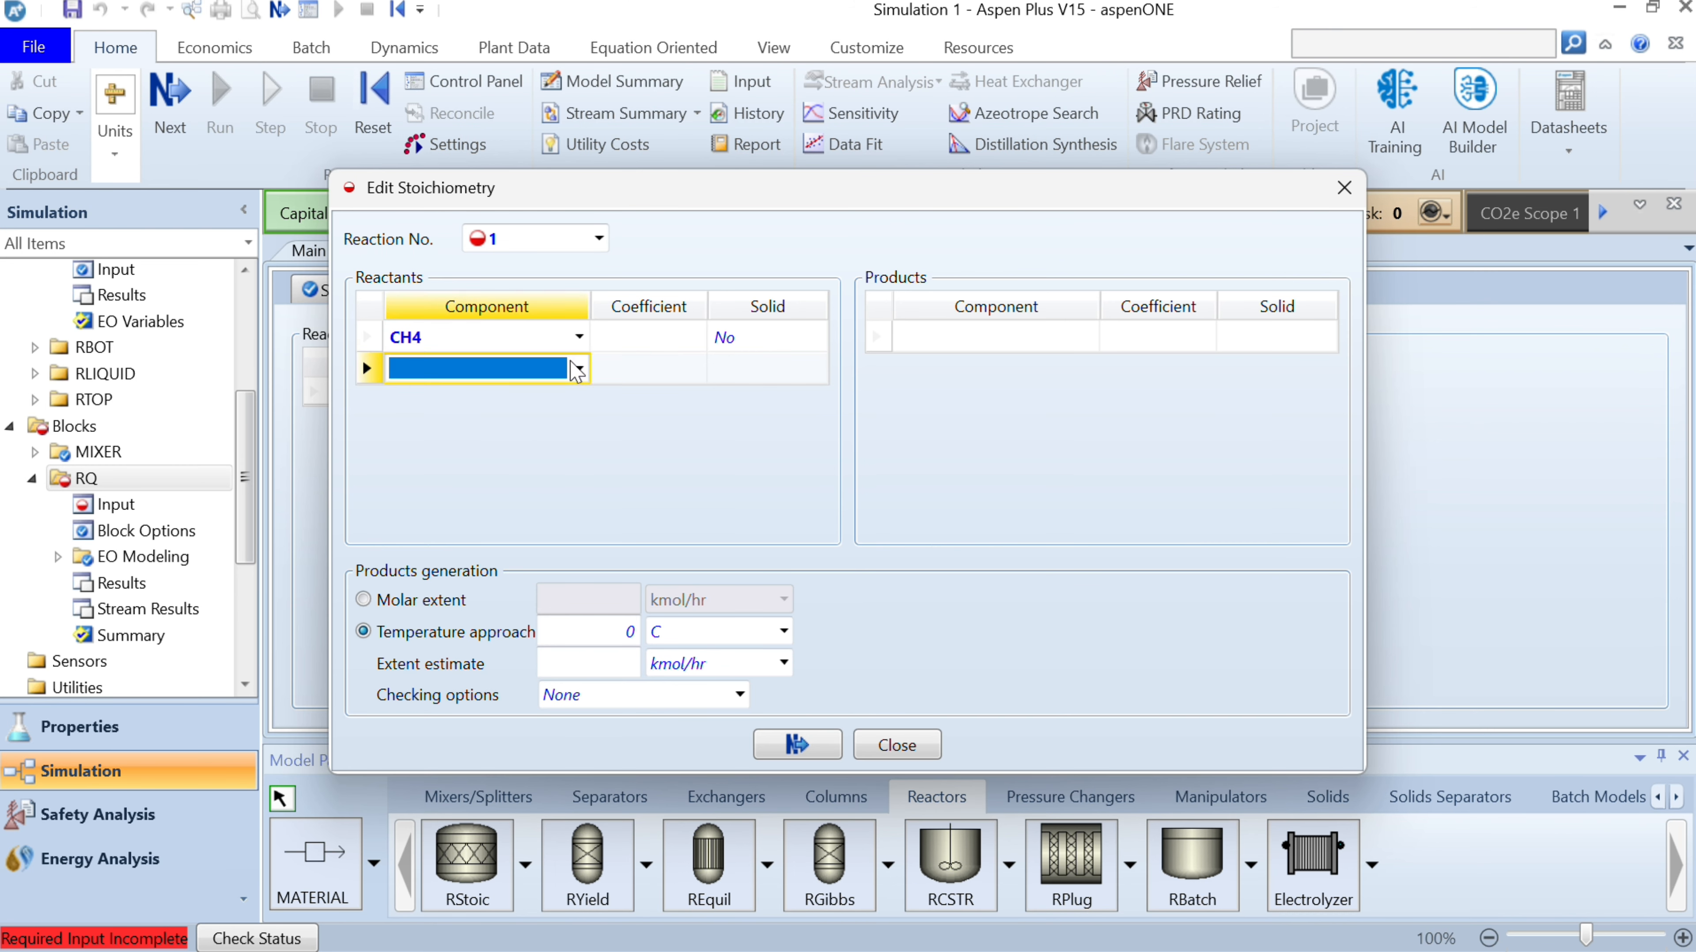
pyautogui.click(577, 369)
pyautogui.click(534, 425)
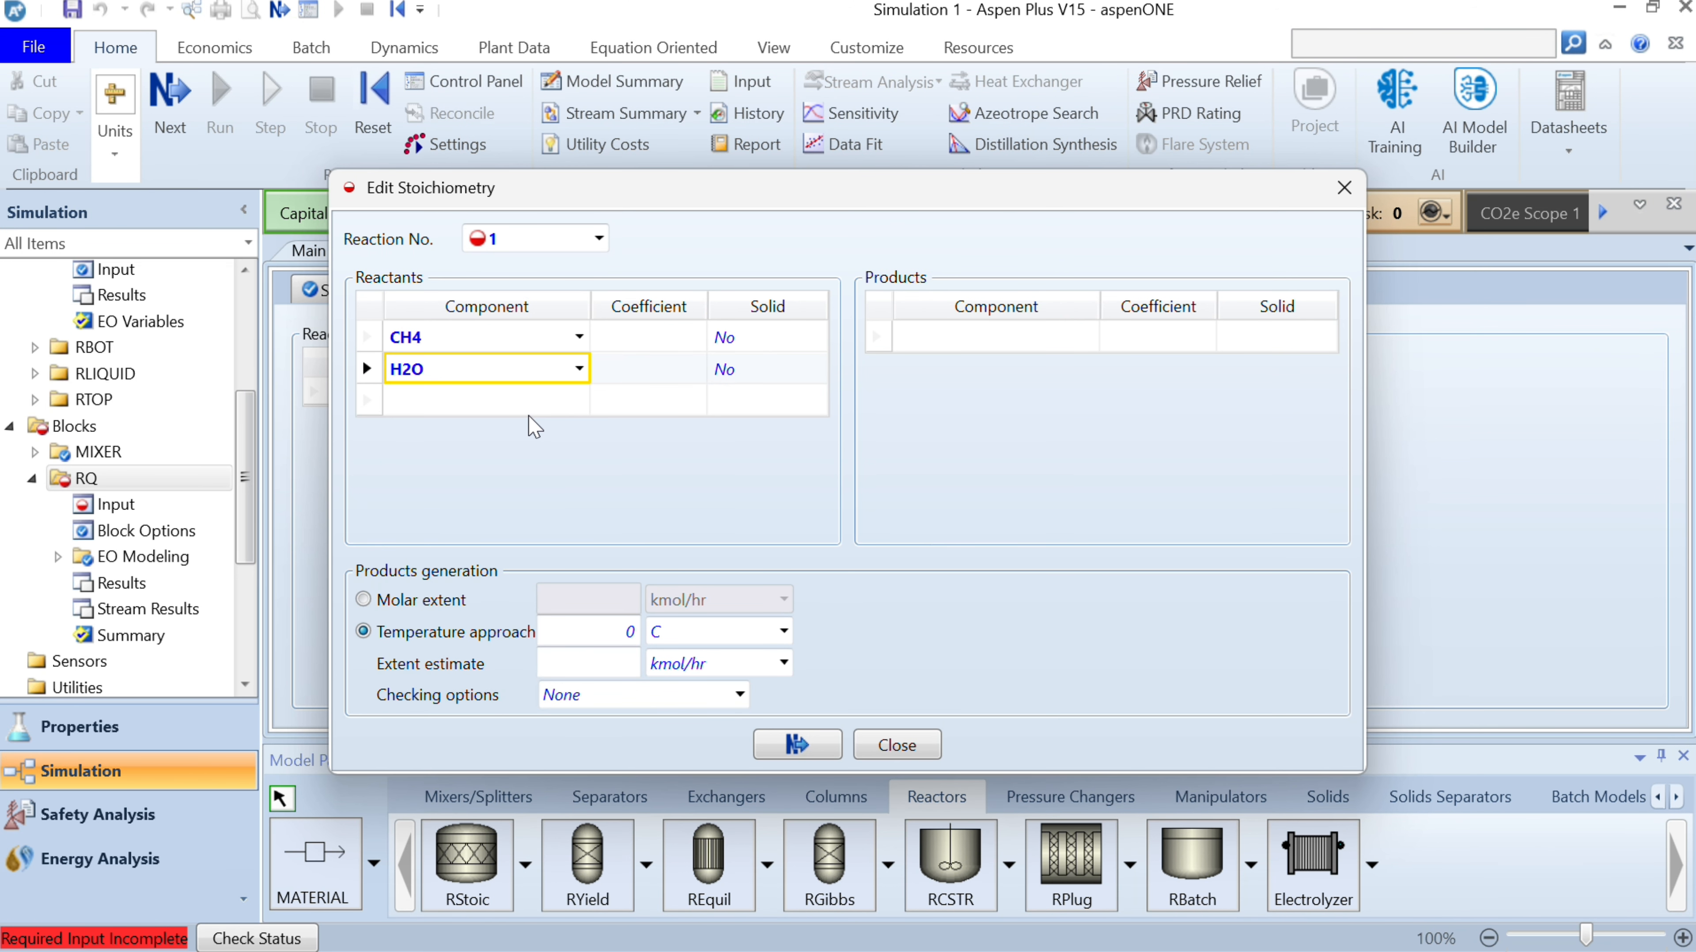
# Step: Add CO and H2 as the products of reaction 1
pyautogui.click(639, 346)
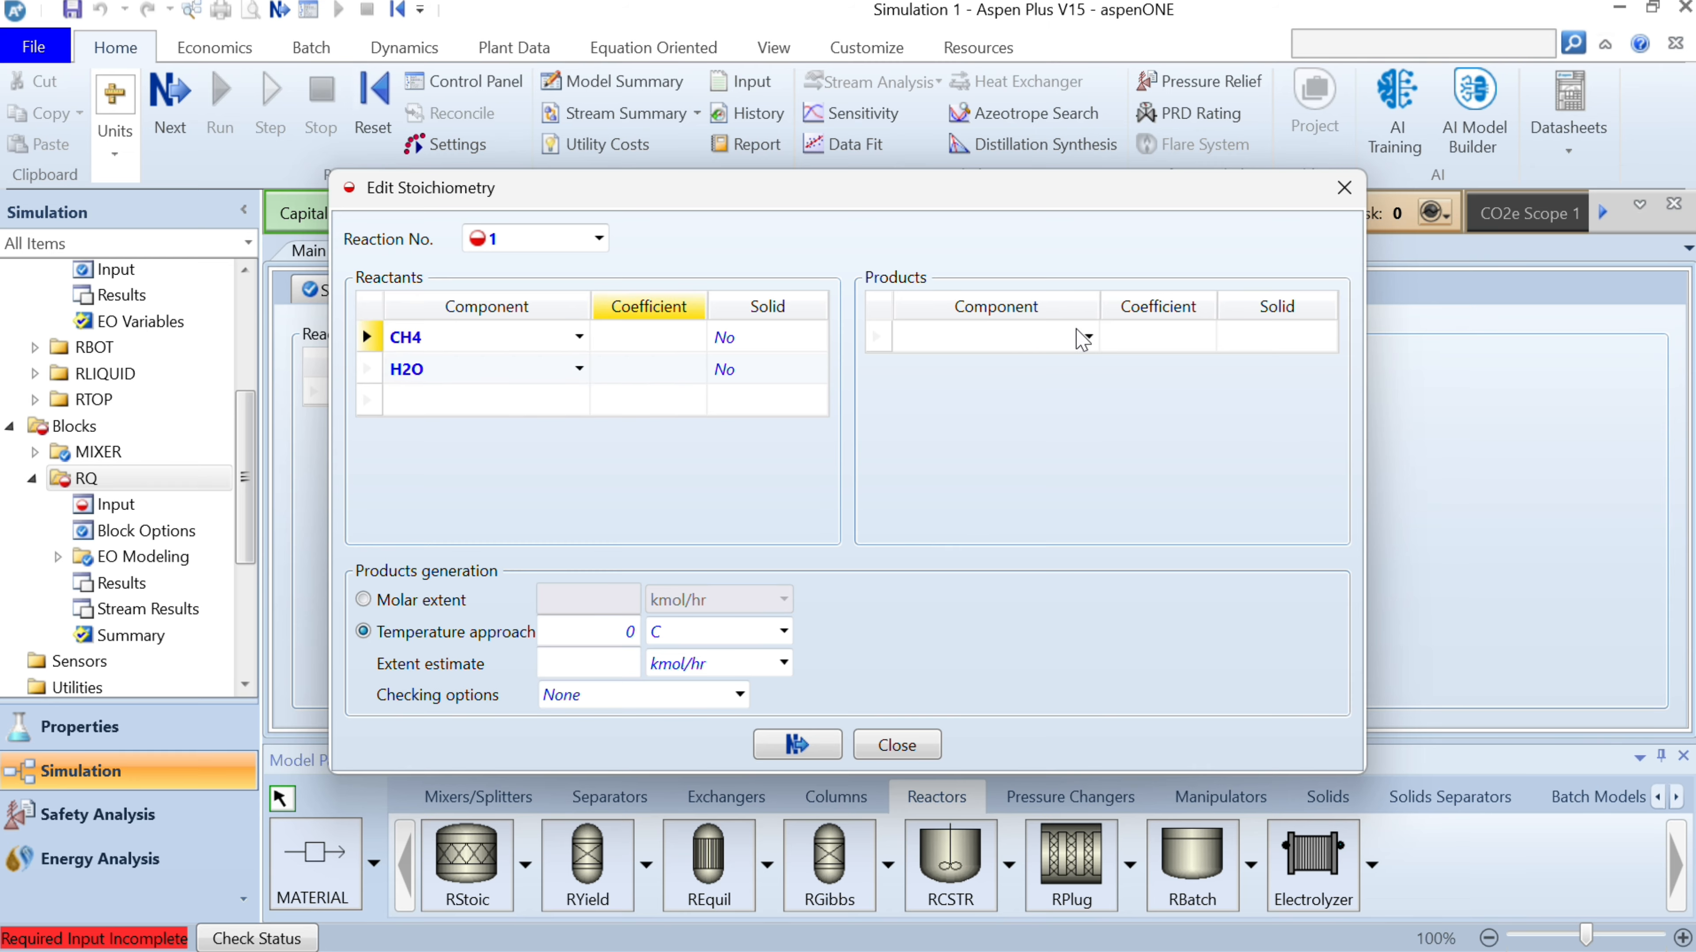
pyautogui.click(1089, 339)
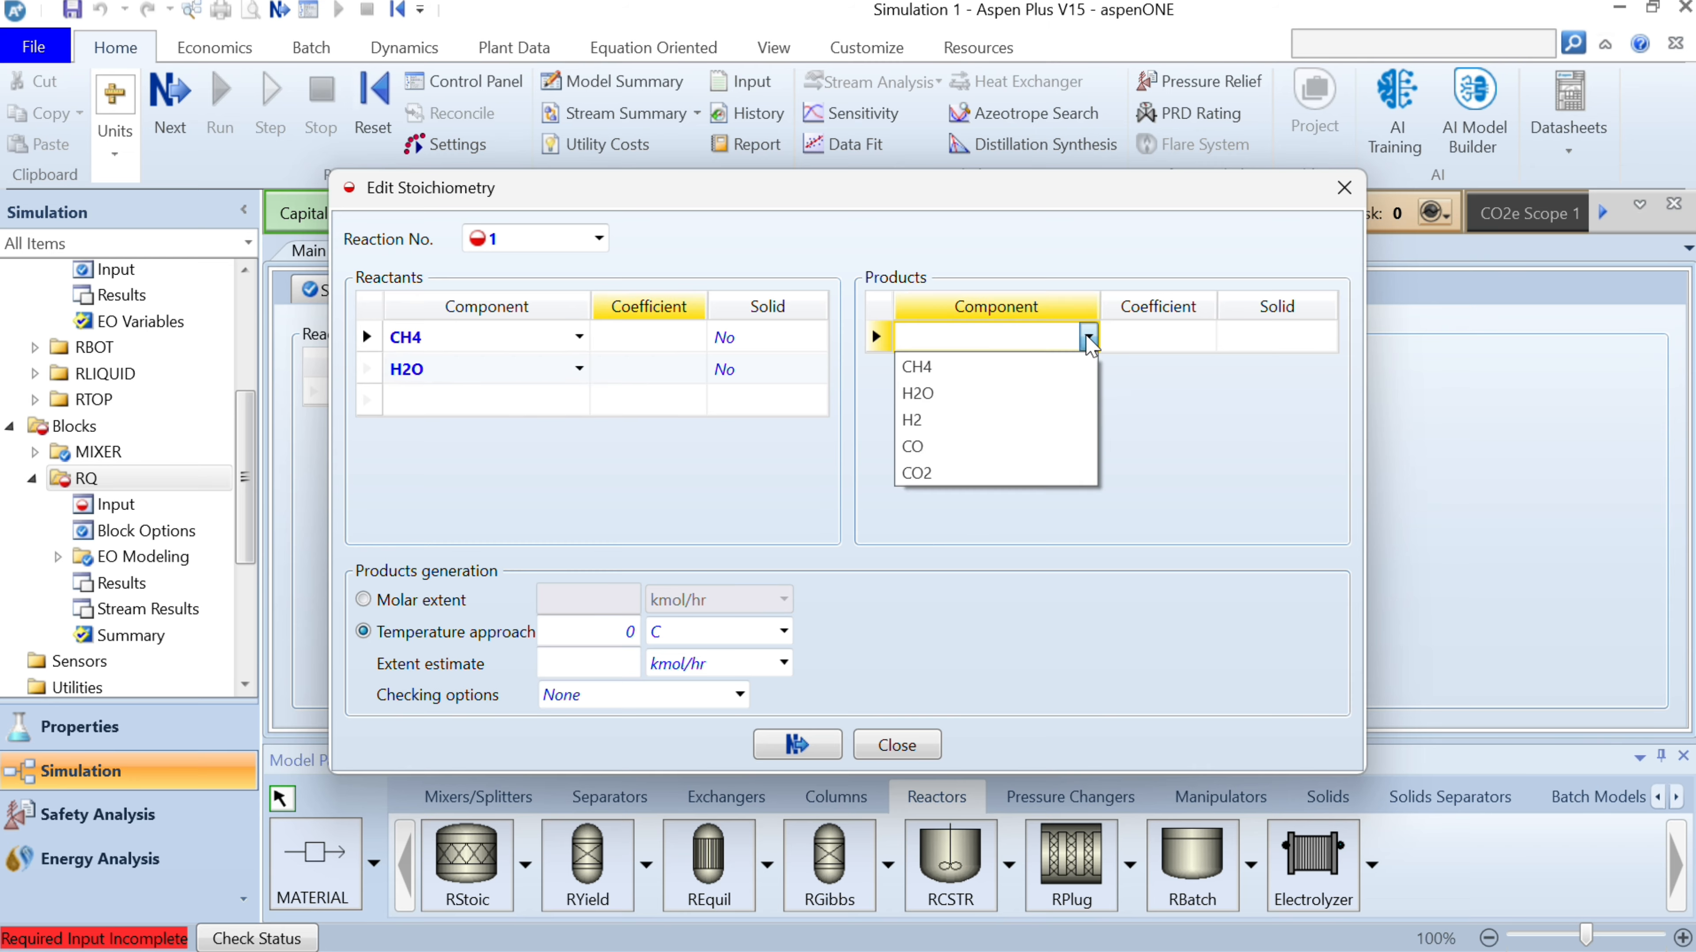
pyautogui.click(974, 447)
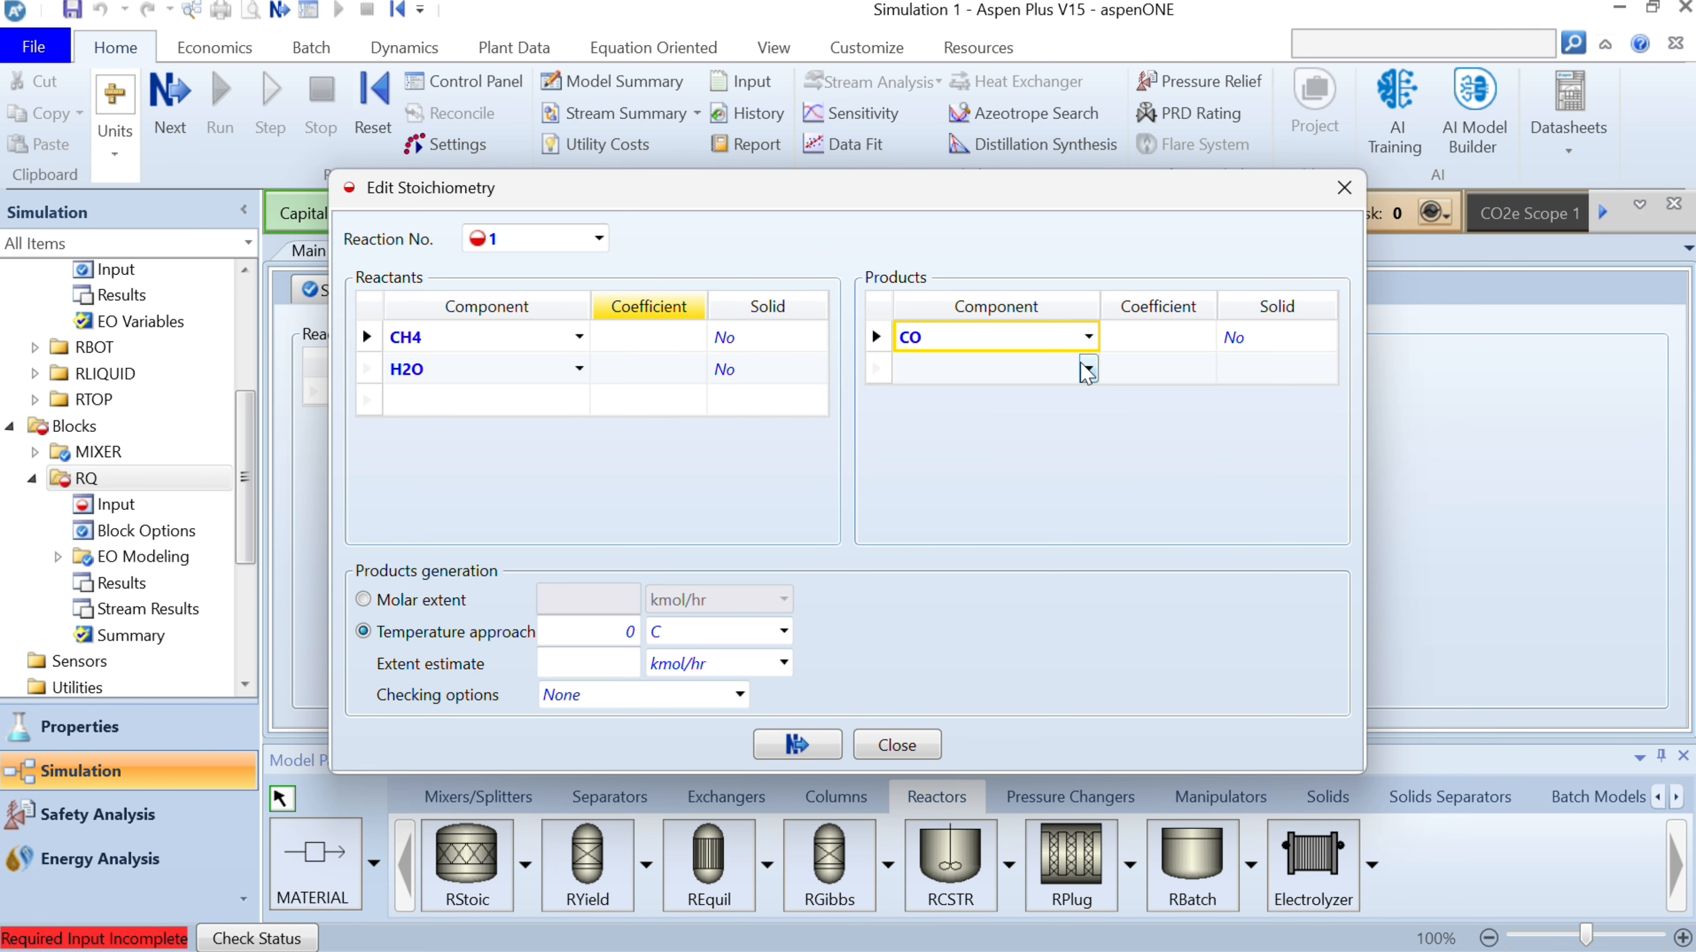
pyautogui.click(1082, 369)
pyautogui.click(1088, 368)
pyautogui.click(1042, 401)
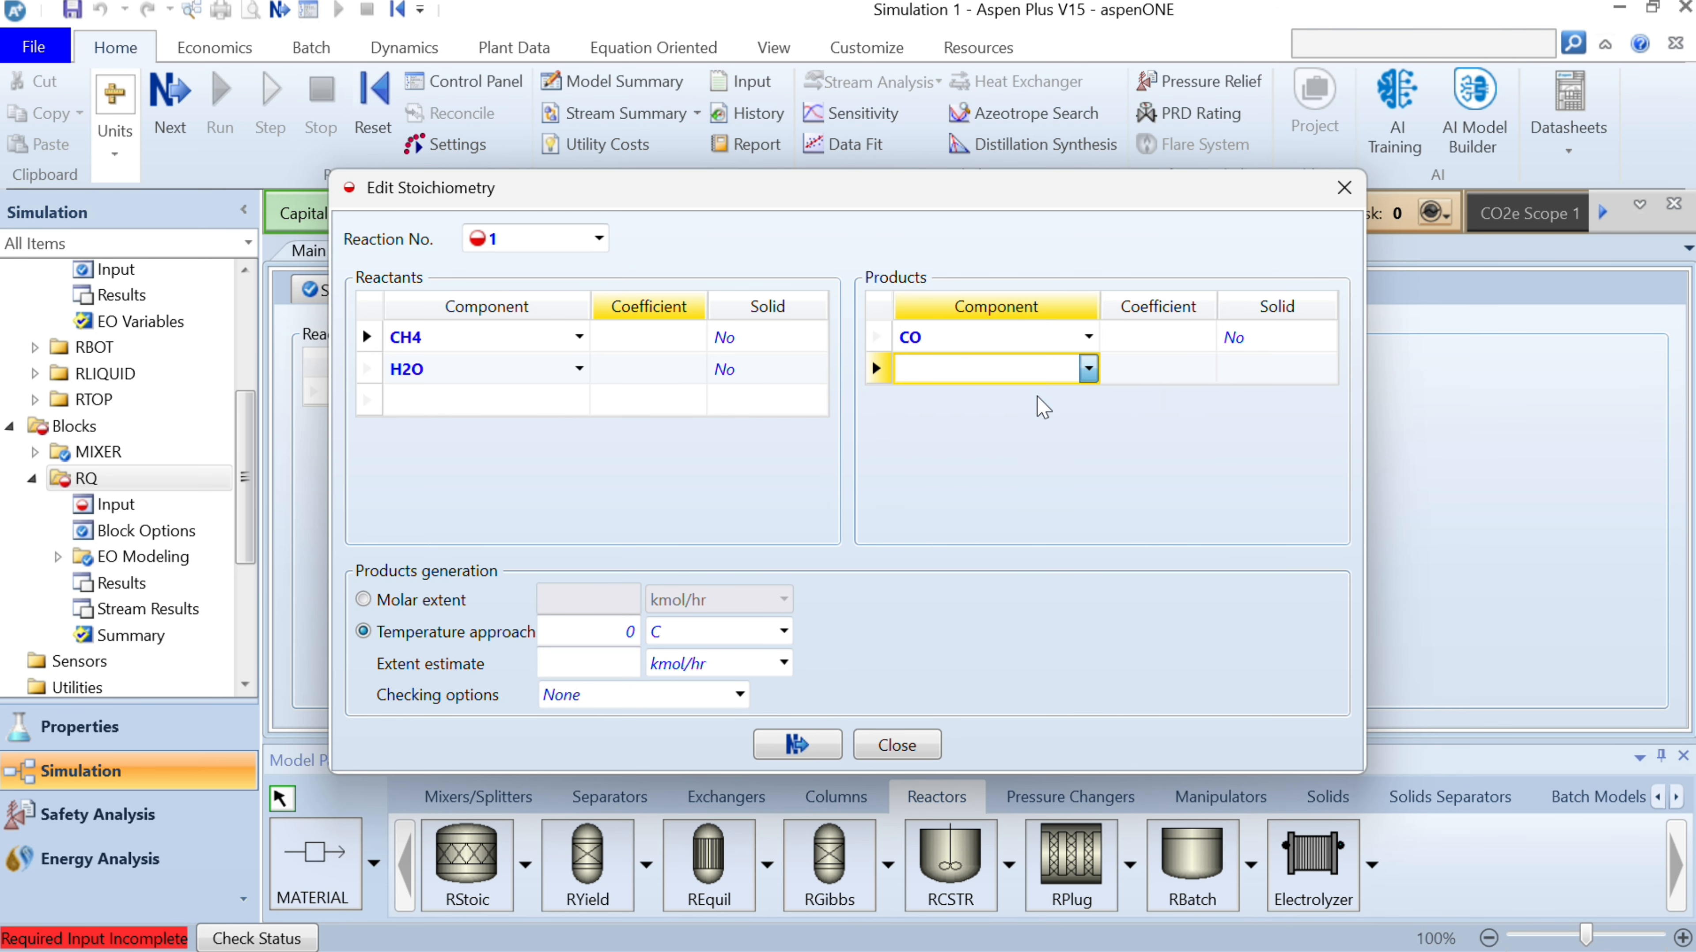
pyautogui.click(1088, 369)
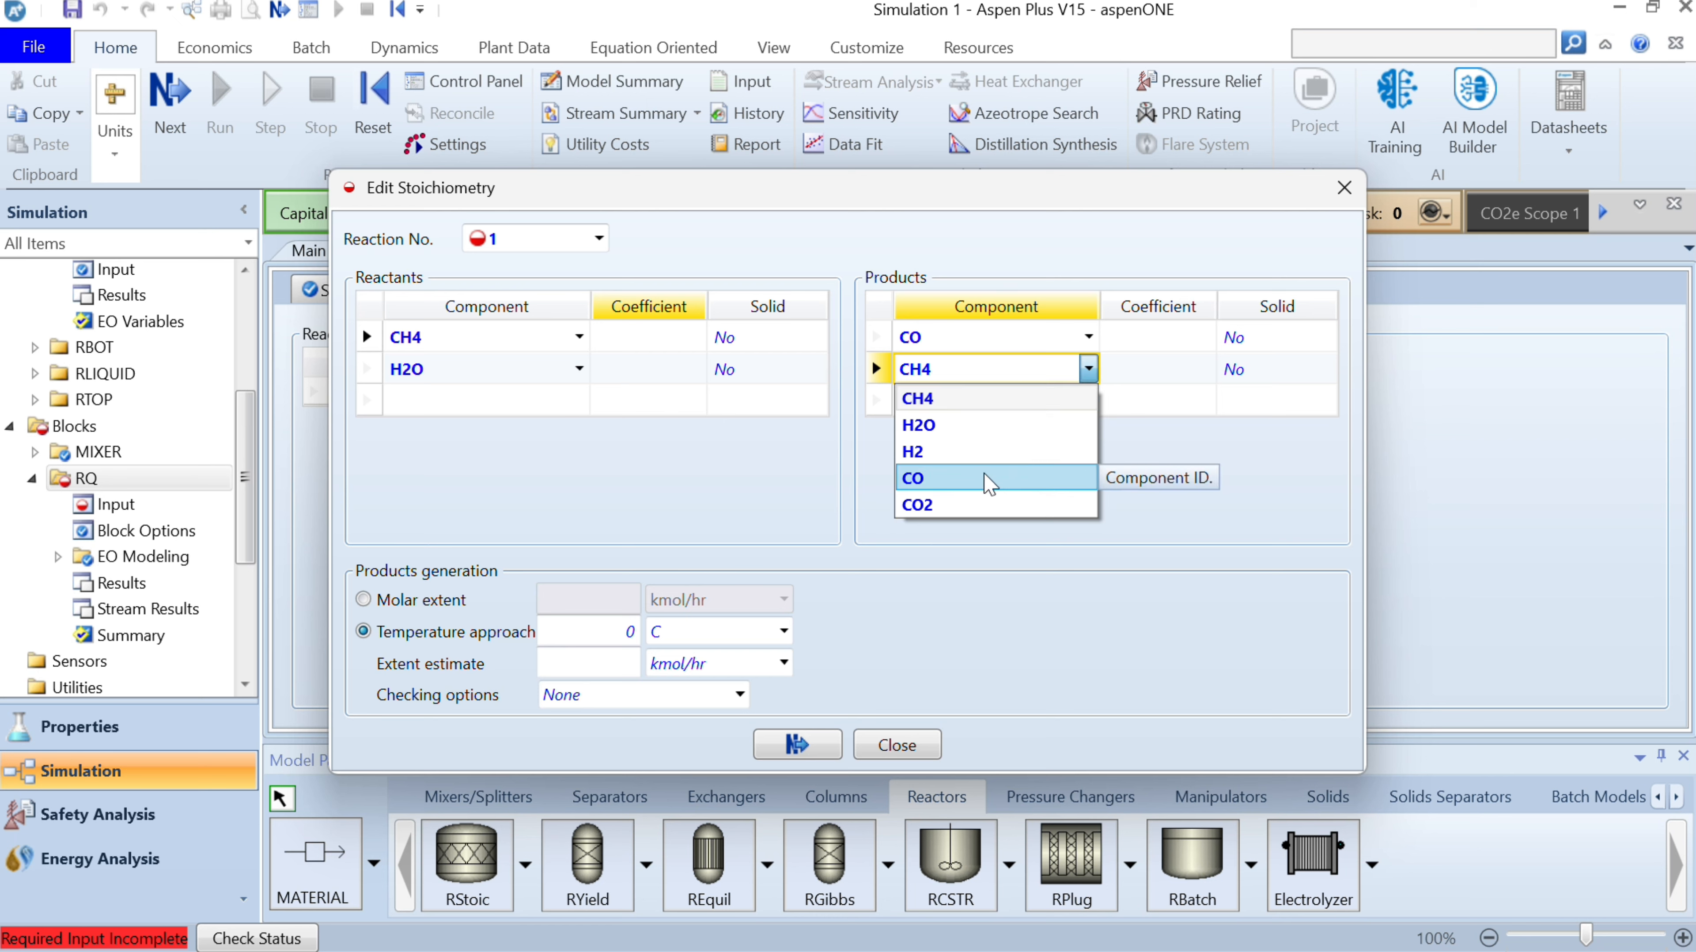
pyautogui.click(977, 461)
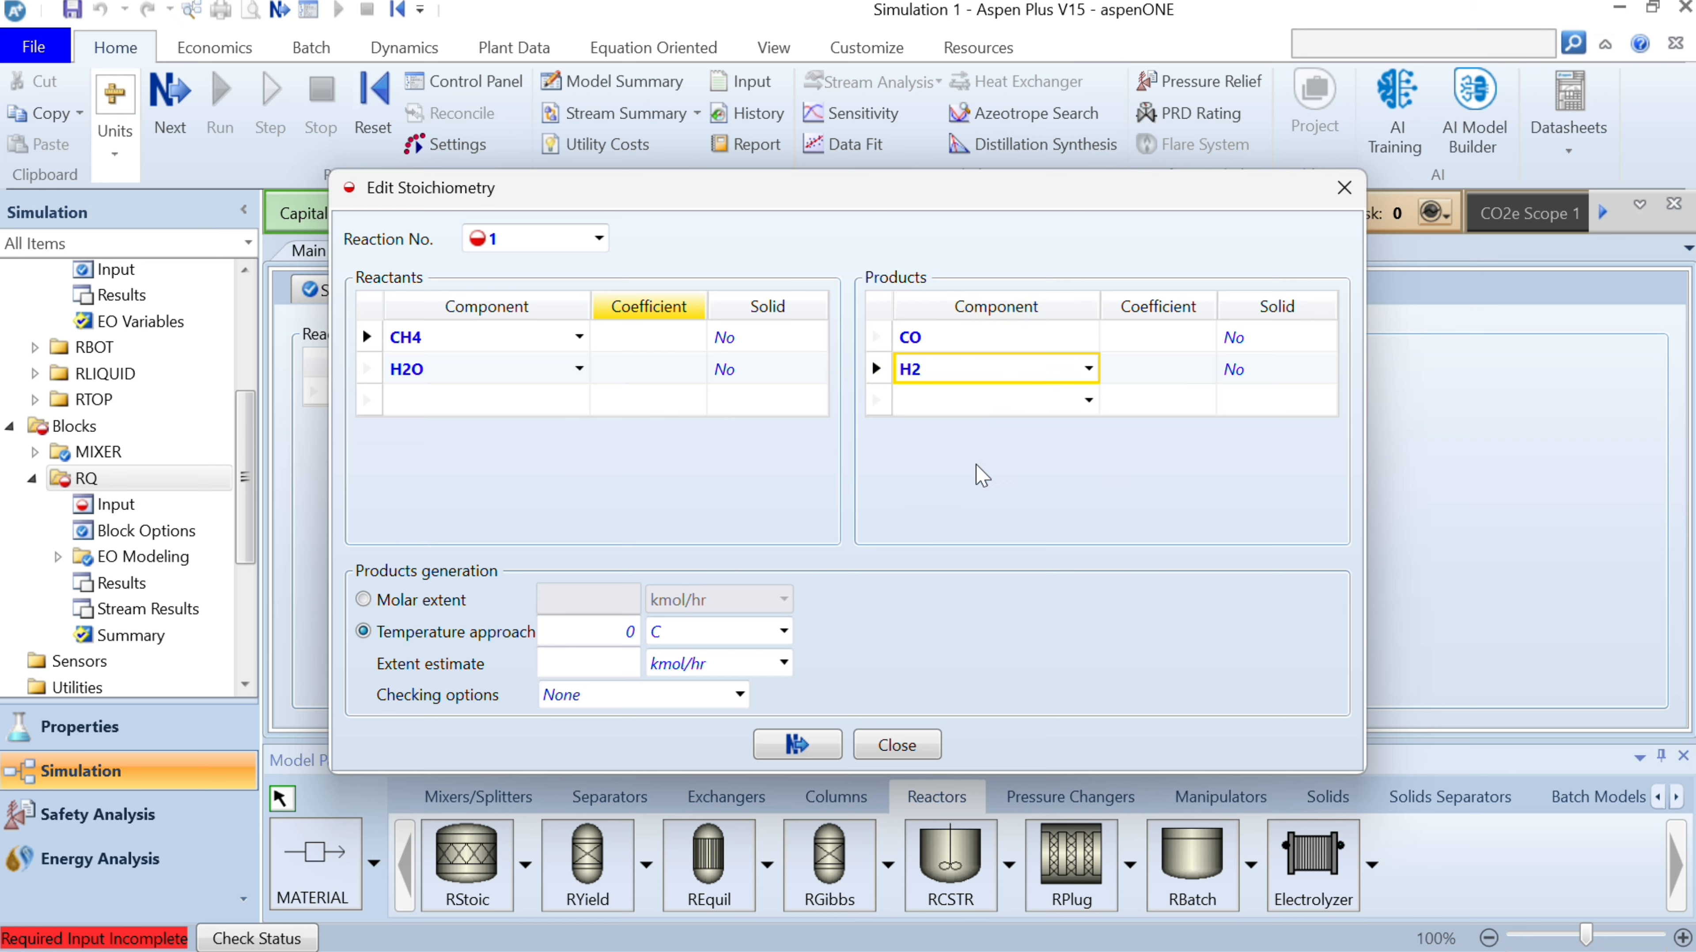
# Step: Set the stoichiometric coefficients of the reaction 1 reactants CH4 and H2O to -1 each
pyautogui.click(683, 341)
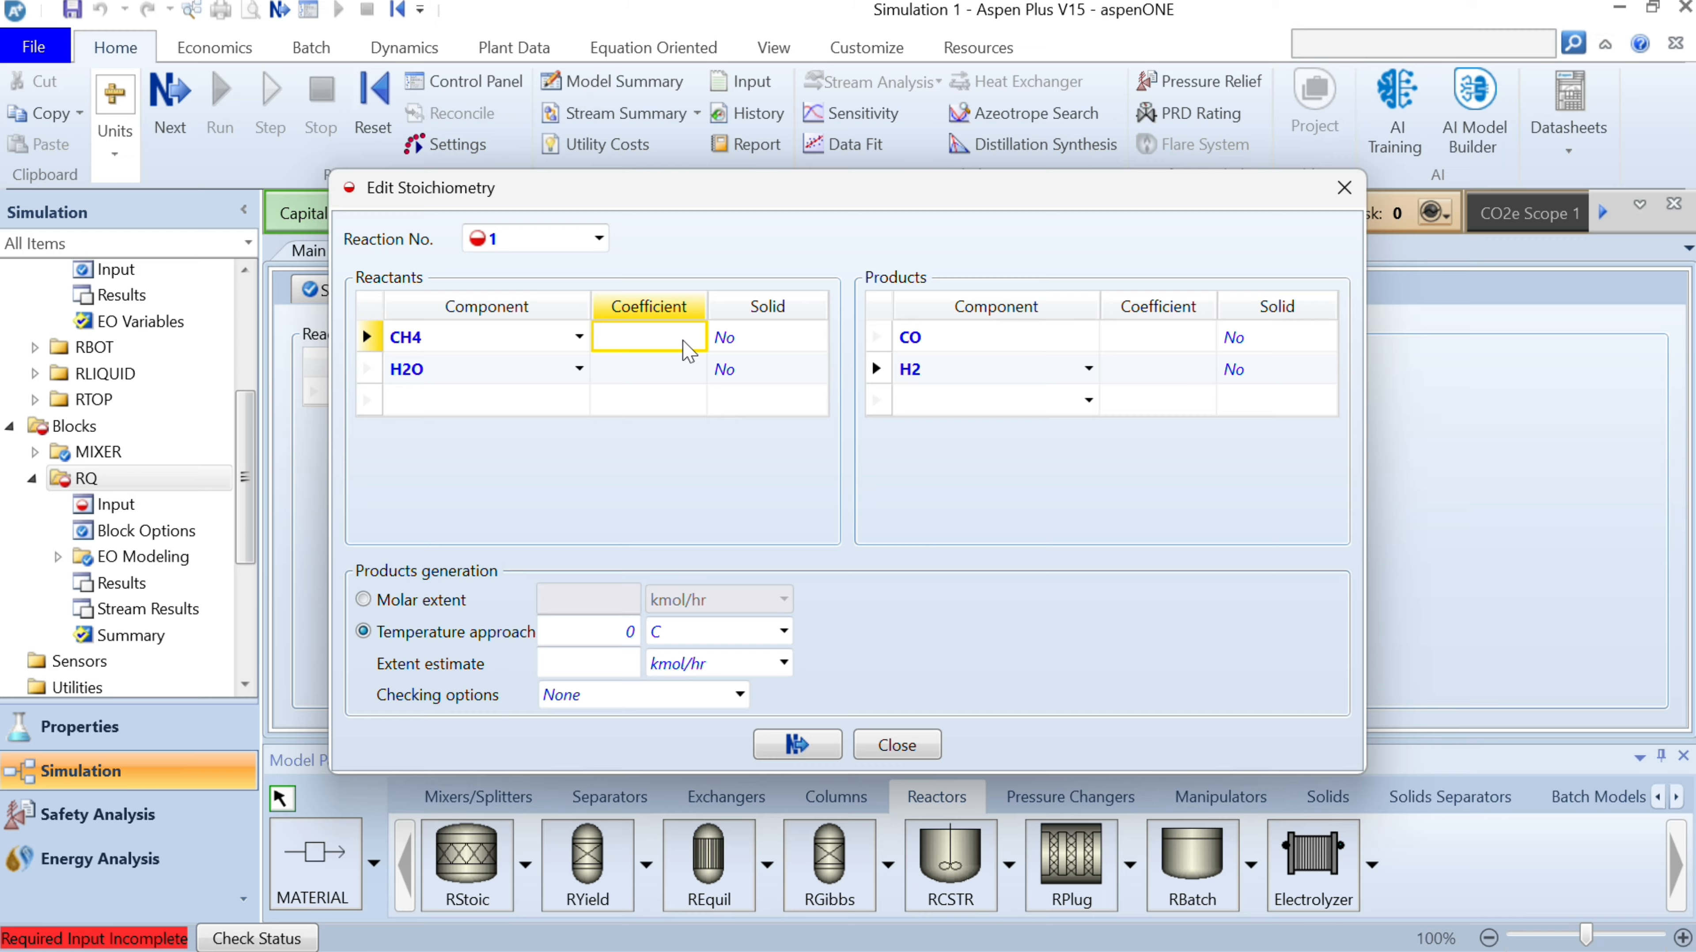
pyautogui.write('-1')
pyautogui.click(694, 370)
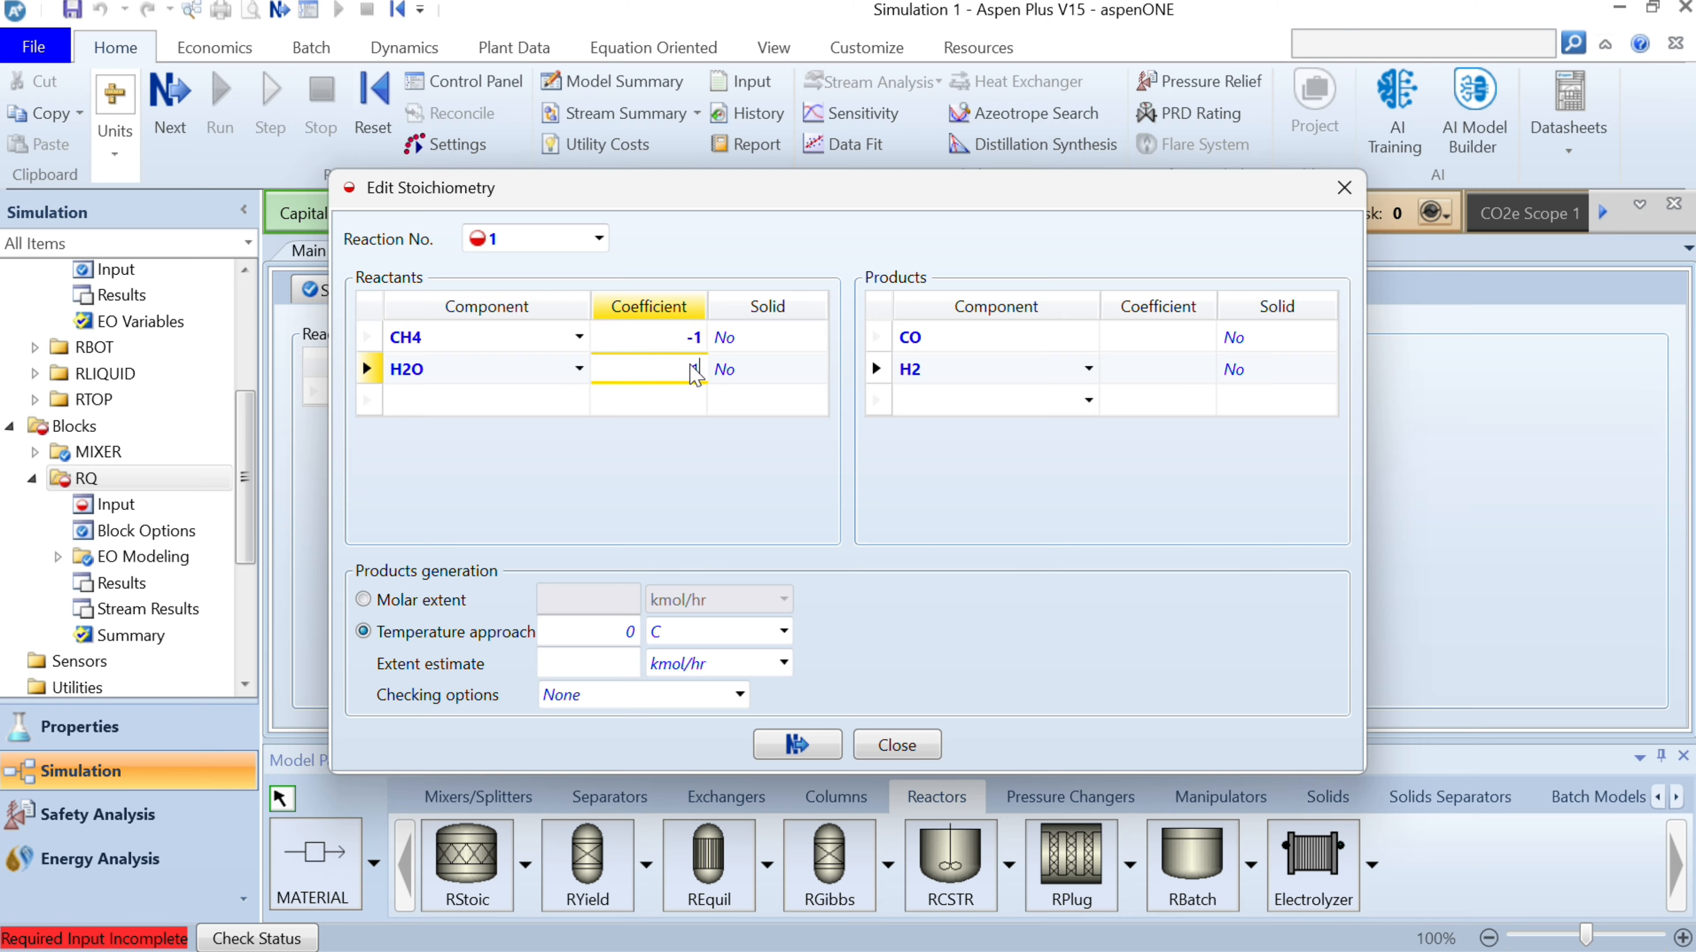
pyautogui.write('-1')
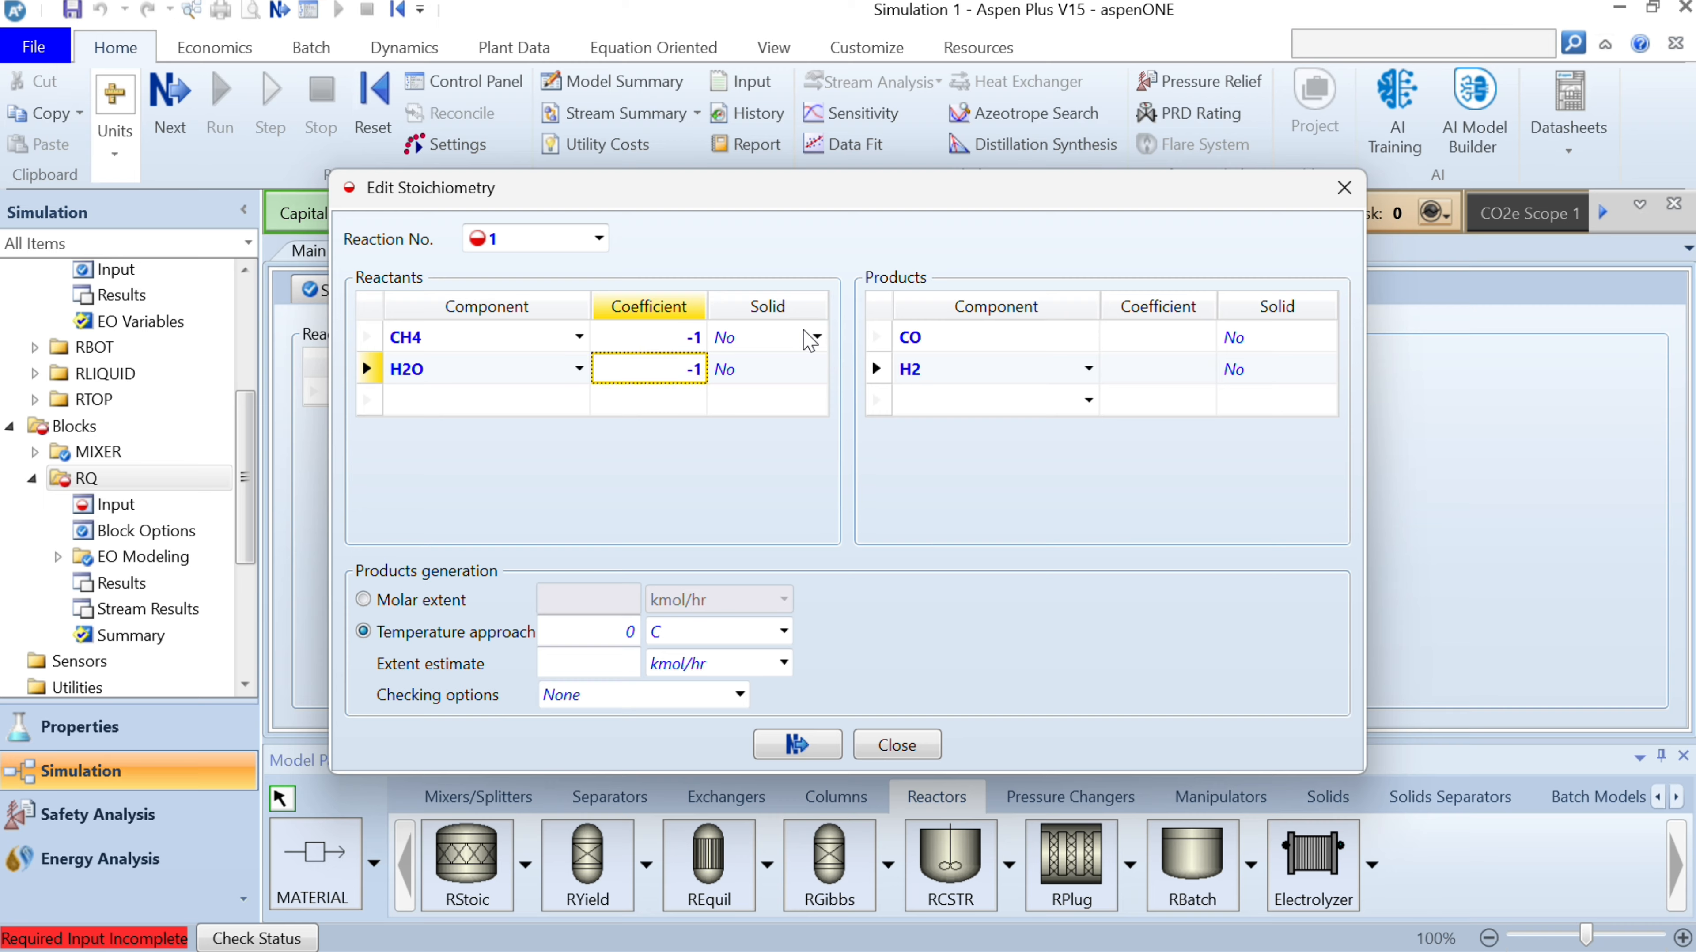
pyautogui.click(813, 334)
pyautogui.click(813, 335)
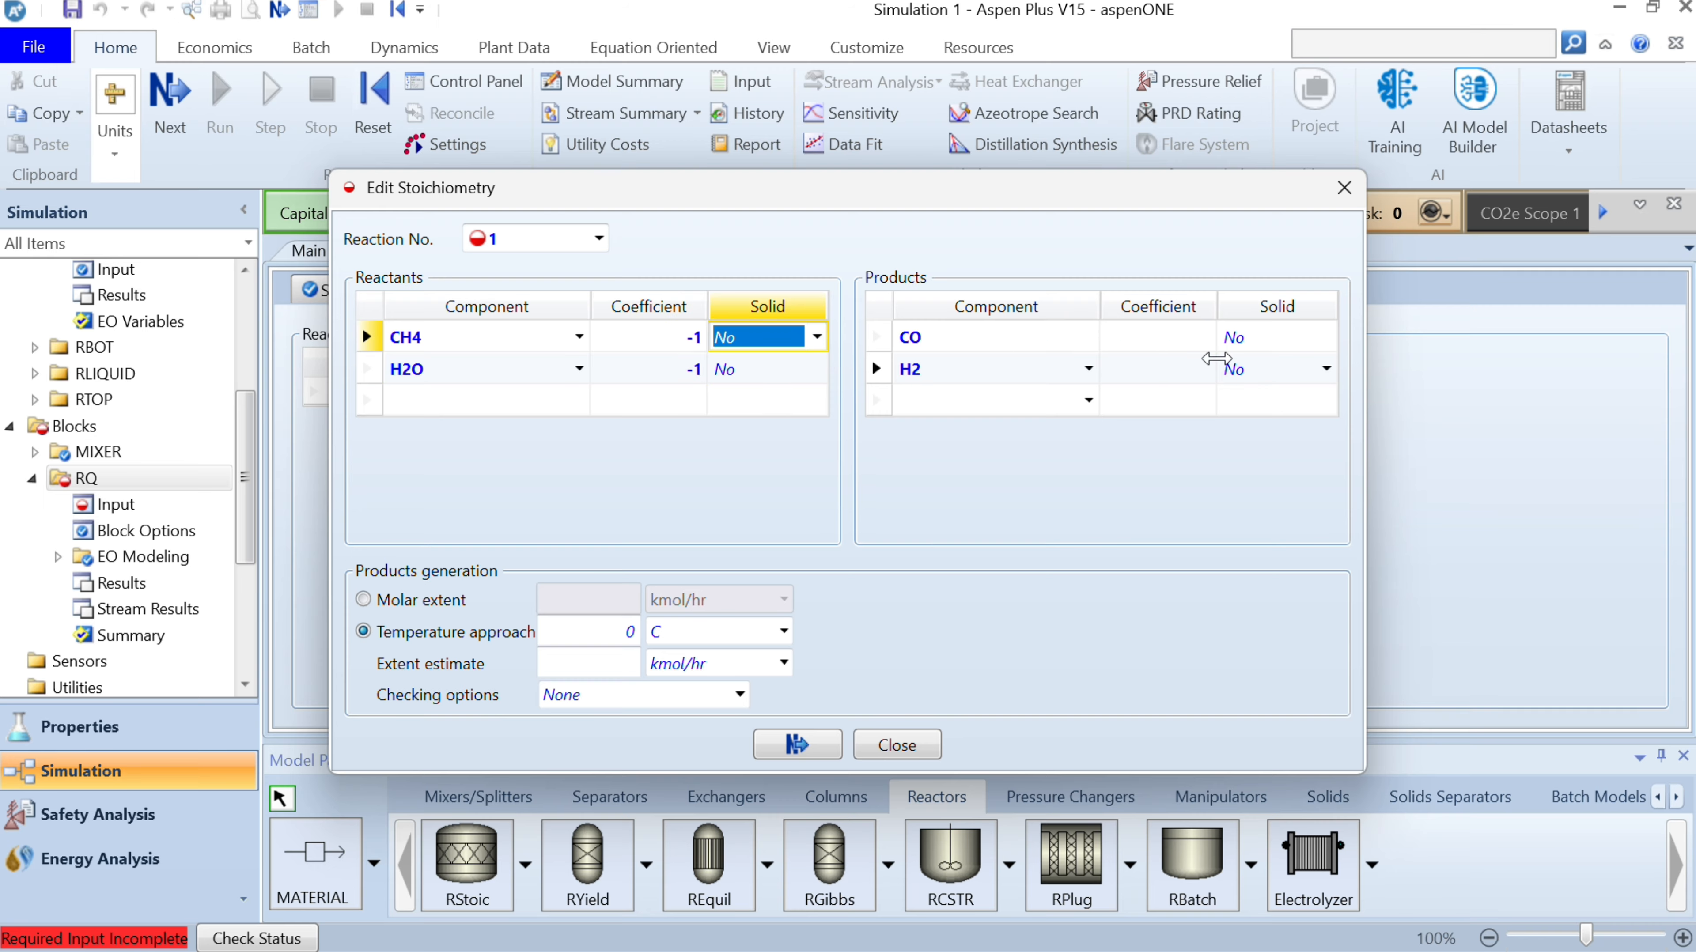
# Step: Set the product coefficients of reaction 1 to 1 for CO and 3 for H2
pyautogui.click(1180, 342)
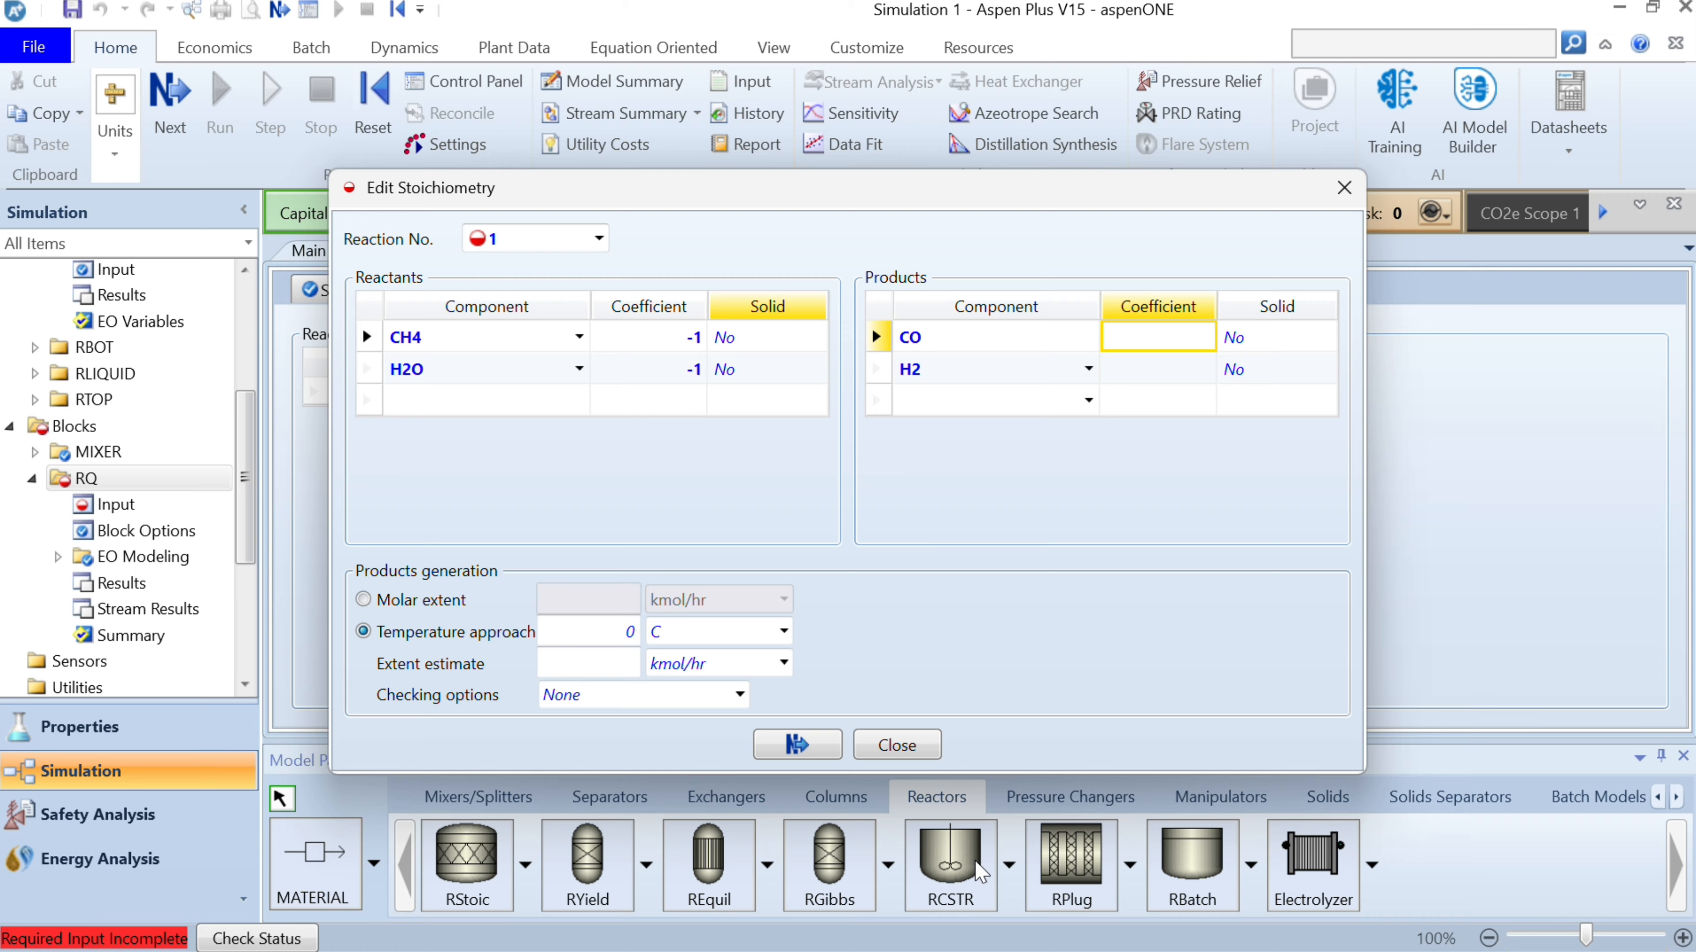
pyautogui.write('1')
pyautogui.press('Return')
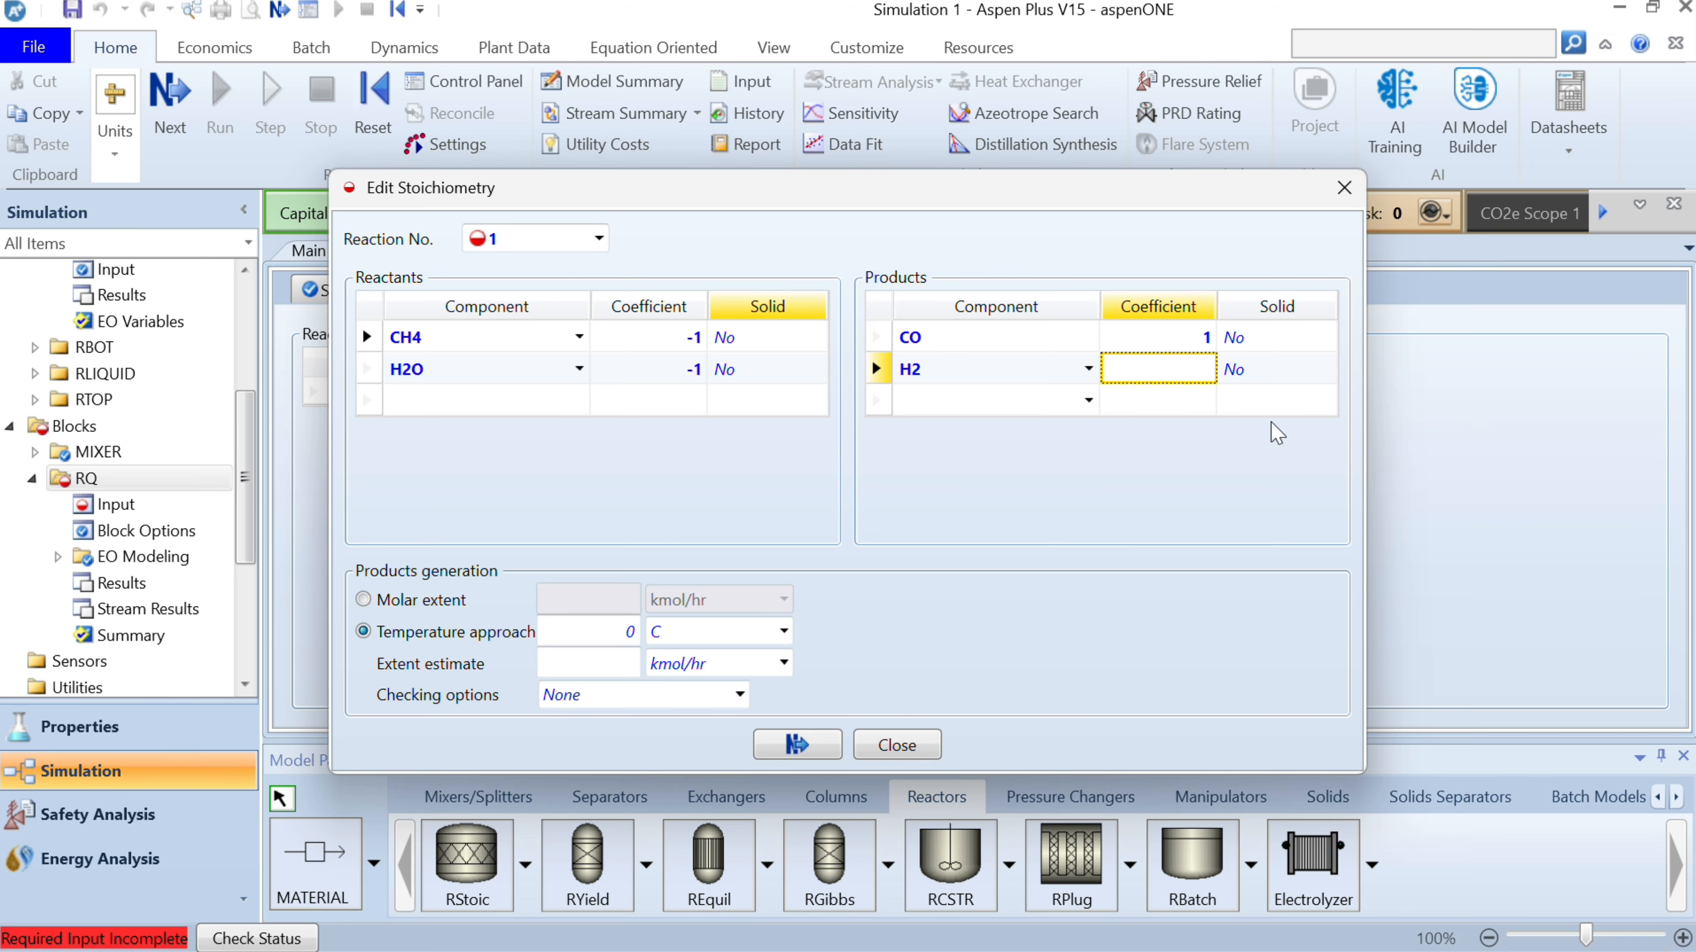
pyautogui.write('3')
pyautogui.press('Return')
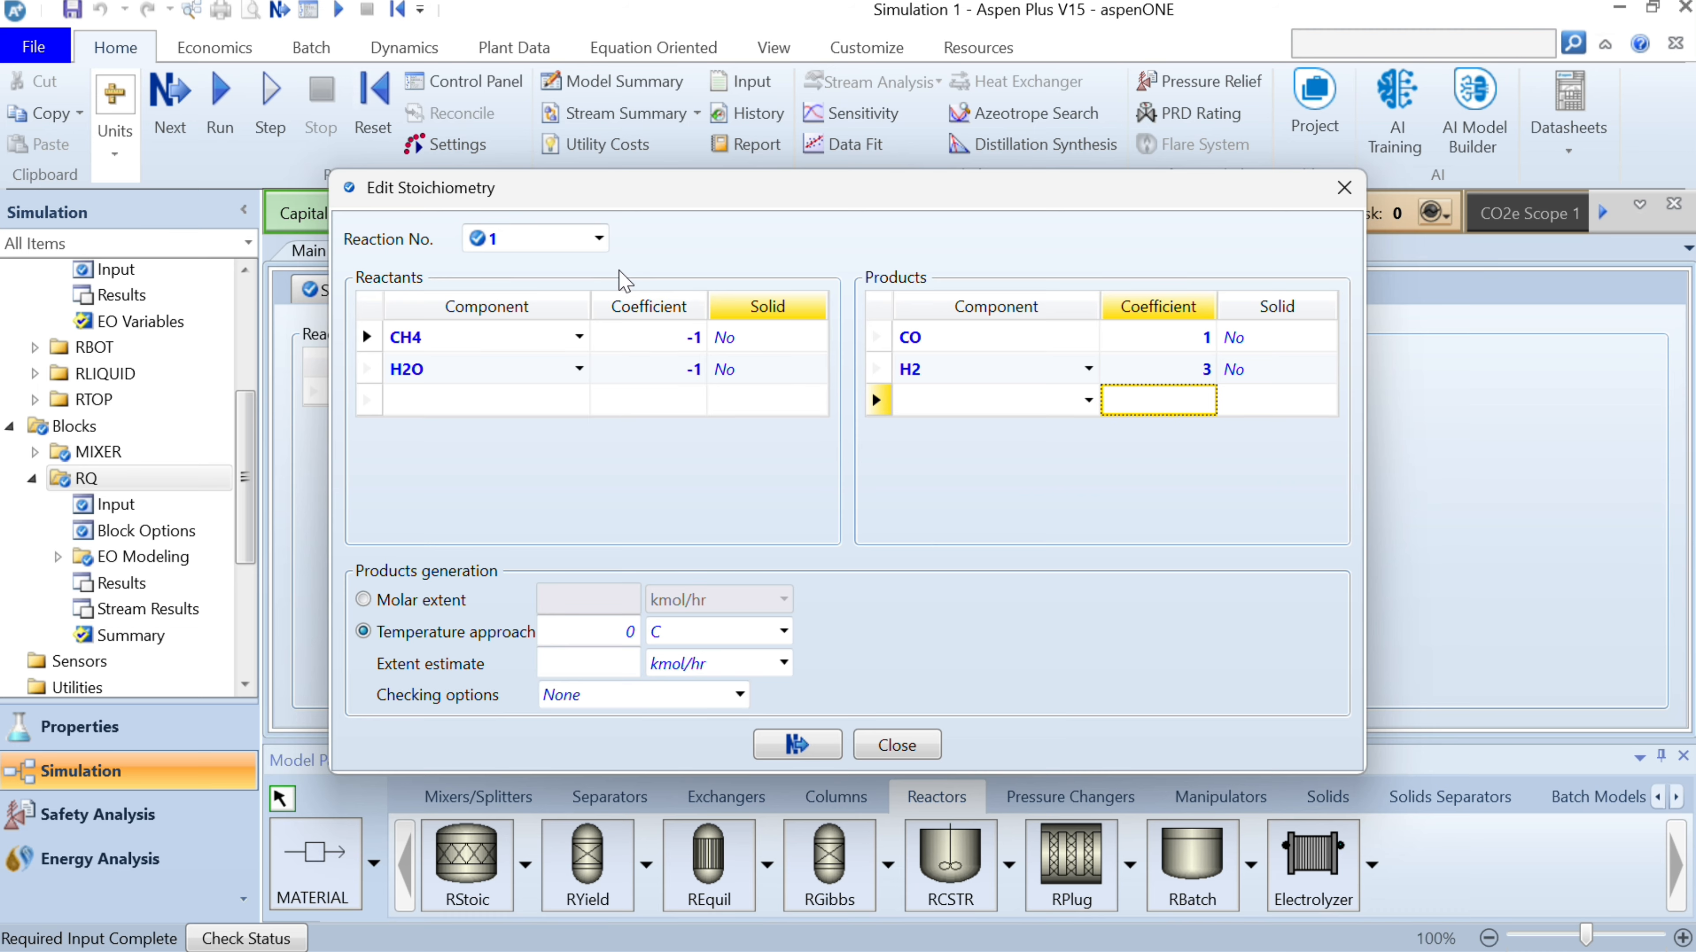
# Step: Create reaction 2 for the RQ reactor and add CO and H2O as its reactants
pyautogui.click(599, 239)
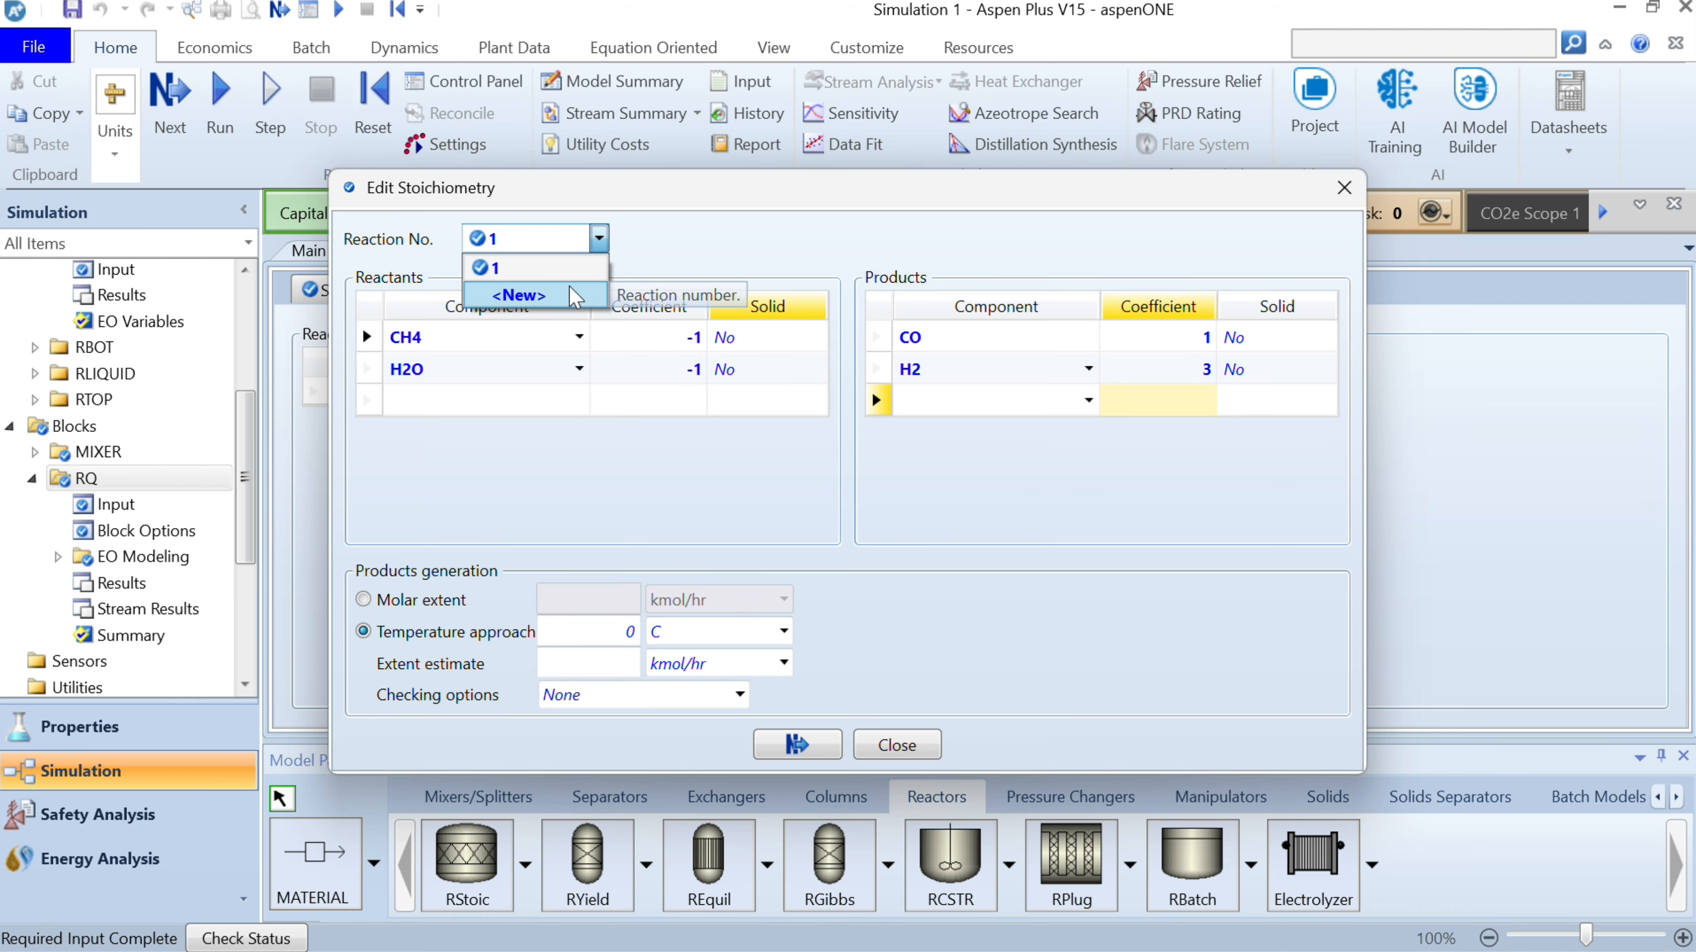
pyautogui.click(575, 297)
pyautogui.press('Return')
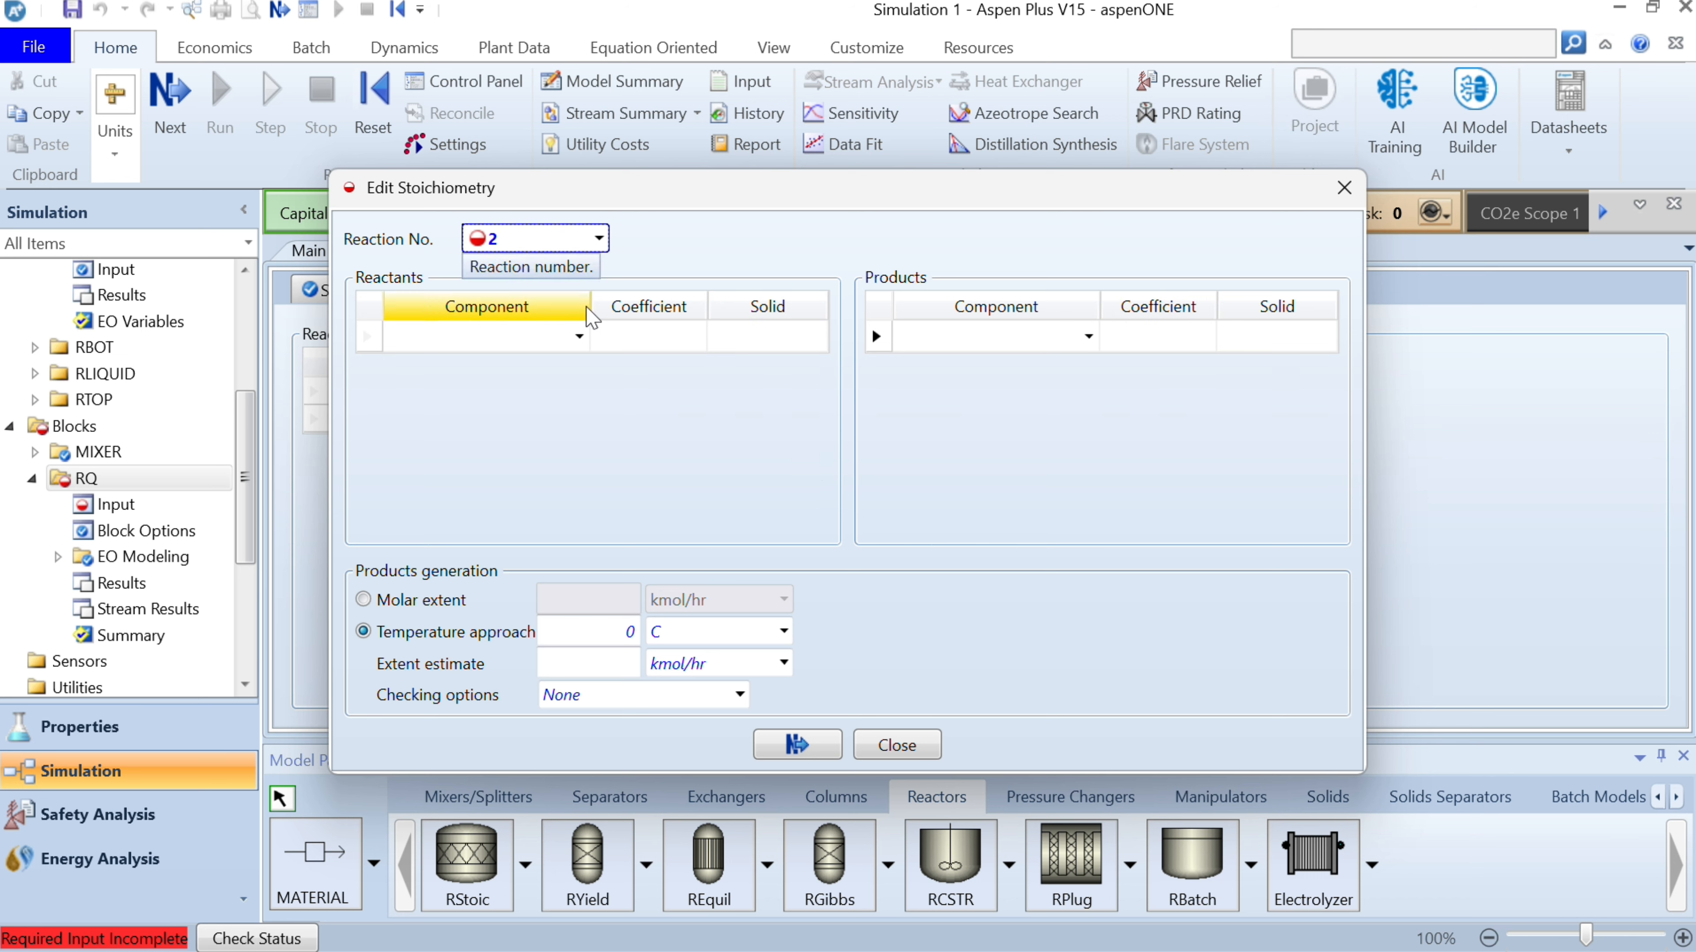
pyautogui.click(579, 336)
pyautogui.click(581, 340)
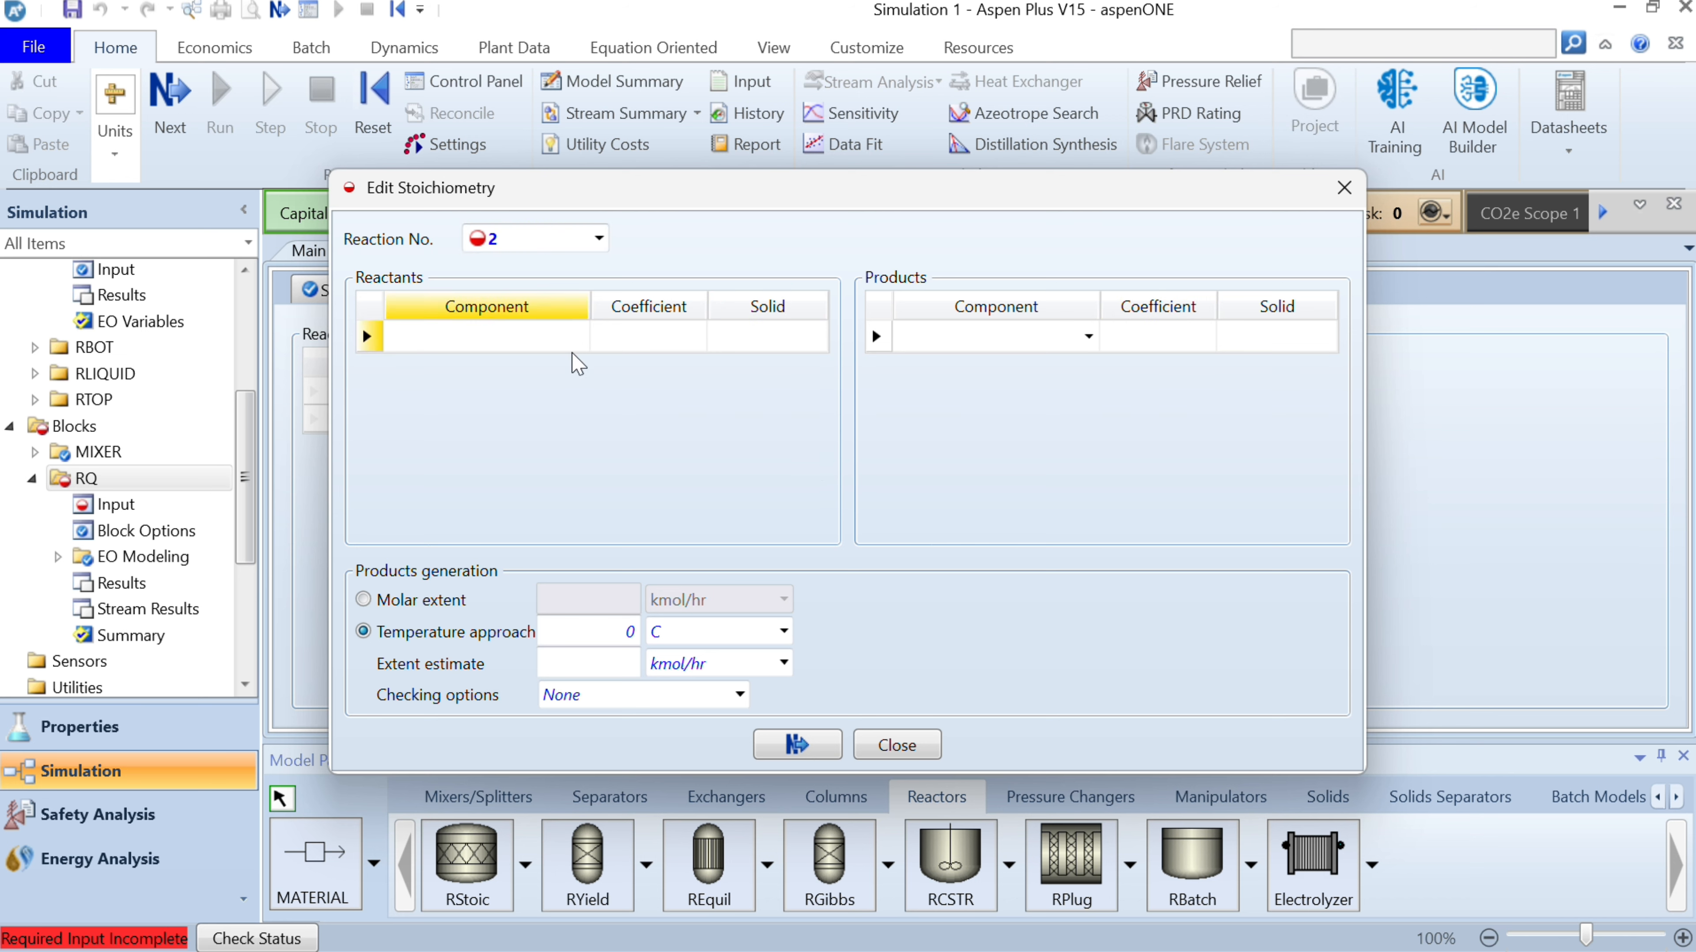
pyautogui.click(577, 337)
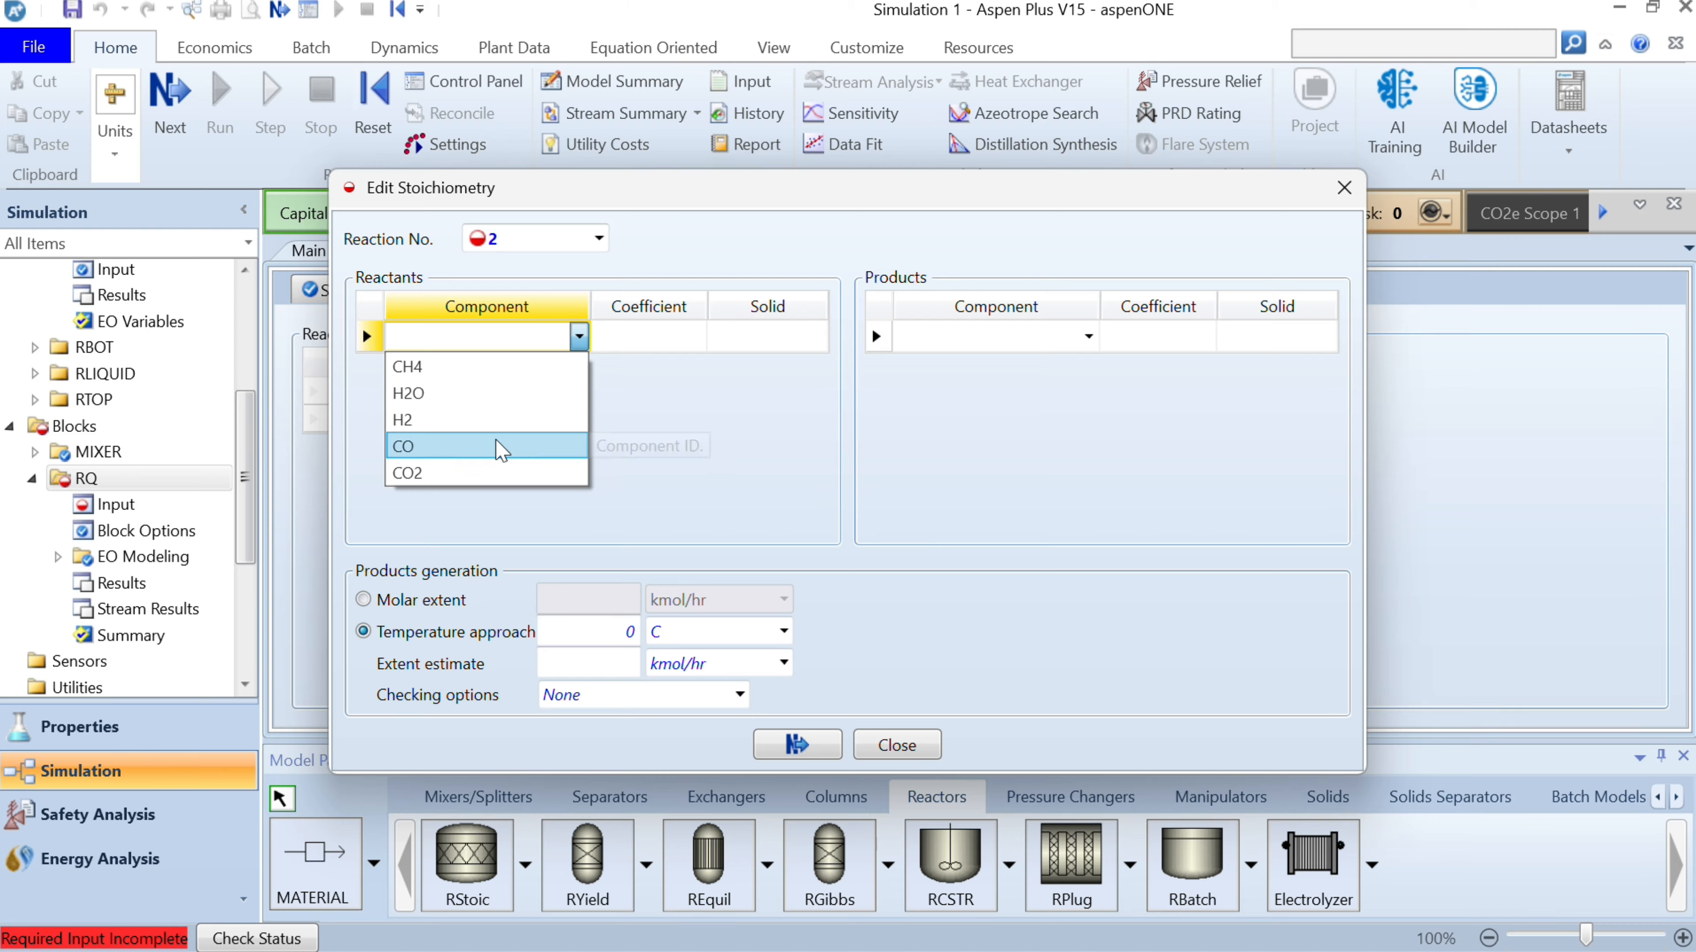
pyautogui.click(501, 451)
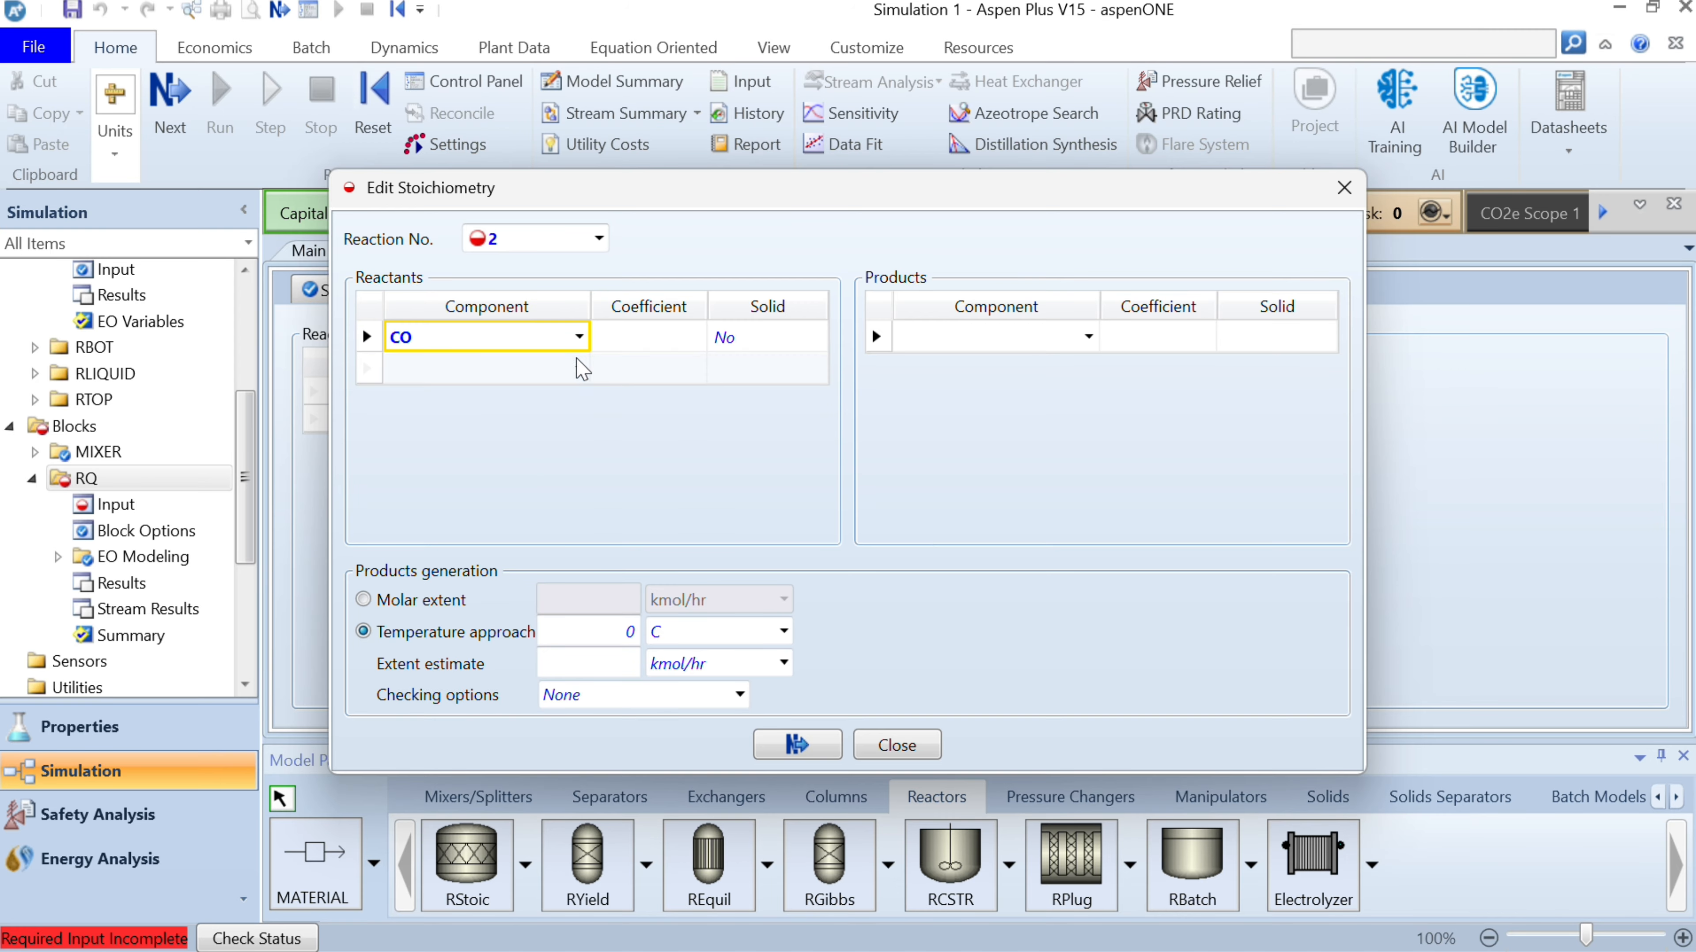
pyautogui.click(578, 373)
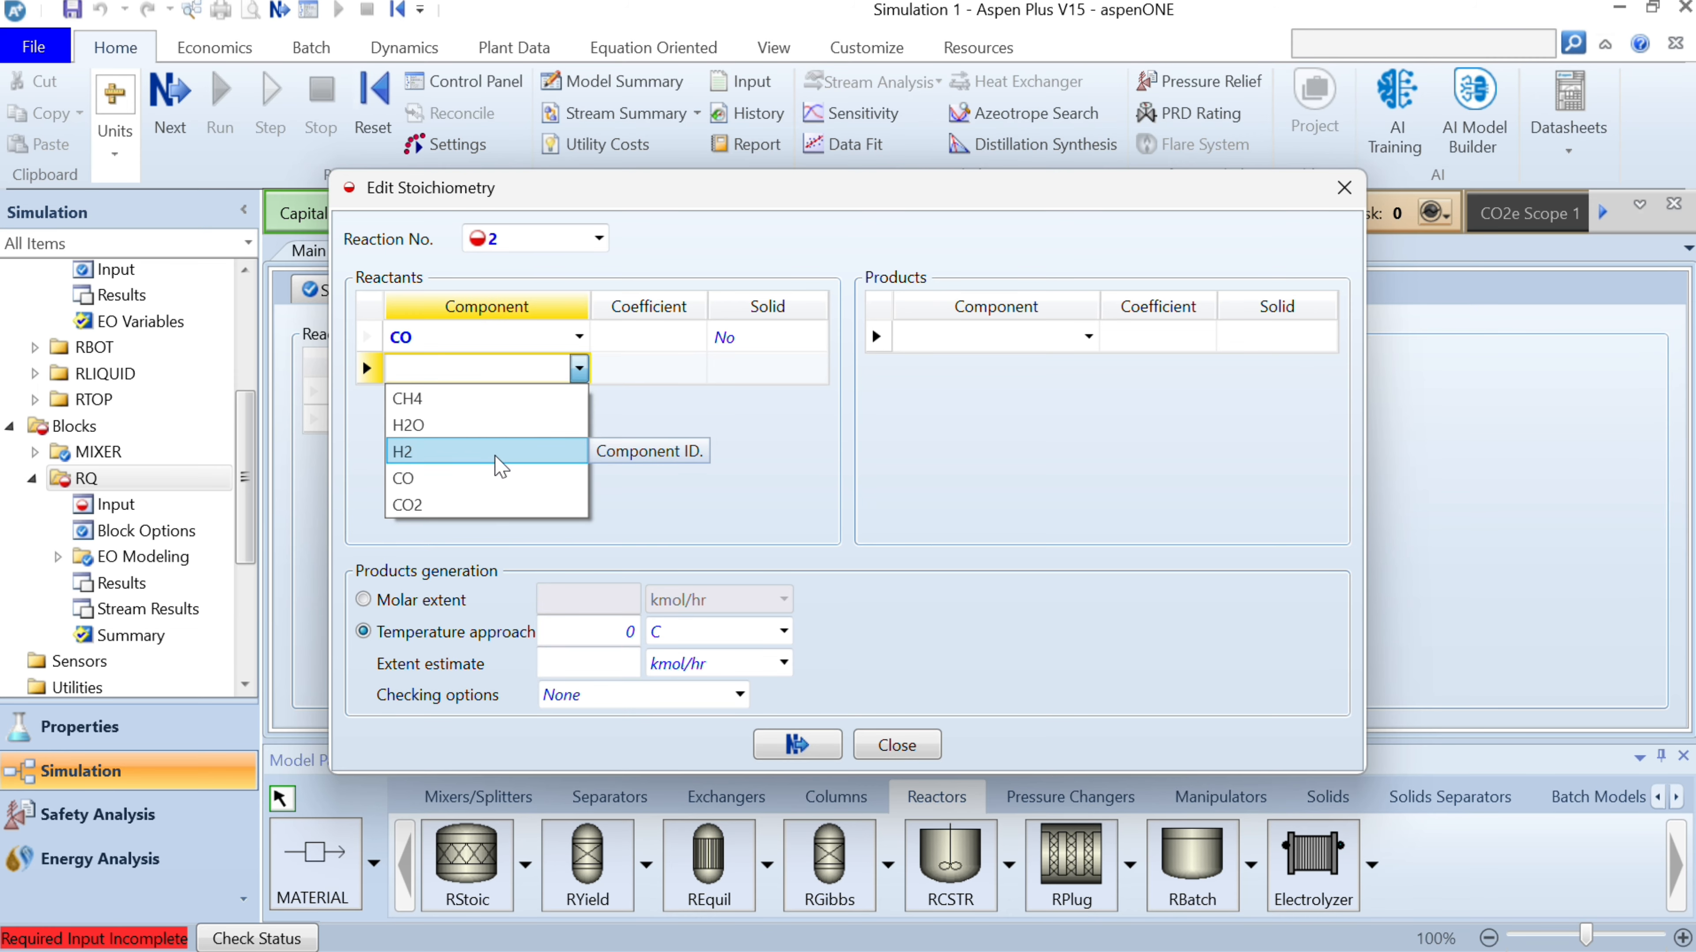
pyautogui.click(501, 426)
# Step: Add CO2 and H2 as the products of reaction 2
pyautogui.click(1079, 336)
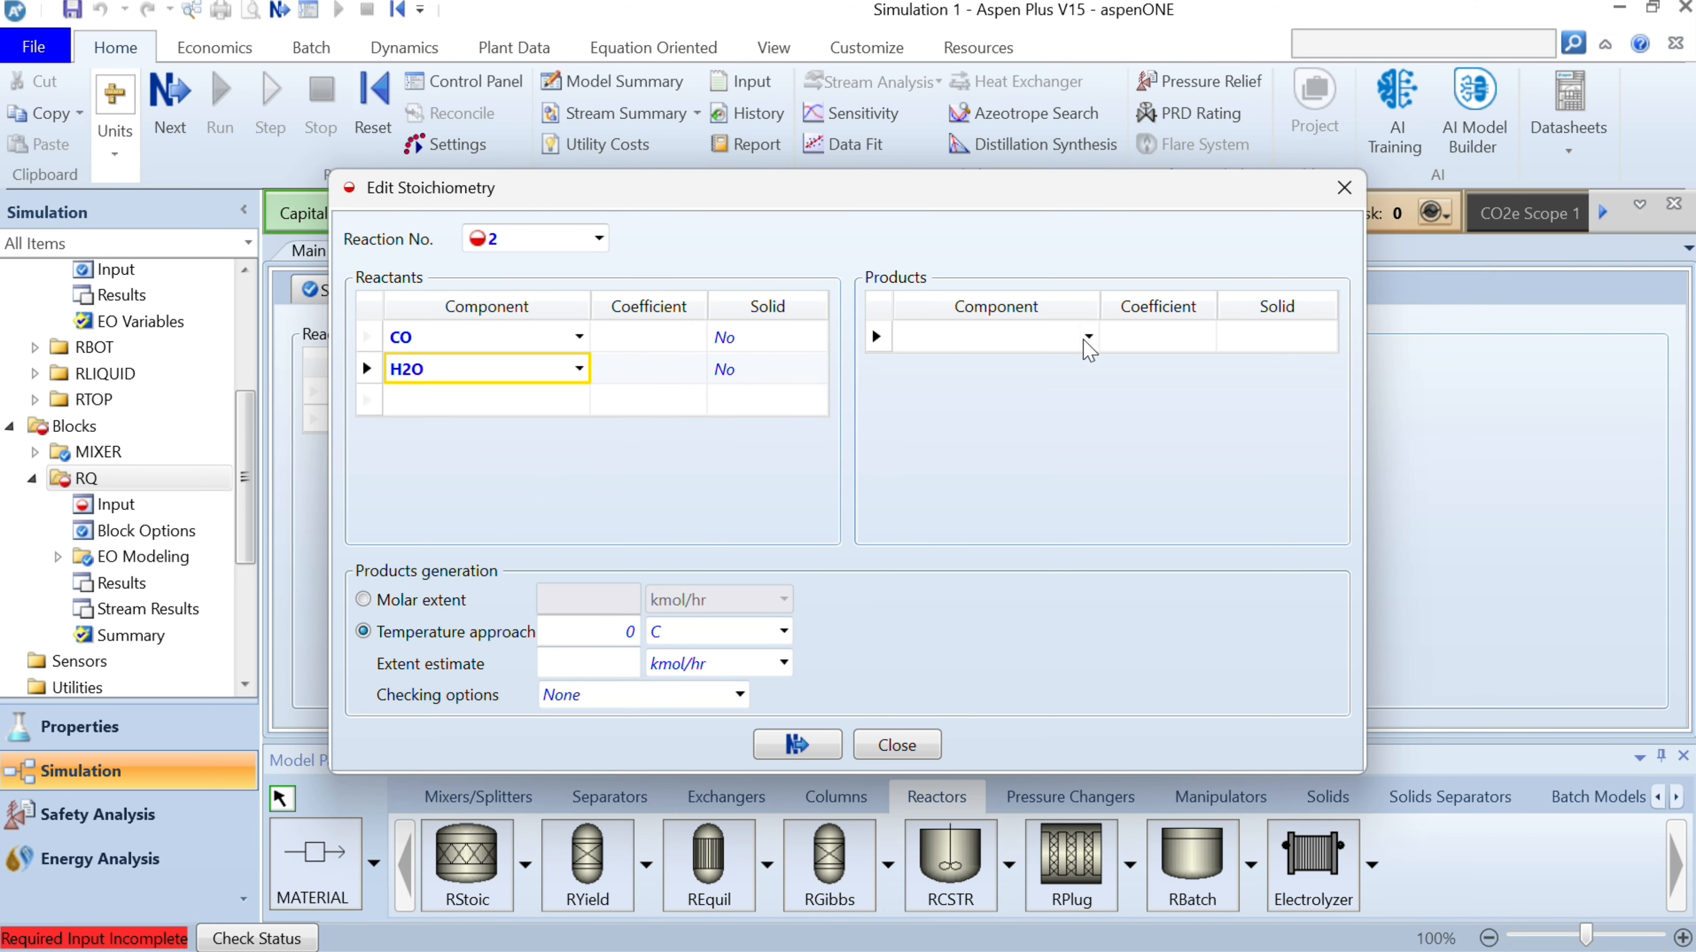
pyautogui.click(1088, 336)
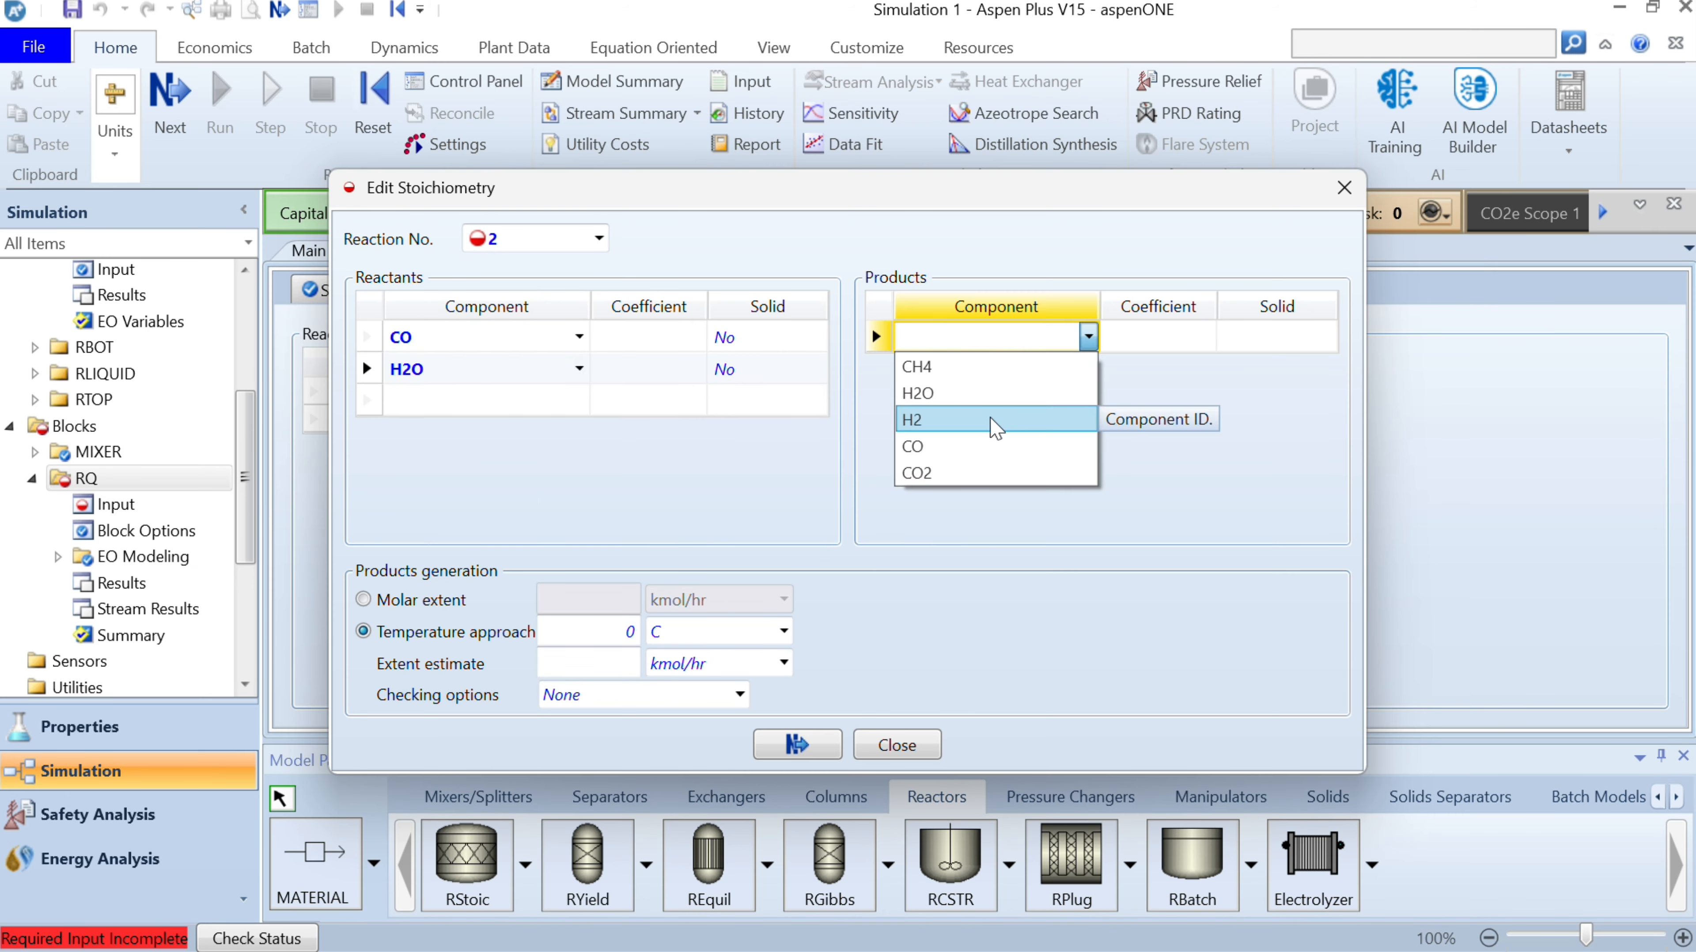
pyautogui.click(970, 472)
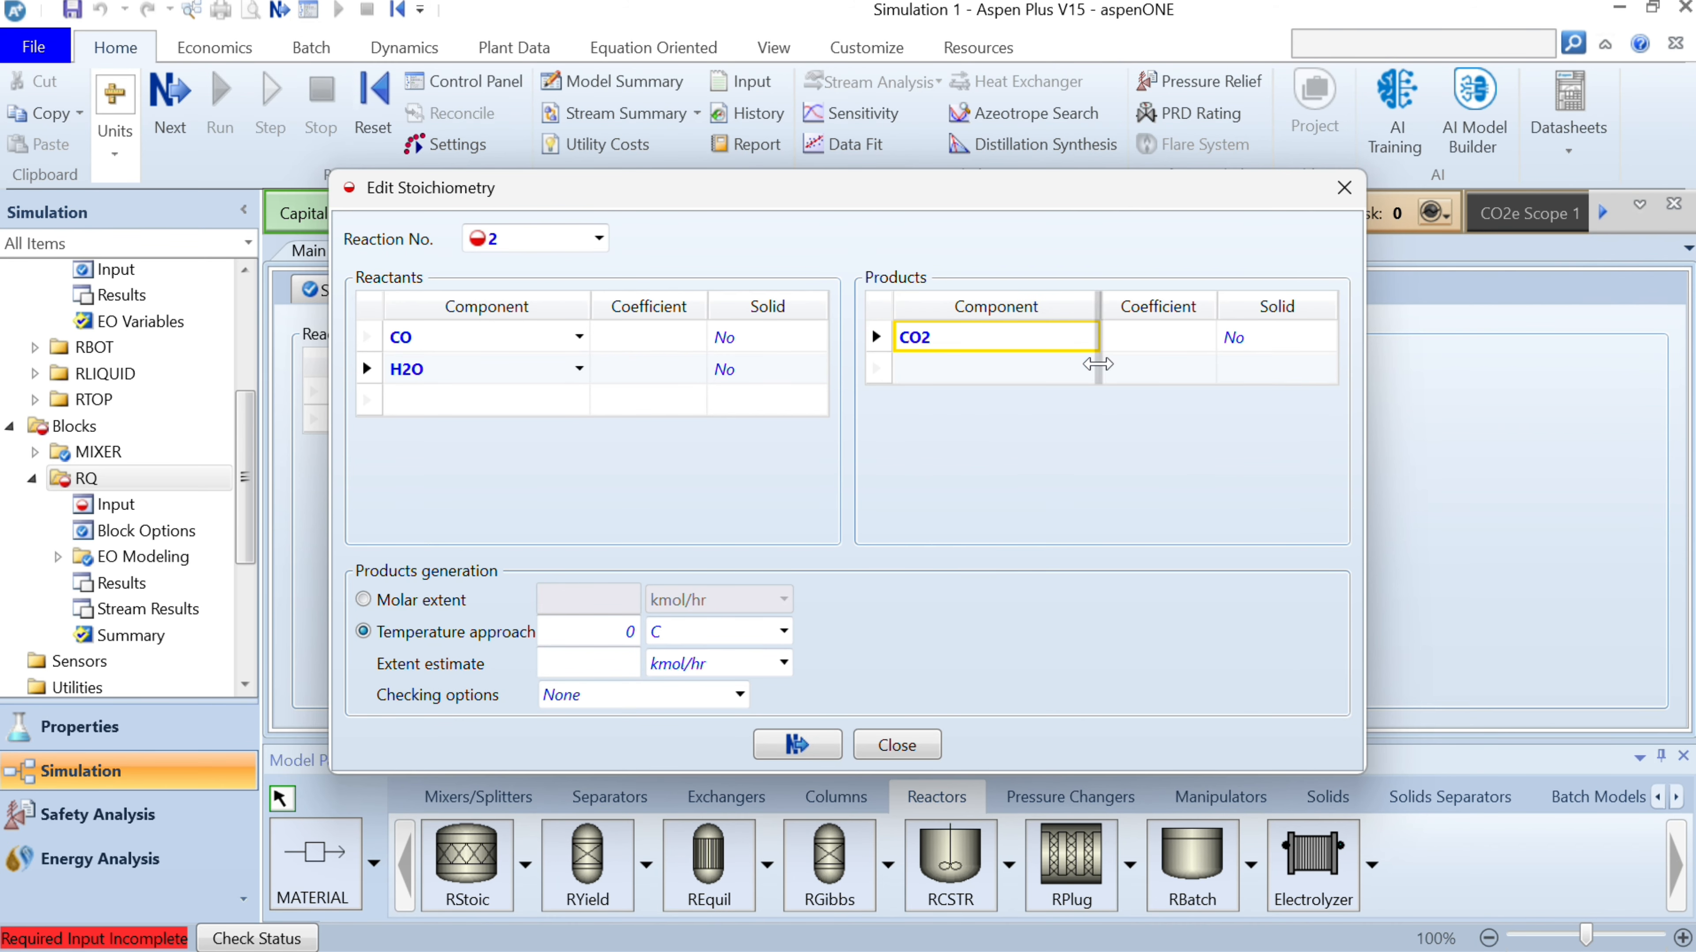
pyautogui.click(1093, 367)
pyautogui.click(1088, 368)
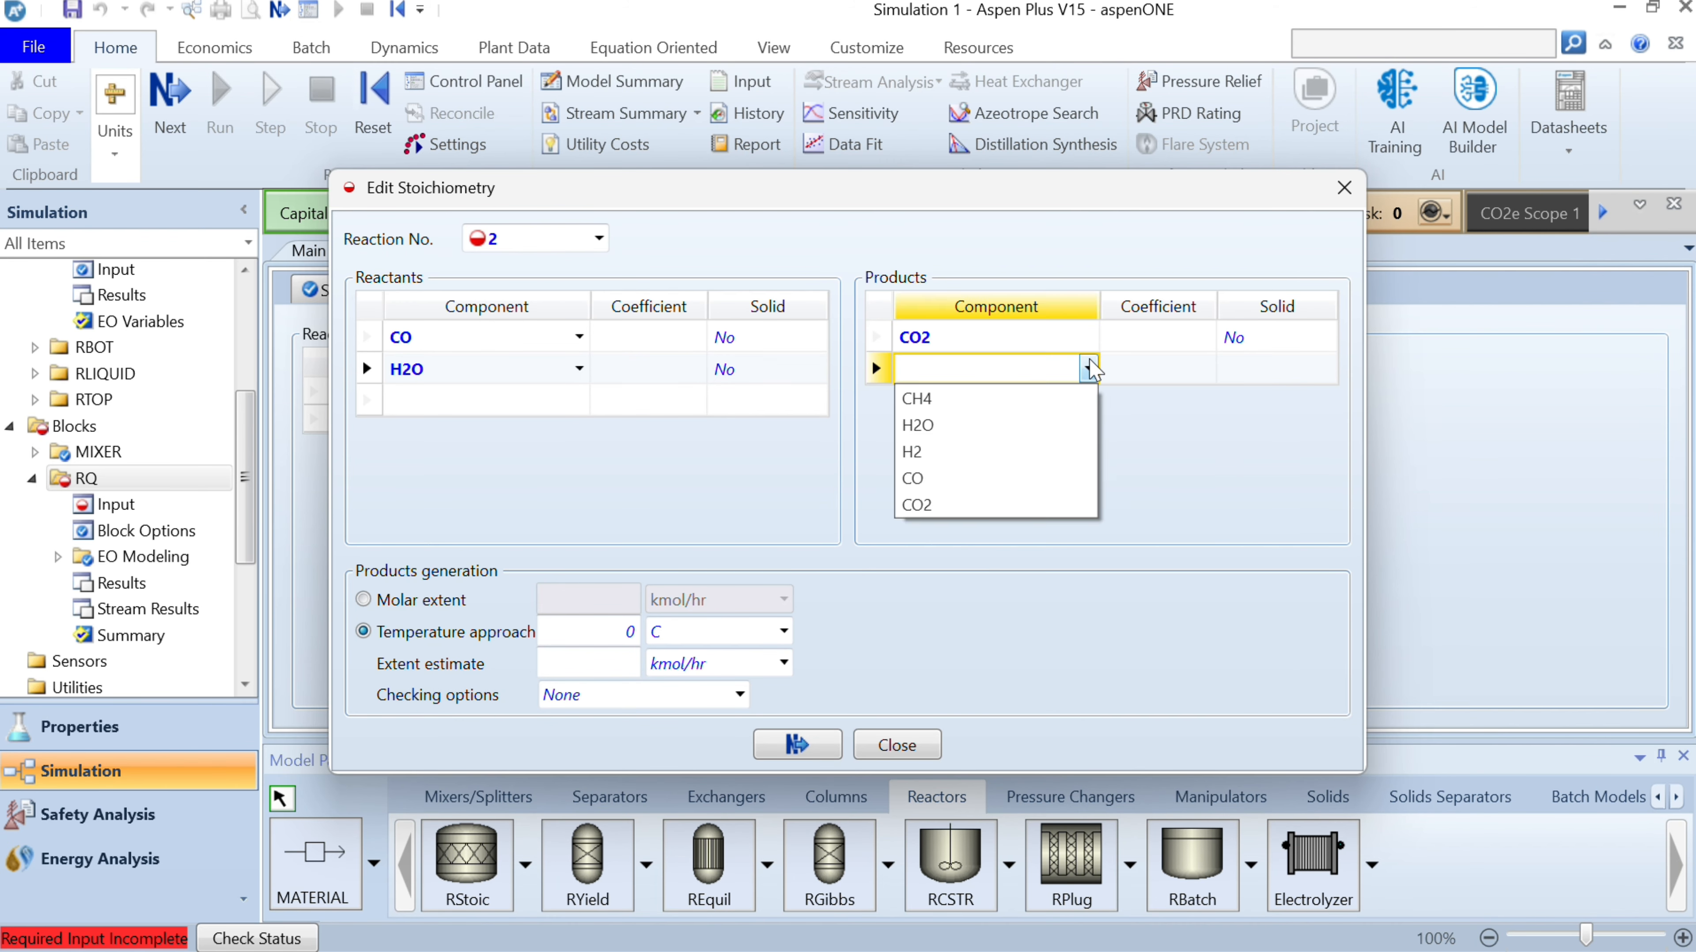
pyautogui.click(990, 452)
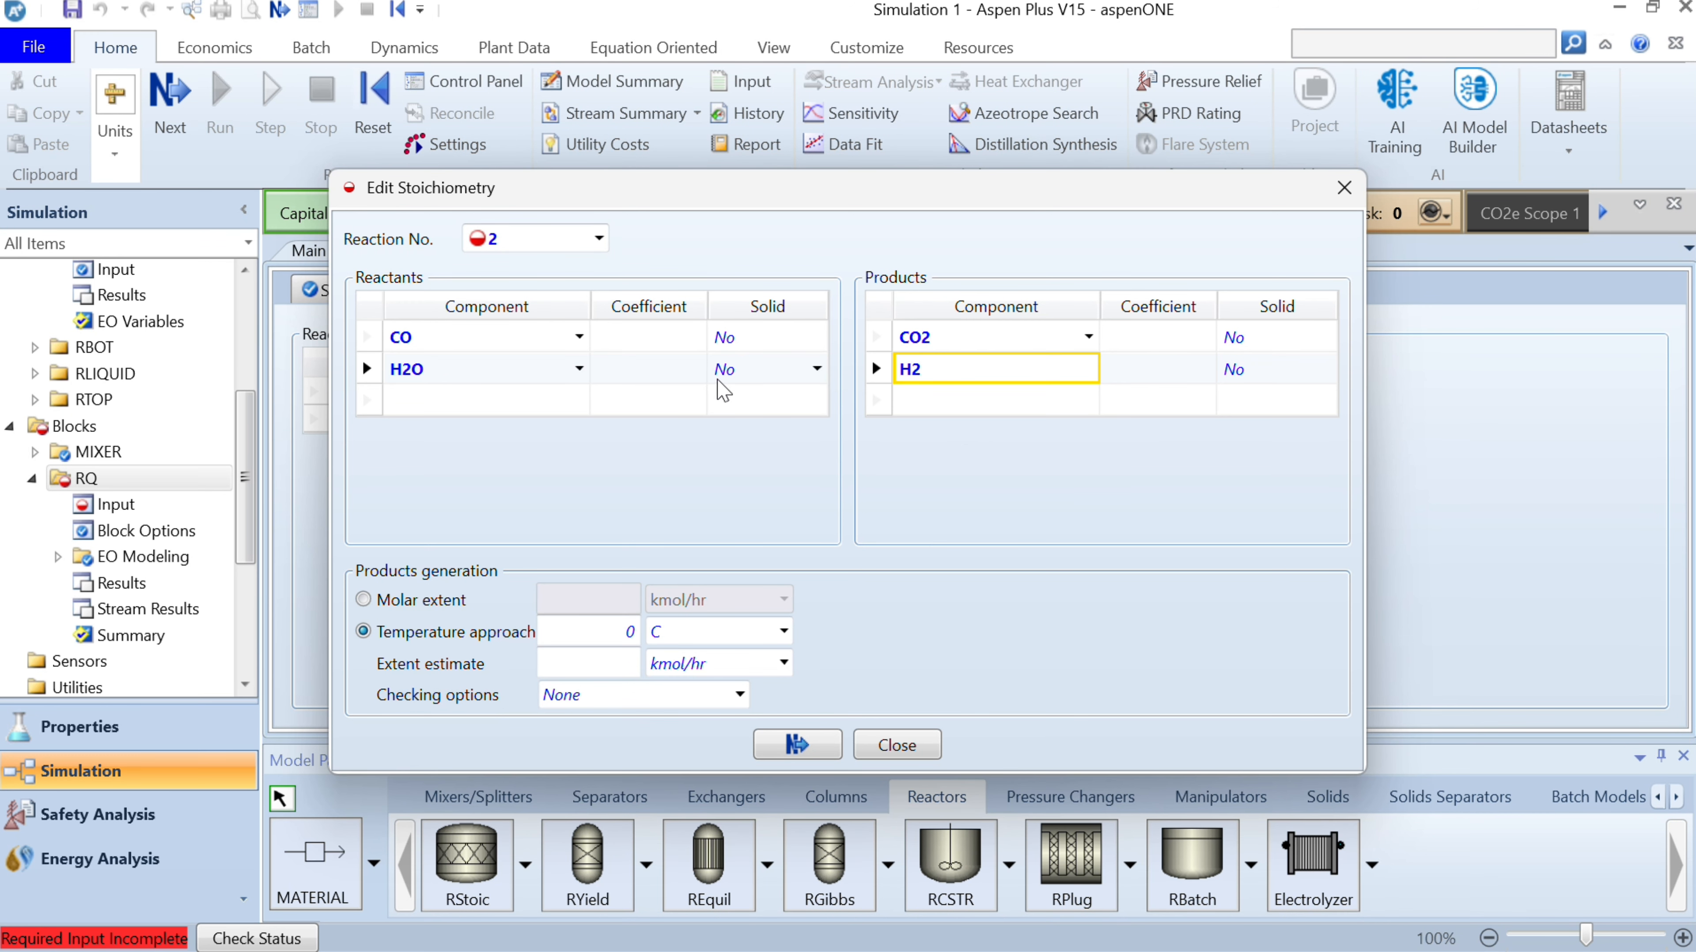
# Step: Set the stoichiometric coefficients of the reaction 2 reactants CO and H2O to -1 each
pyautogui.click(670, 340)
pyautogui.write('-1')
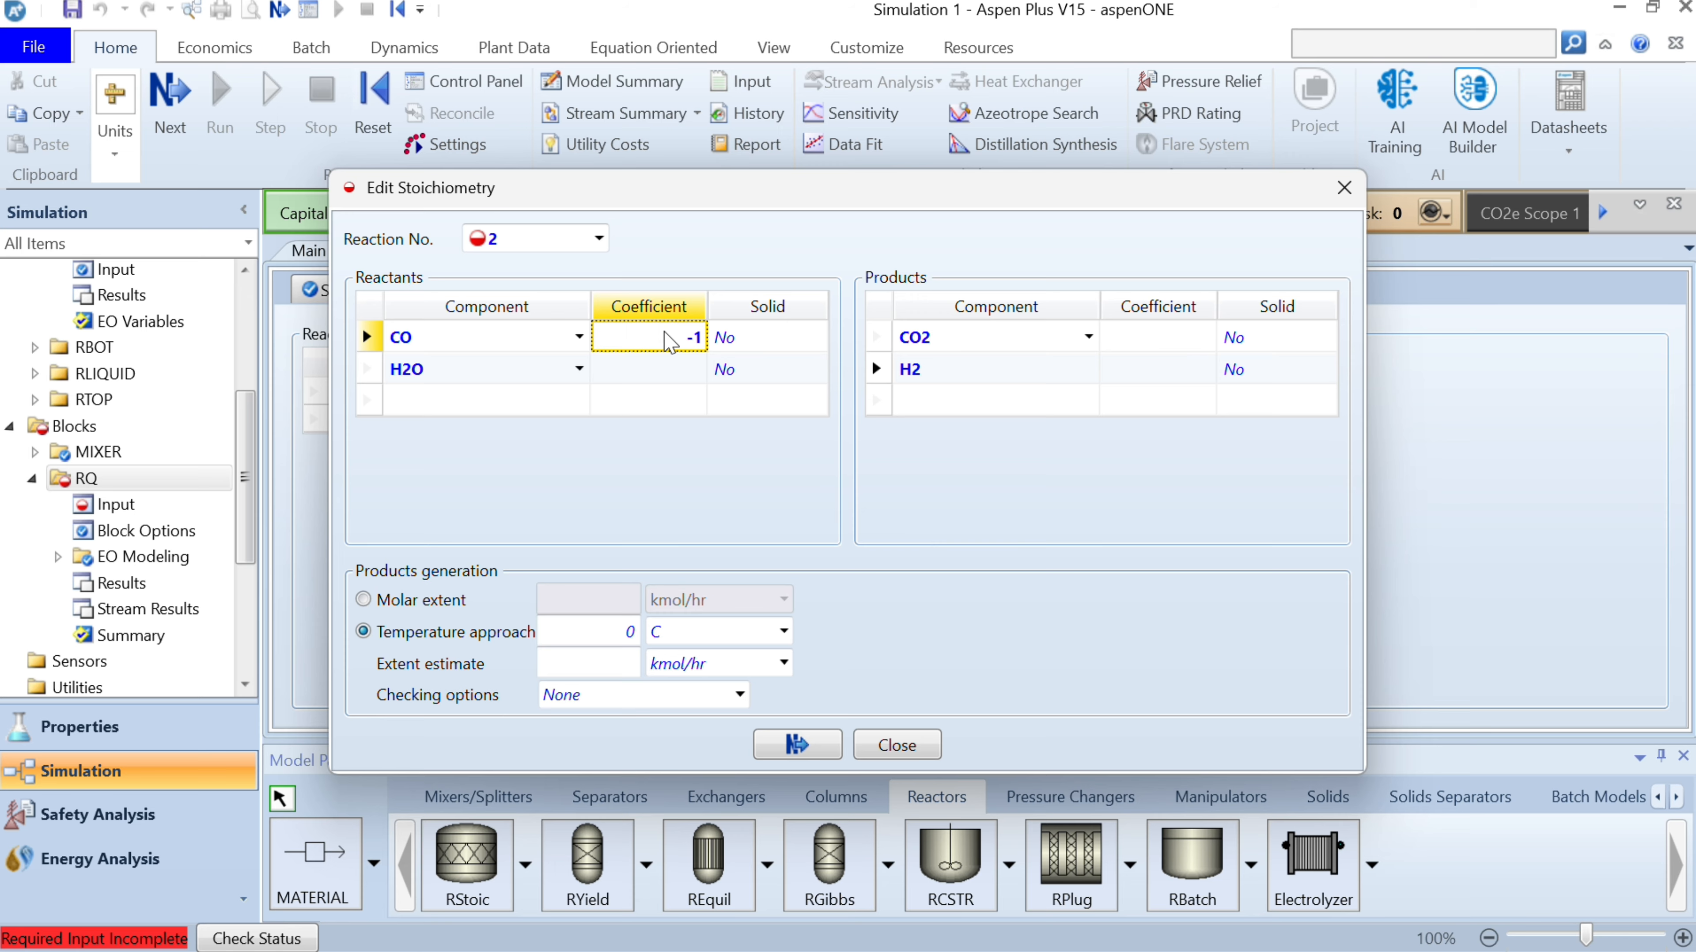
pyautogui.click(666, 369)
pyautogui.write('-1')
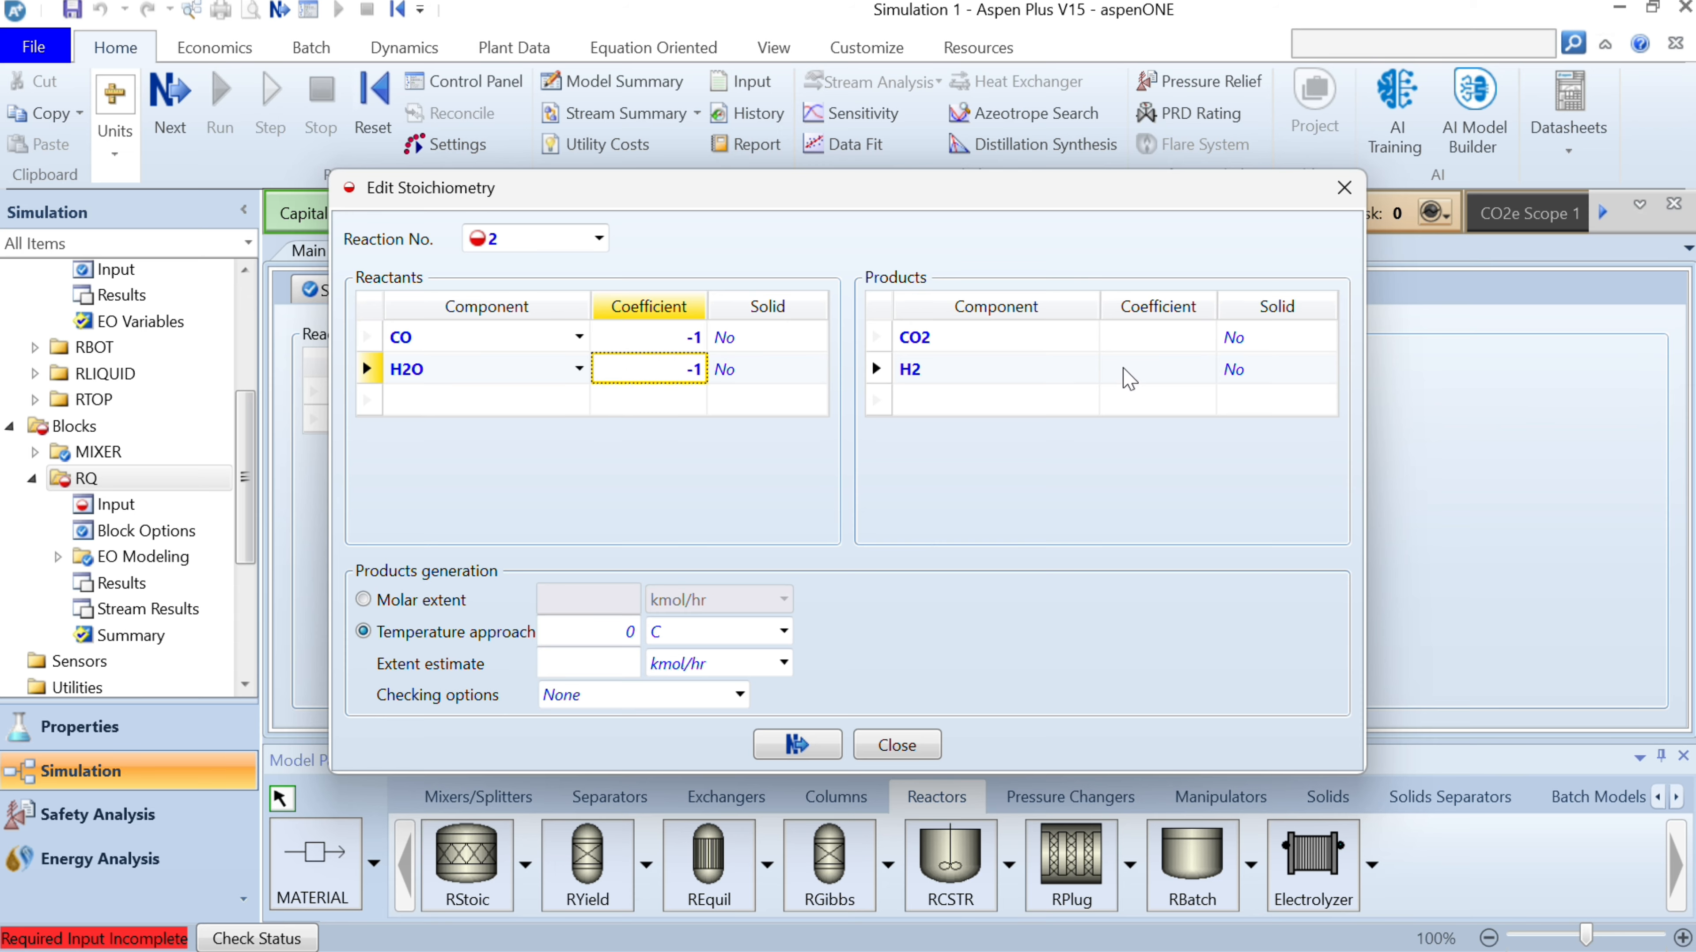
# Step: Set the product coefficients of reaction 2 to 1 each for CO2 and H2, and finish the stoichiometry entry
pyautogui.click(1123, 337)
pyautogui.write('1')
pyautogui.press('Down')
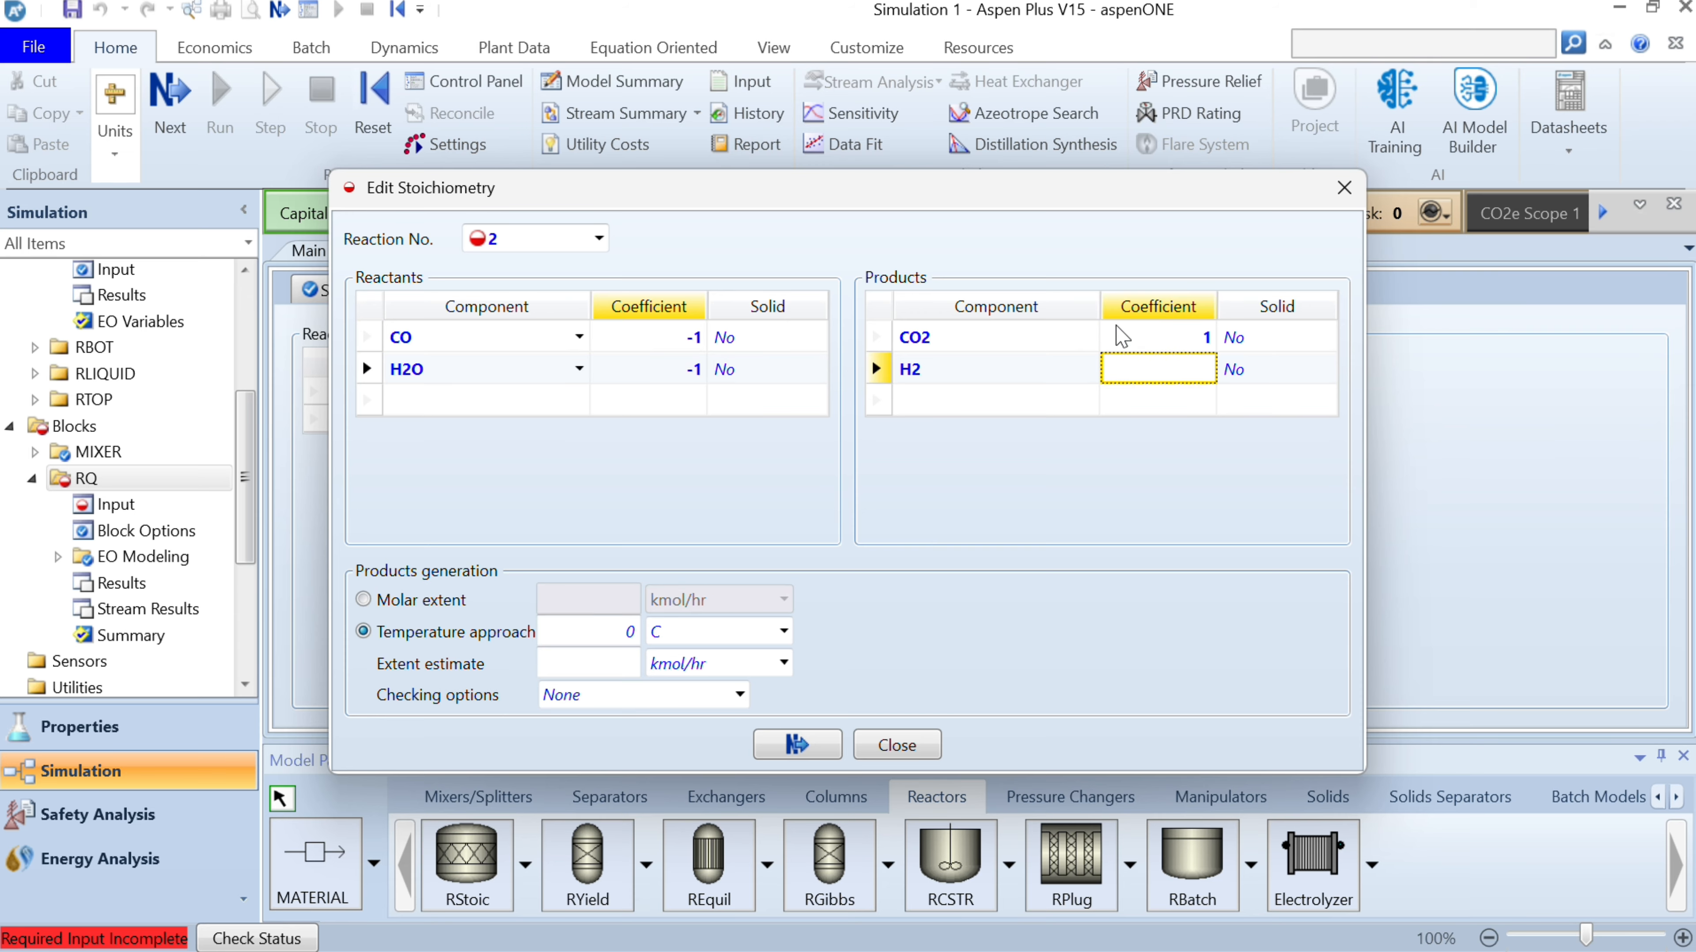
pyautogui.write('1')
pyautogui.press('Down')
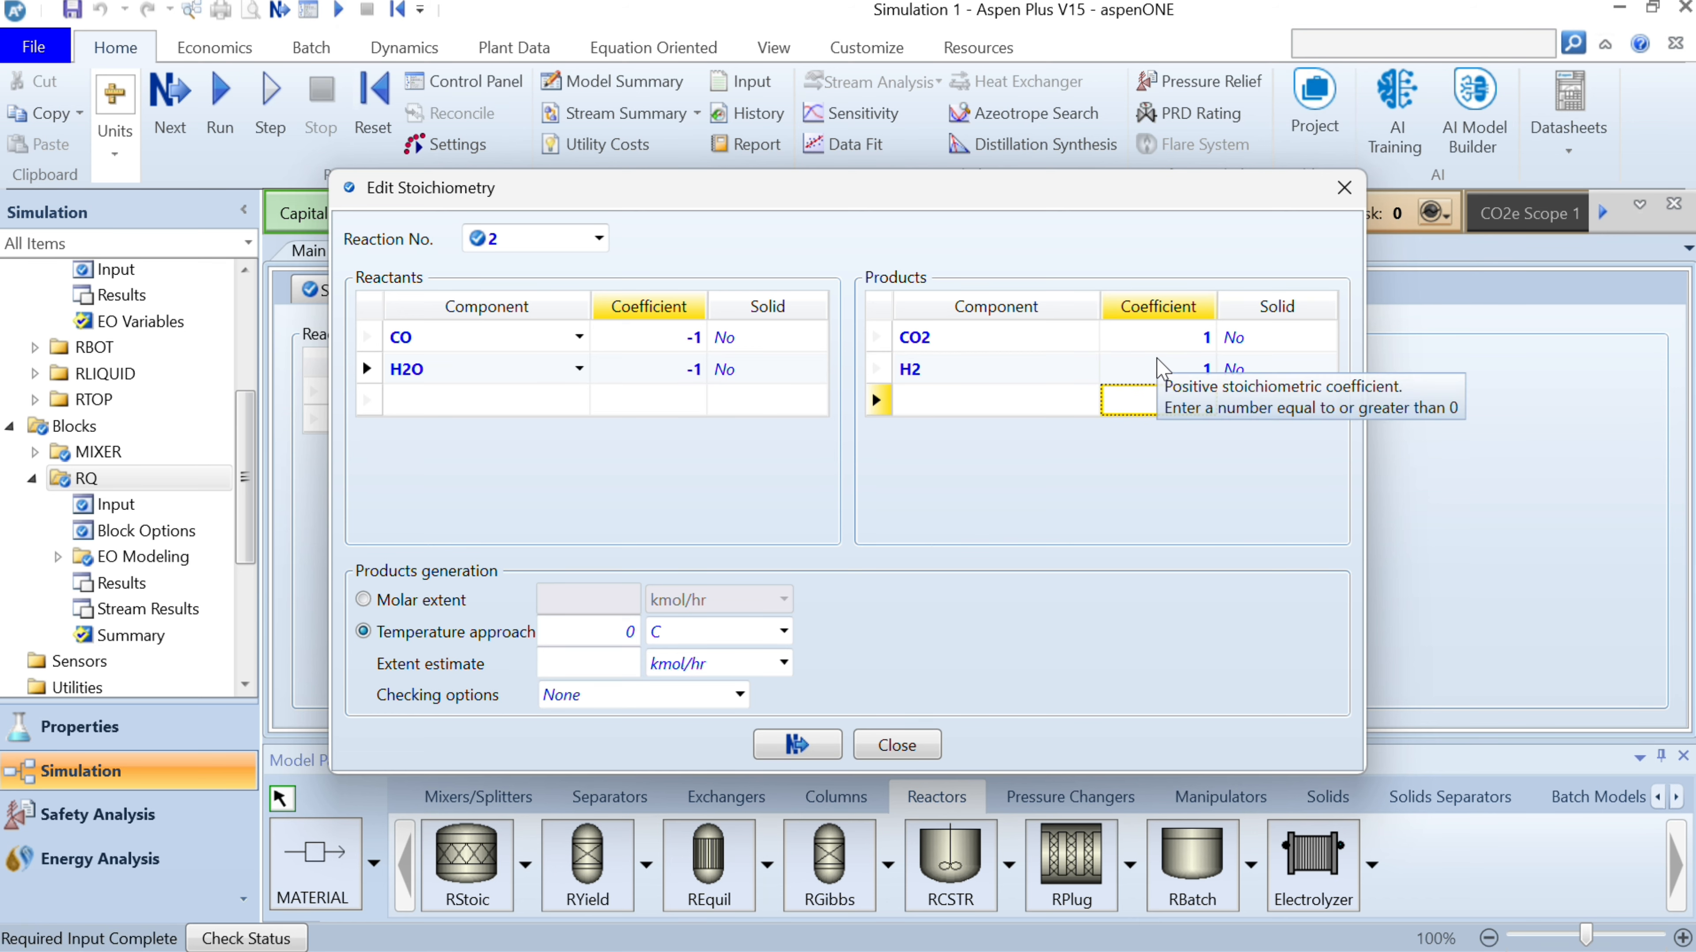
pyautogui.click(781, 746)
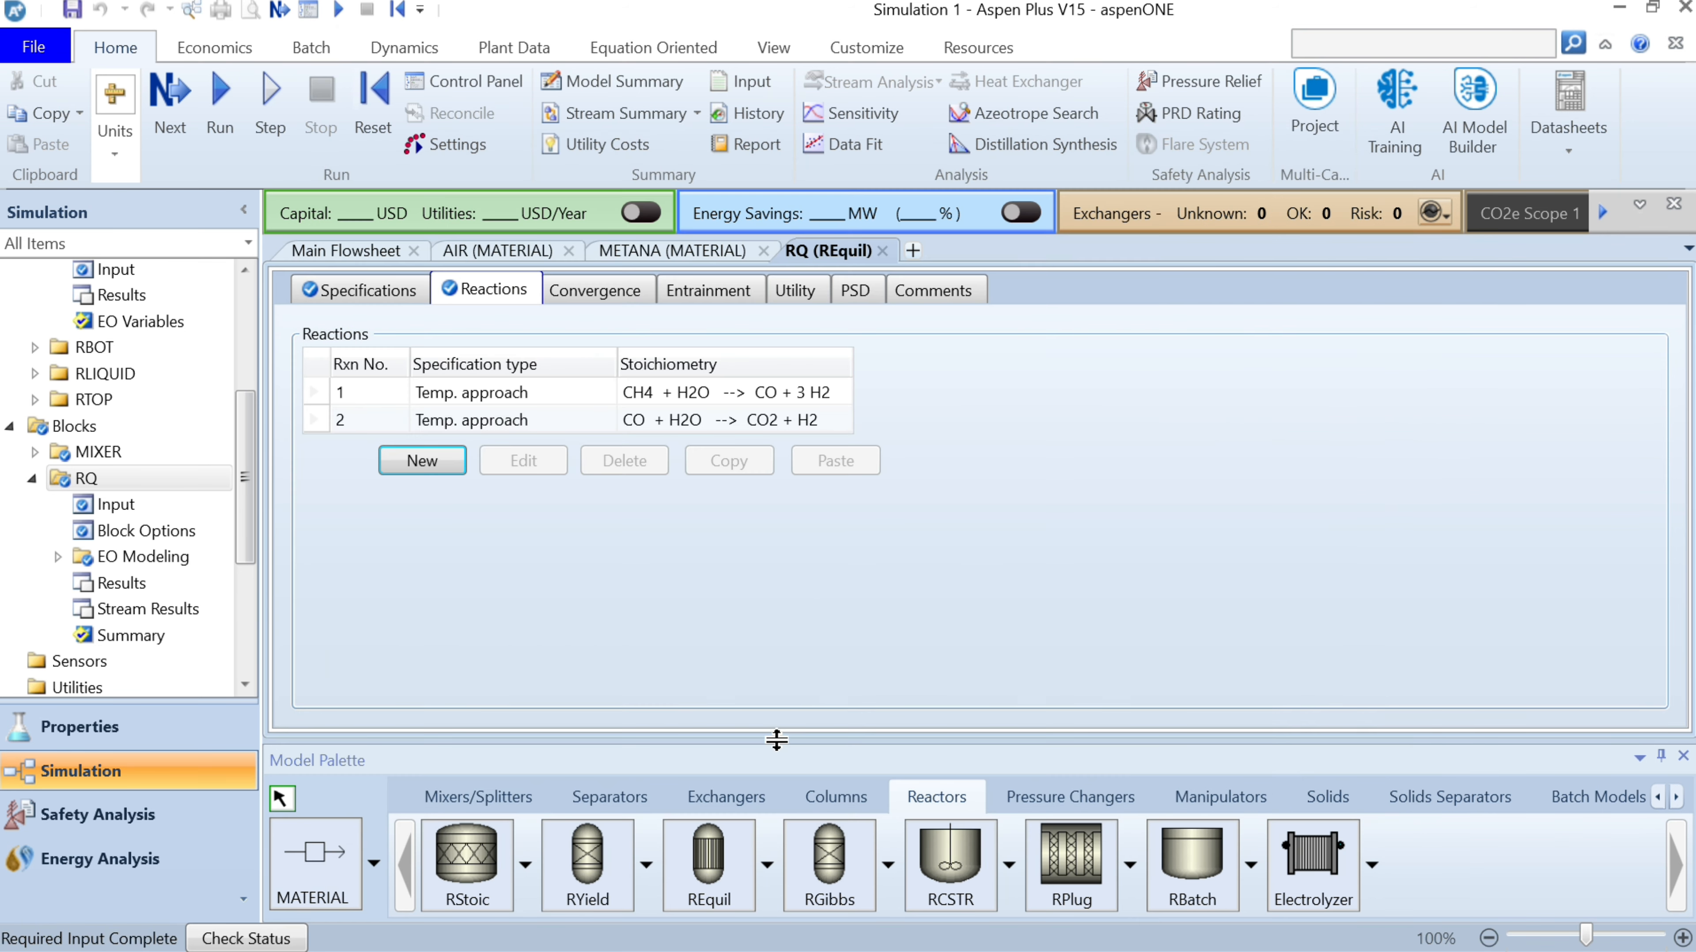
# Step: Run the simulation and open the stream results of the RQ reactor block
pyautogui.click(223, 97)
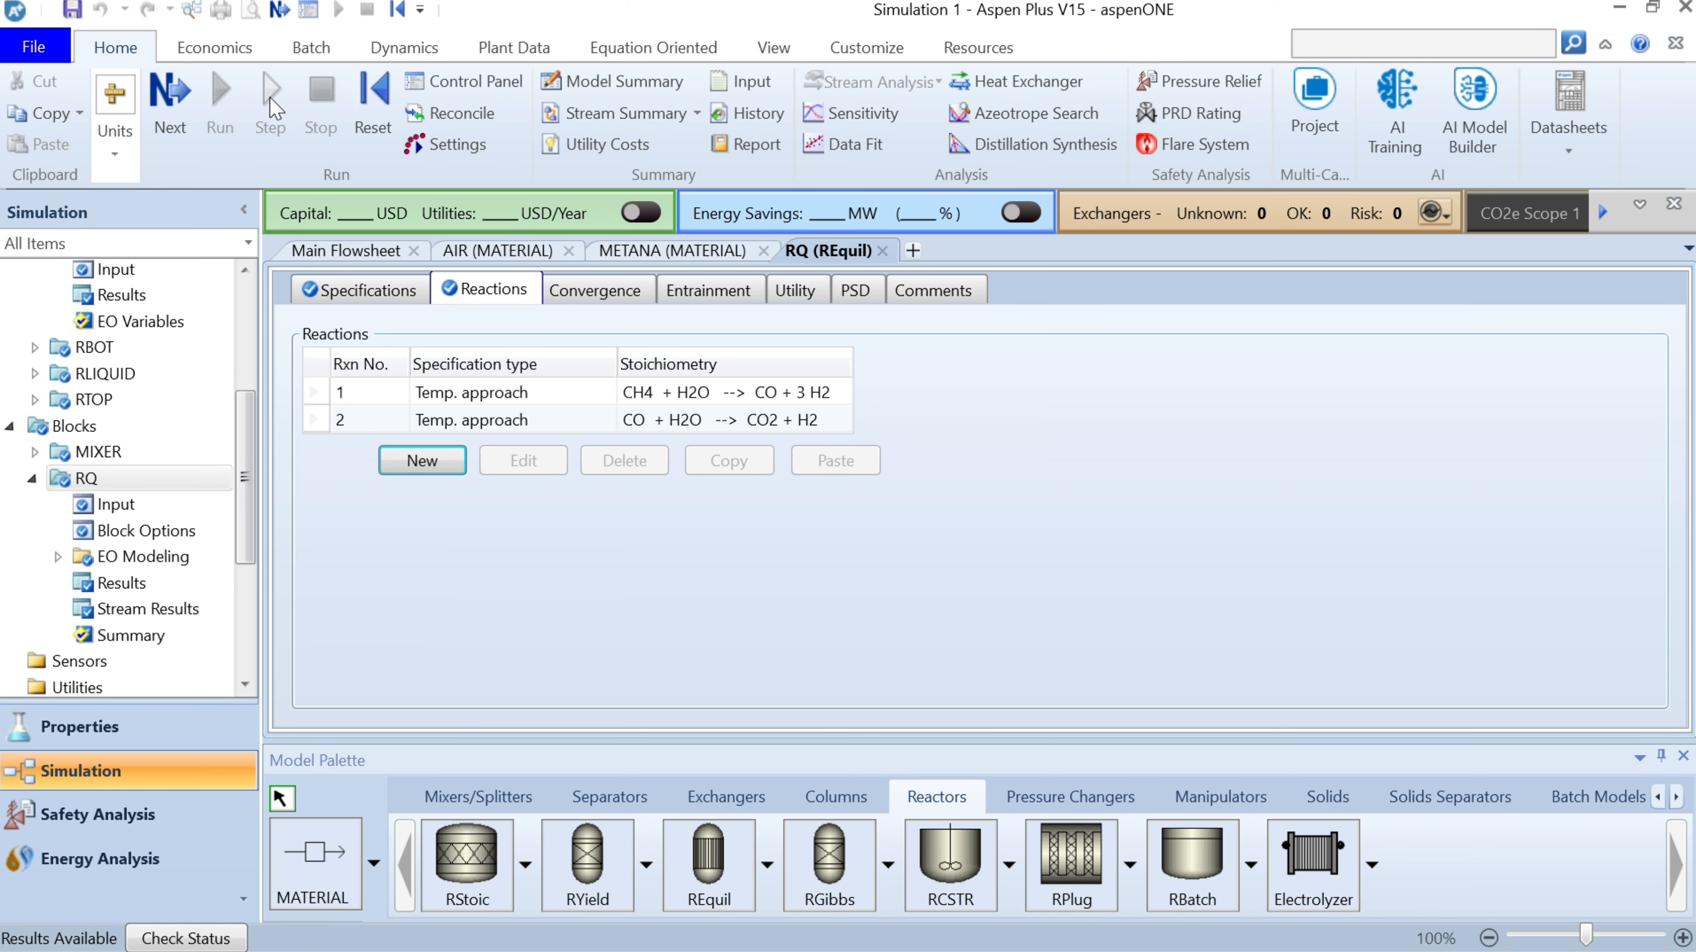
pyautogui.click(348, 251)
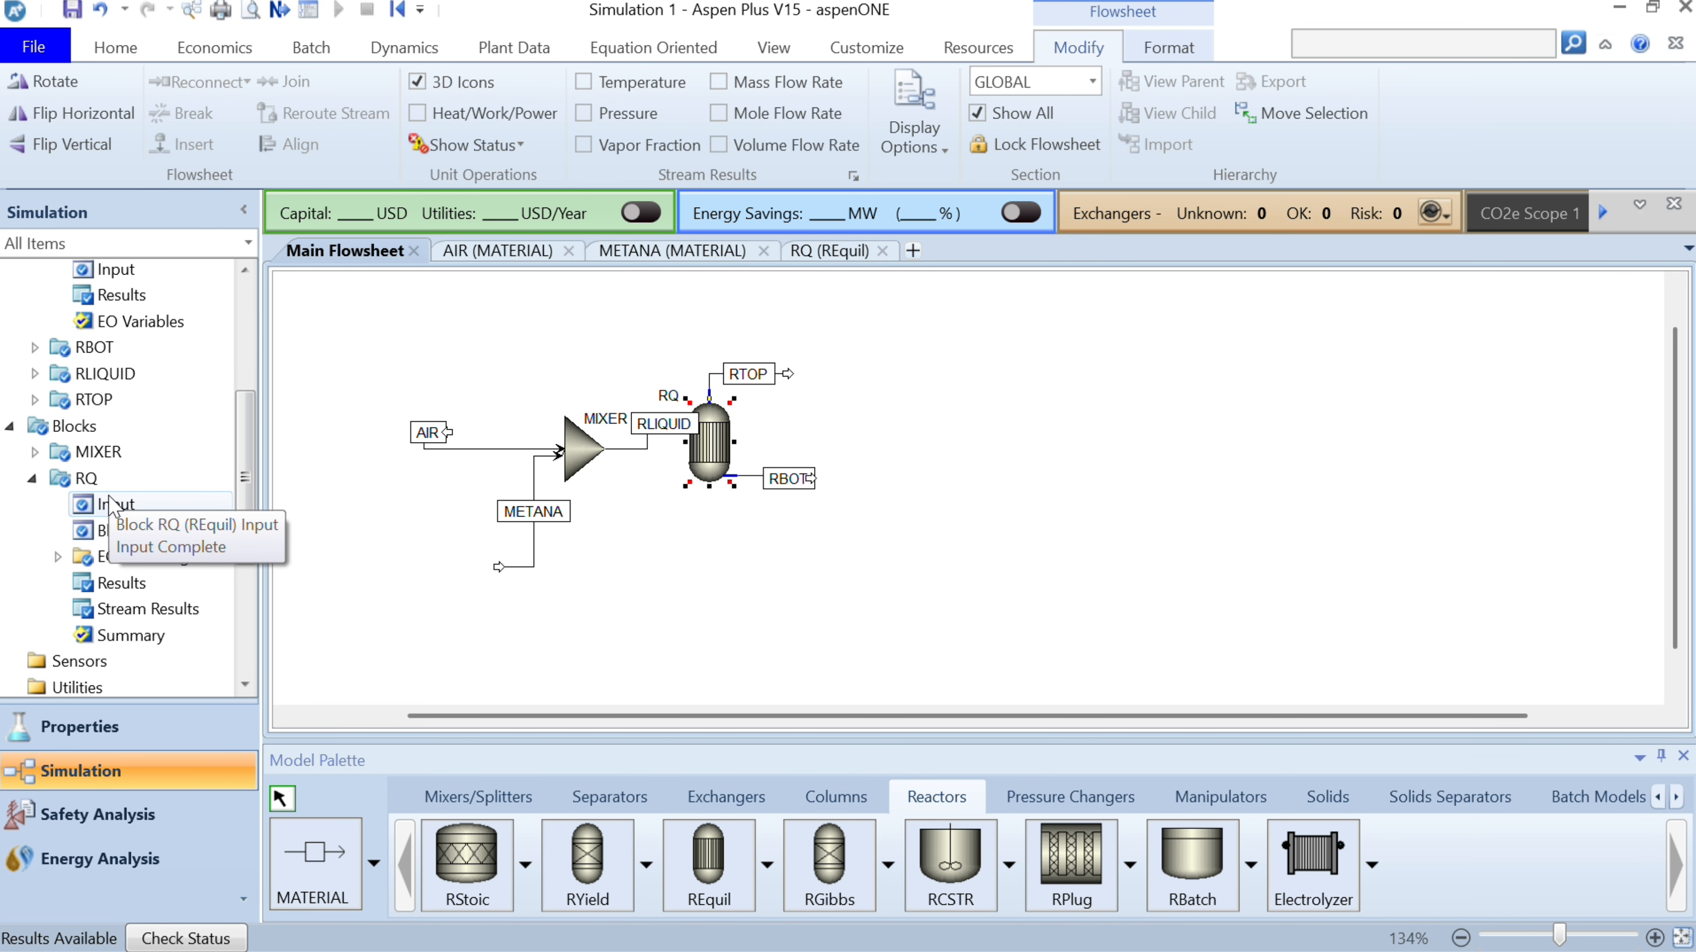
pyautogui.moveTo(243, 468); pyautogui.dragTo(224, 592)
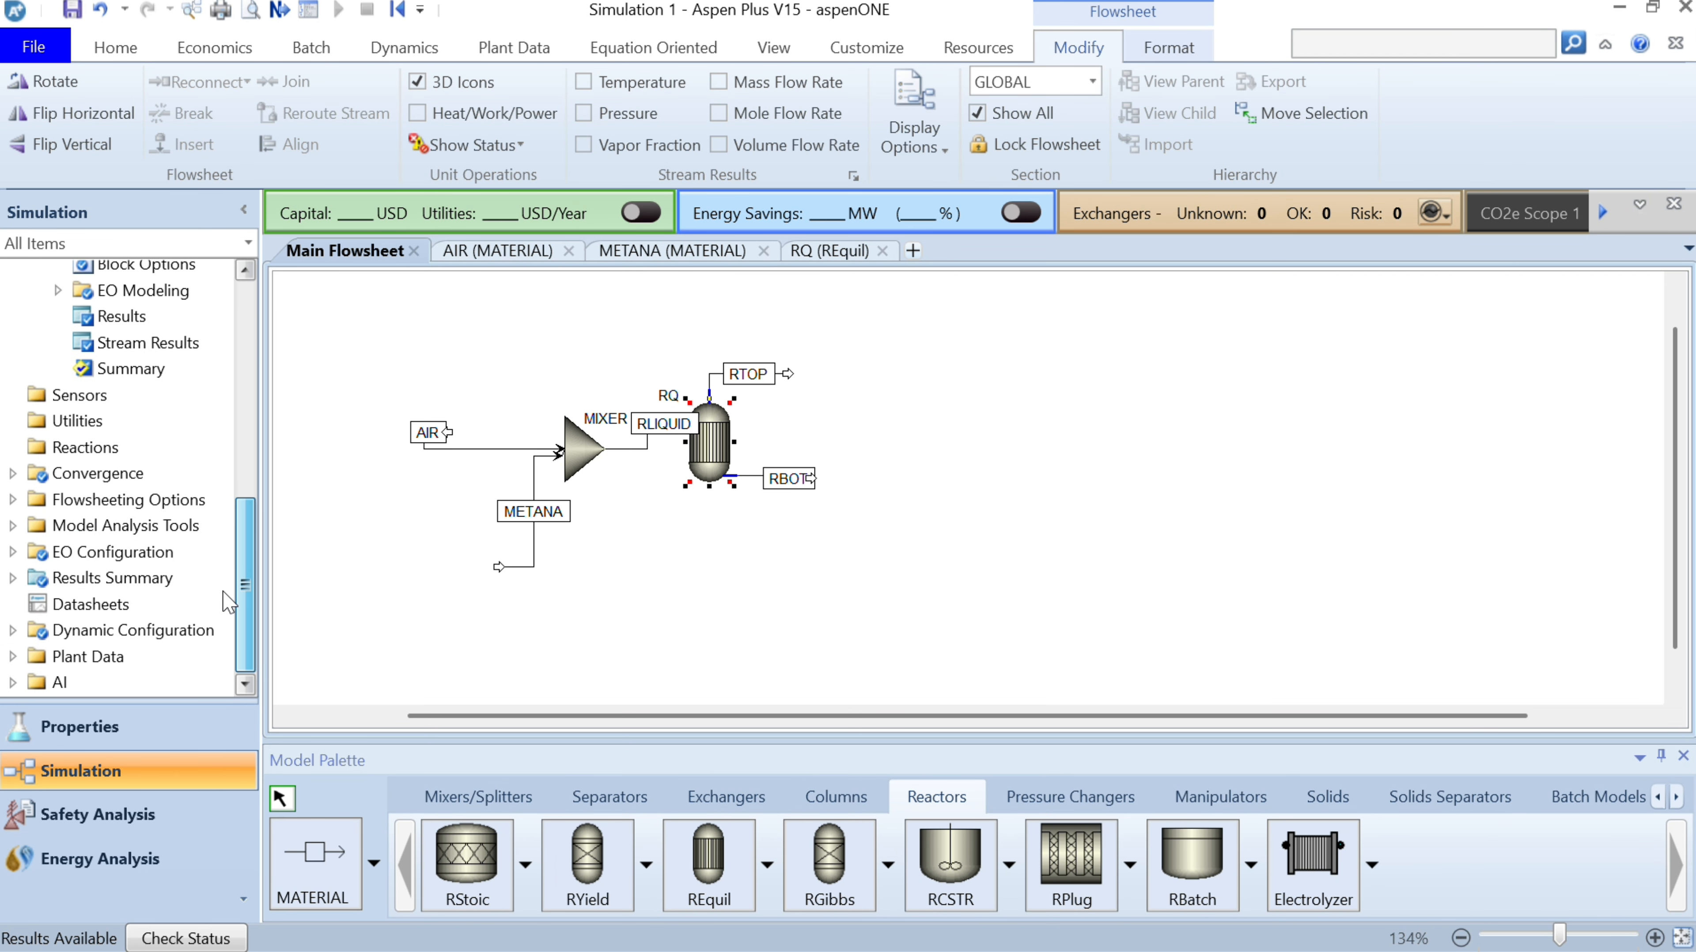
pyautogui.click(147, 343)
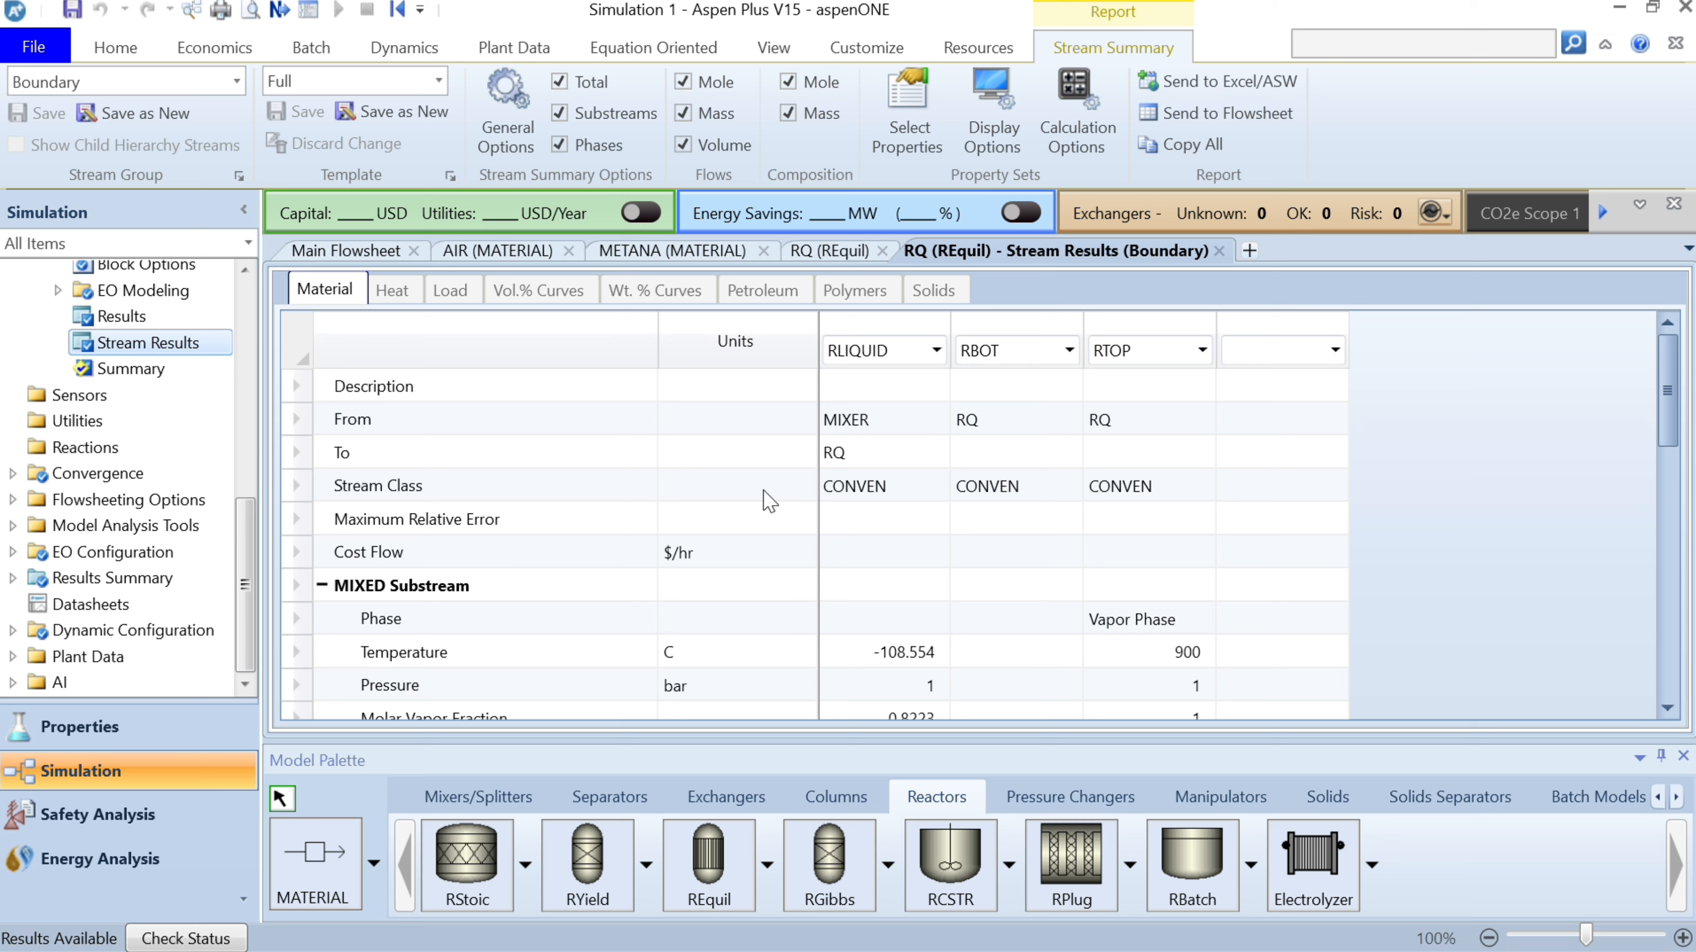
# Step: Add the METANA and AIR feed streams as extra columns in the RQ stream results table
pyautogui.click(1335, 349)
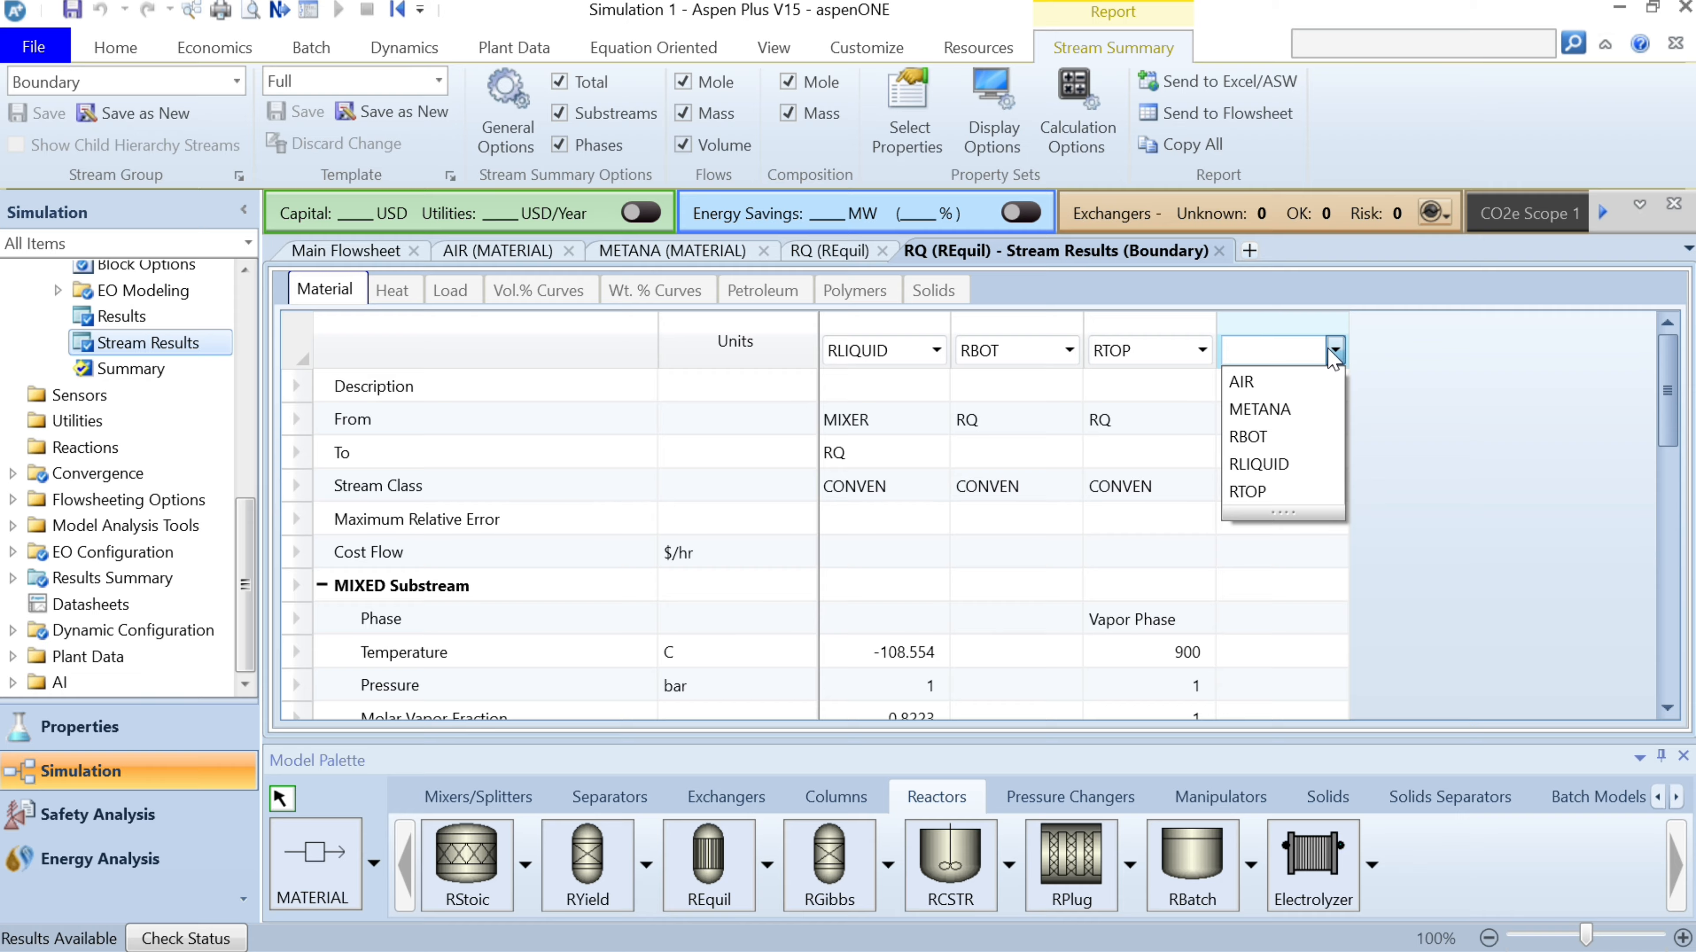
pyautogui.click(1260, 409)
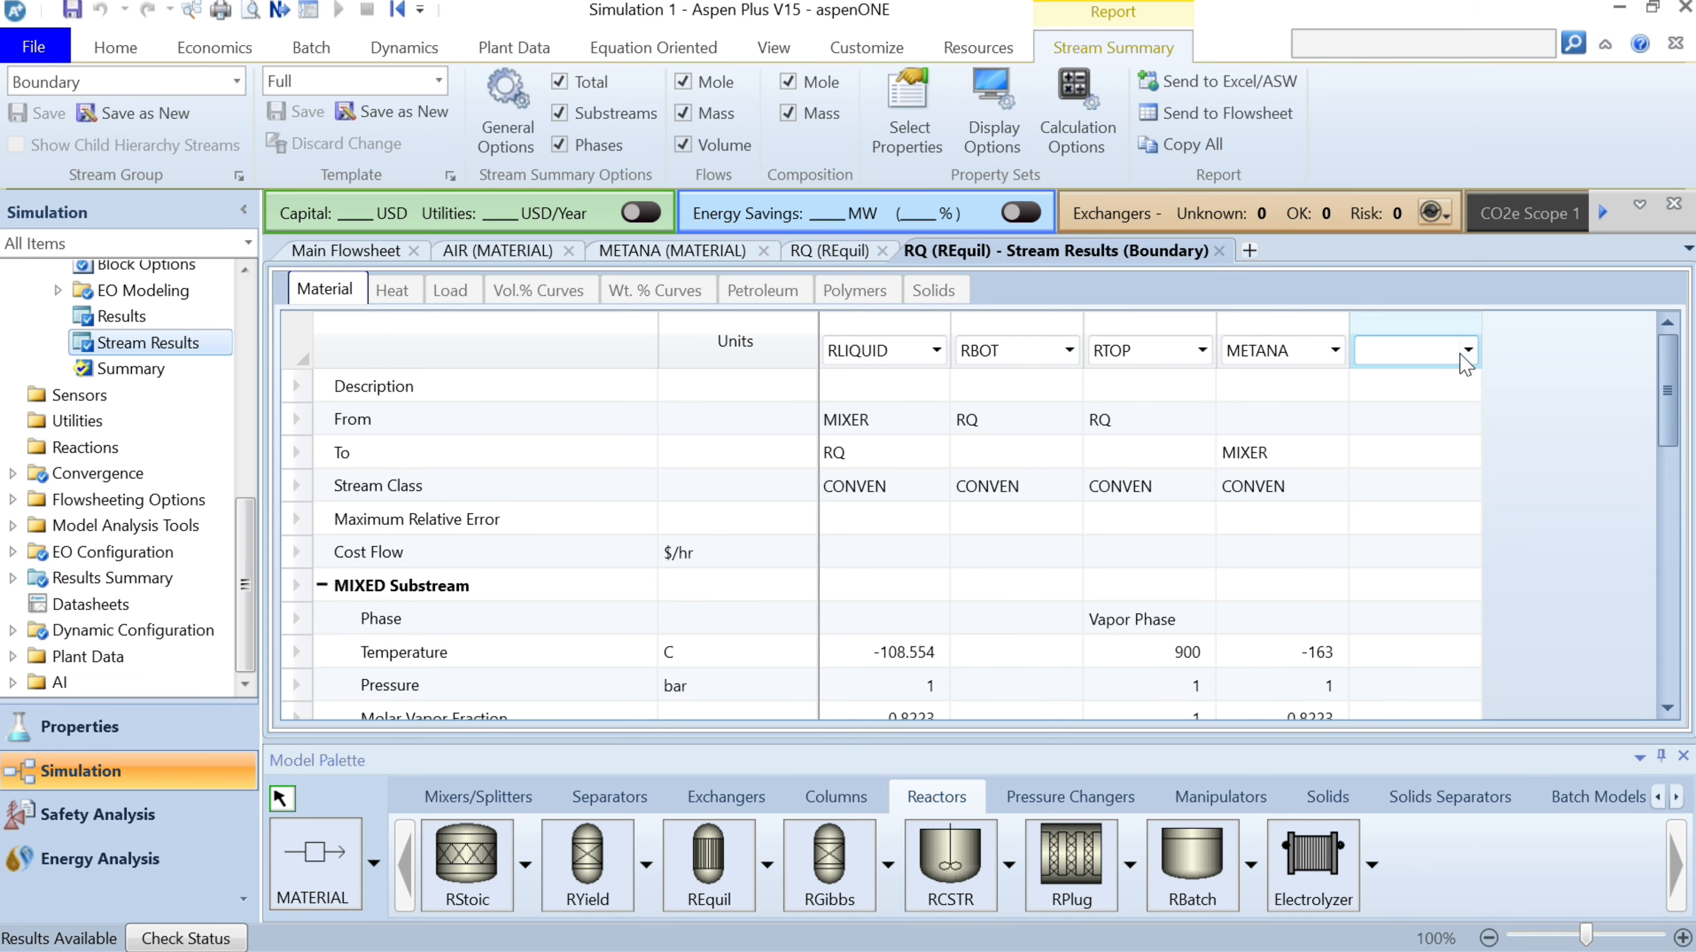
pyautogui.click(1467, 351)
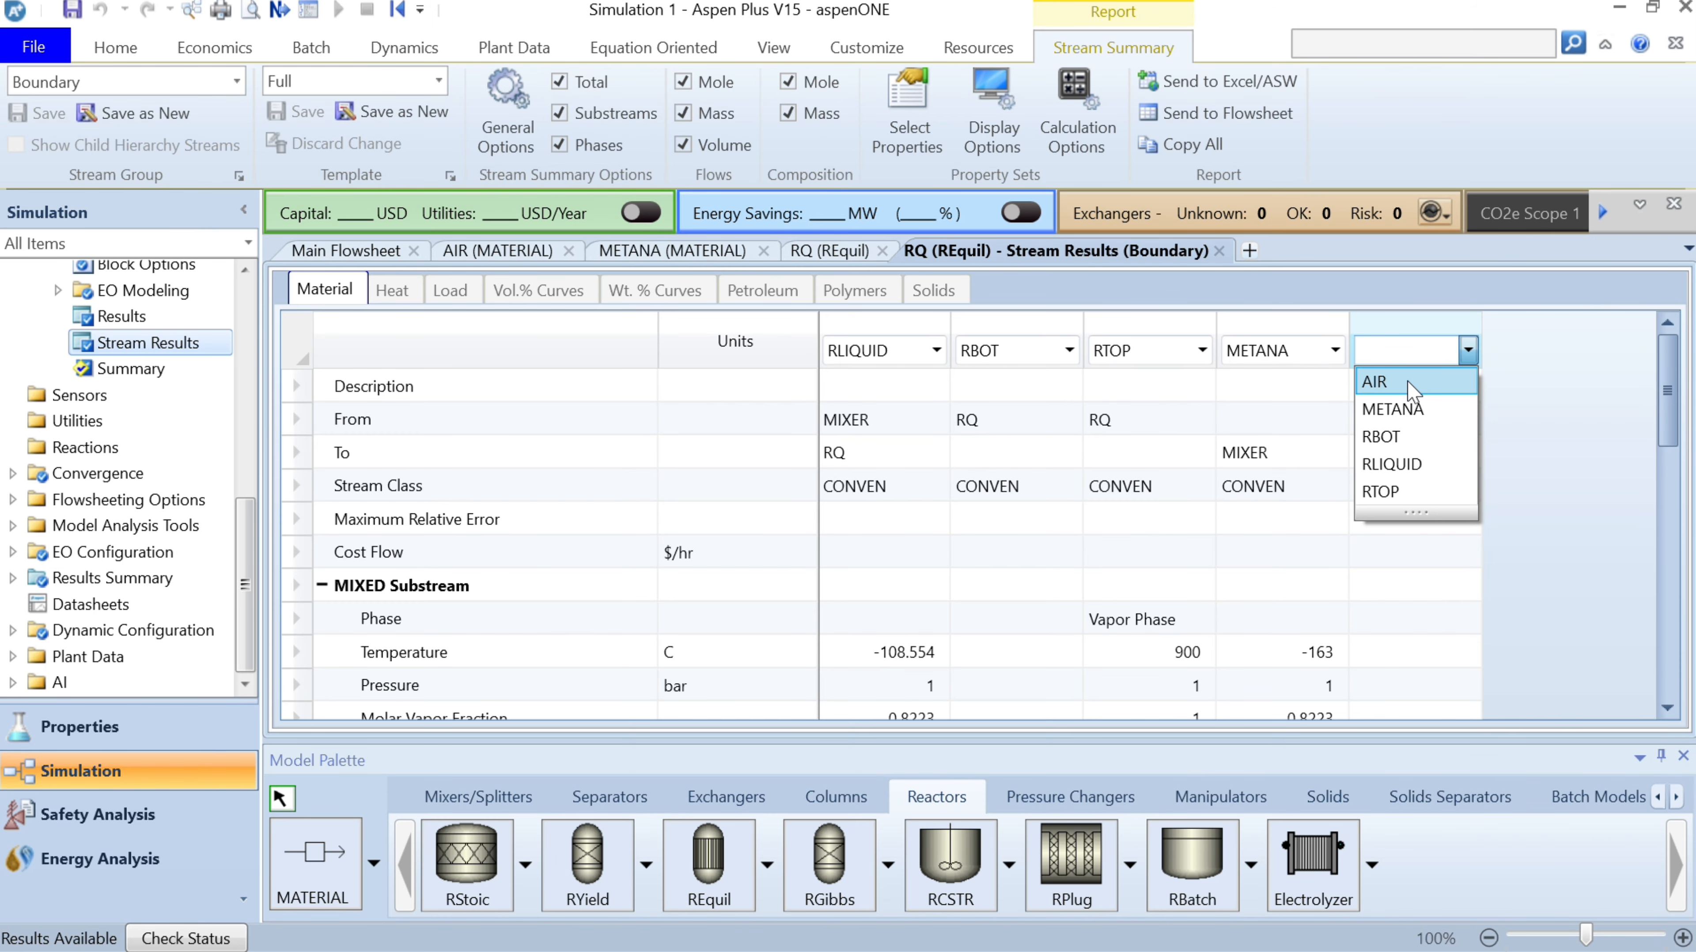
pyautogui.click(1411, 383)
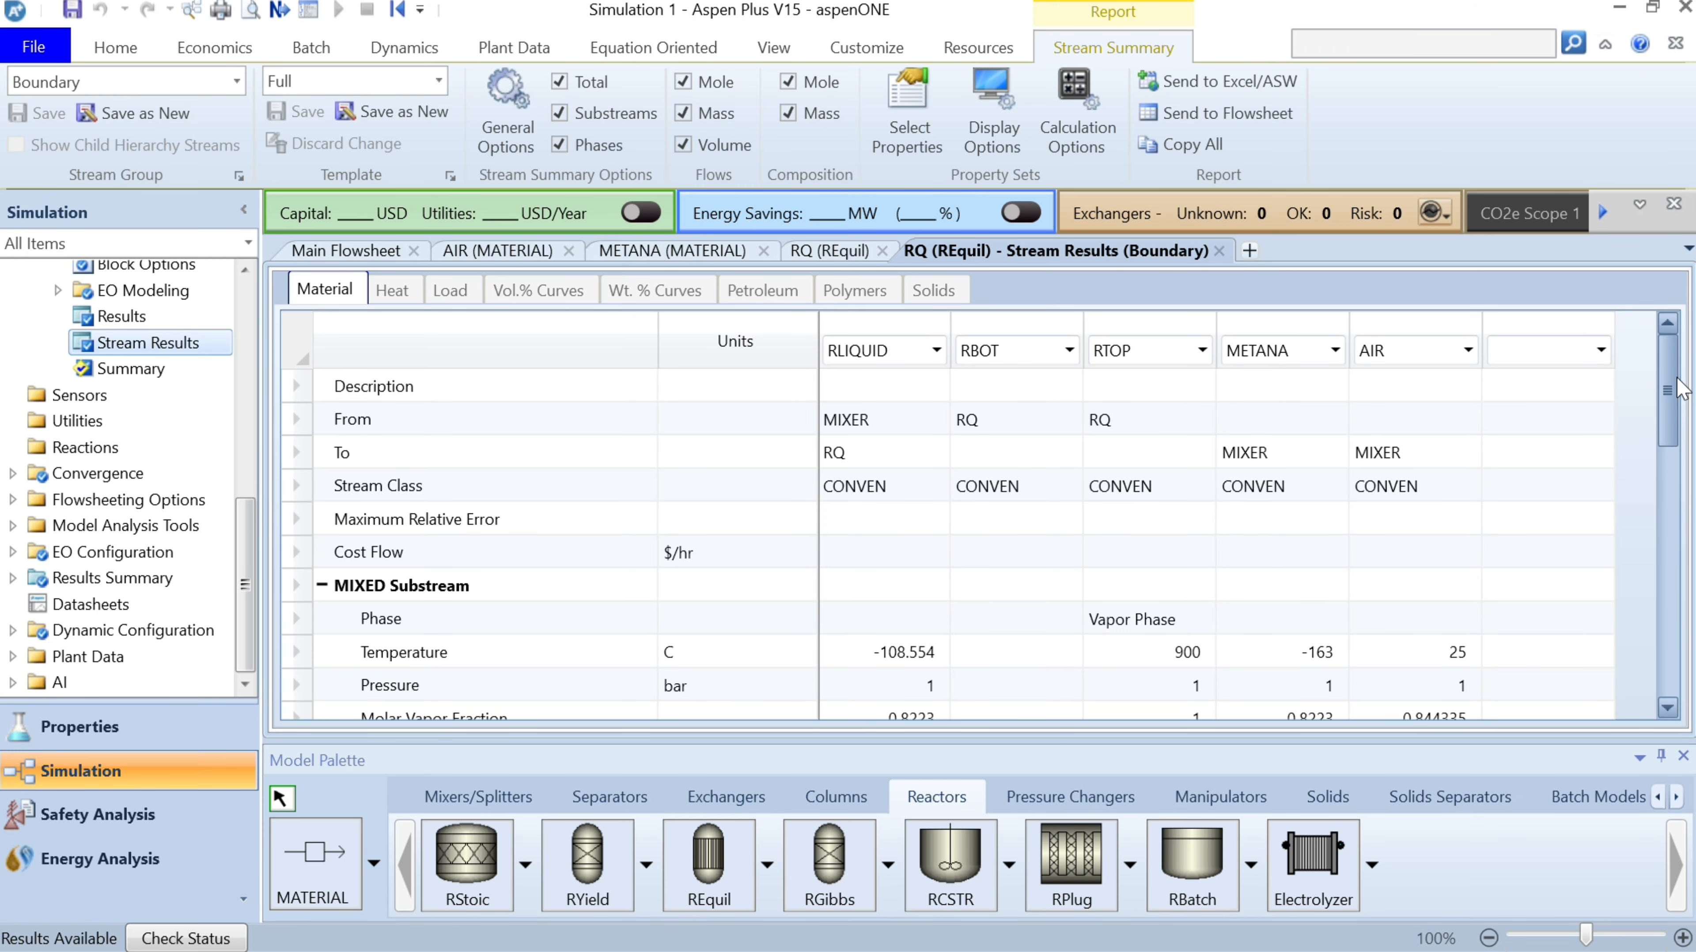
# Step: Expand the mole flows and mole fractions in the stream results to examine each component's values
pyautogui.moveTo(1680, 389); pyautogui.dragTo(1693, 610)
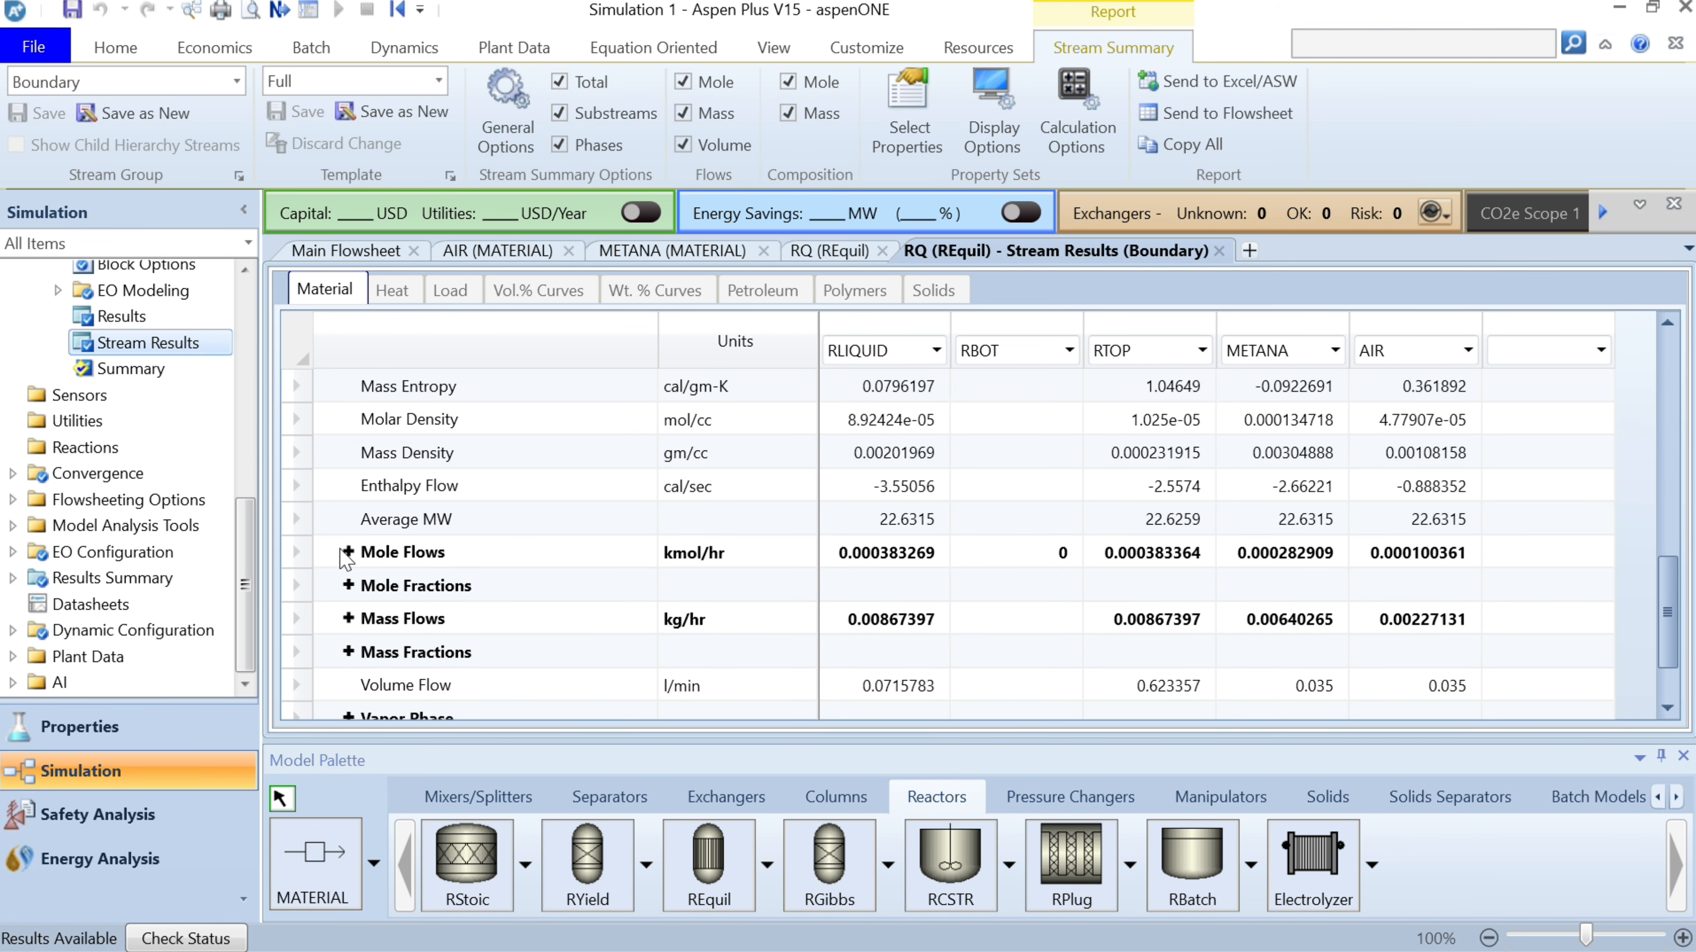
pyautogui.click(346, 553)
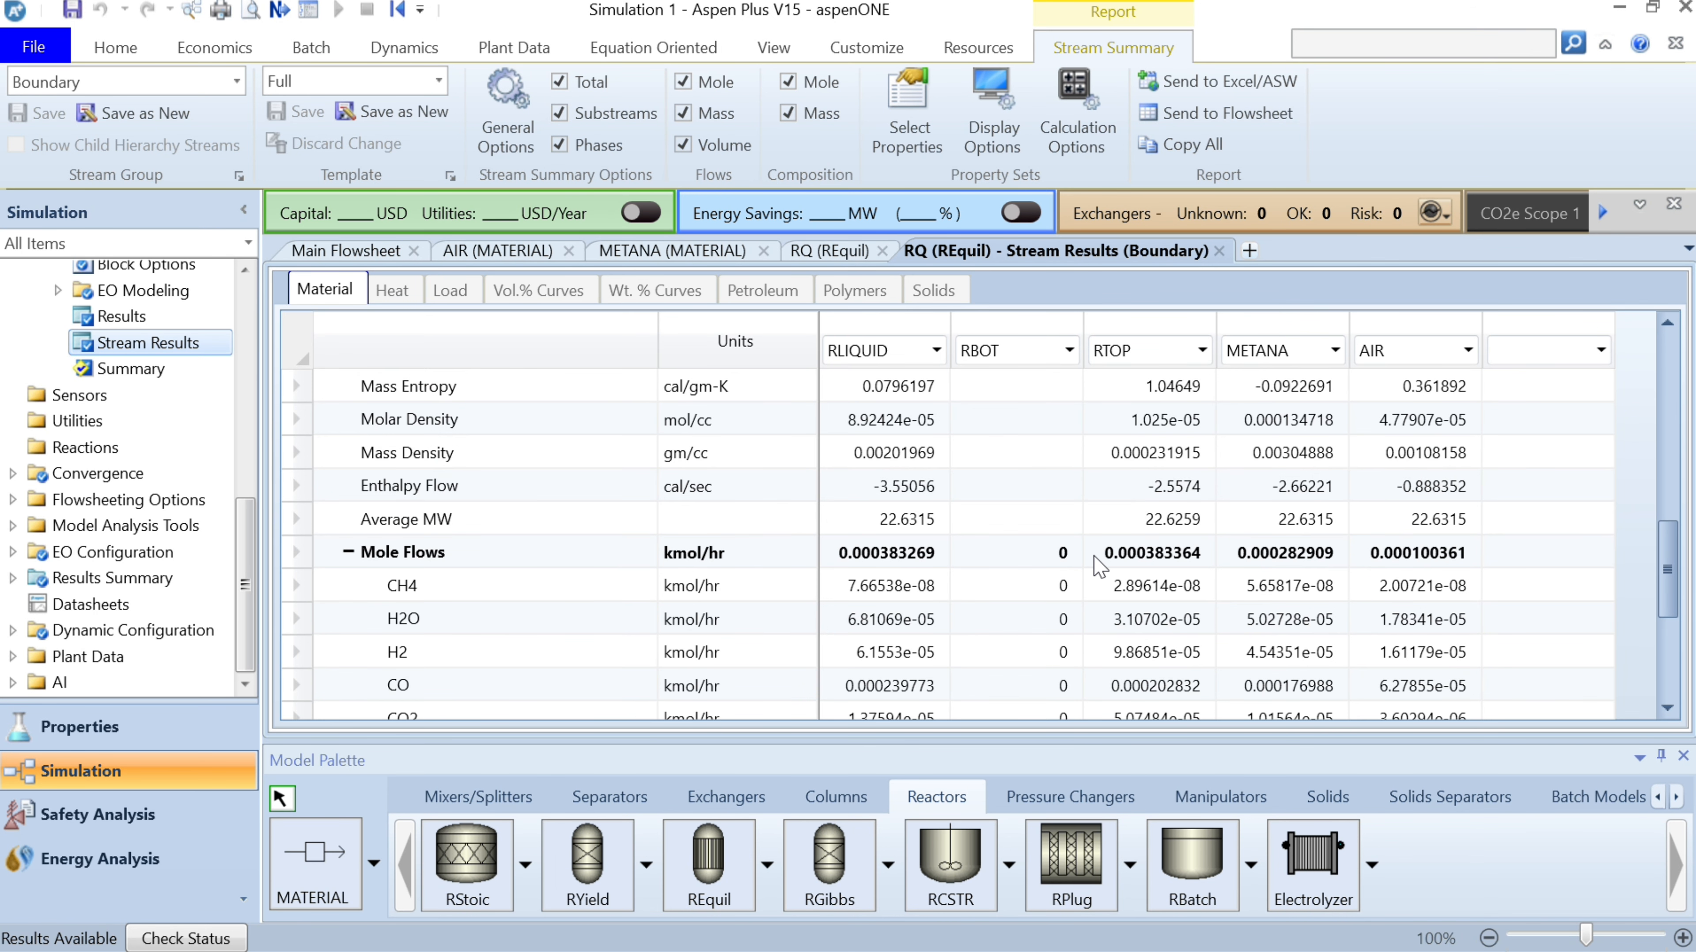
pyautogui.moveTo(1670, 570); pyautogui.dragTo(1672, 654)
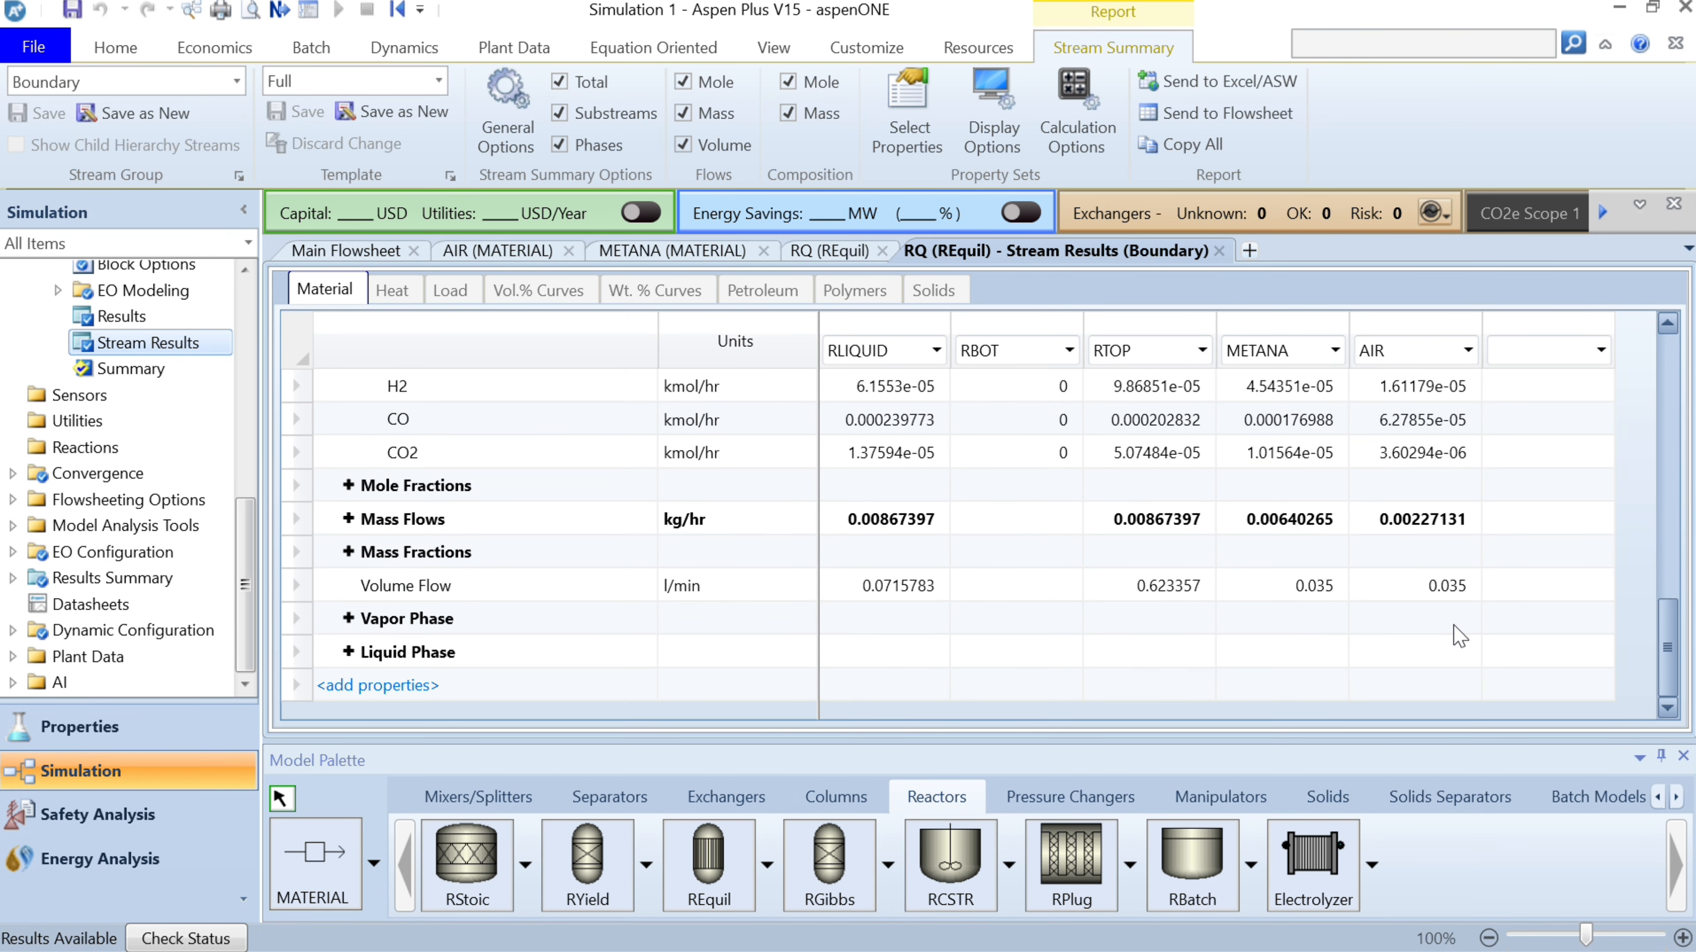
pyautogui.click(346, 491)
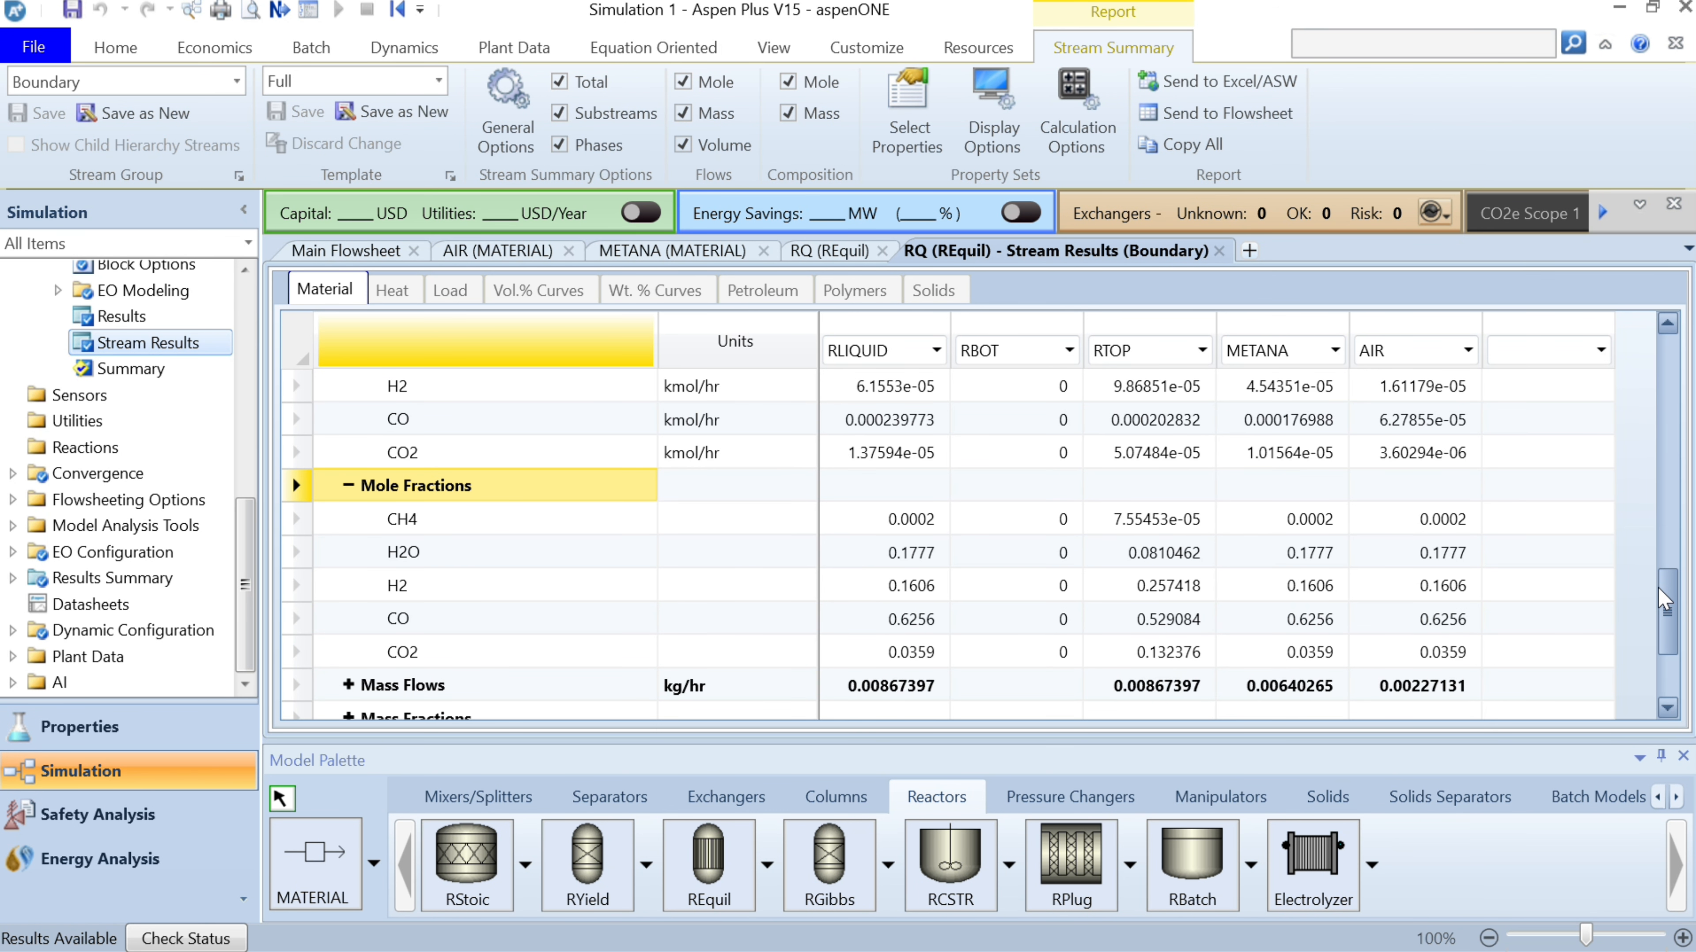
# Step: Expand the mass flows and mass fractions in the stream results to examine each component's values
pyautogui.moveTo(1664, 596); pyautogui.dragTo(1666, 639)
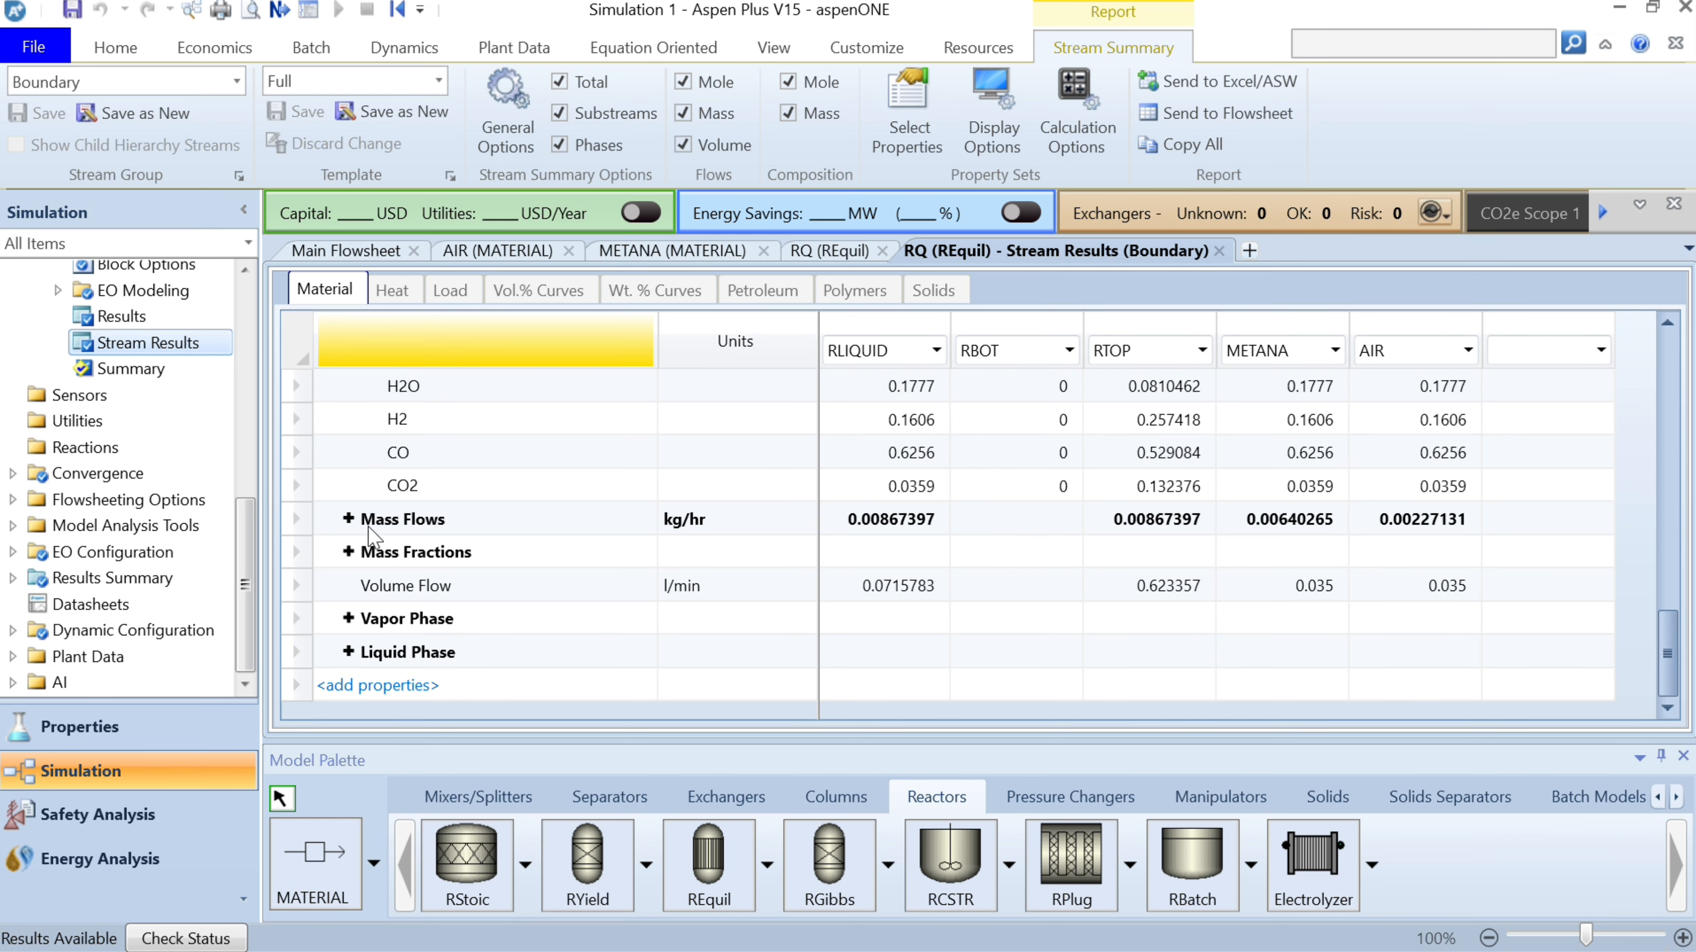
pyautogui.click(348, 519)
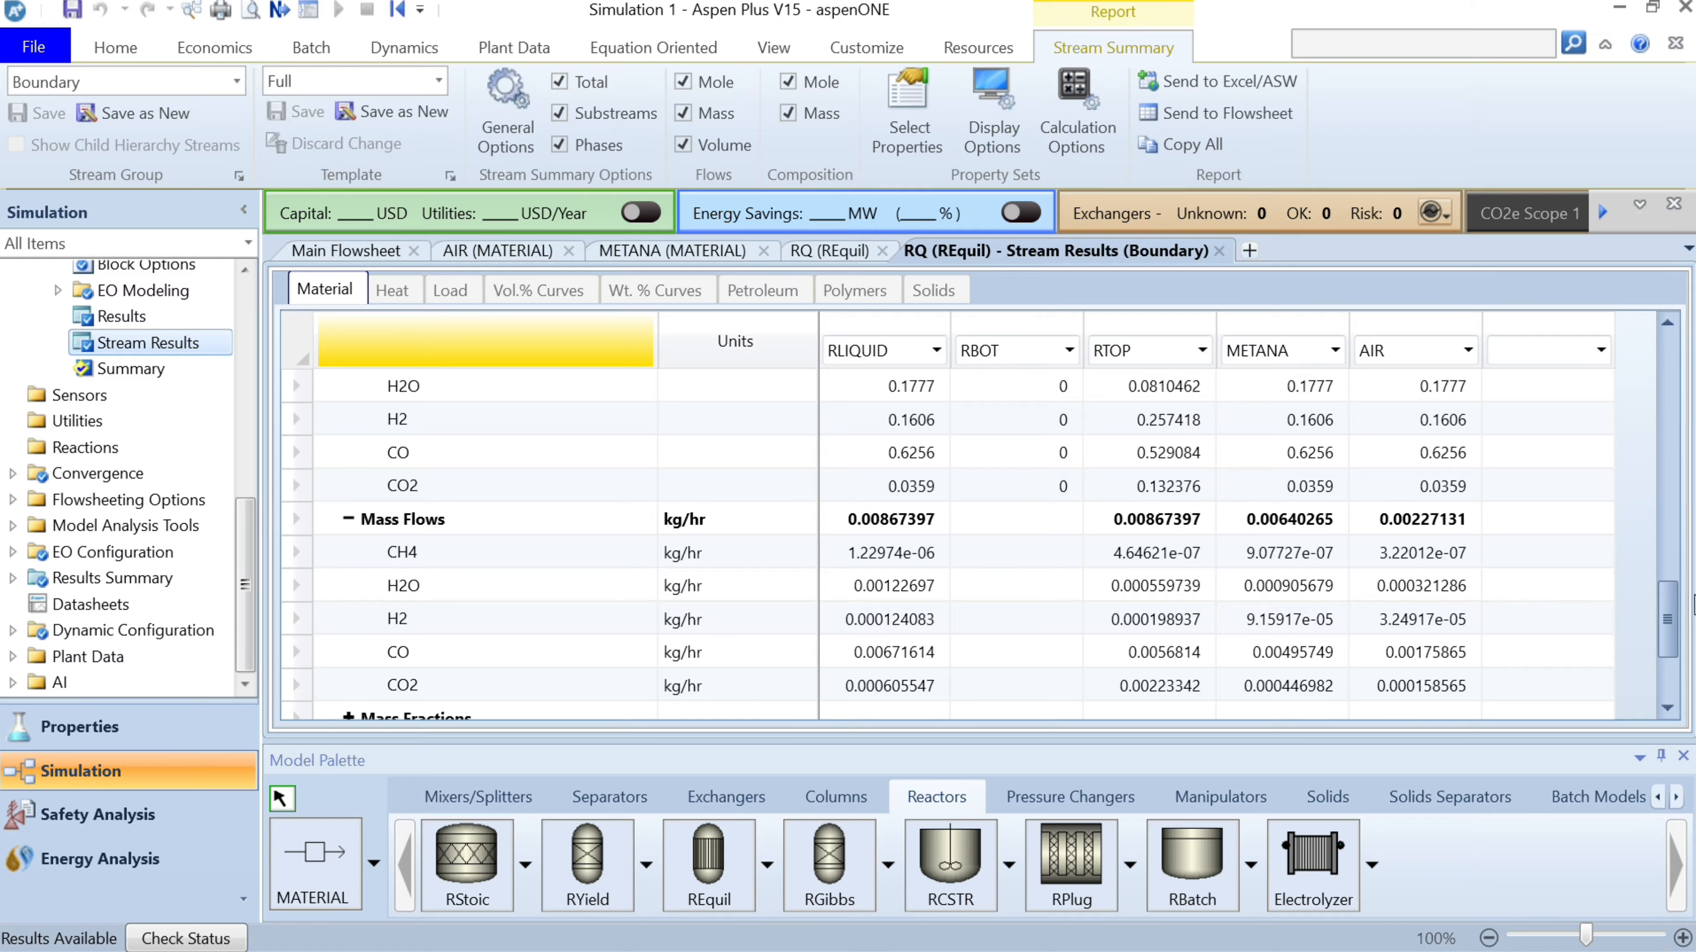
pyautogui.scroll(-2, 1667, 617)
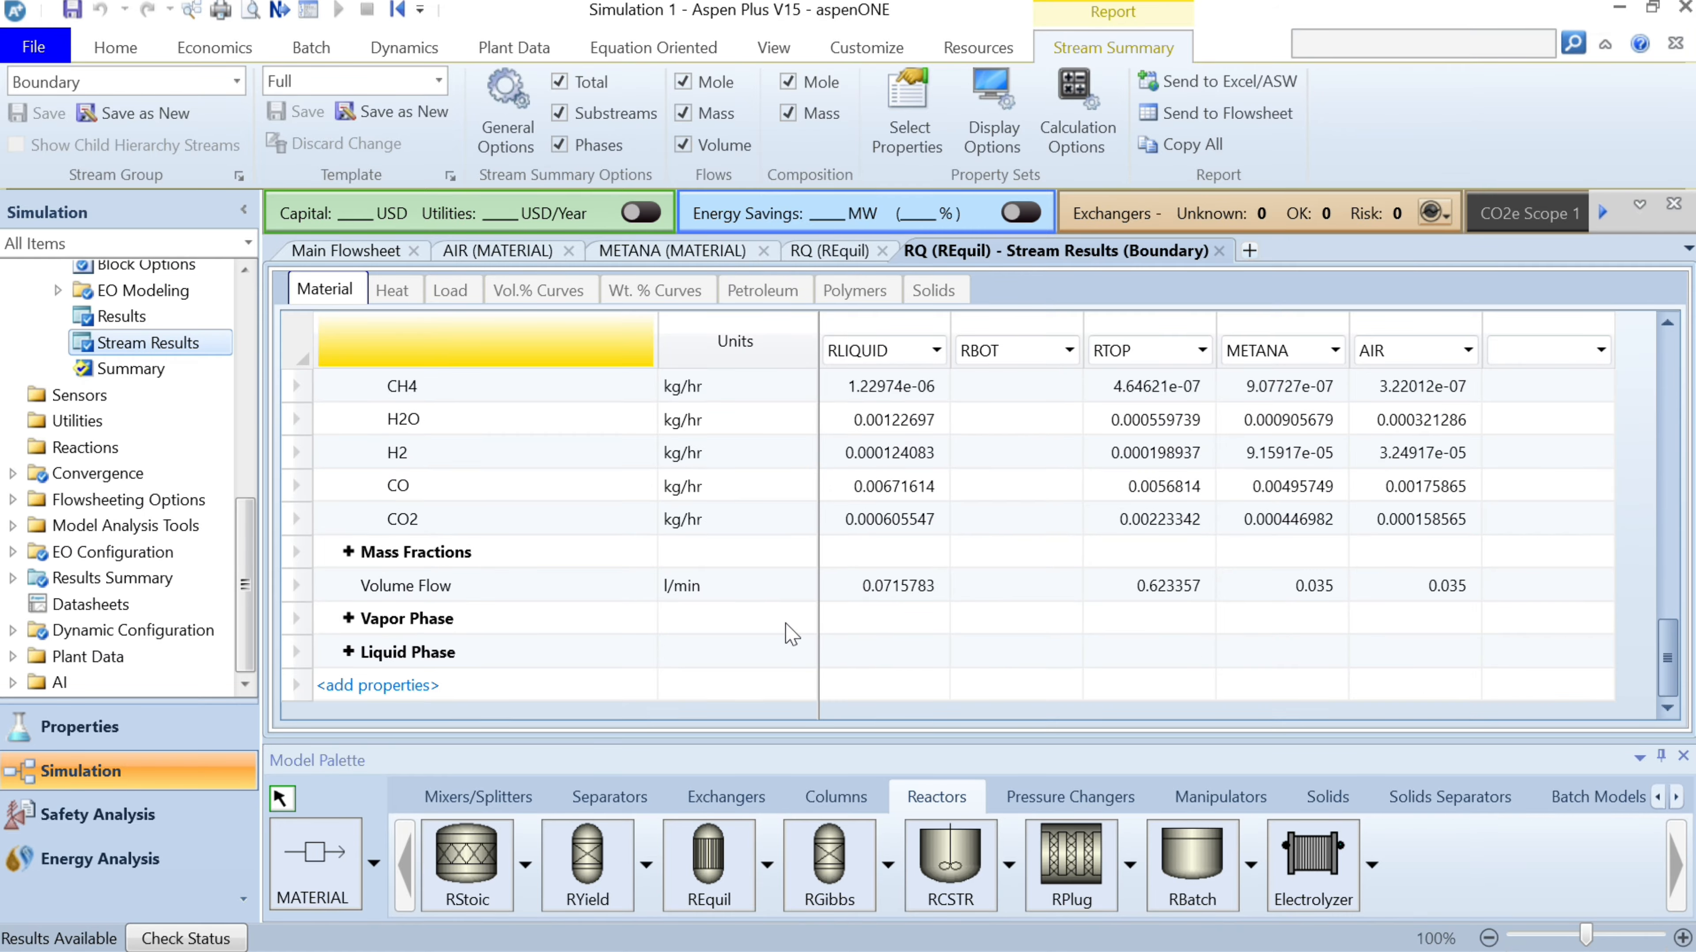
pyautogui.click(348, 553)
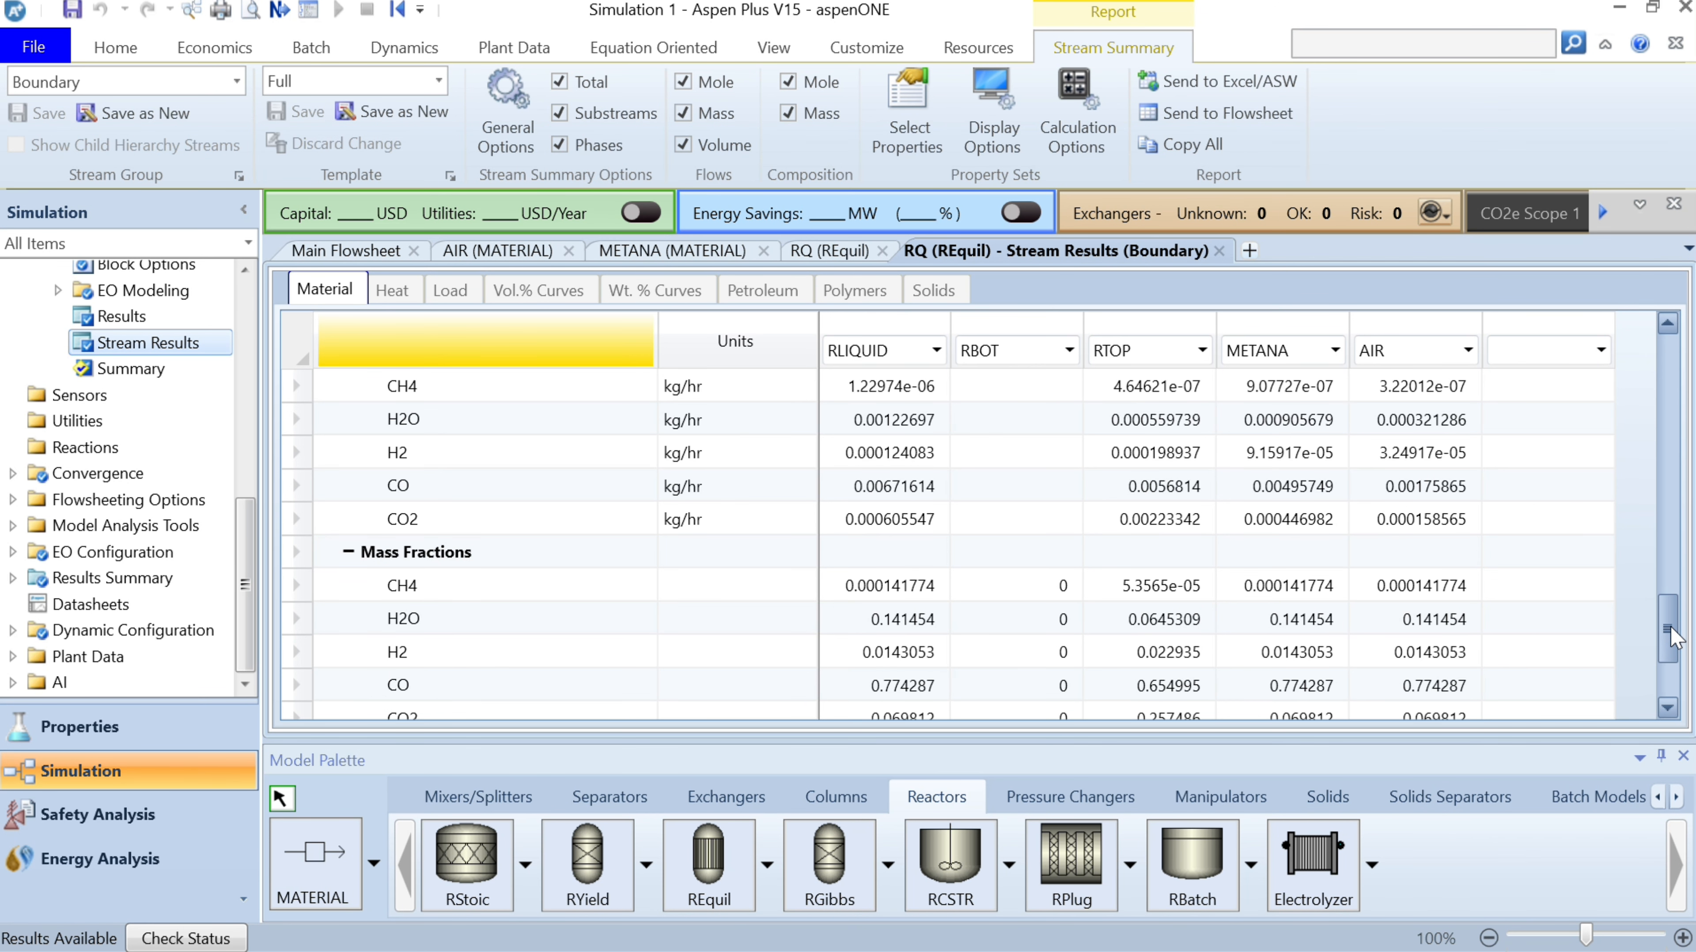
pyautogui.scroll(-2, 1676, 704)
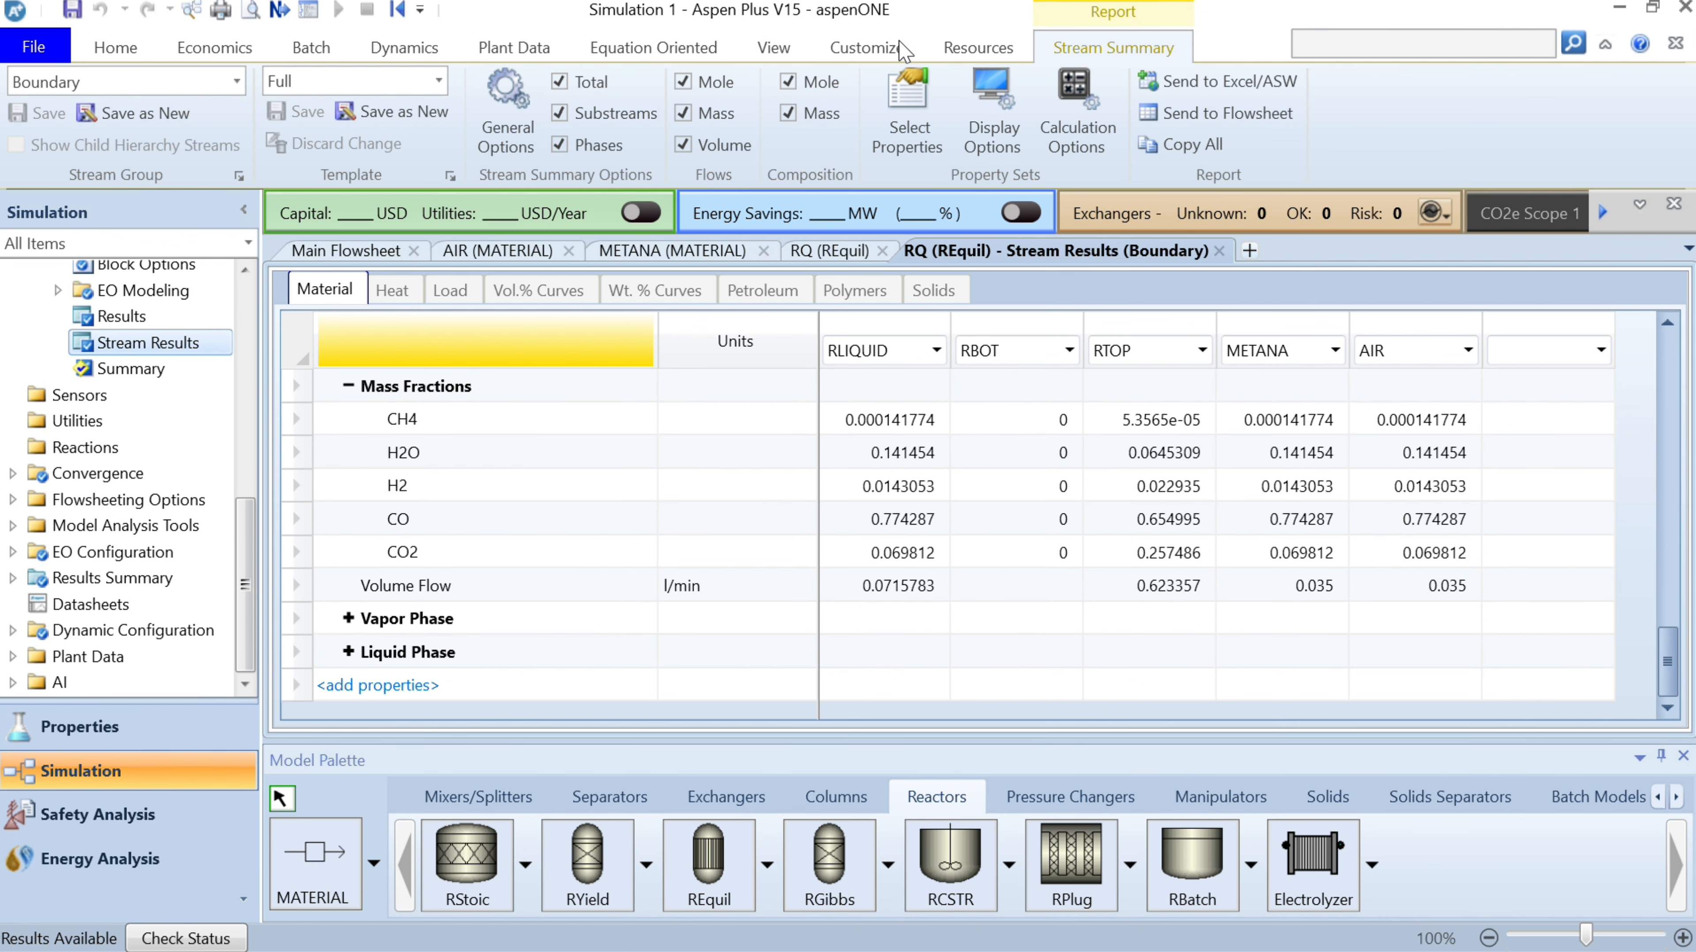